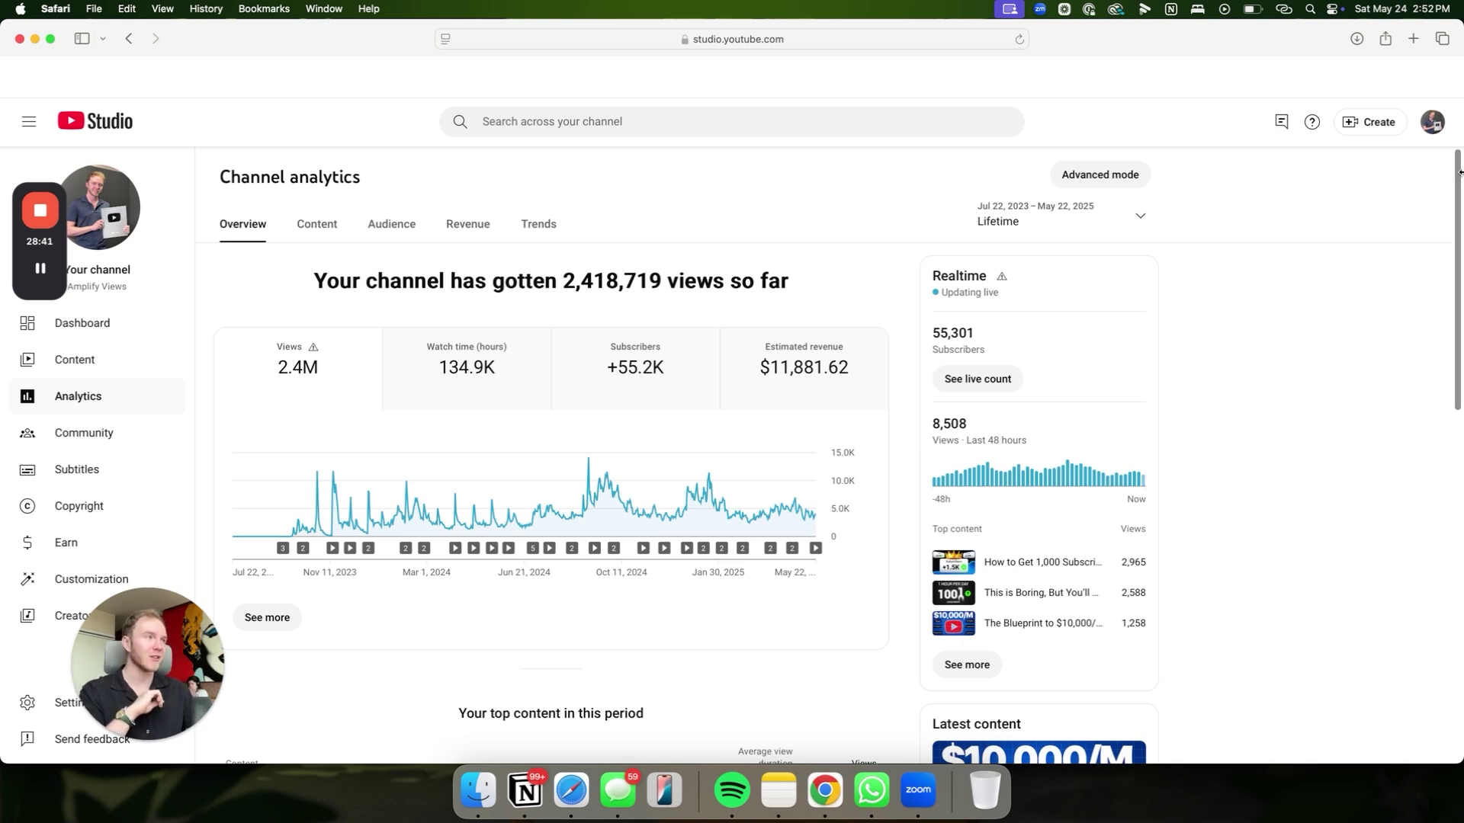
- Move from the YouTube Studio analytics through the Stripe overview to the Whop revenue dashboard
scroll(1459, 172, "down", 1)
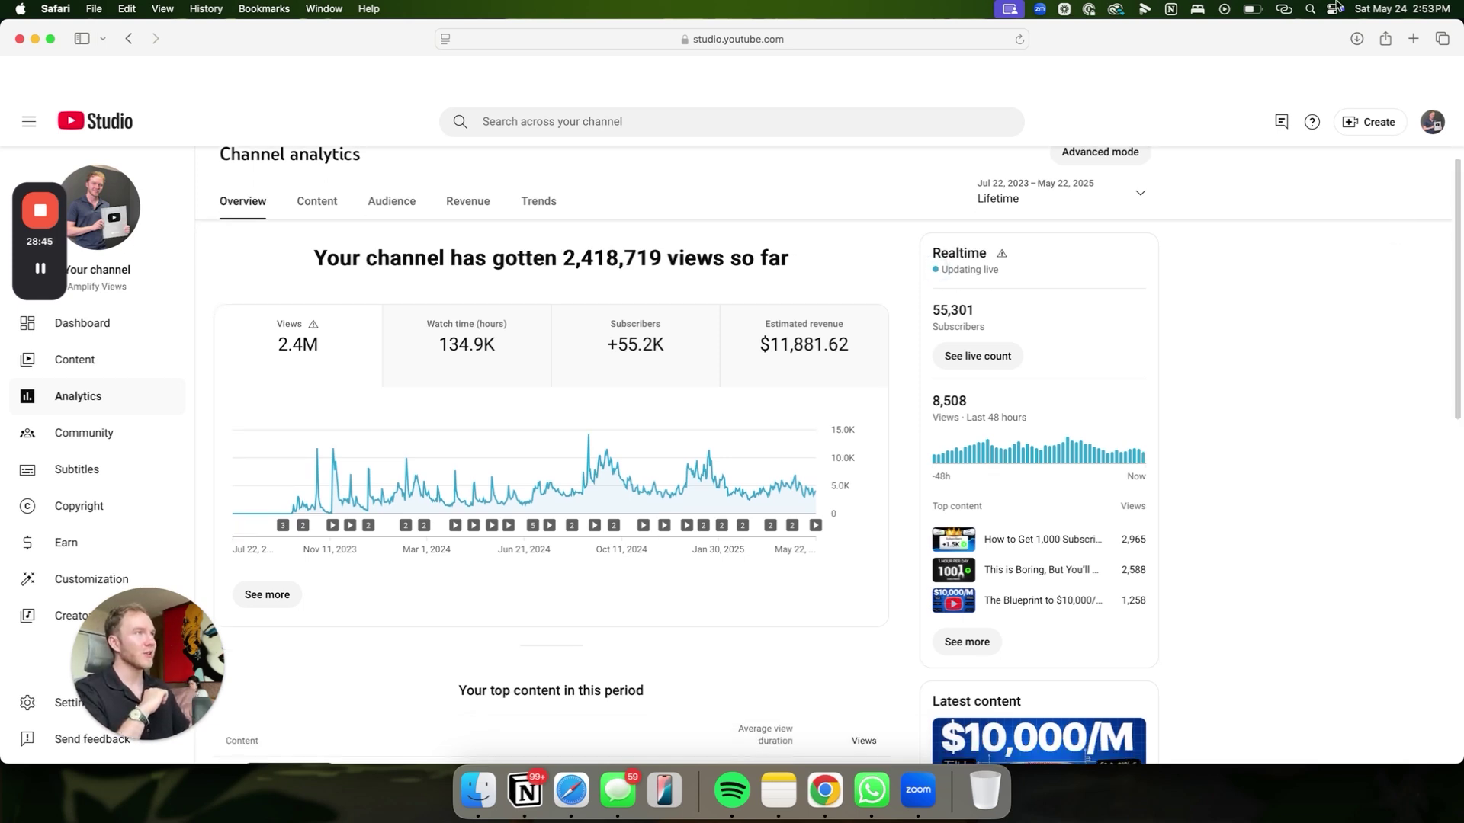
key("ctrl+Tab")
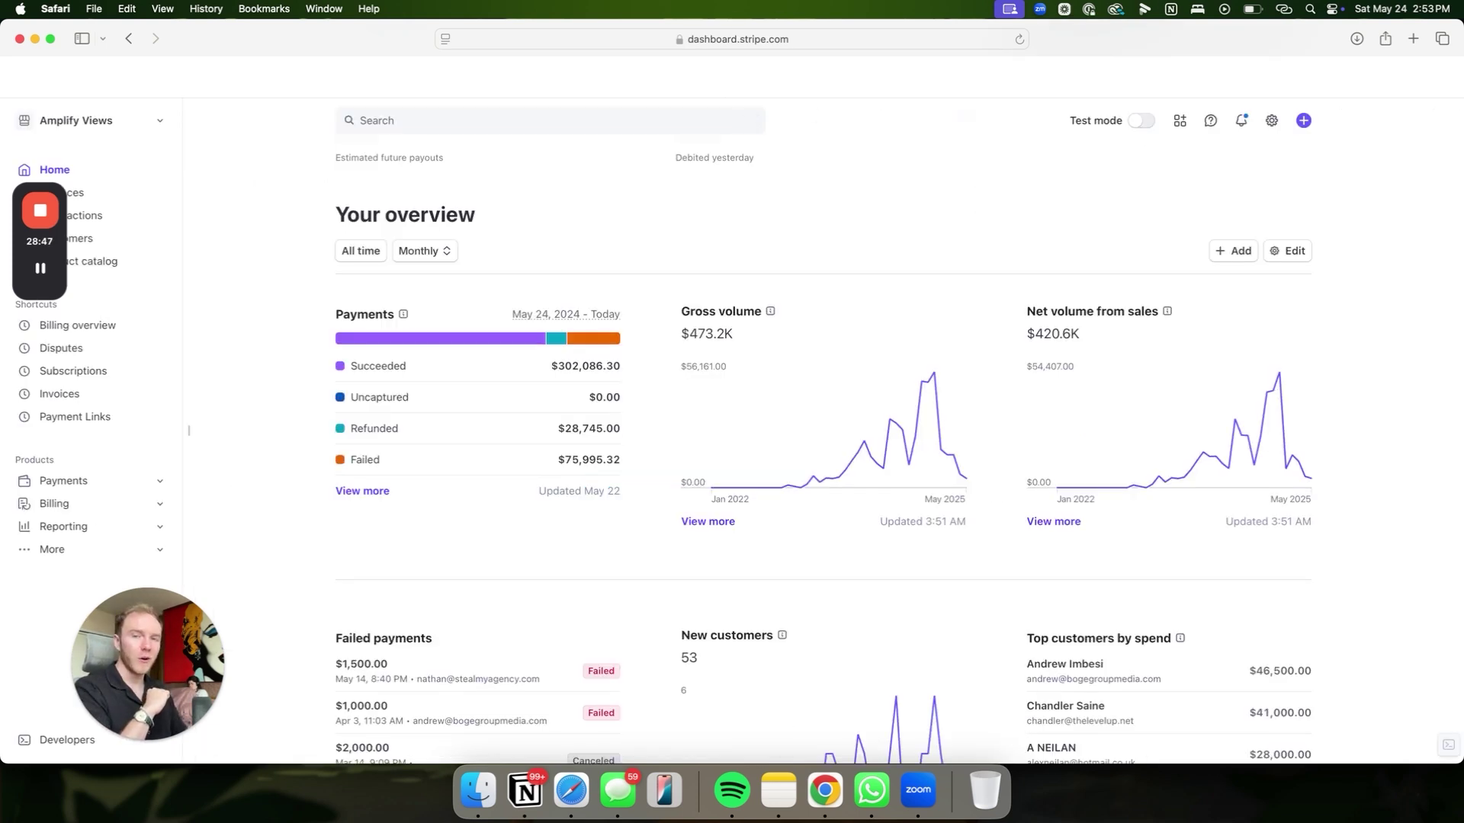
key("ctrl+Tab")
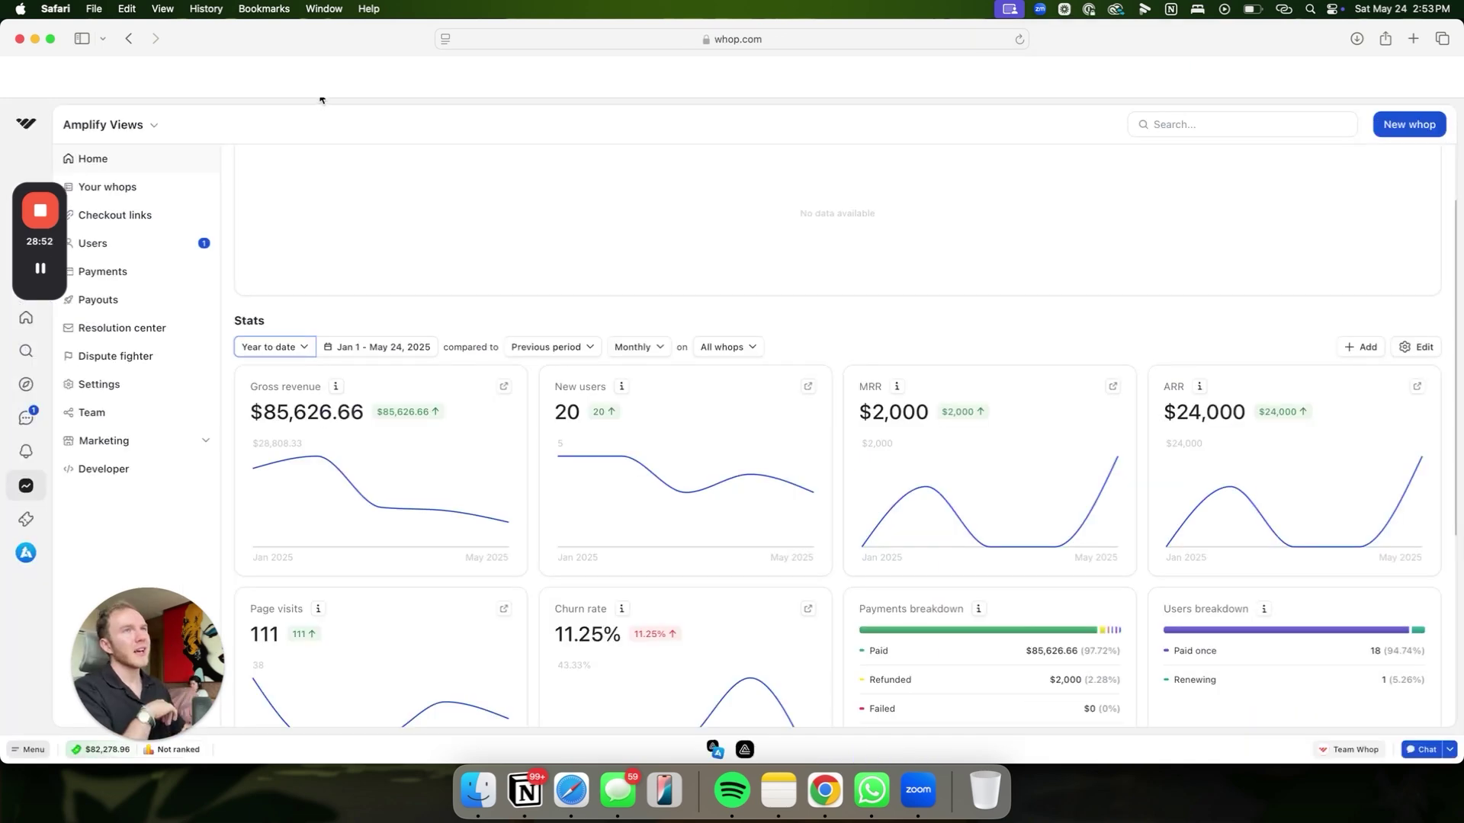
- Switch to the Poppy AI board 'Amplify Views YouTube AI - Copy'
key("ctrl+Tab")
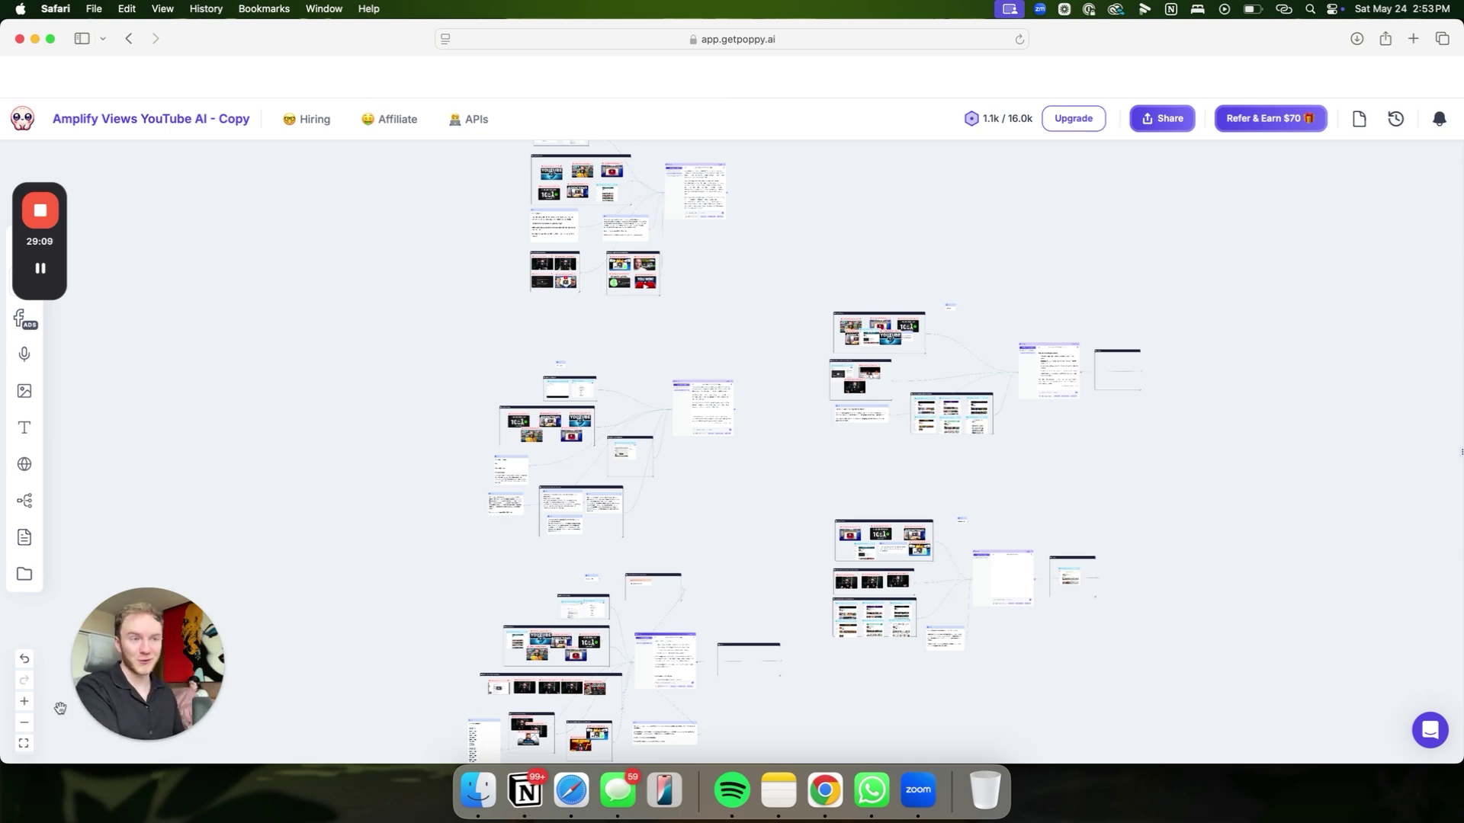
- Zoom in six levels and centre the intro AI Chat with its connected example groups
left_click(25, 703)
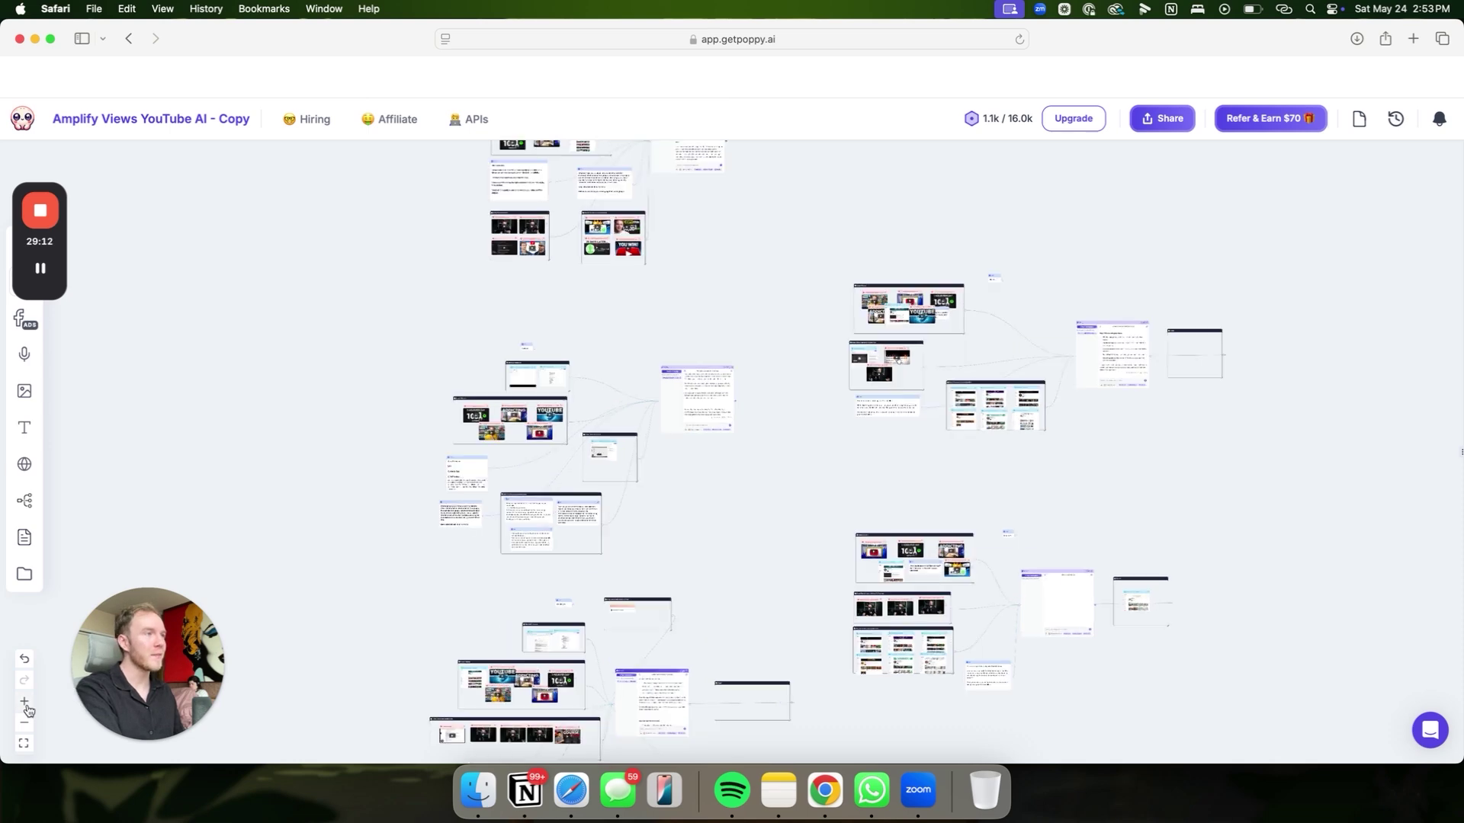
left_click(25, 703)
left_click(25, 703)
left_click(25, 703)
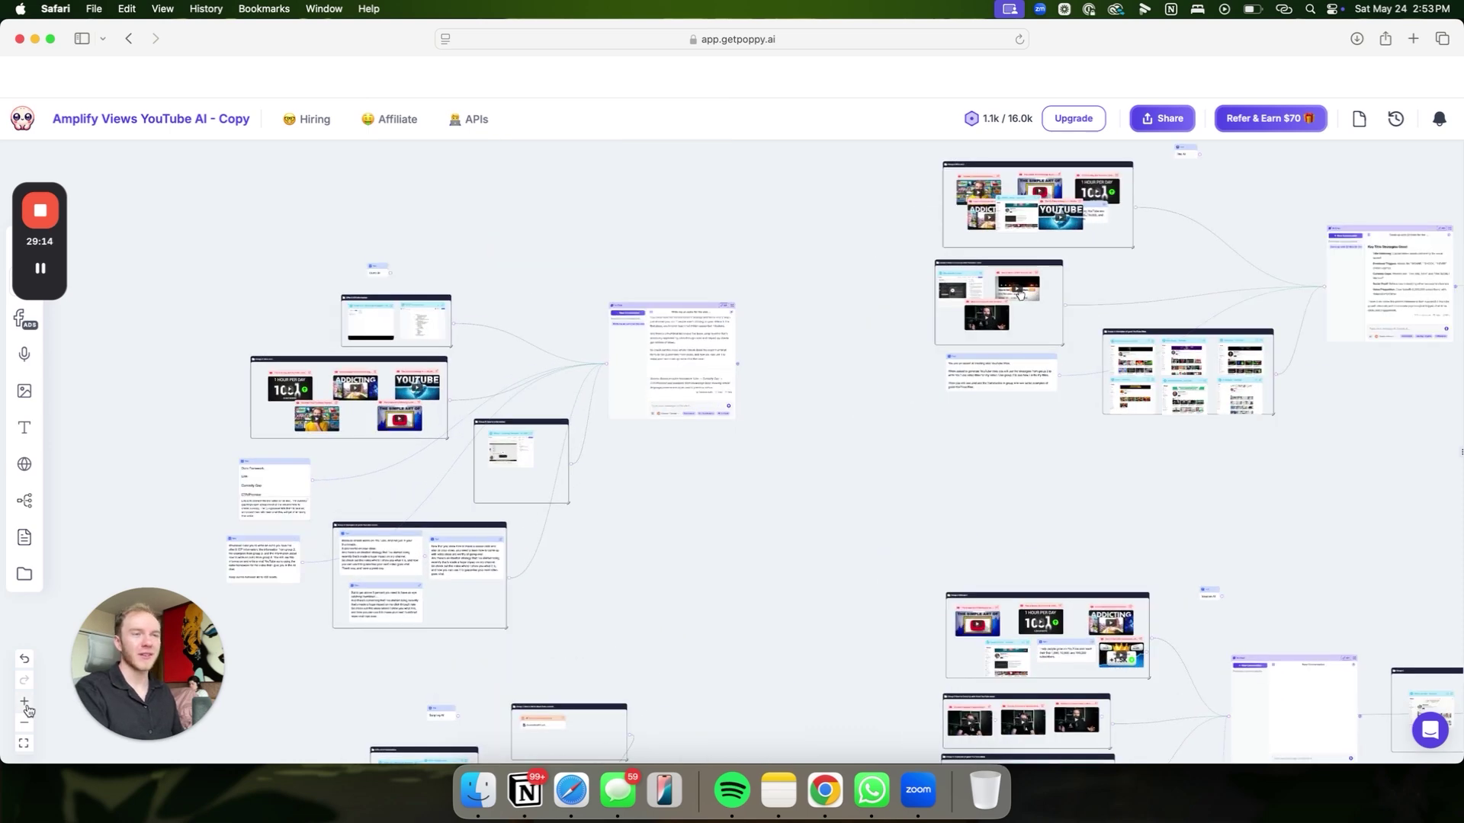
left_click(25, 703)
left_click(25, 702)
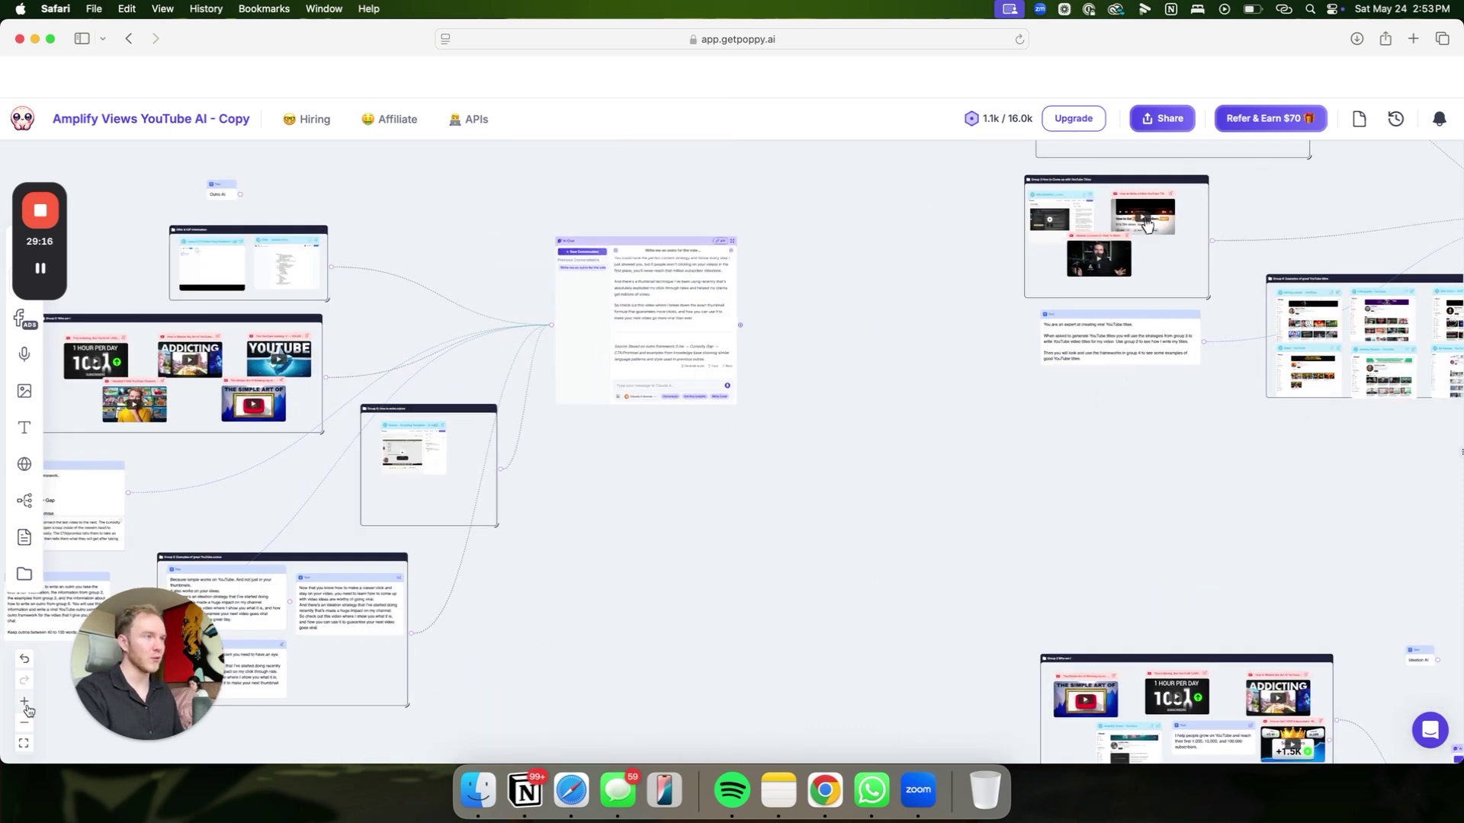
scroll(529, 500, "left", 10)
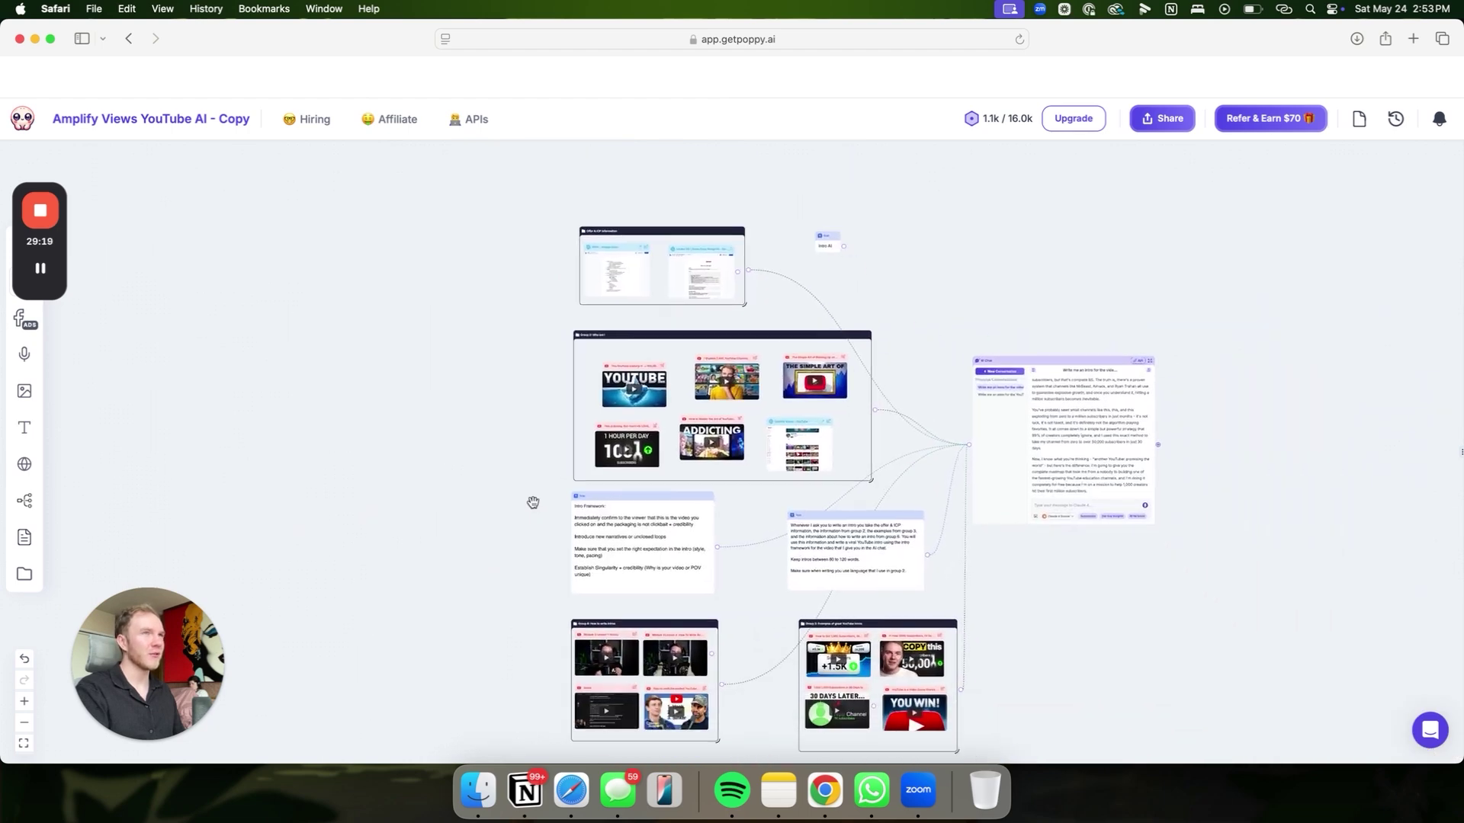
scroll(533, 502, "right", 10)
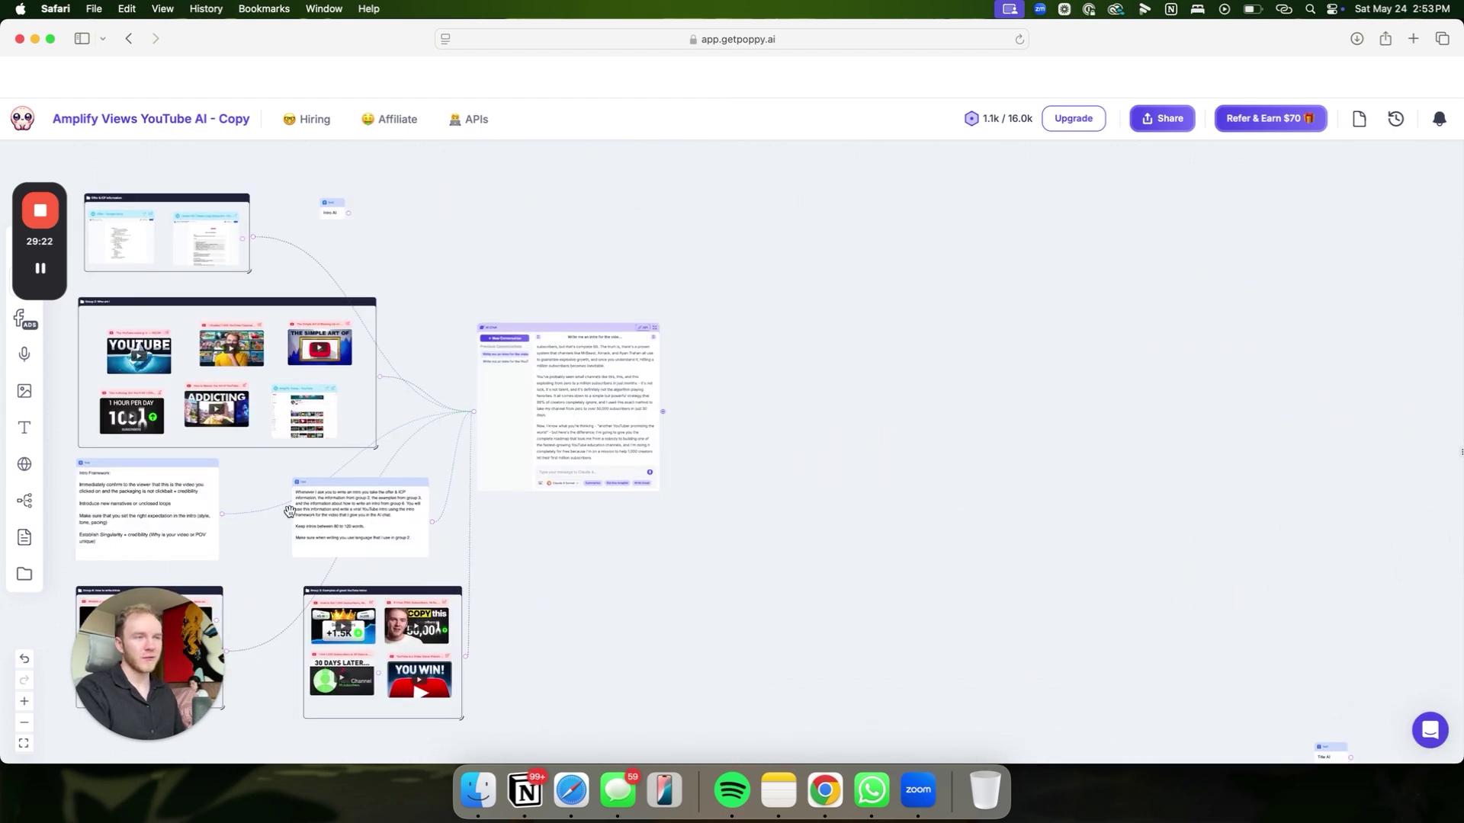
- Read the intro for 'How to Get 1,000,000 Subscribers FAST', then pan to the outro chat
left_click(25, 703)
left_click(25, 703)
left_click(25, 703)
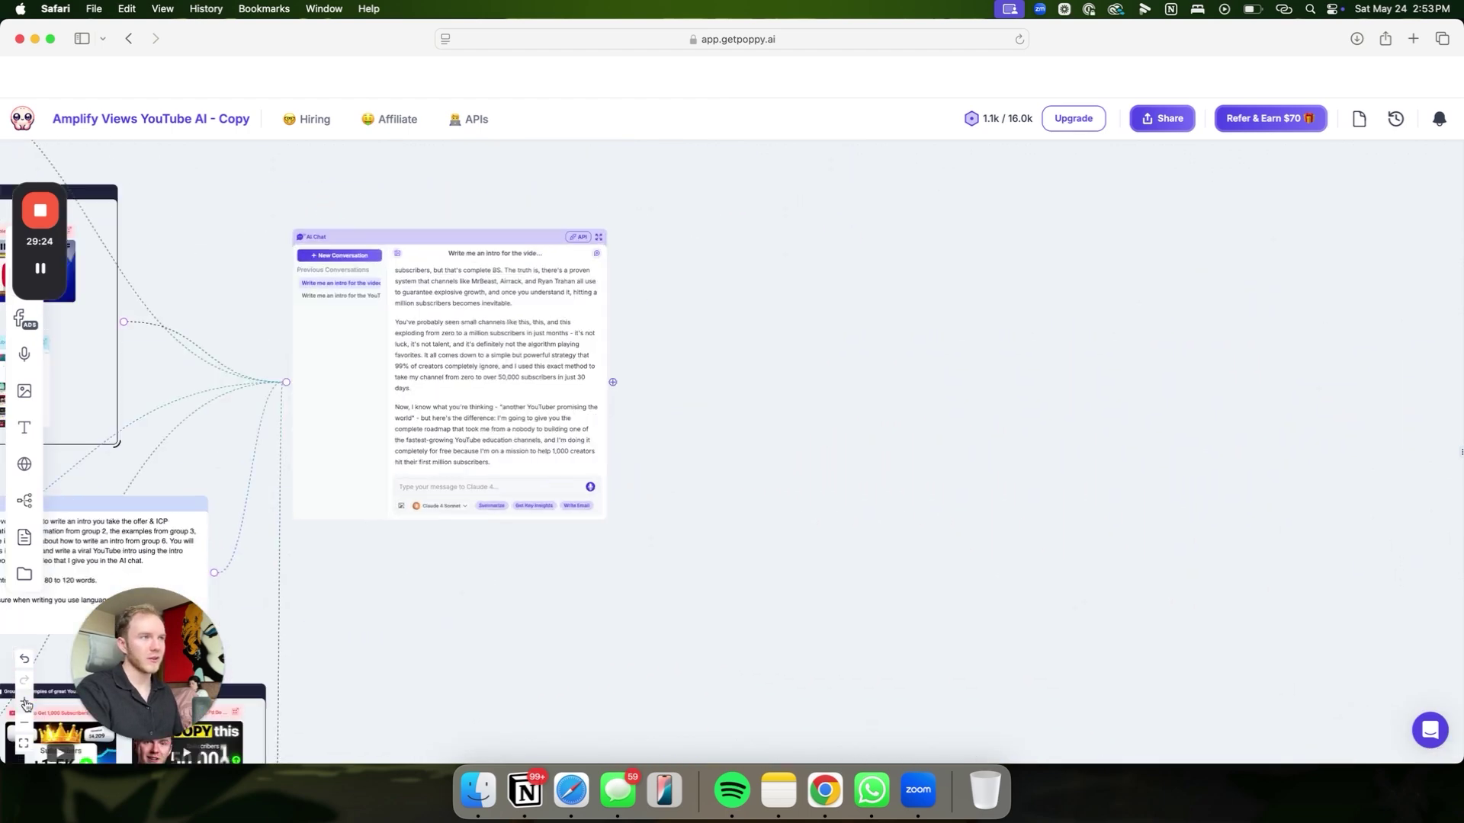
scroll(460, 498, "up", 5)
scroll(460, 498, "up", 5)
left_click(460, 498)
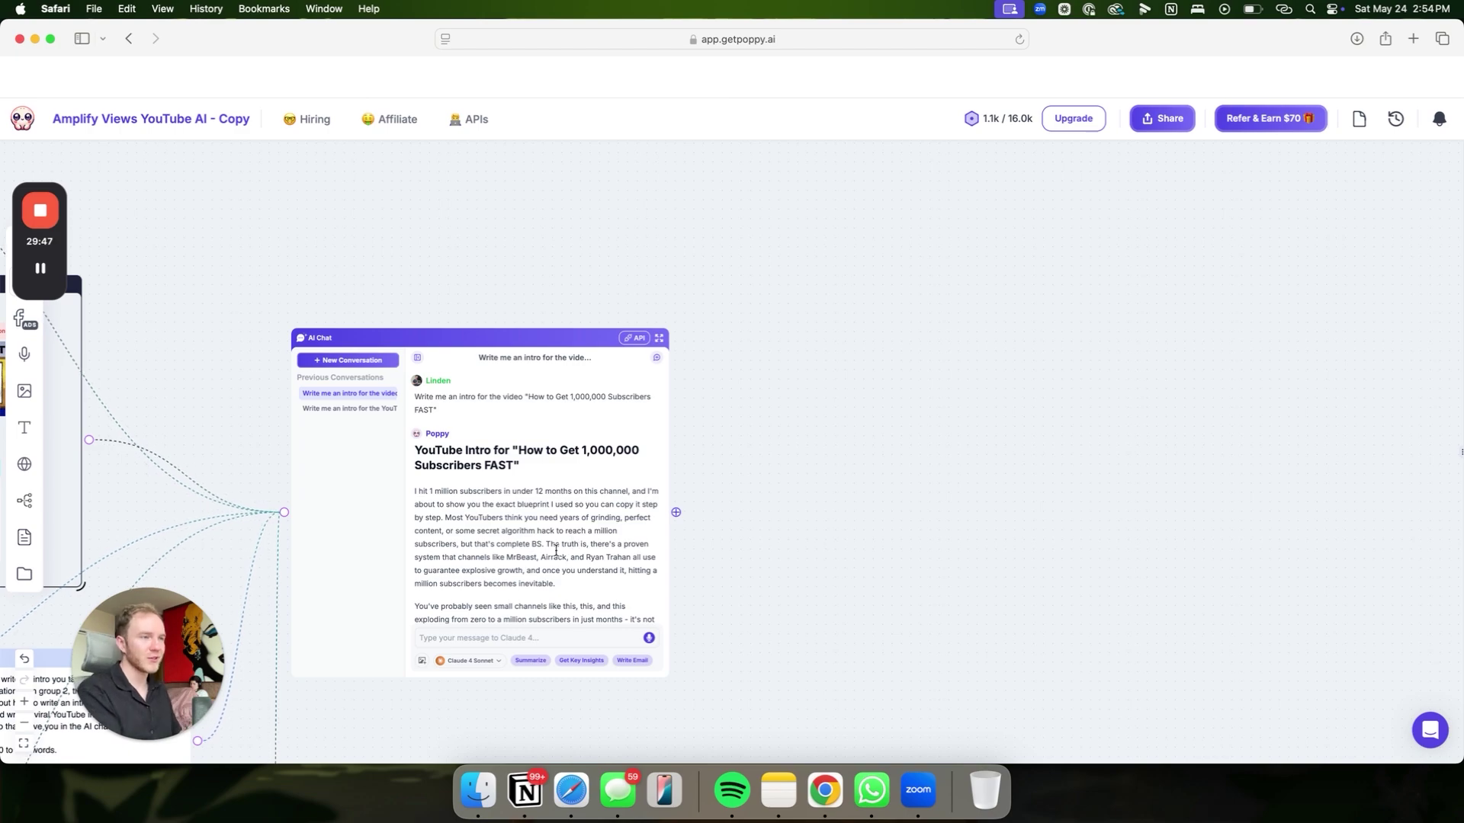
scroll(694, 598, "down", 10)
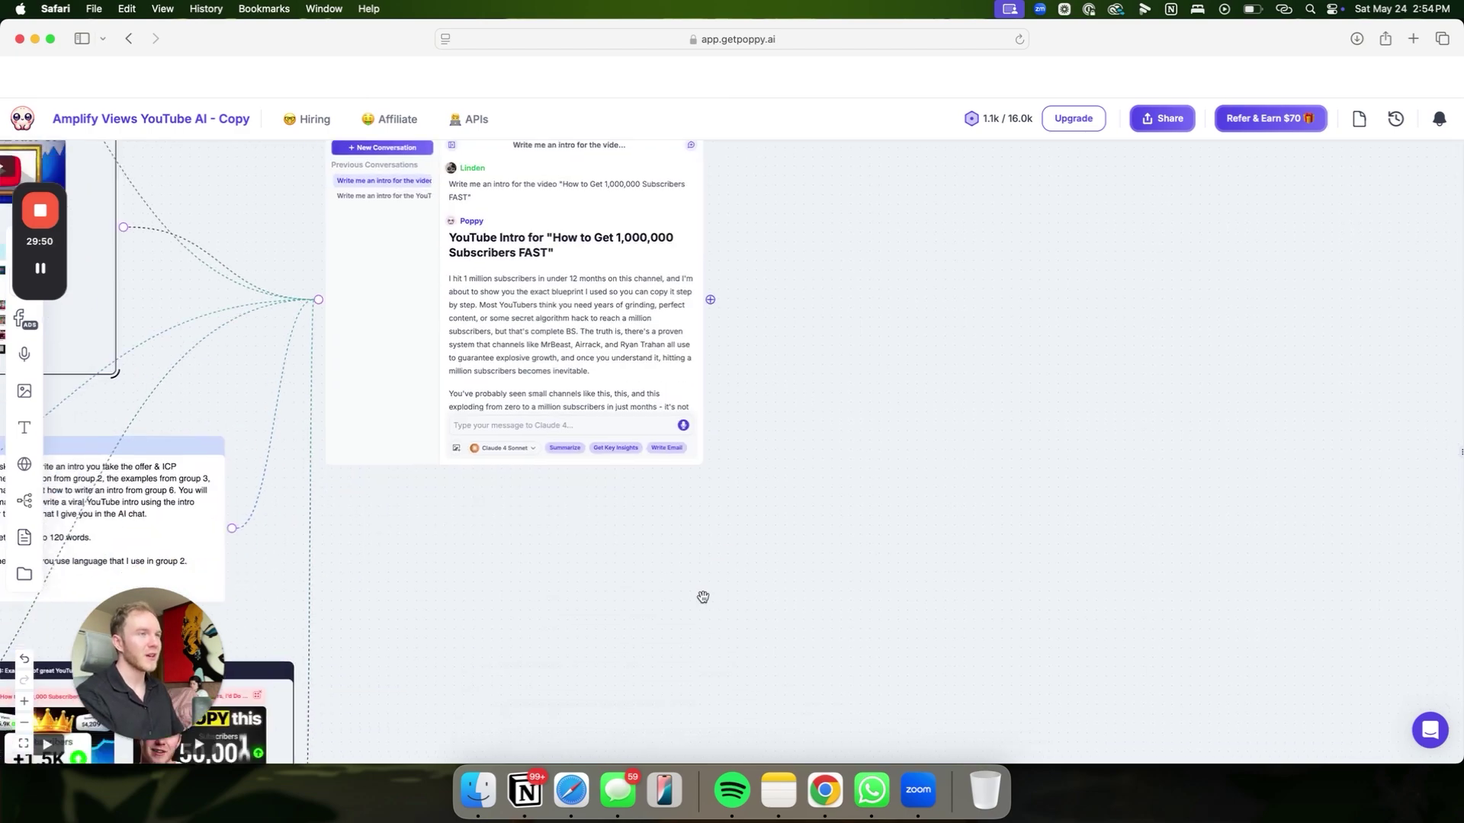
scroll(694, 598, "up", 10)
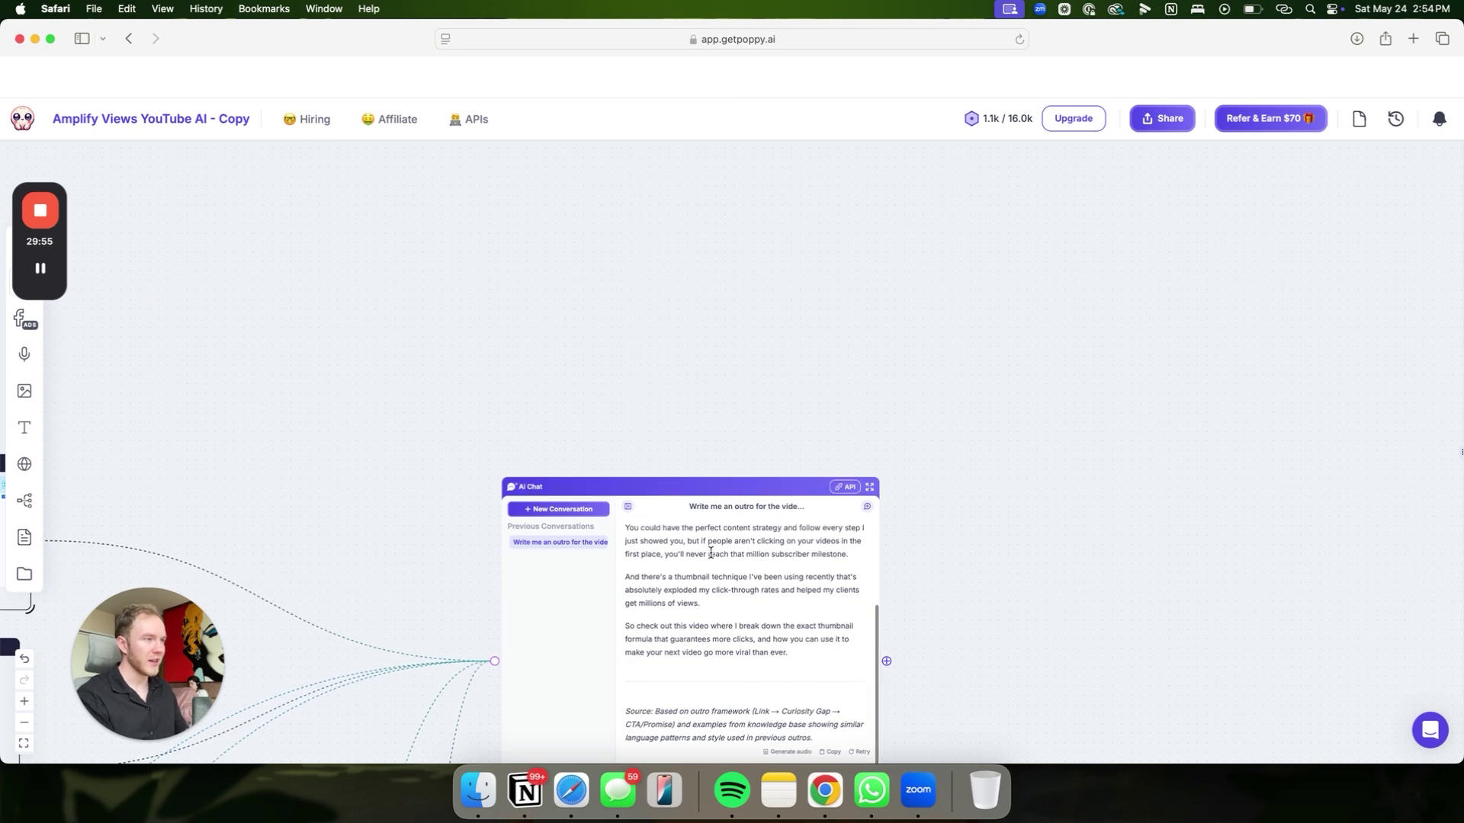
scroll(762, 545, "up", 2)
scroll(793, 543, "up", 2)
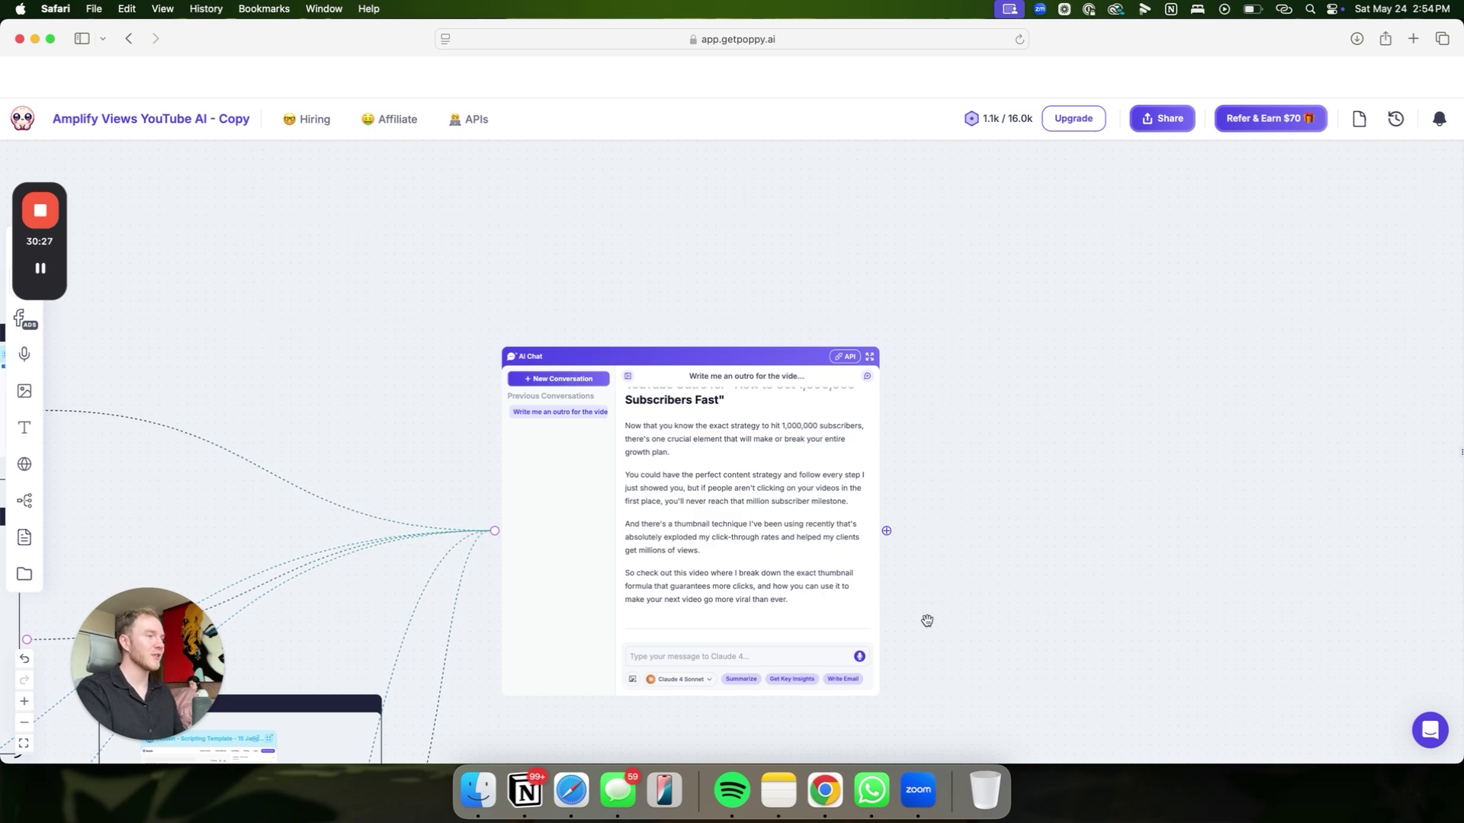
- Read the script chat's minute-by-minute Dopamine Ladder Technique structure, then zoom out to the wider board
scroll(927, 621, "down", 15)
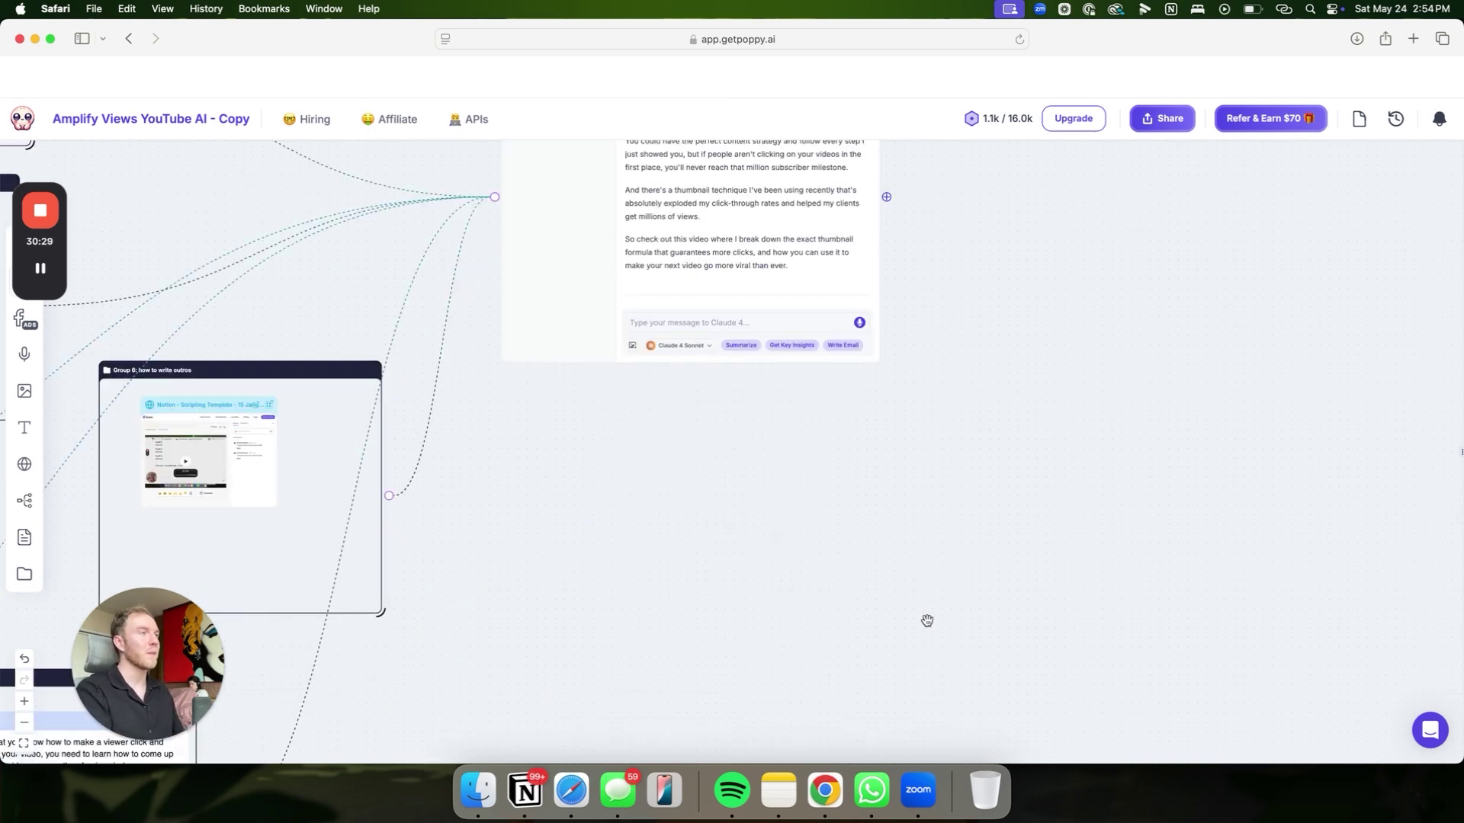
scroll(927, 621, "left", 5)
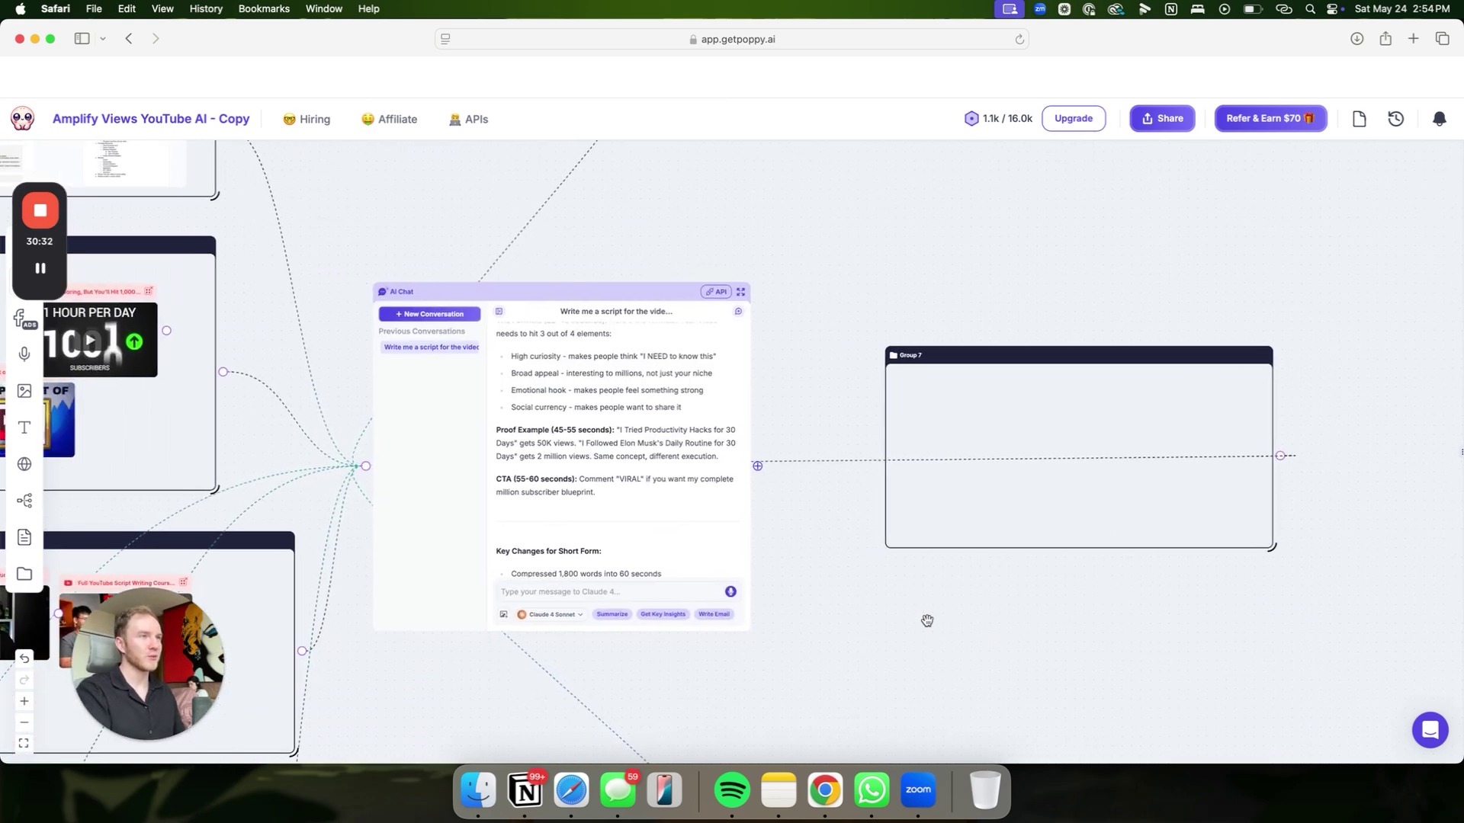
scroll(634, 488, "up", 4)
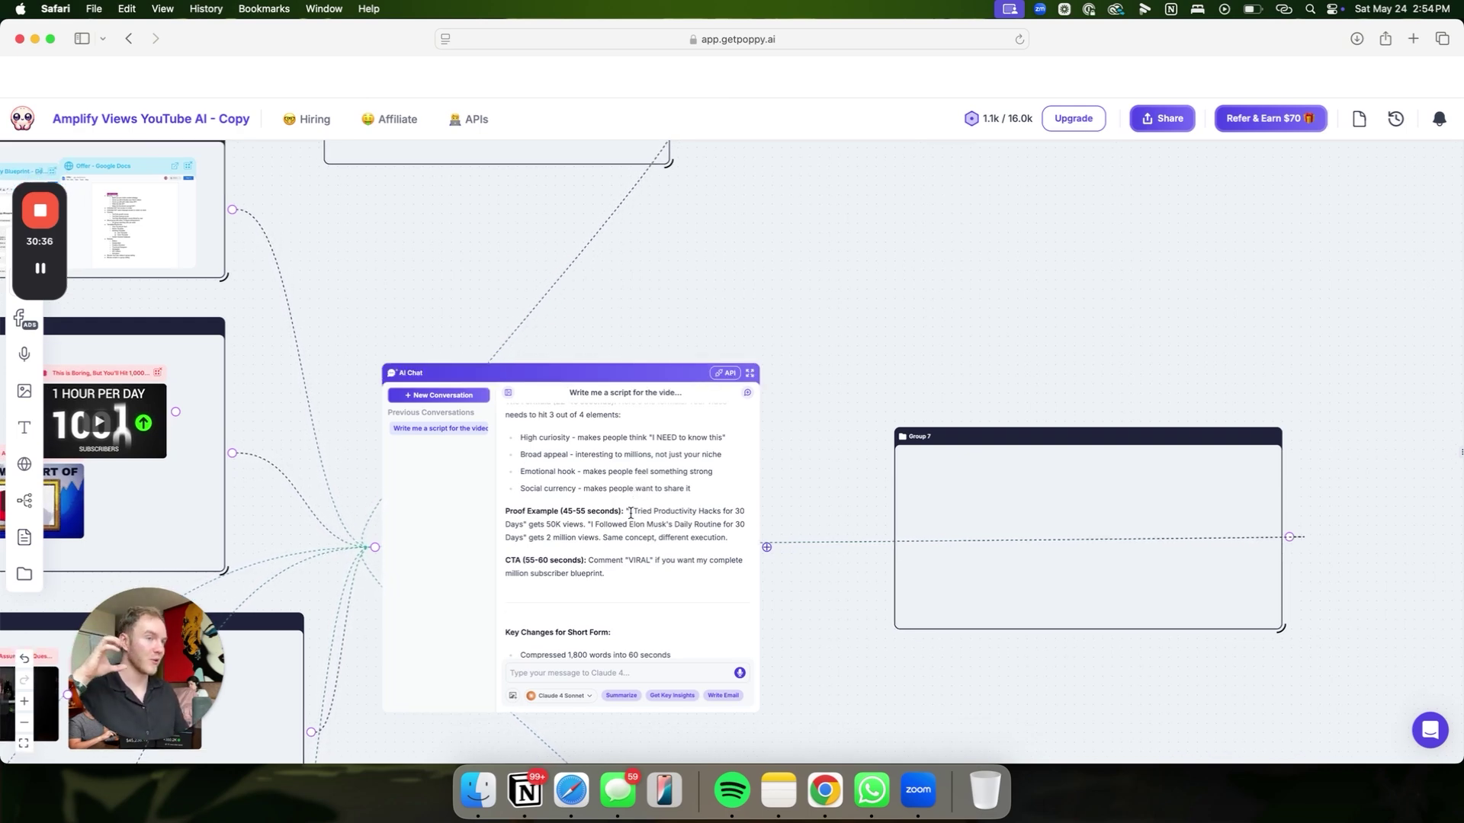
scroll(631, 513, "up", 10)
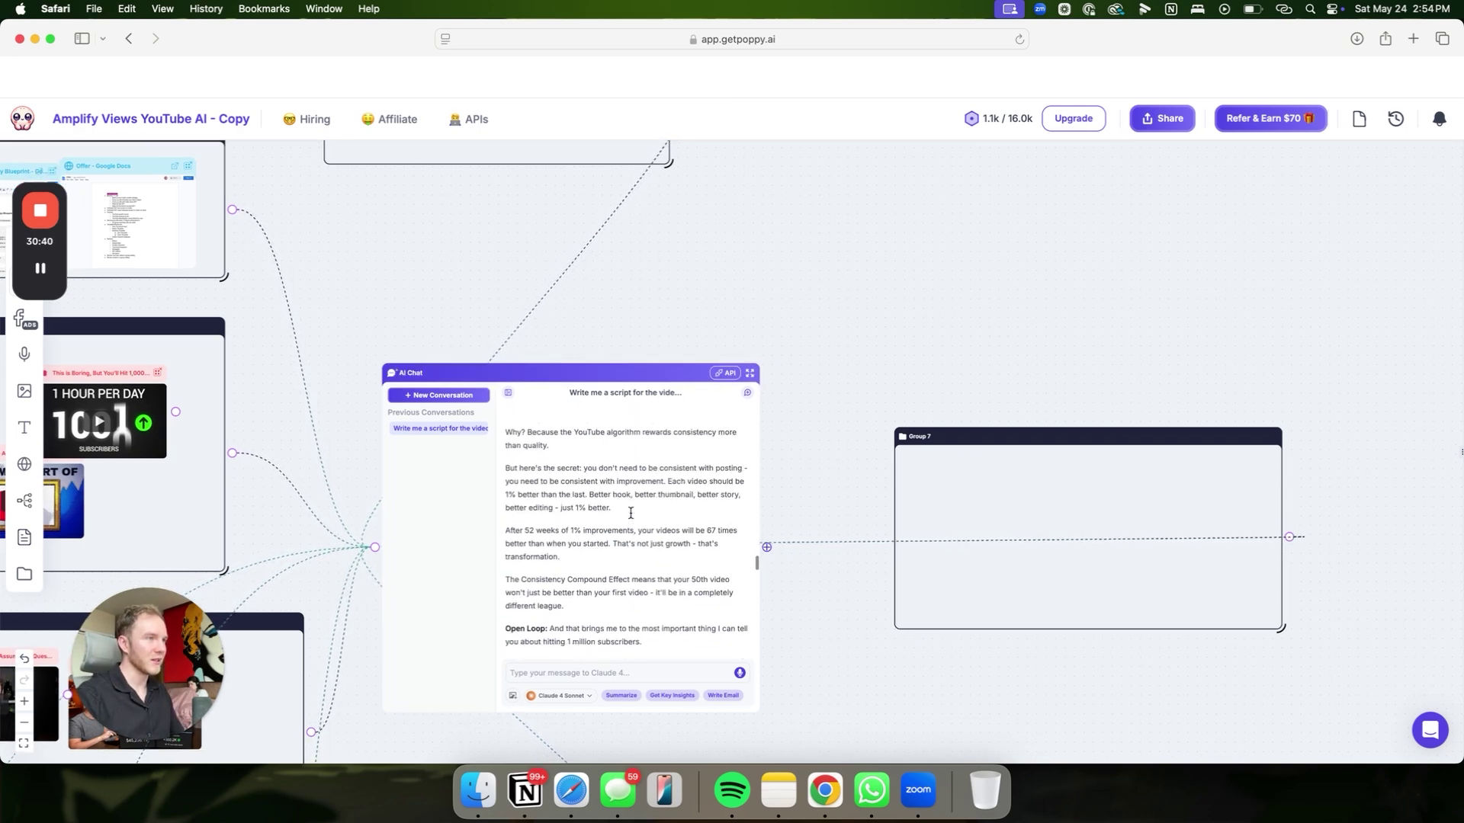
scroll(630, 513, "up", 10)
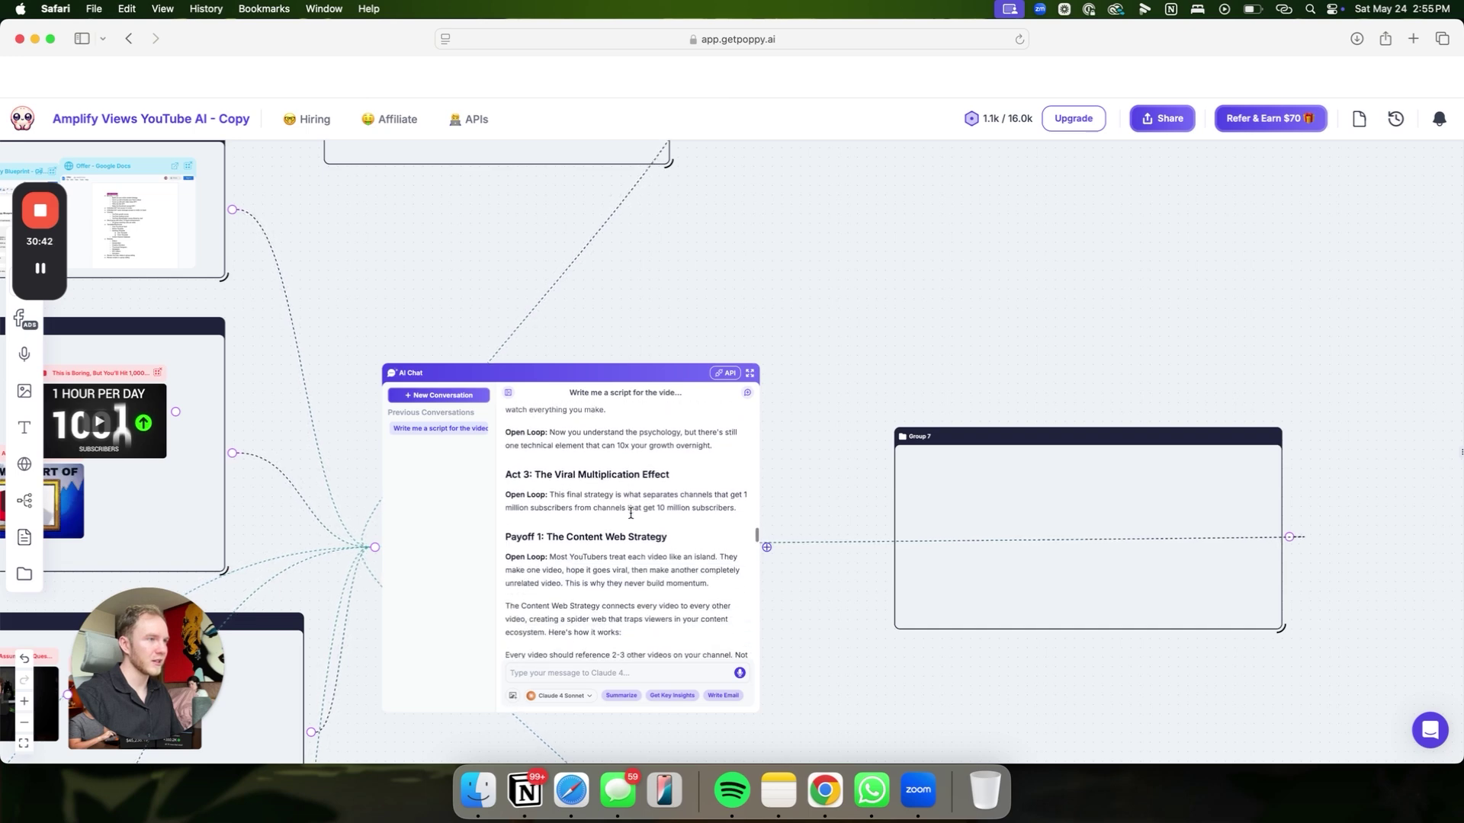
scroll(630, 513, "down", 2)
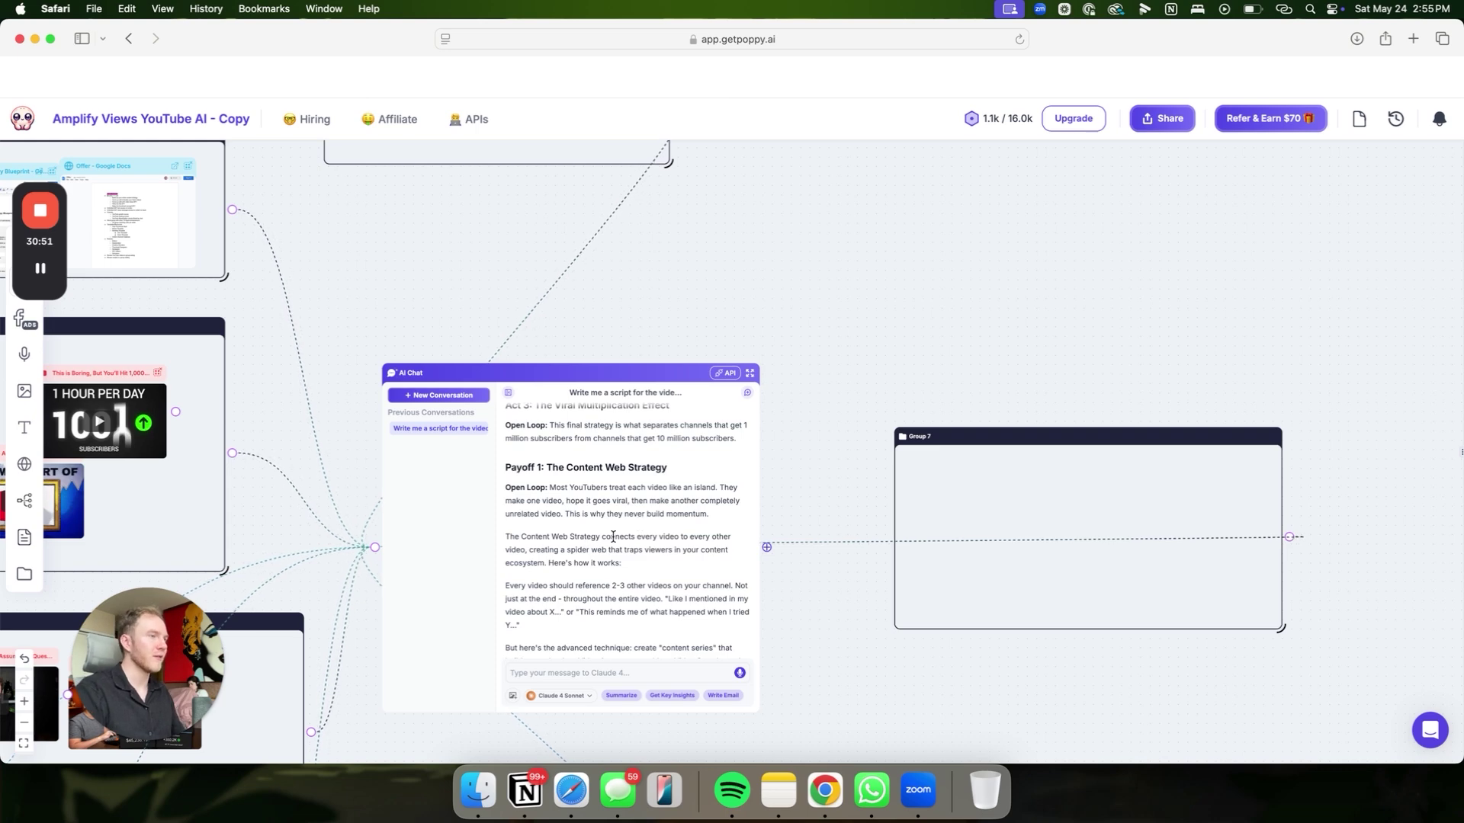
scroll(613, 538, "down", 1)
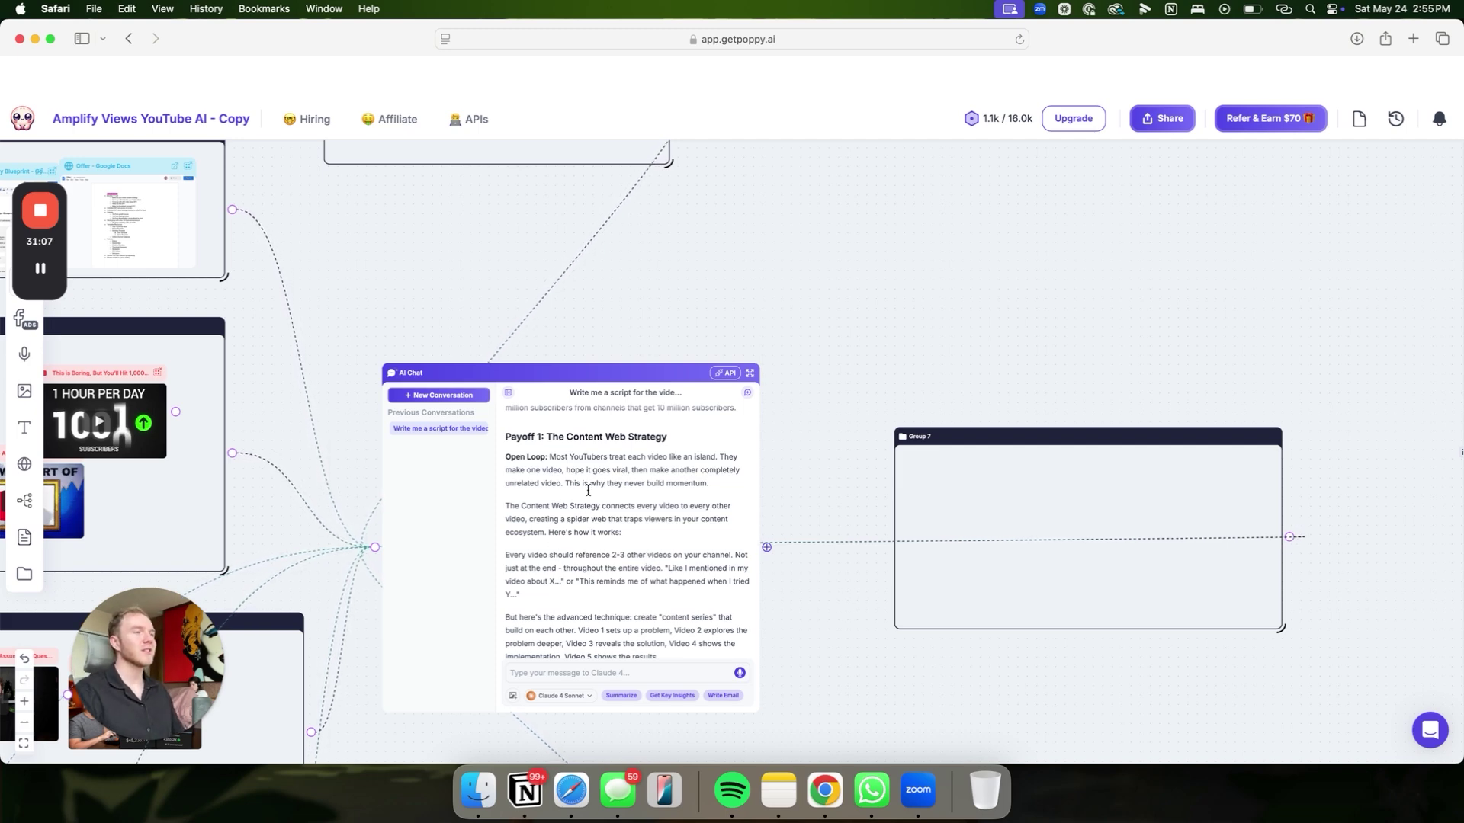
scroll(588, 491, "up", 15)
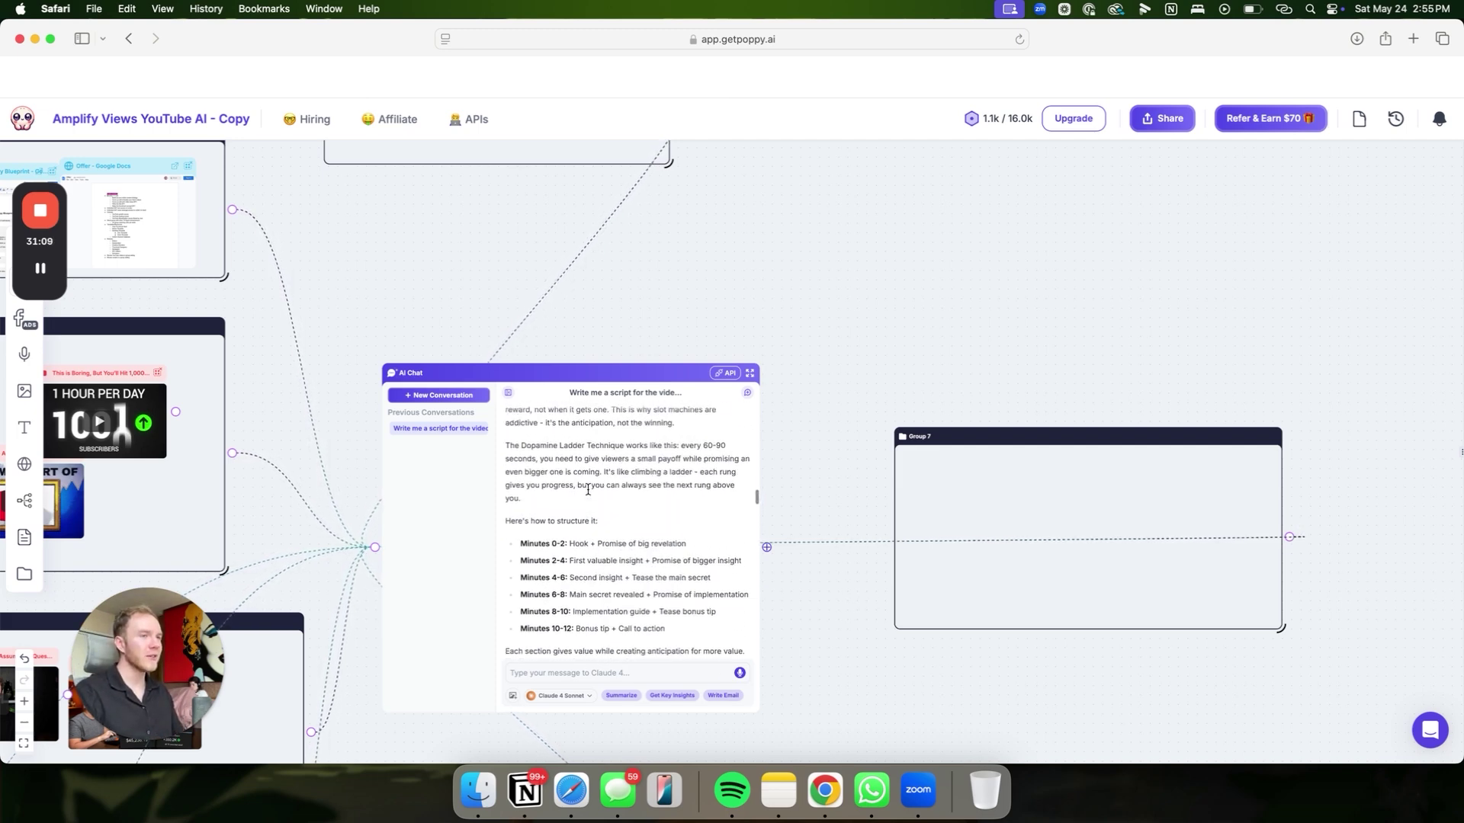
scroll(588, 491, "up", 1)
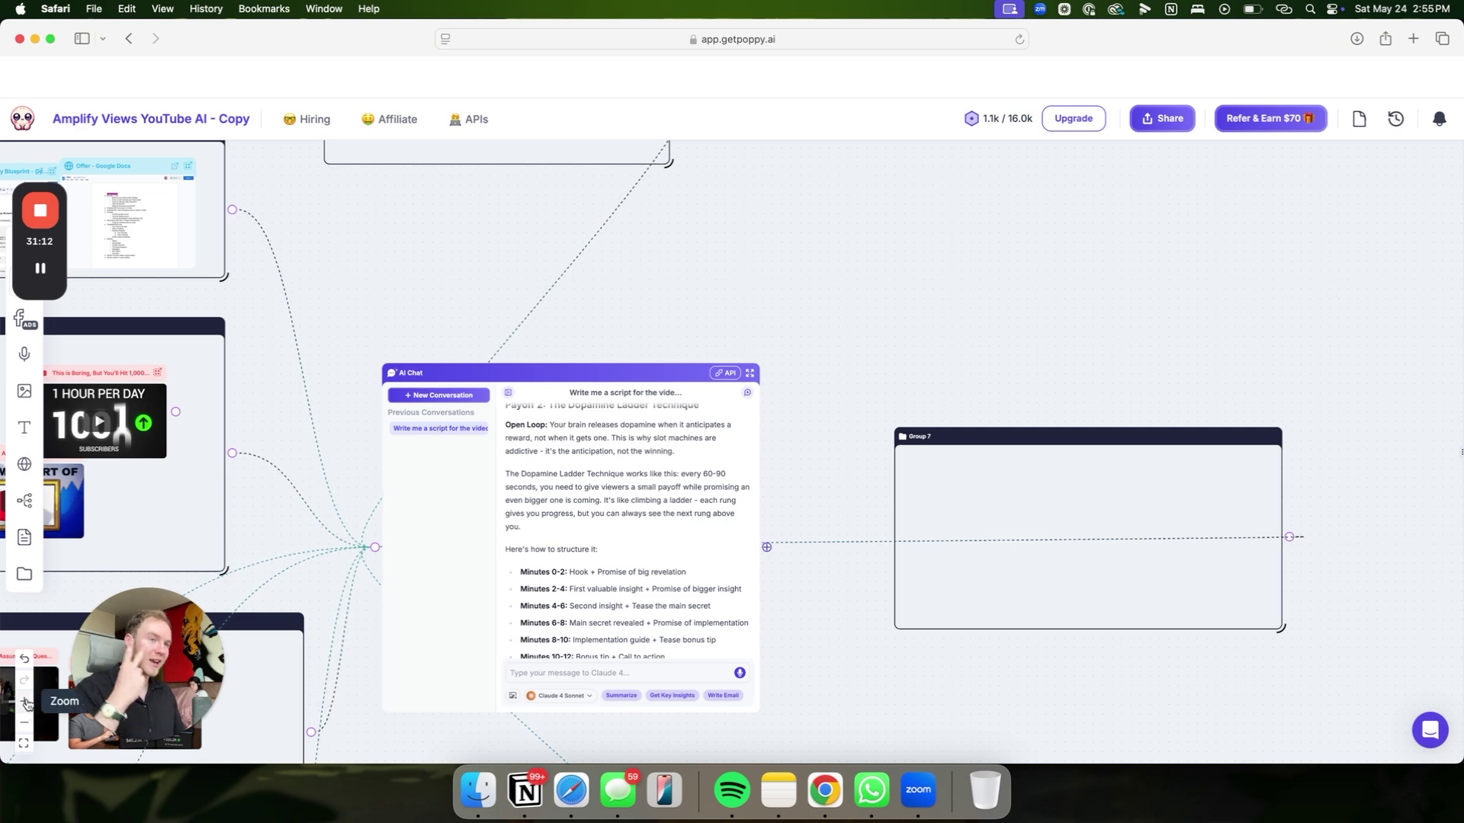
left_click(24, 721)
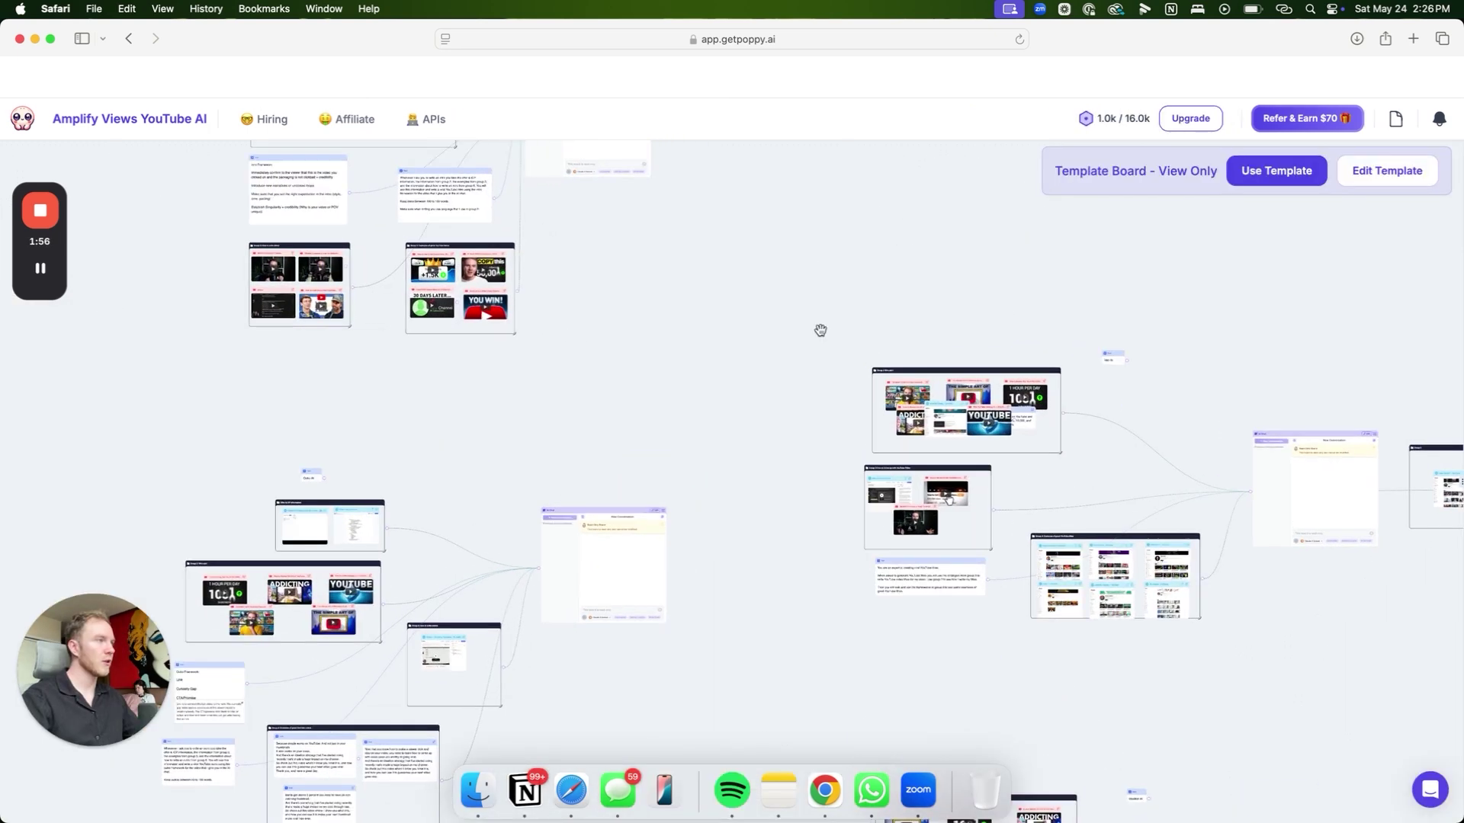
scroll(821, 332, "up", 5)
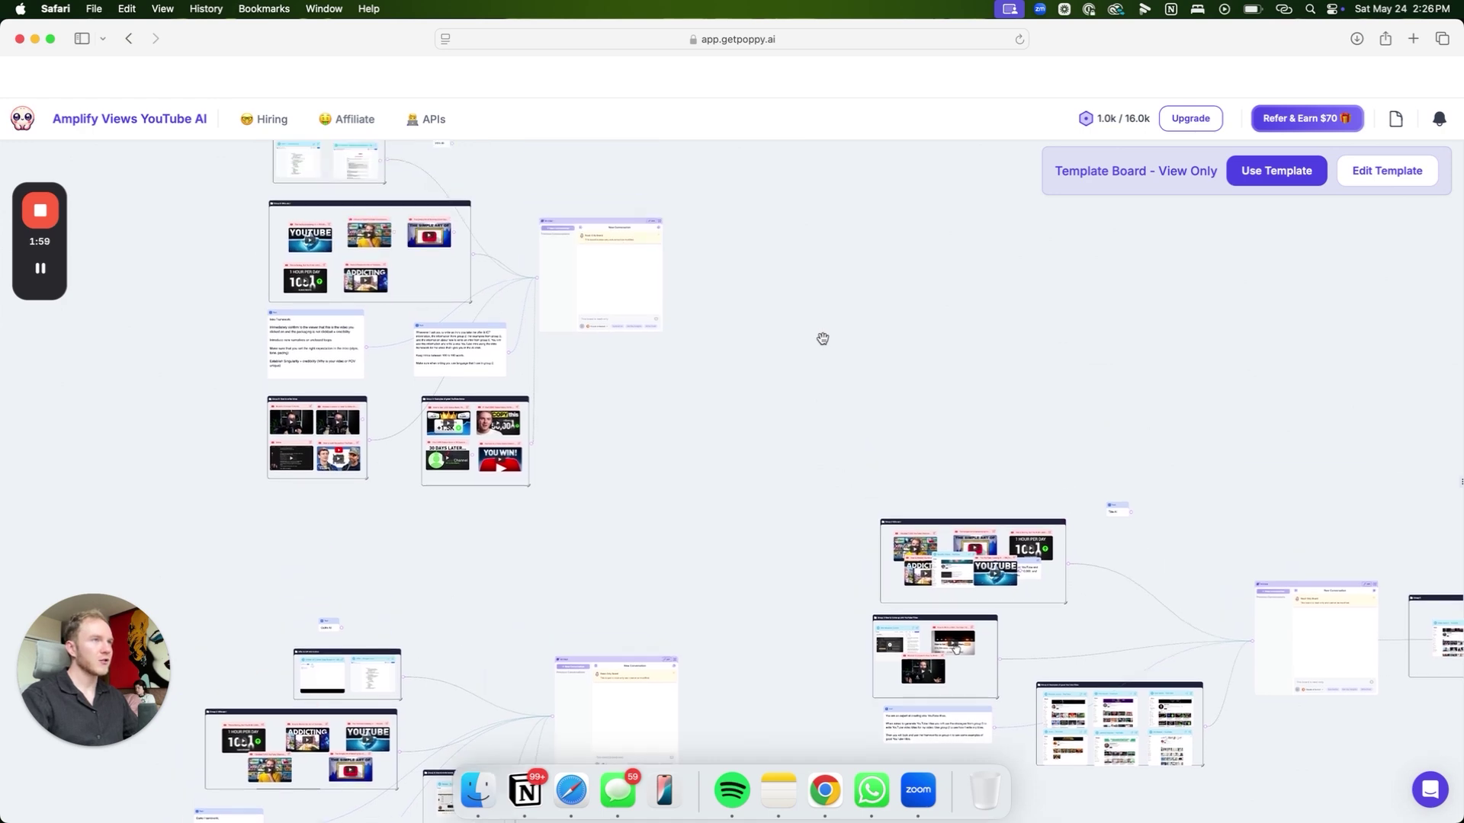
scroll(823, 338, "up", 3)
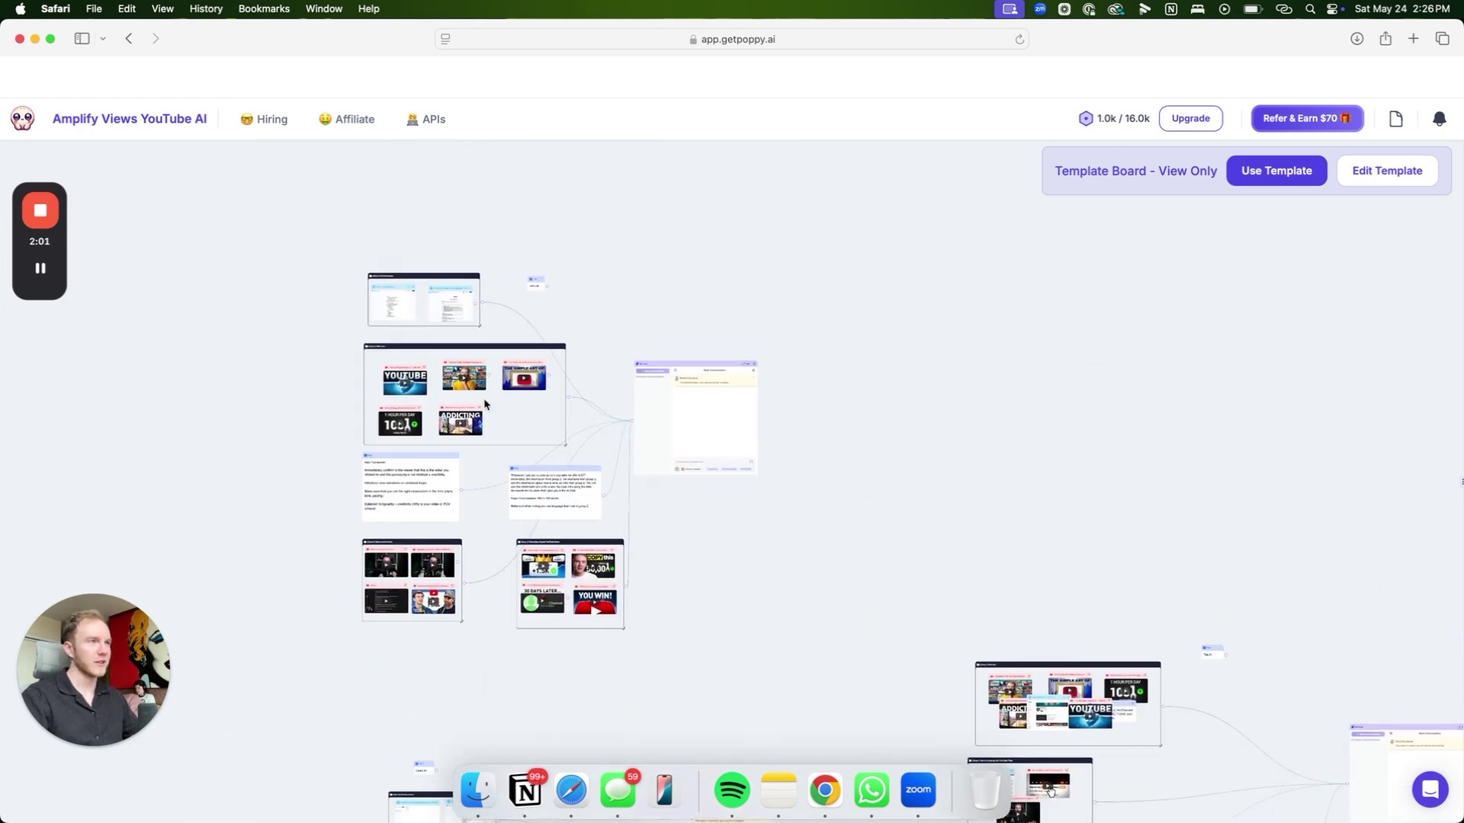
scroll(485, 404, "up", 5)
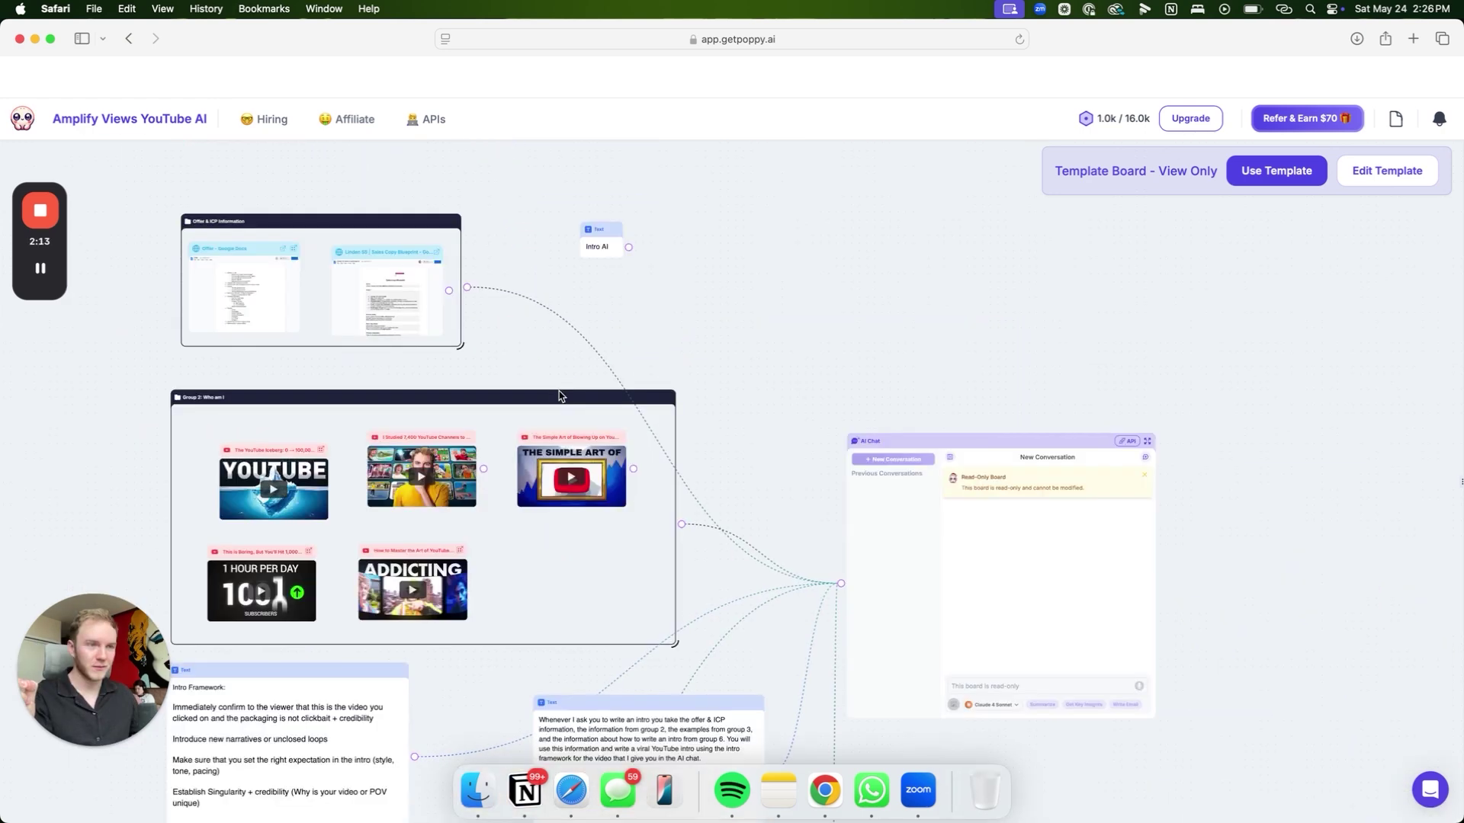
scroll(560, 395, "down", 1)
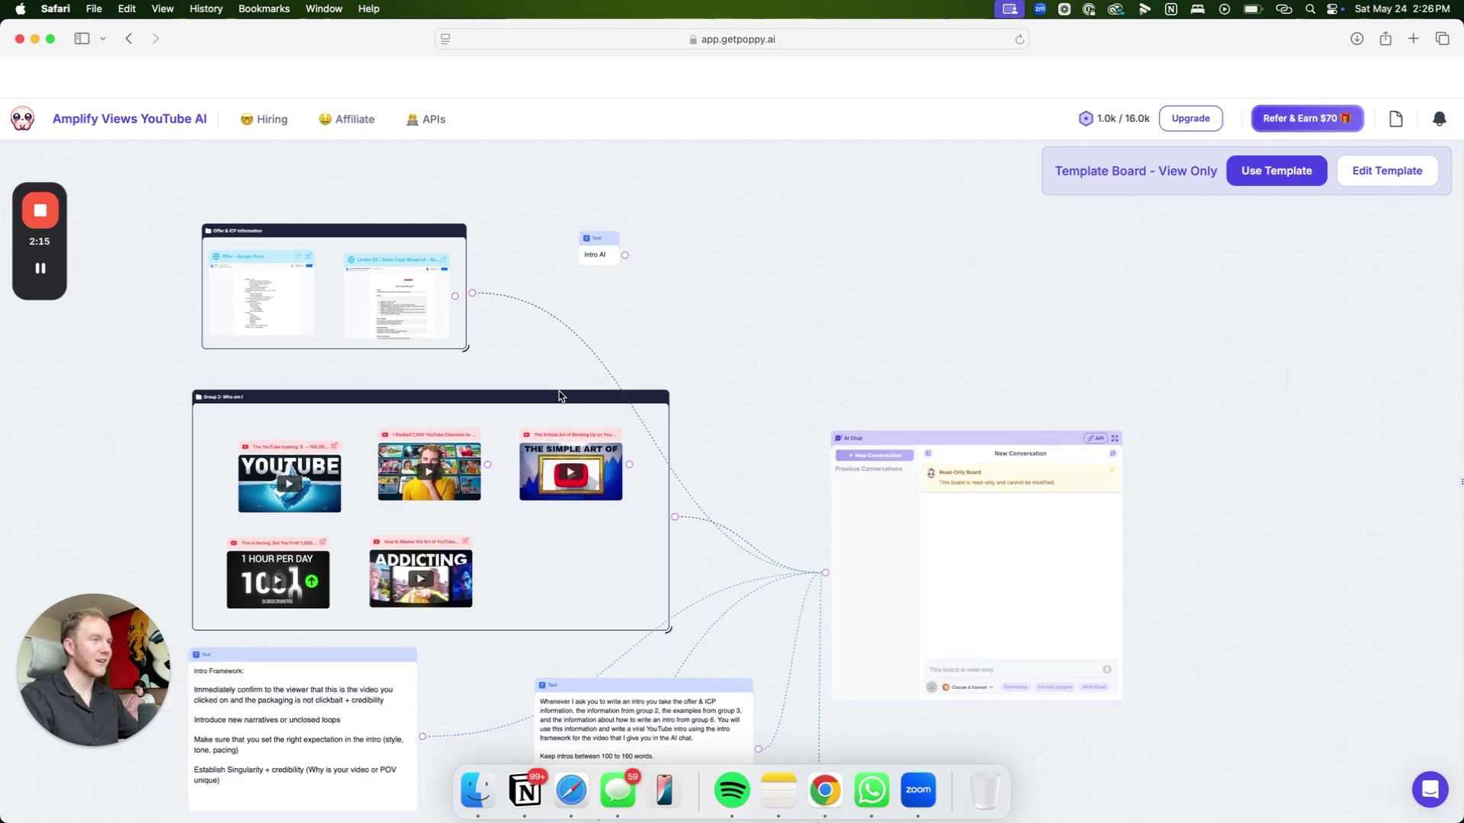
scroll(559, 395, "down", 2)
scroll(559, 395, "down", 10)
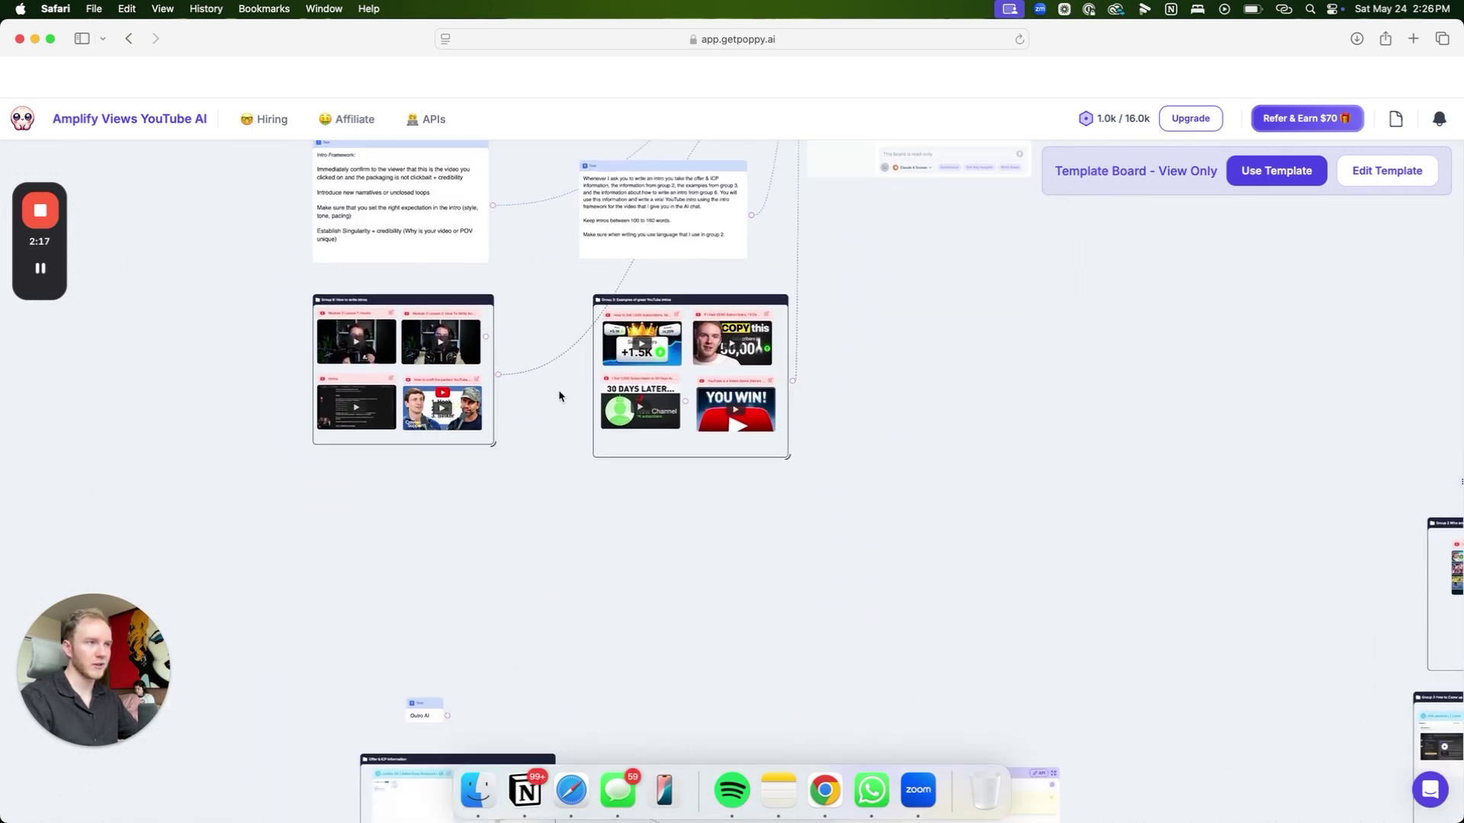
scroll(344, 596, "down", 6)
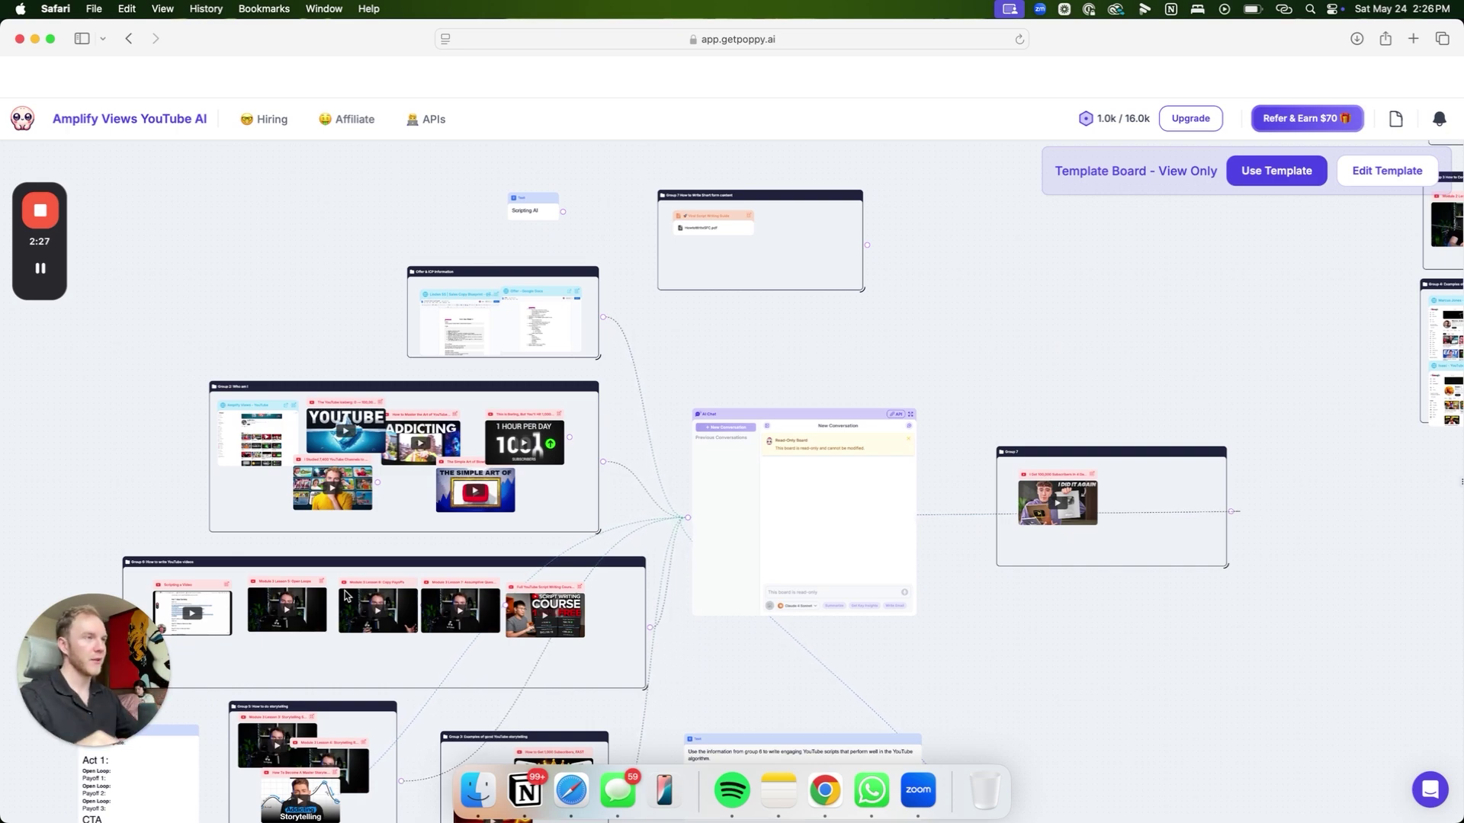
scroll(344, 595, "down", 10)
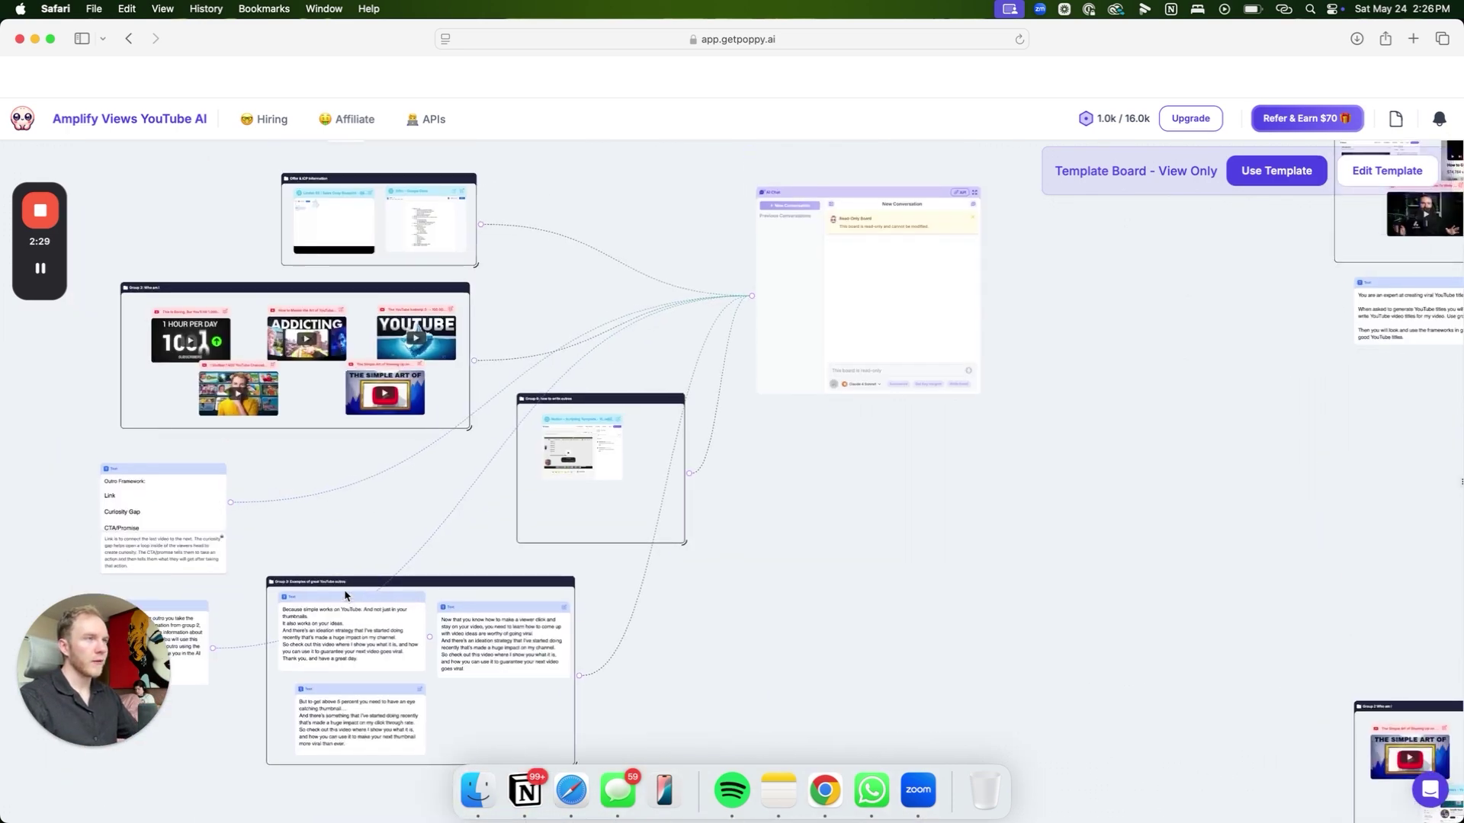
scroll(344, 595, "up", 10)
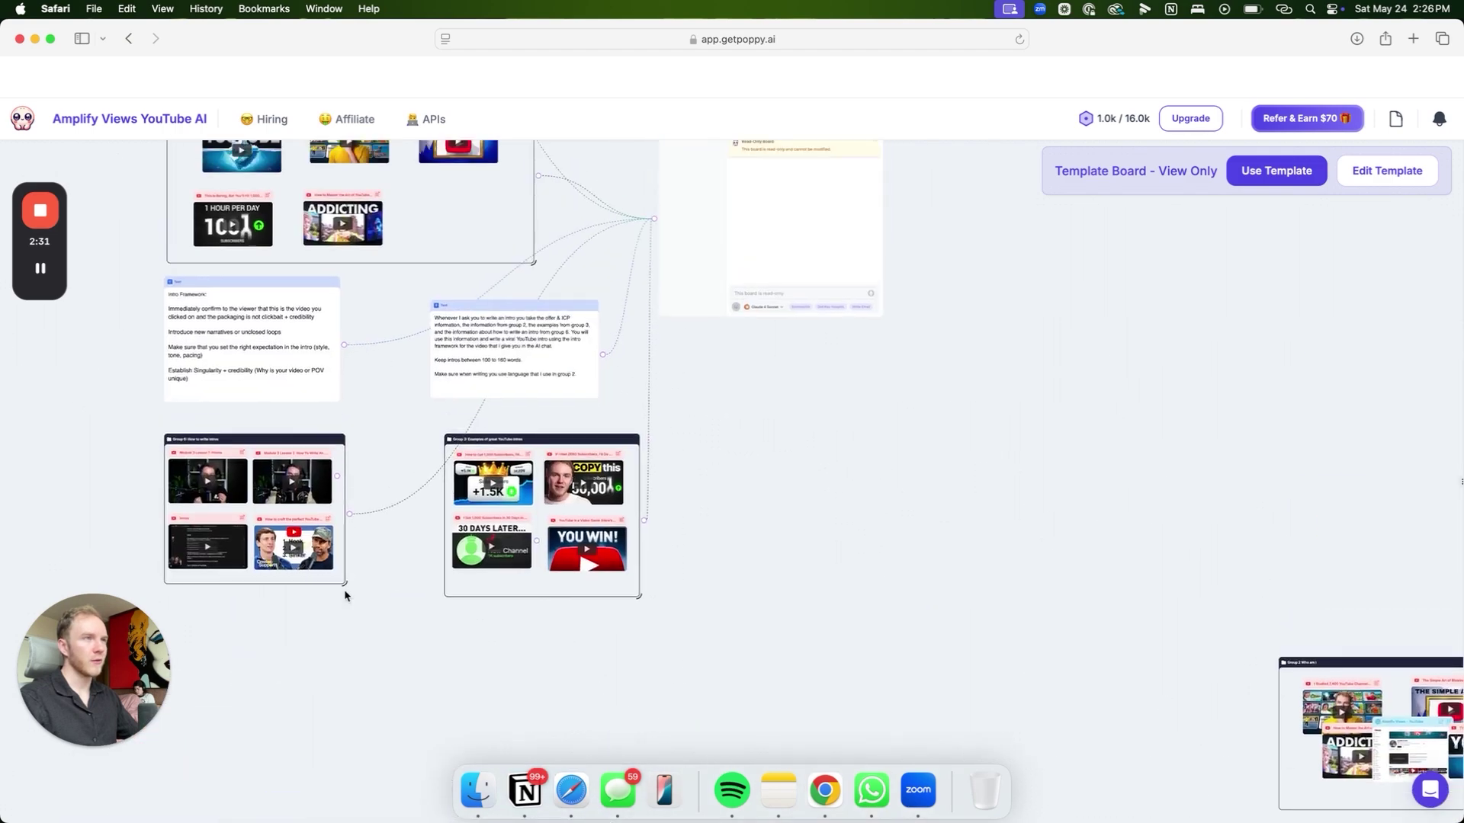
scroll(345, 589, "up", 3)
scroll(345, 588, "down", 15)
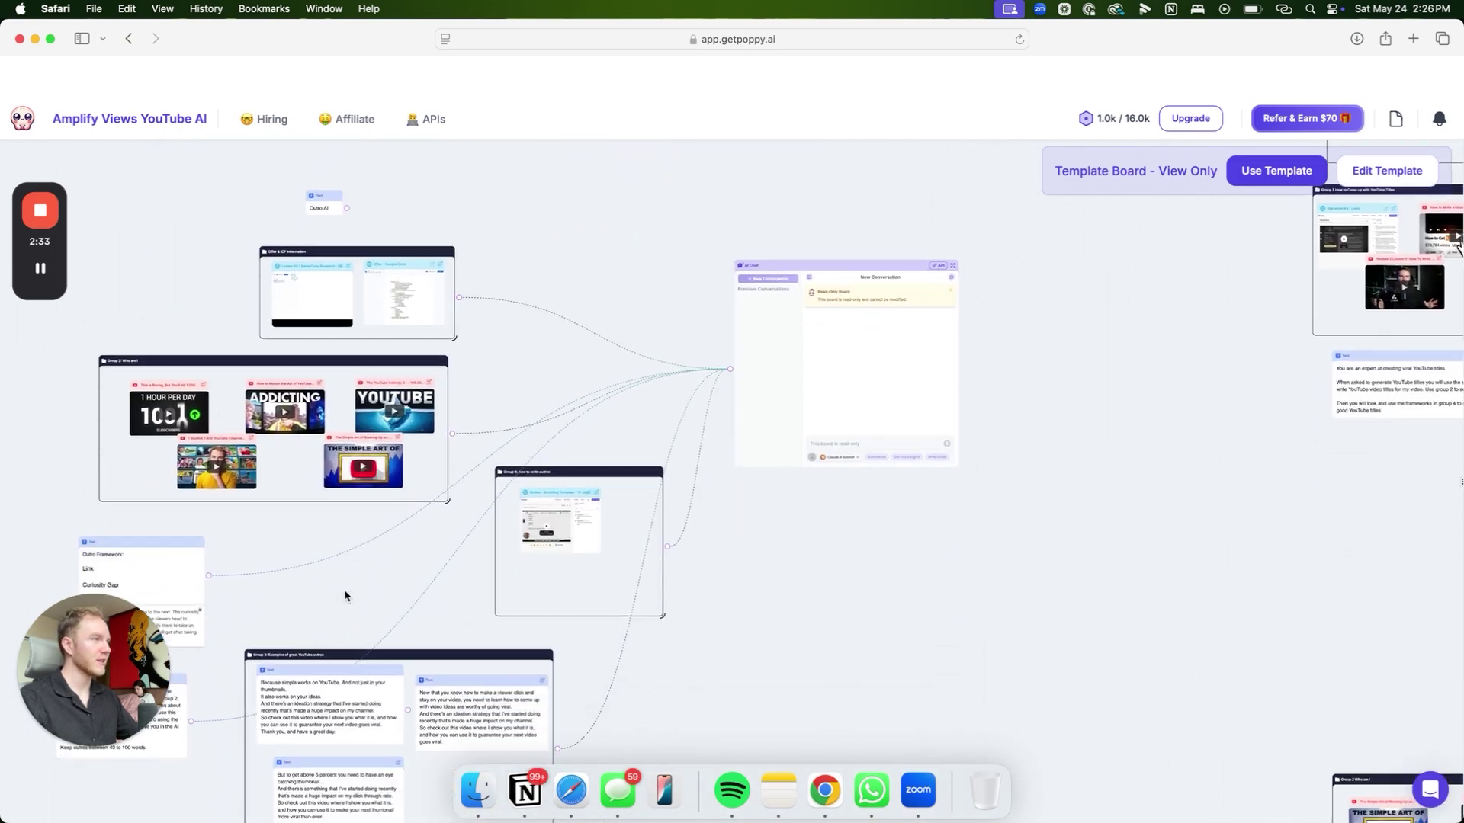
scroll(344, 596, "down", 5)
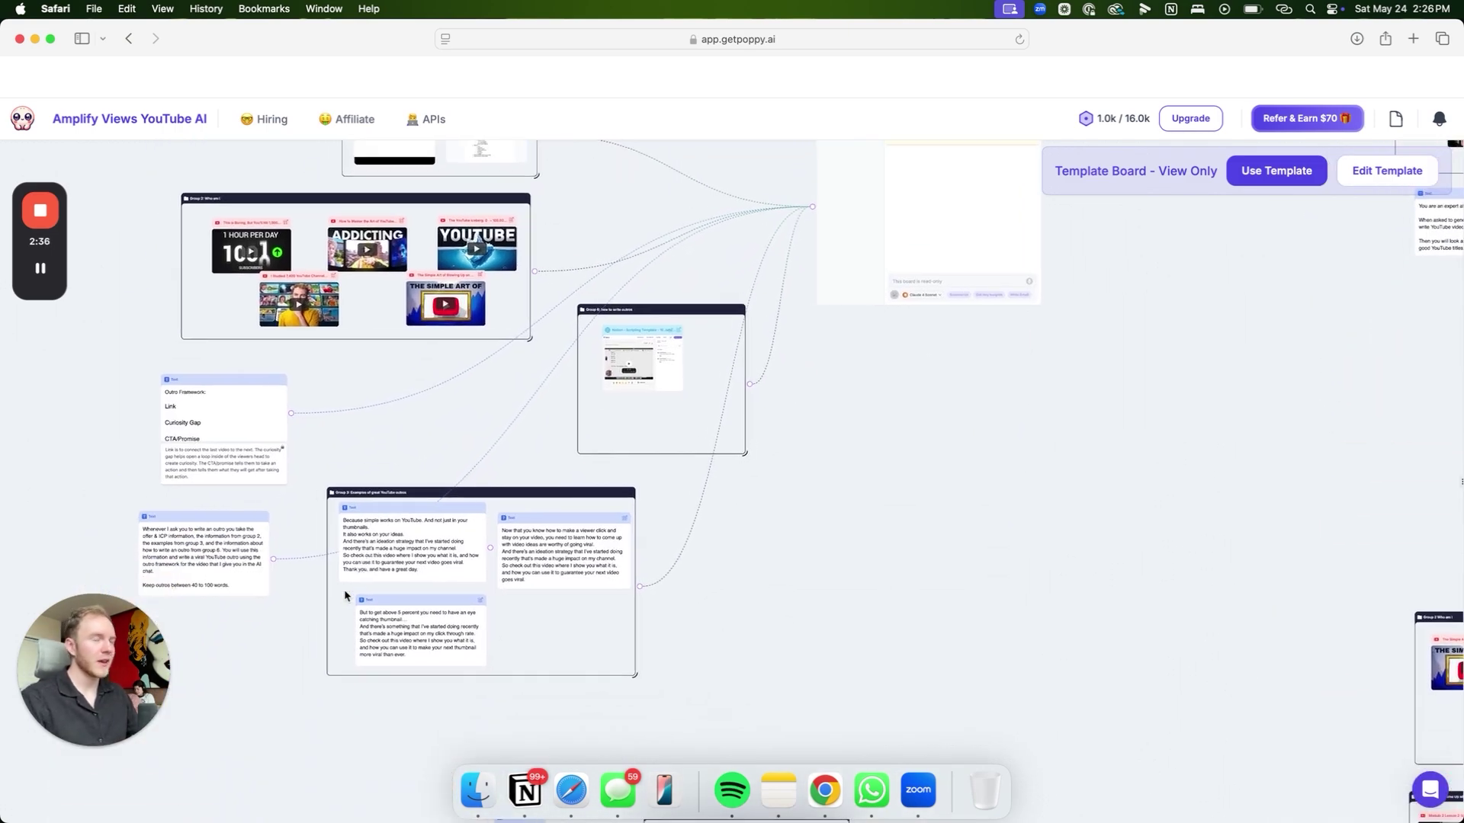
scroll(344, 591, "down", 3)
scroll(345, 588, "down", 10)
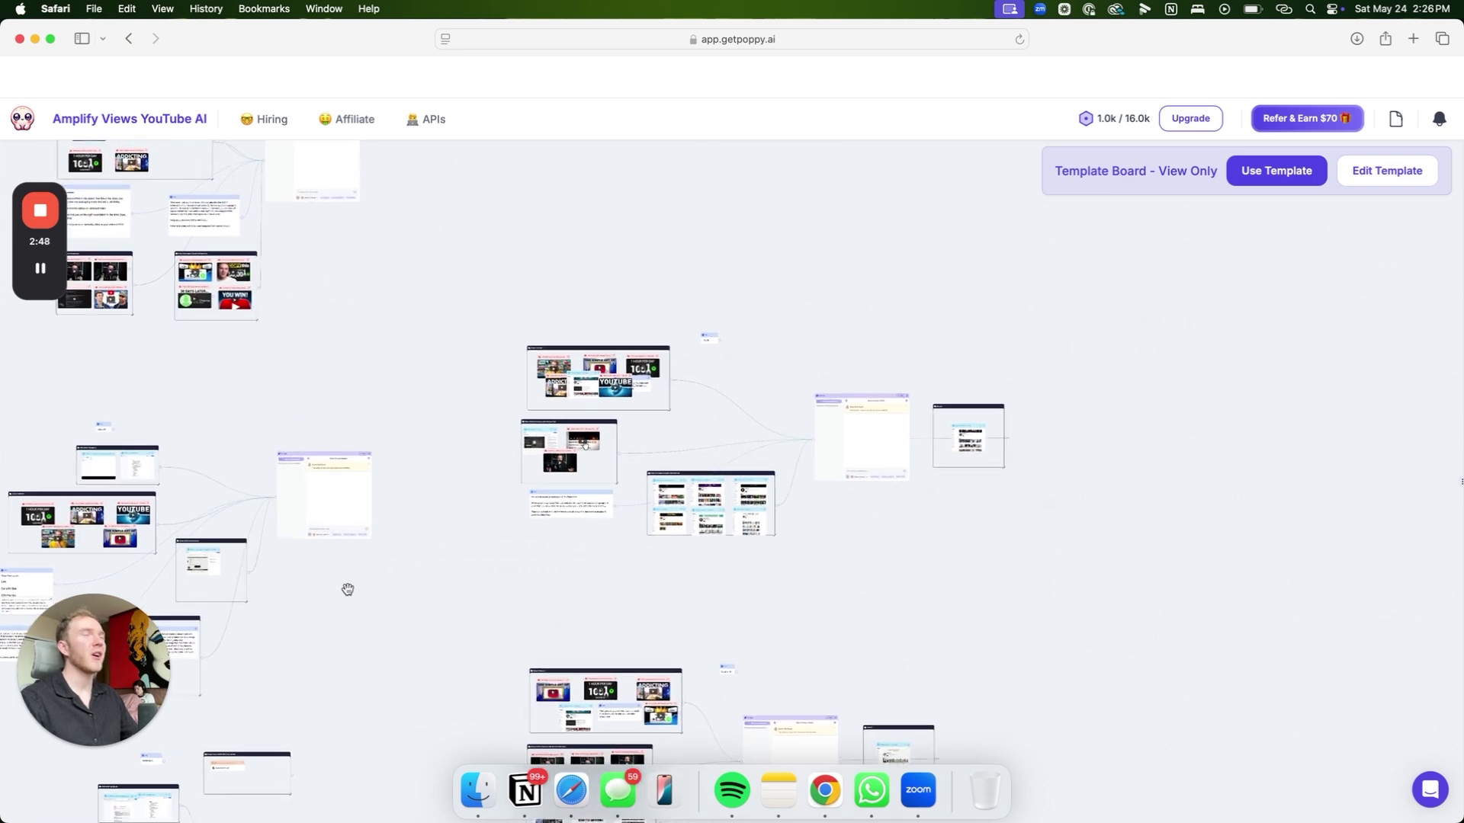
scroll(348, 589, "up", 8)
scroll(348, 589, "right", 5)
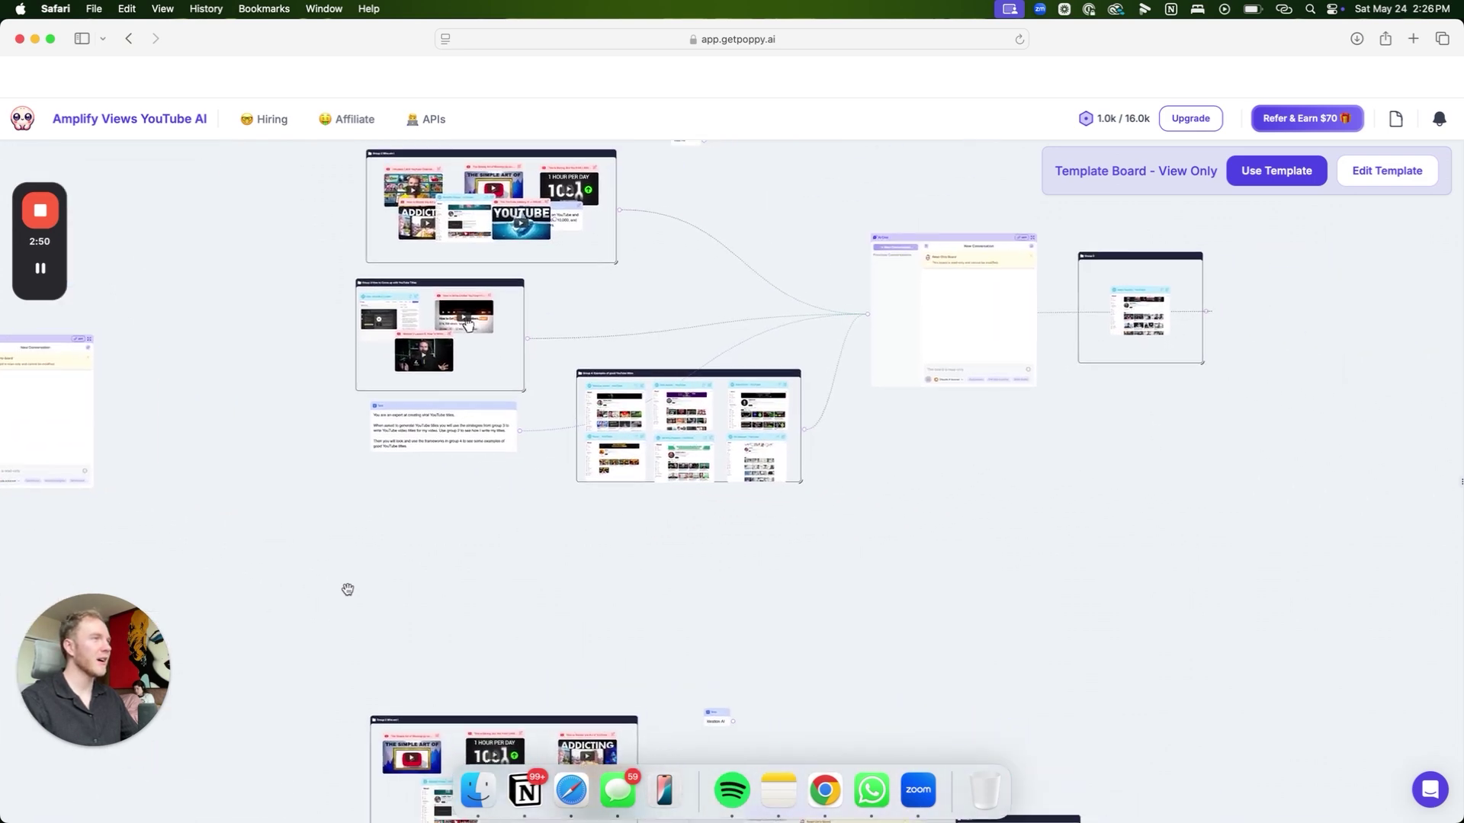
scroll(347, 589, "up", 2)
scroll(348, 589, "right", 2)
scroll(348, 589, "up", 3)
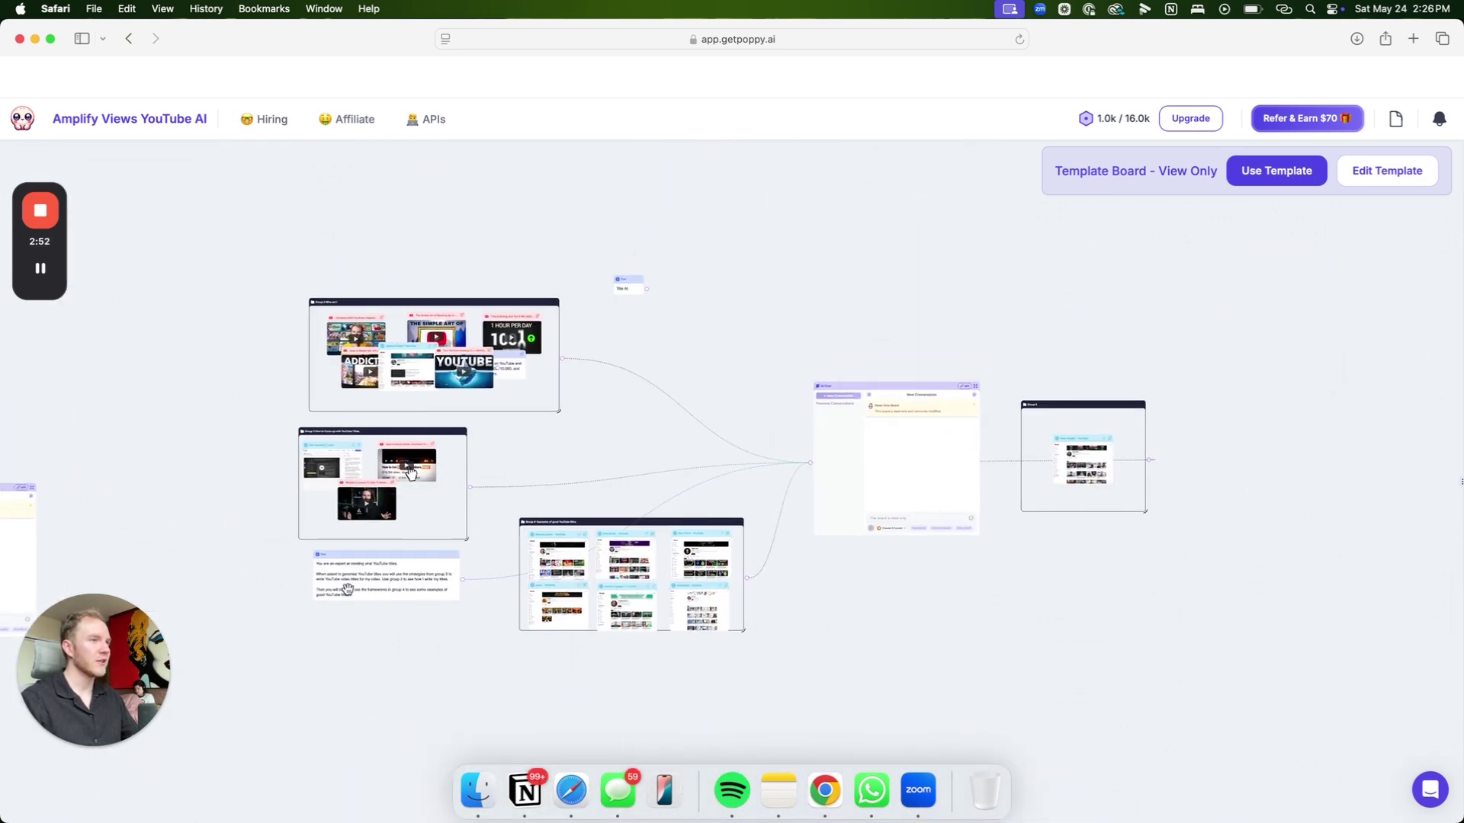
scroll(347, 587, "up", 5)
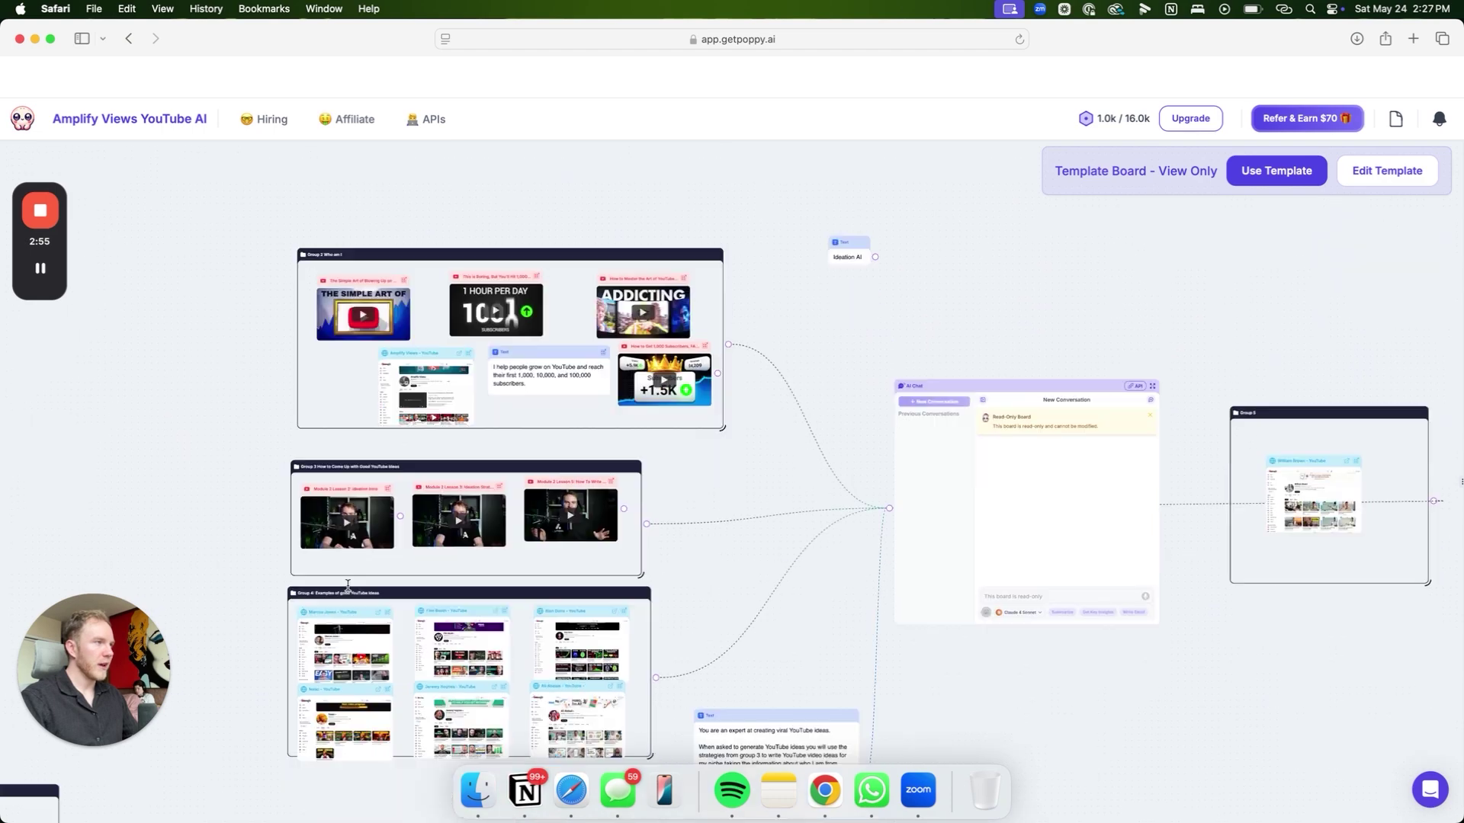
scroll(348, 585, "right", 5)
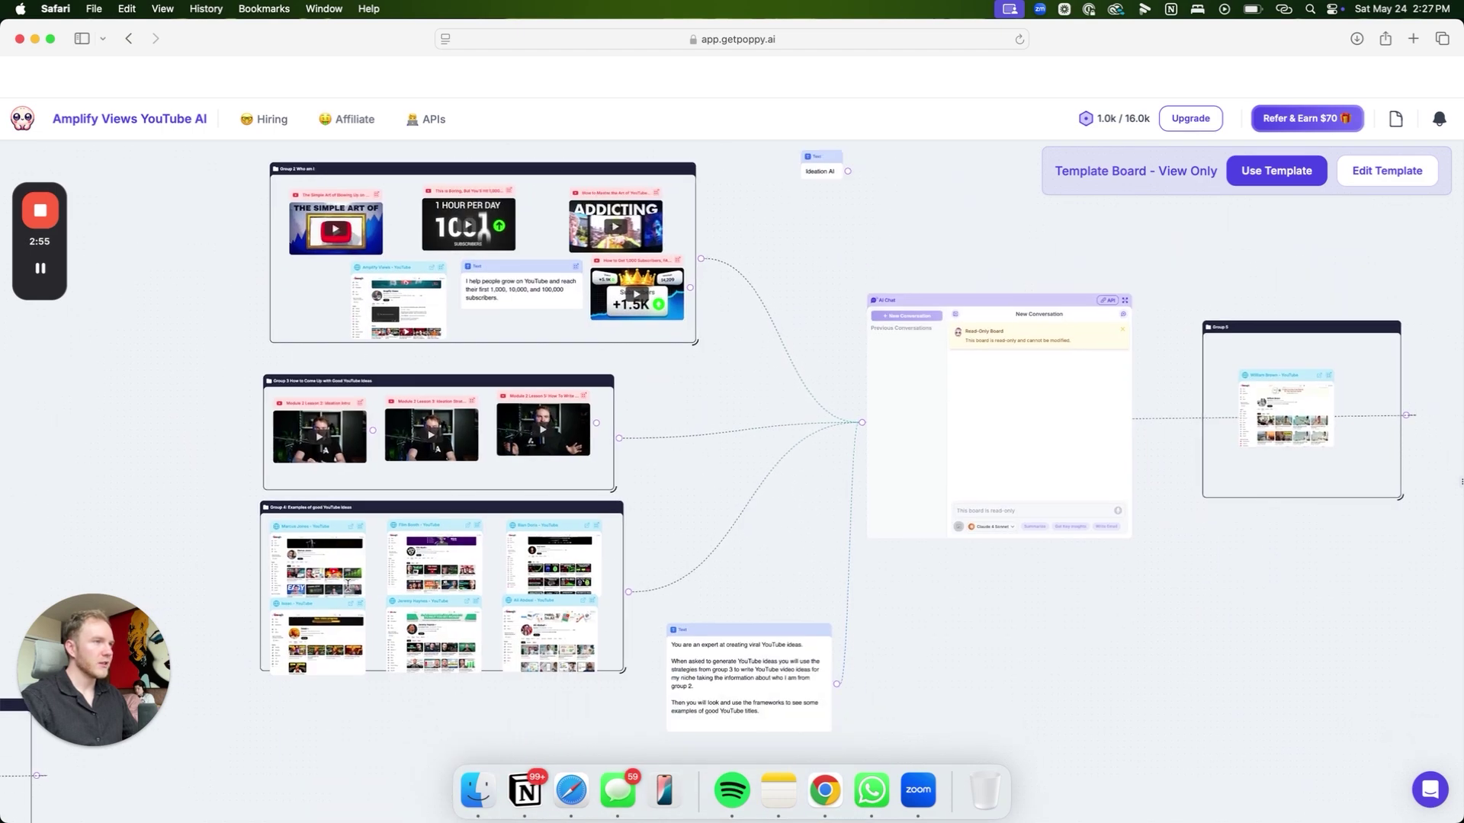
scroll(348, 586, "right", 2)
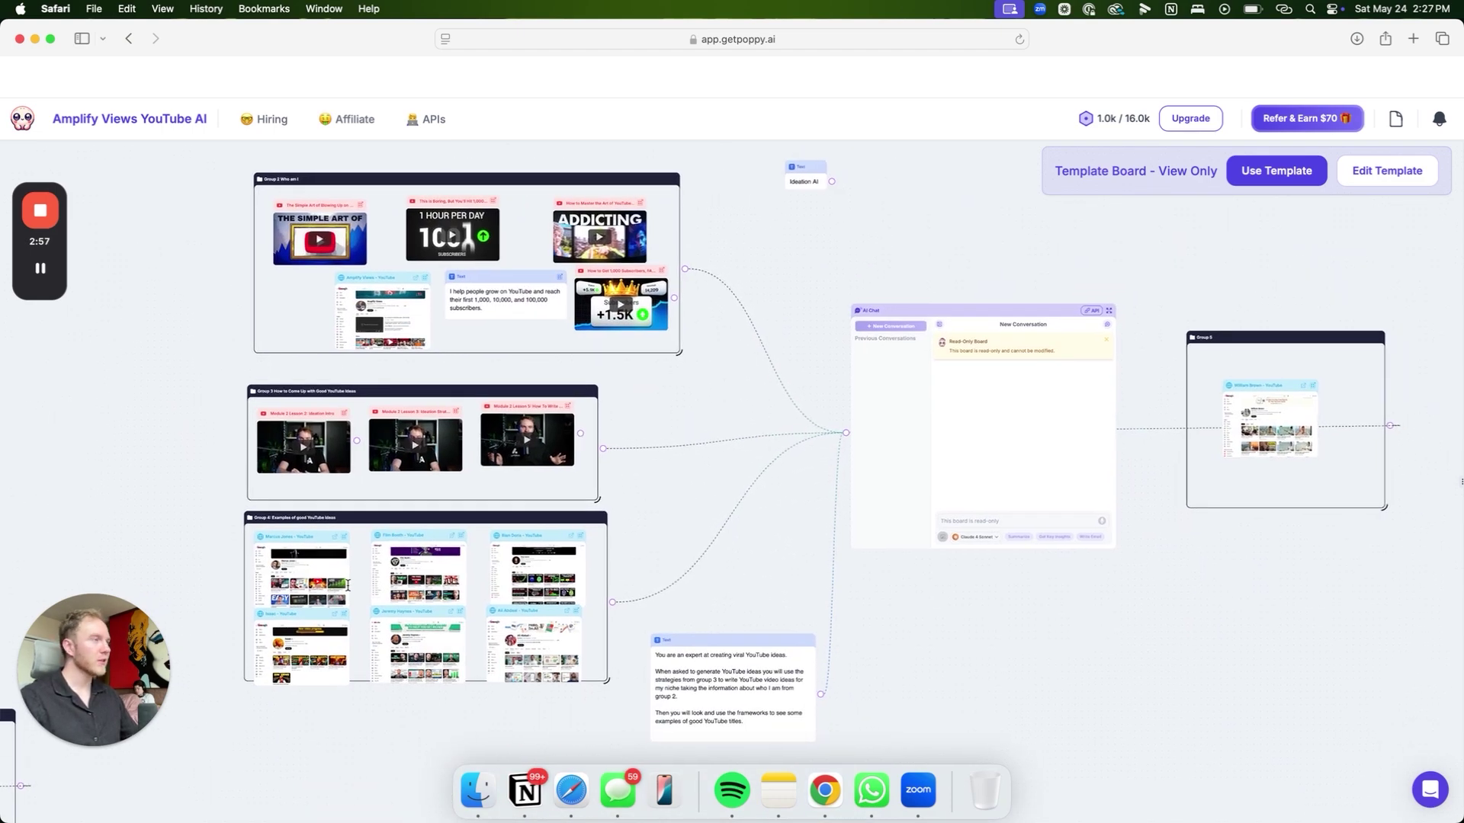
scroll(348, 585, "up", 5)
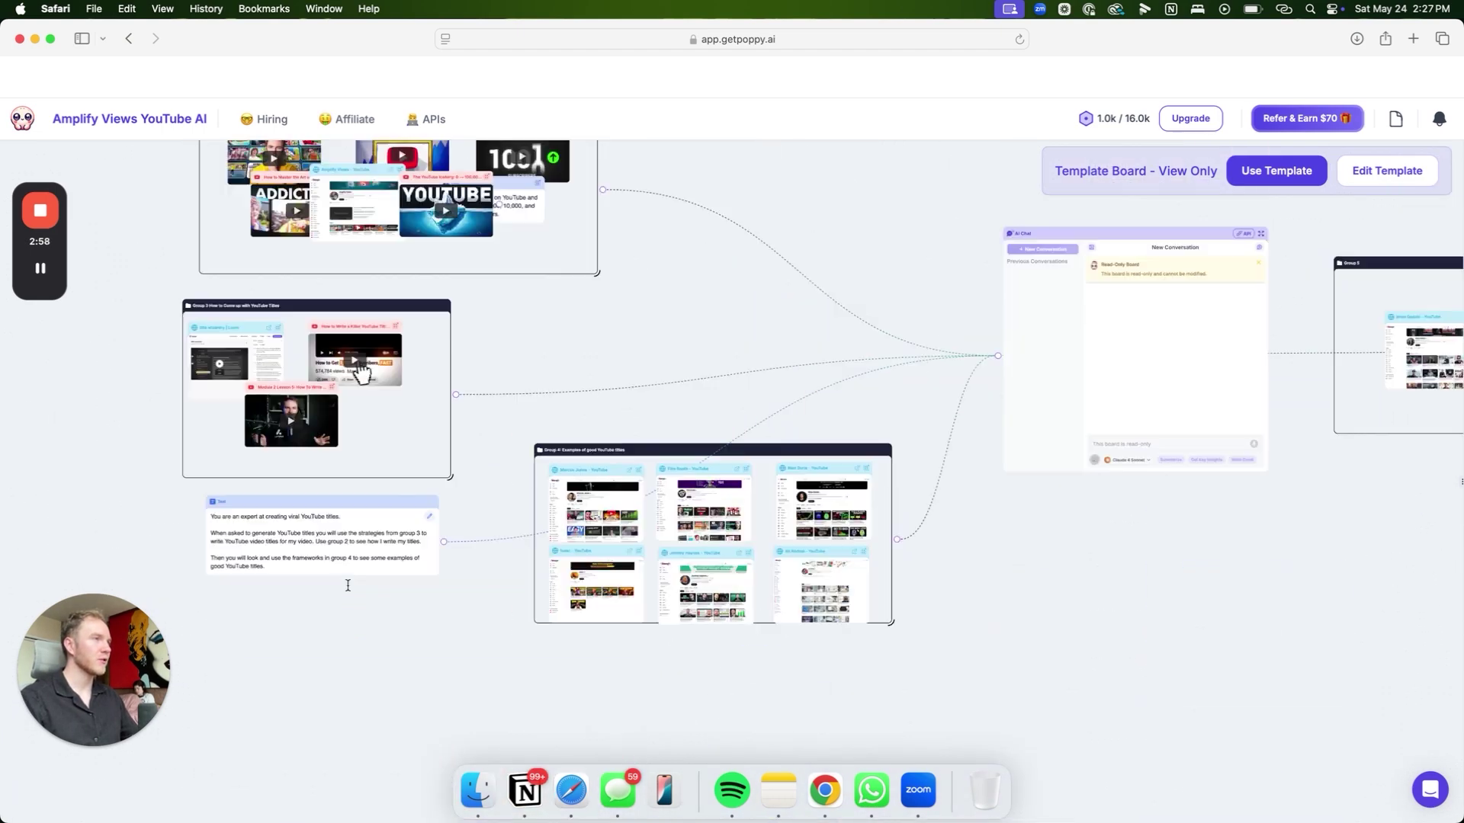
scroll(348, 586, "up", 5)
scroll(348, 586, "down", 3)
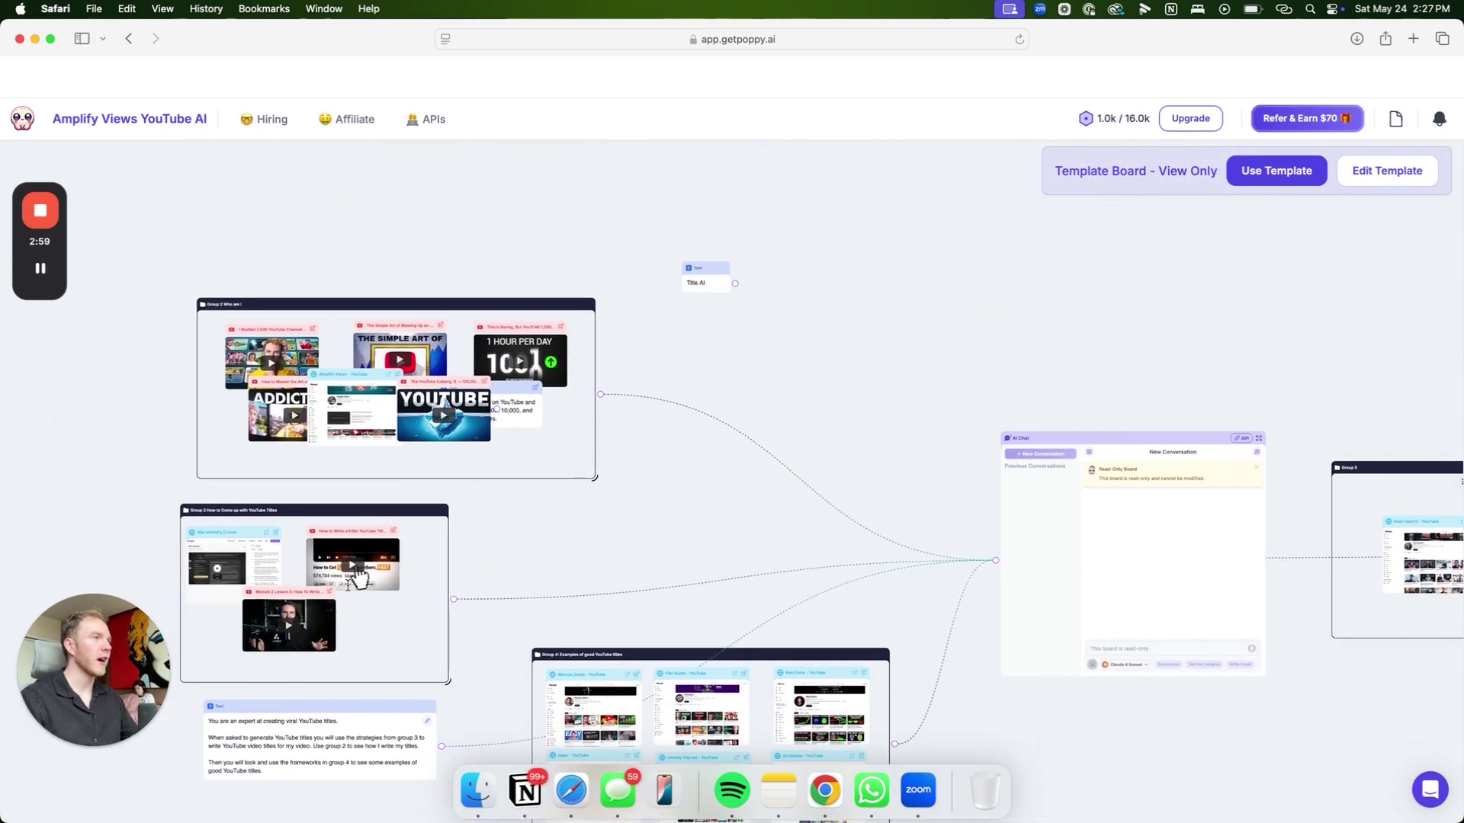
scroll(348, 585, "down", 10)
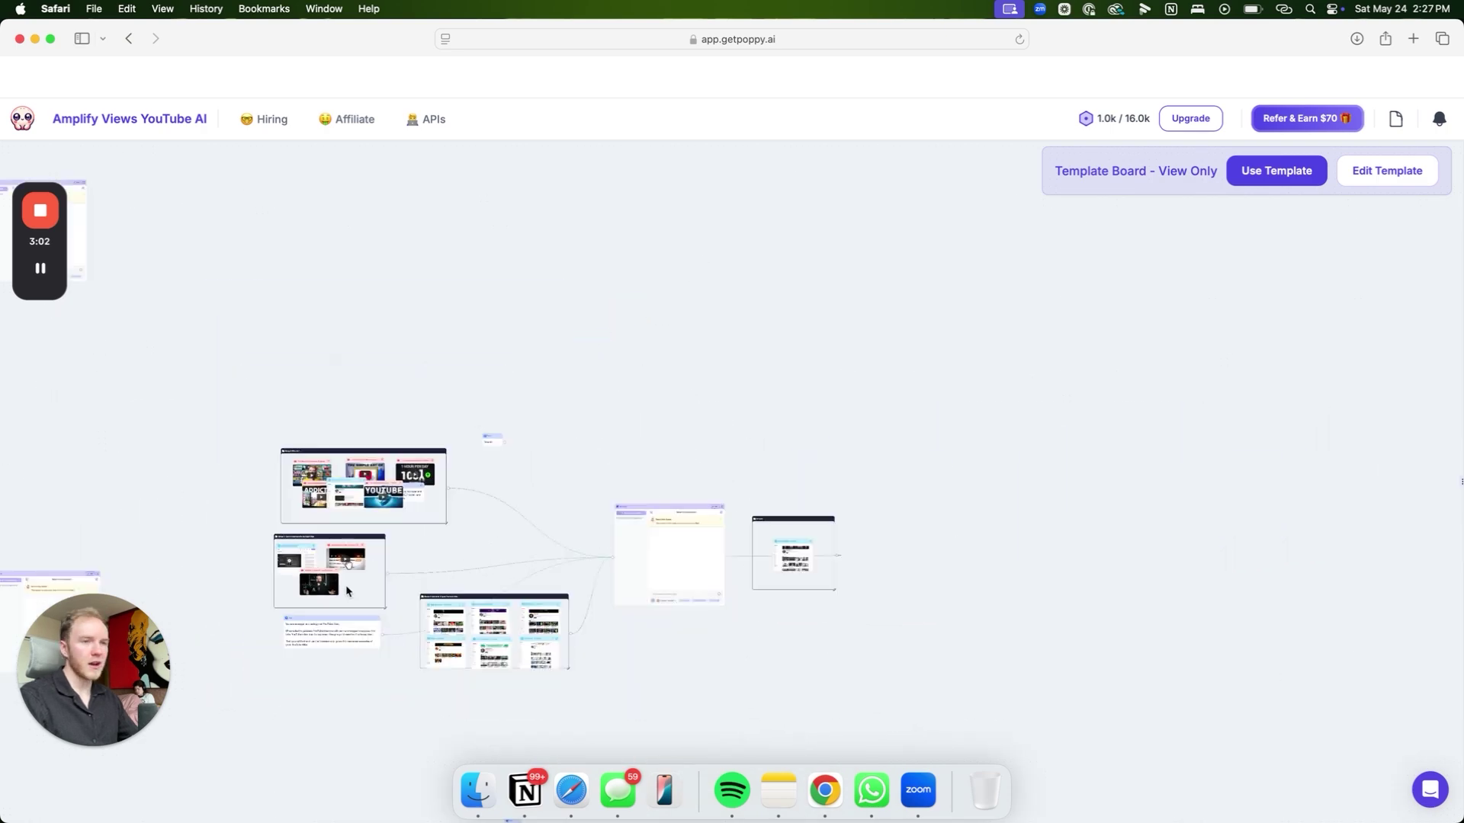
scroll(346, 592, "left", 4)
scroll(346, 584, "down", 3)
scroll(345, 584, "left", 5)
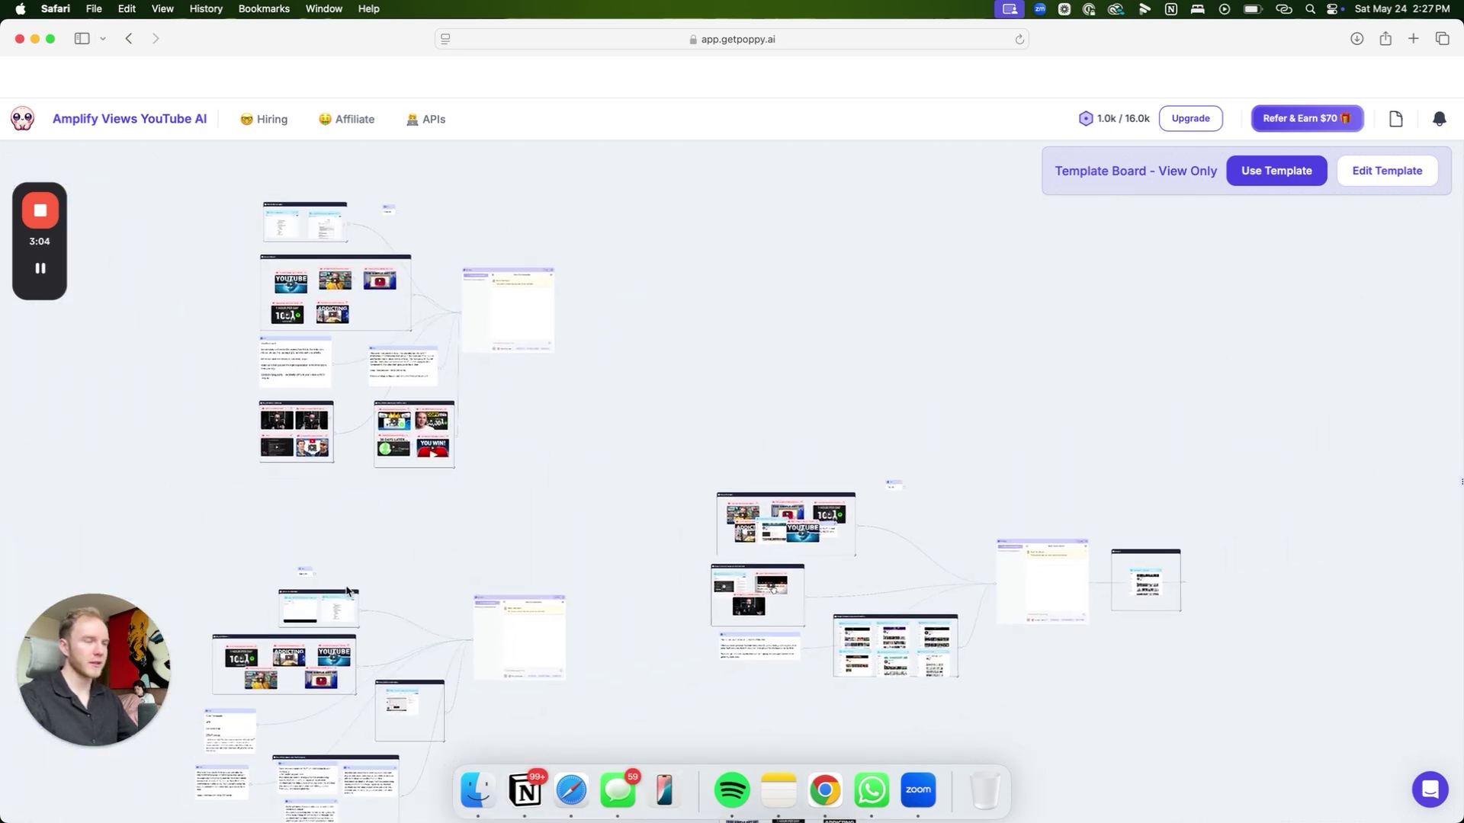
- Use the template to create the editable board 'Amplify Views YouTube AI - Copy'
scroll(346, 584, "up", 5)
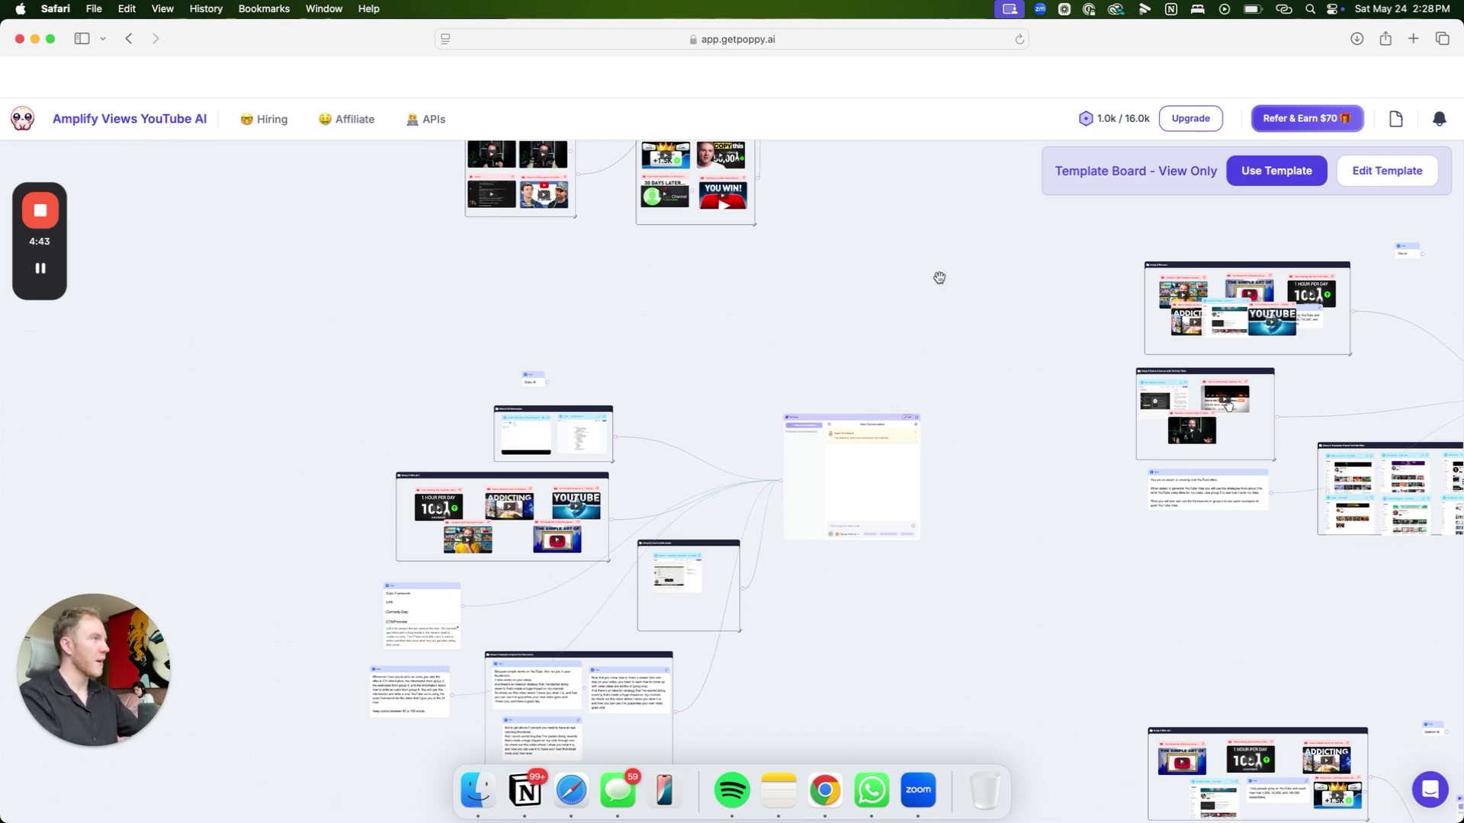
left_click(1279, 172)
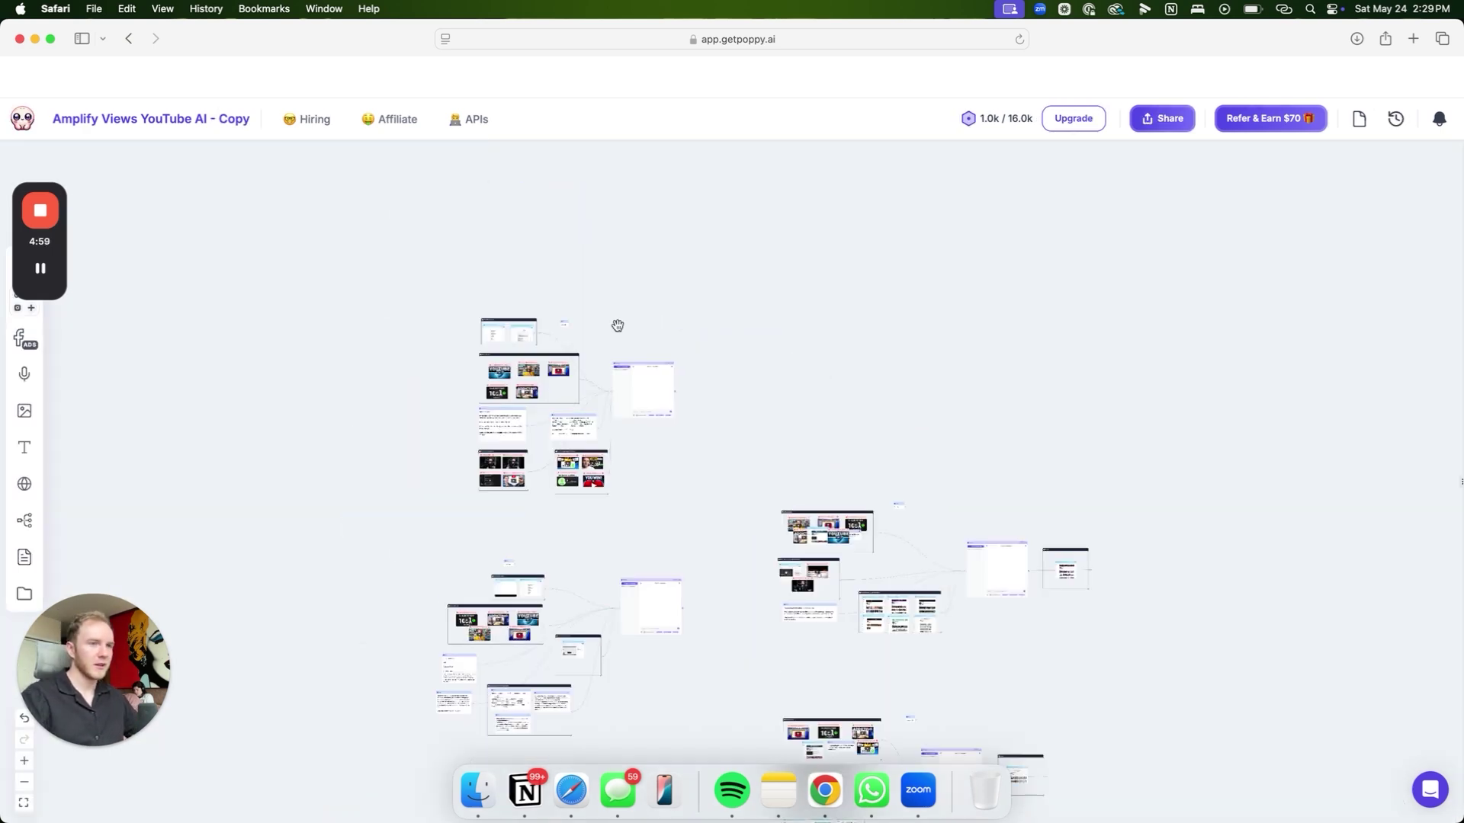
- Zoom into the Offer & ICP Information group showing the Offer Google Doc and Sales Copy Blueprint
scroll(618, 326, "up", 10)
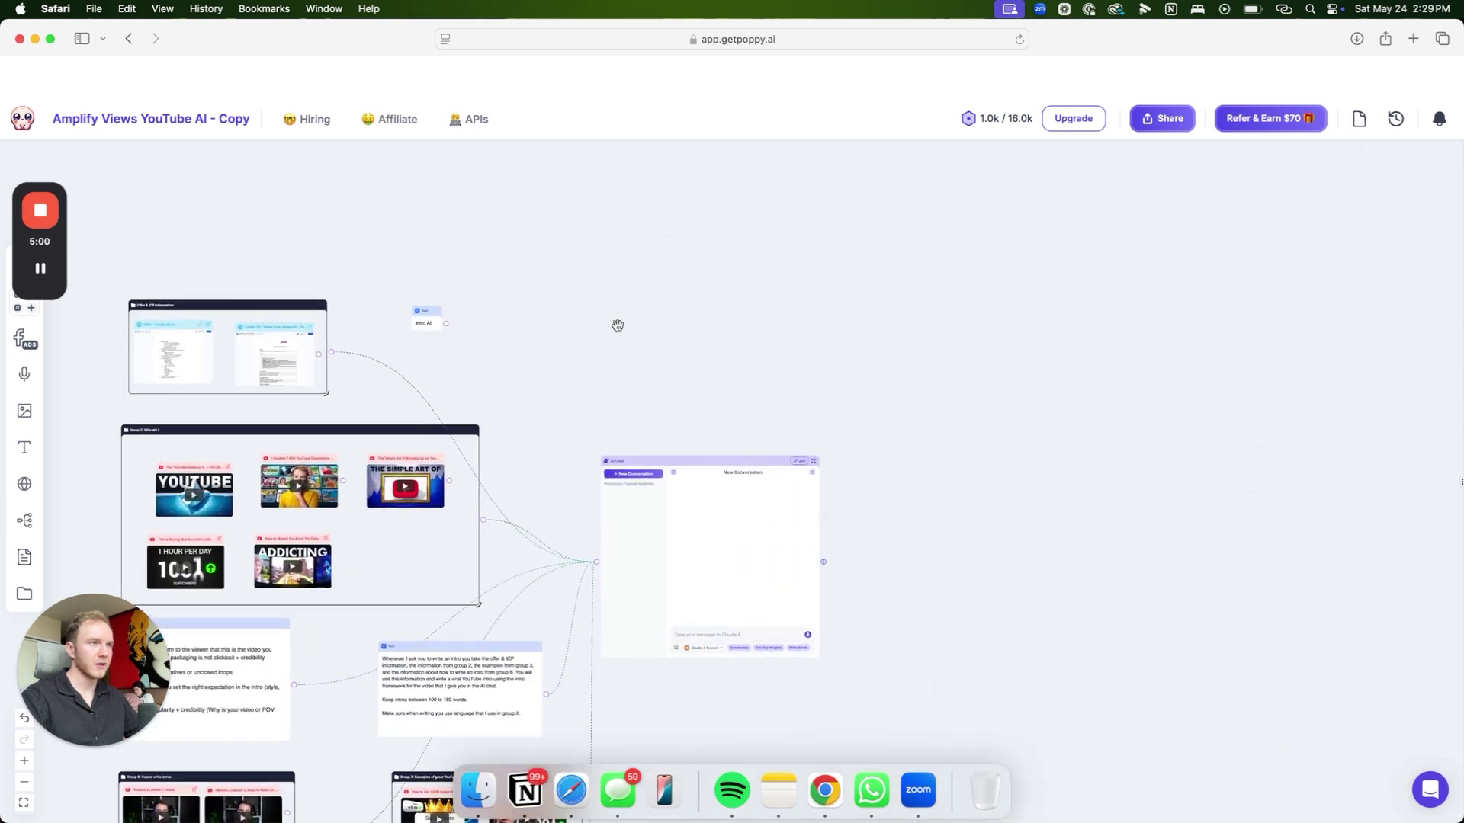
scroll(619, 326, "up", 8)
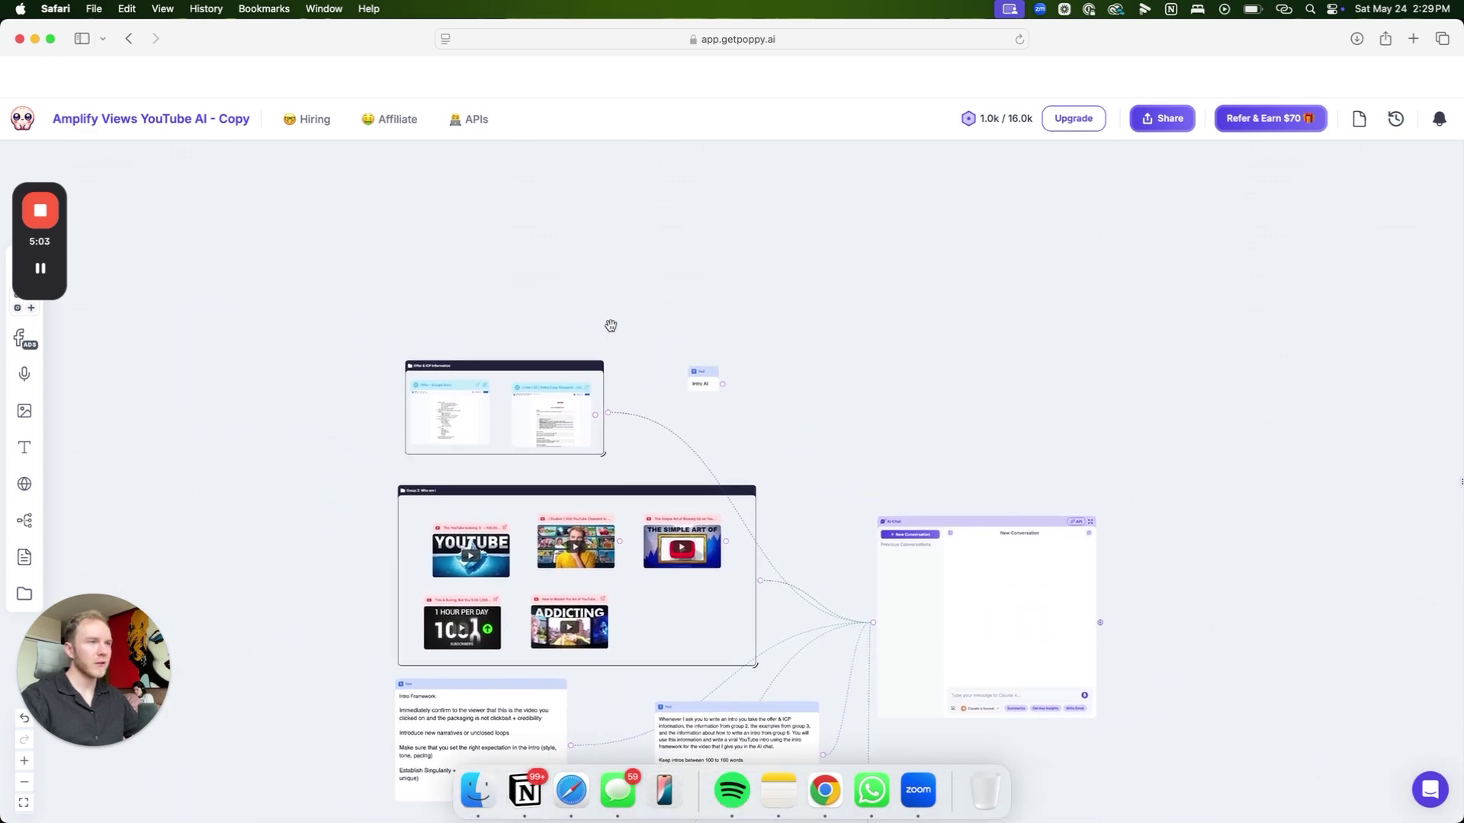
scroll(610, 326, "up", 8)
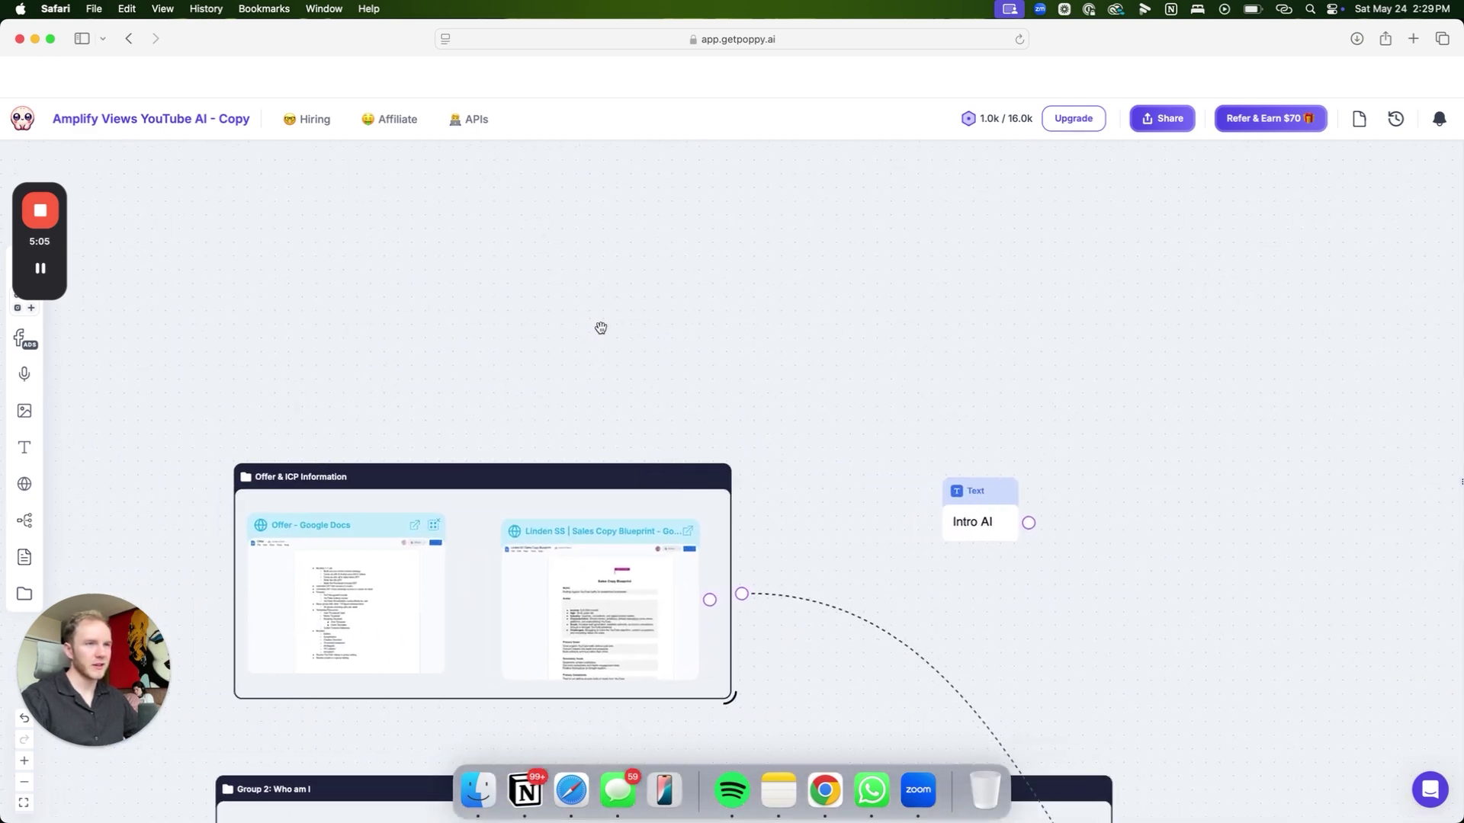
scroll(601, 326, "left", 5)
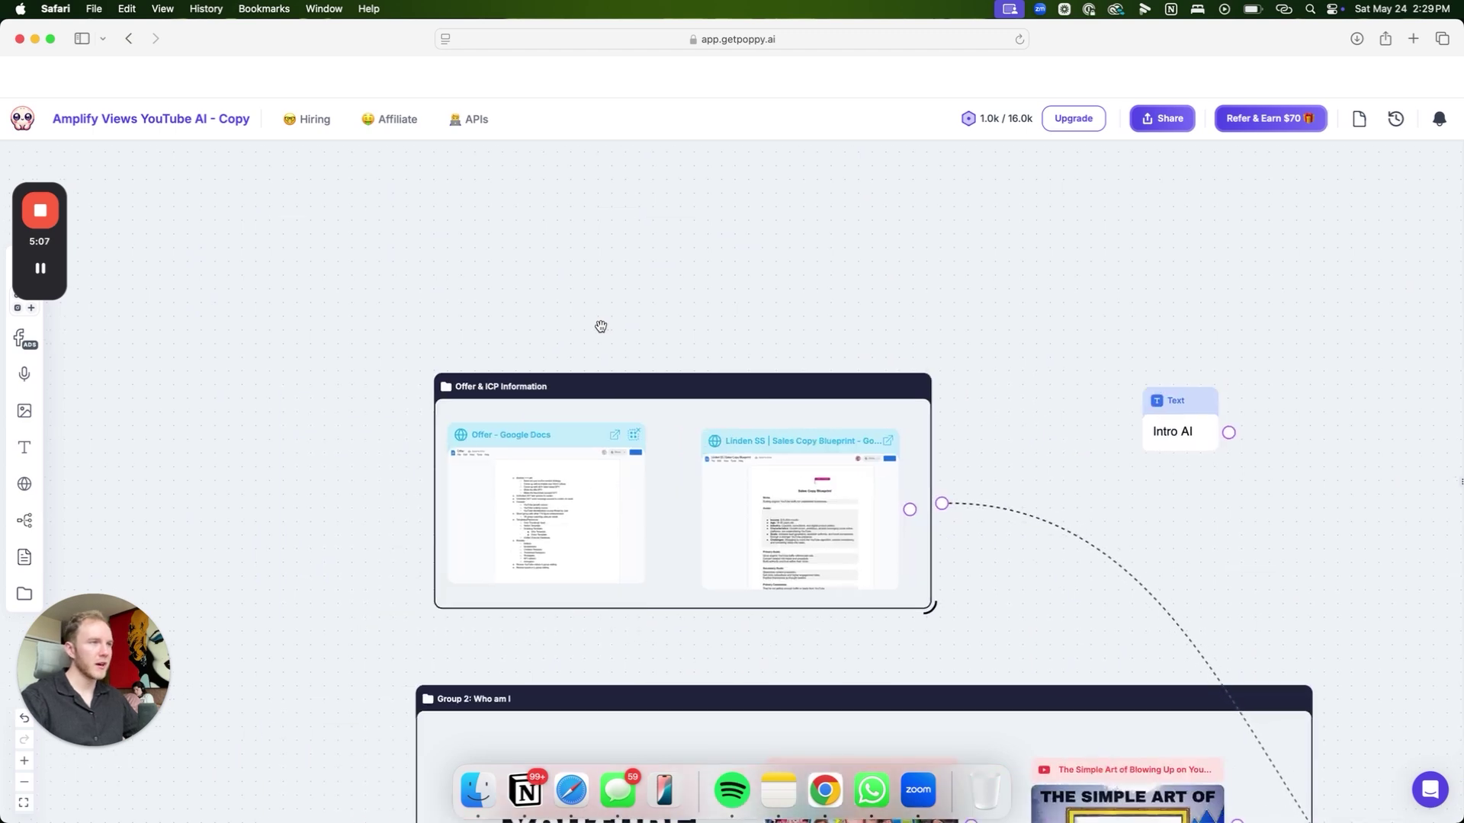
scroll(601, 327, "up", 5)
scroll(601, 327, "up", 2)
scroll(598, 324, "down", 5)
scroll(599, 324, "right", 1)
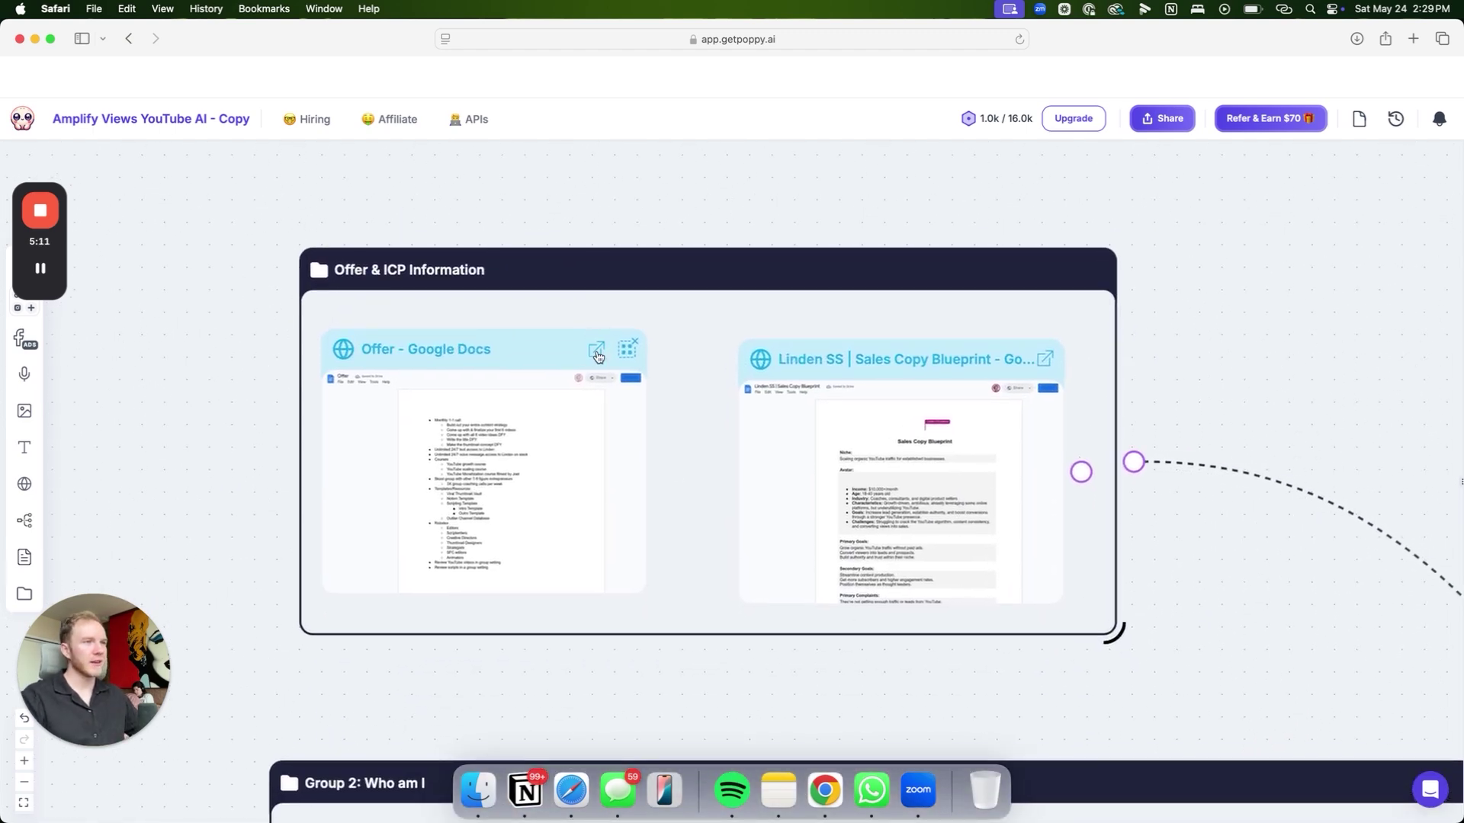
left_click(596, 350)
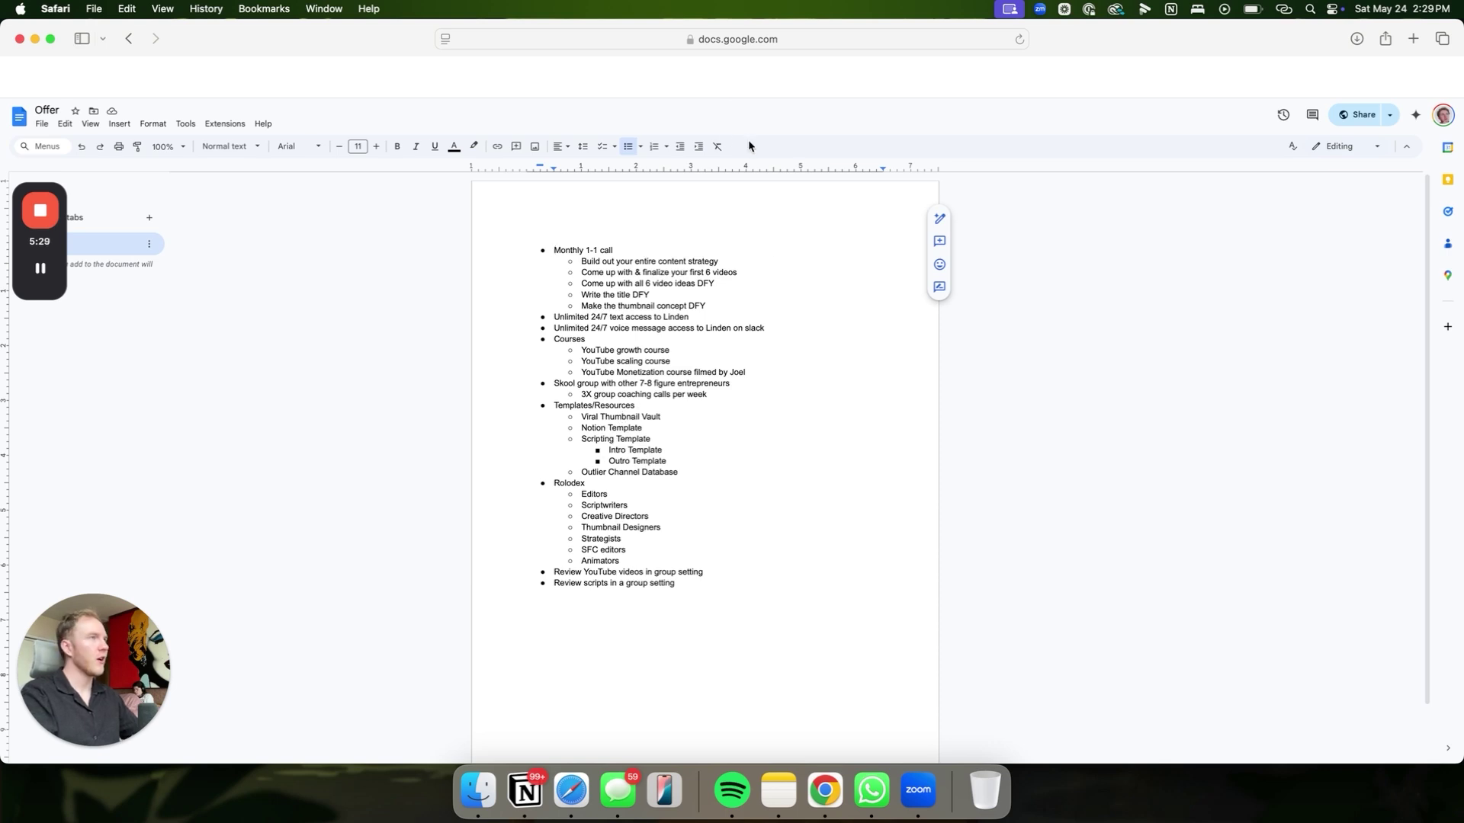
key("super+w")
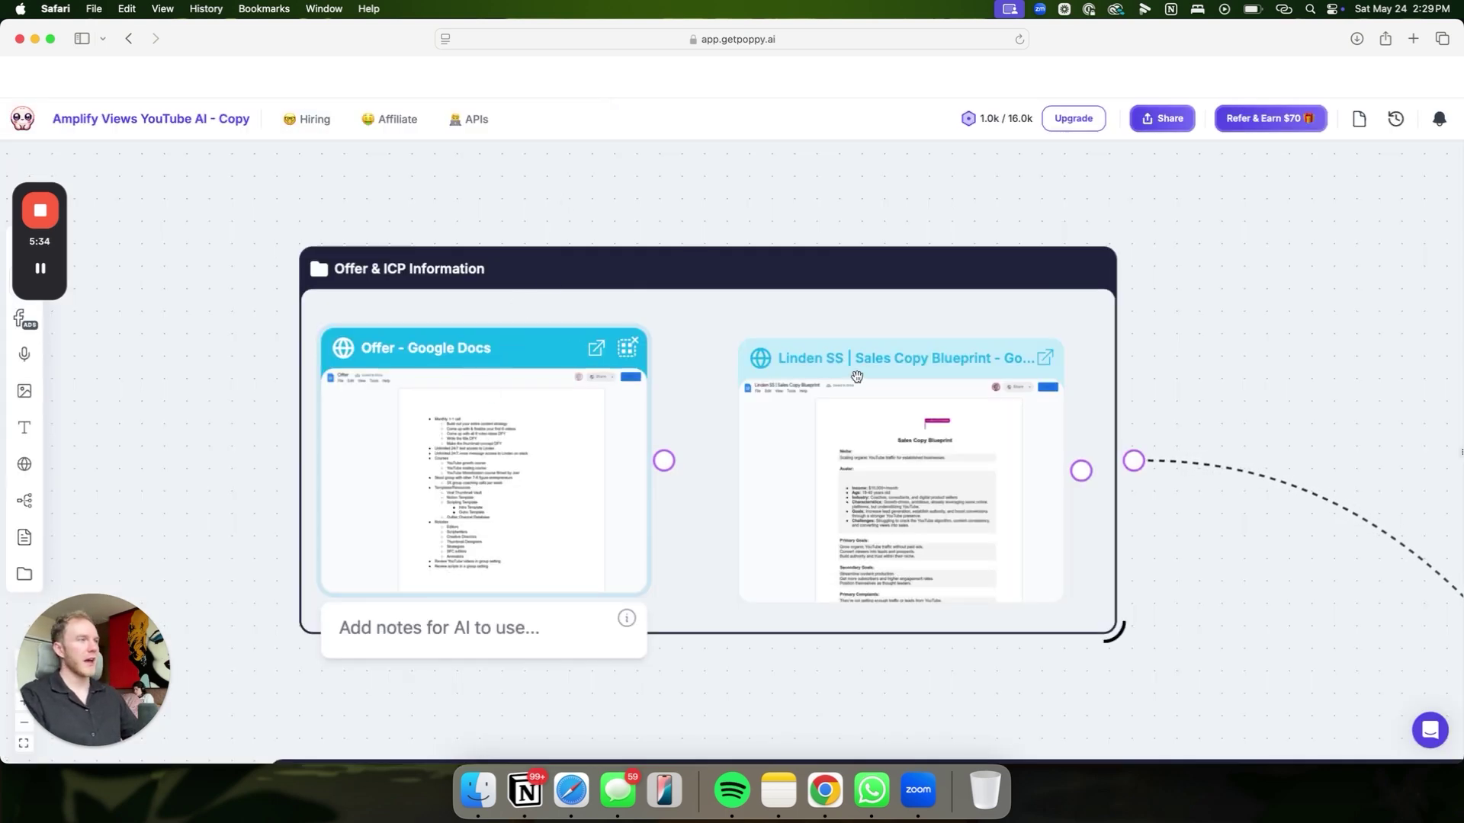
left_click(936, 363)
left_click(936, 363)
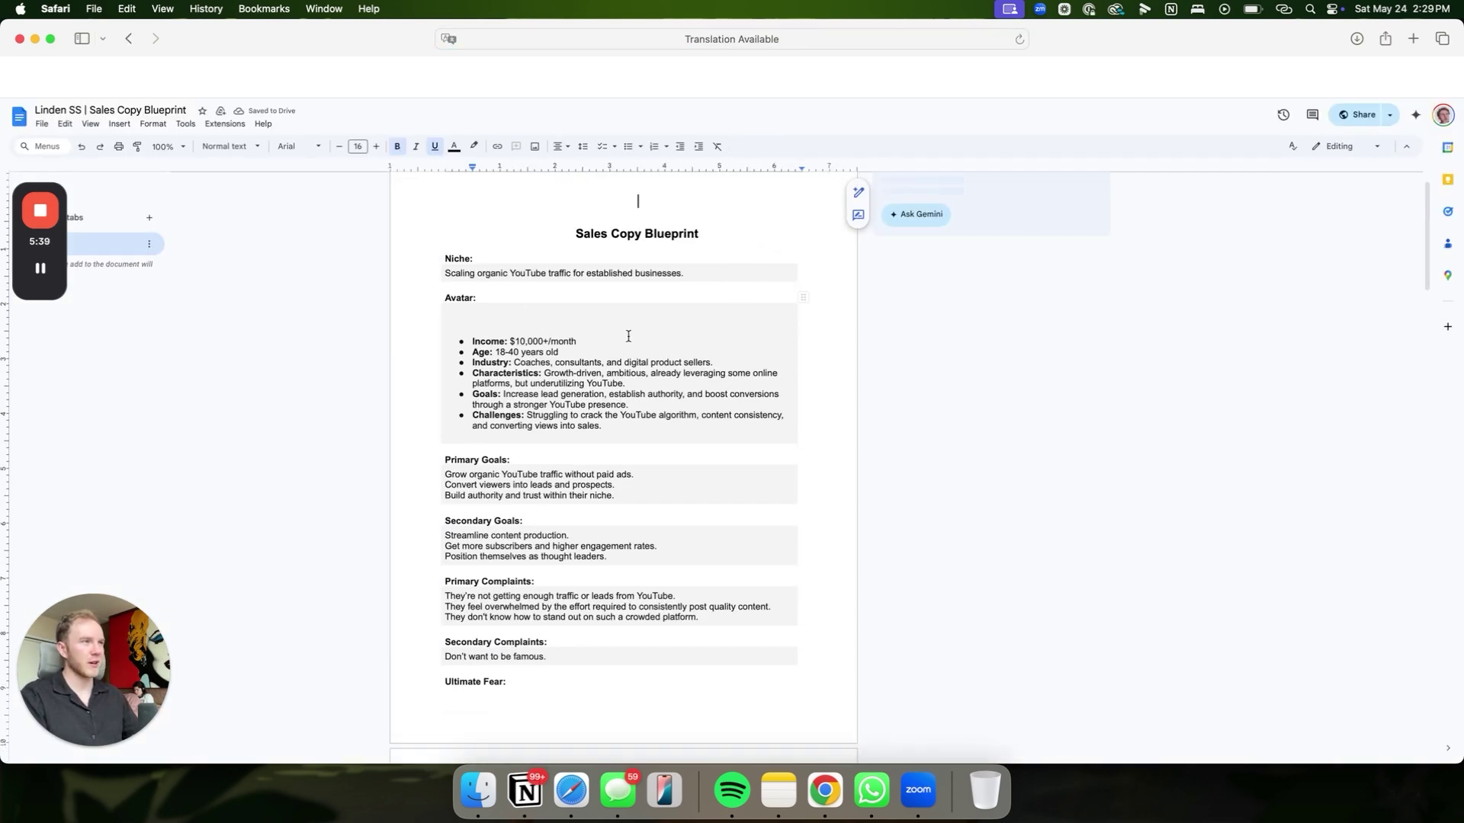
scroll(628, 336, "down", 2)
scroll(628, 336, "up", 2)
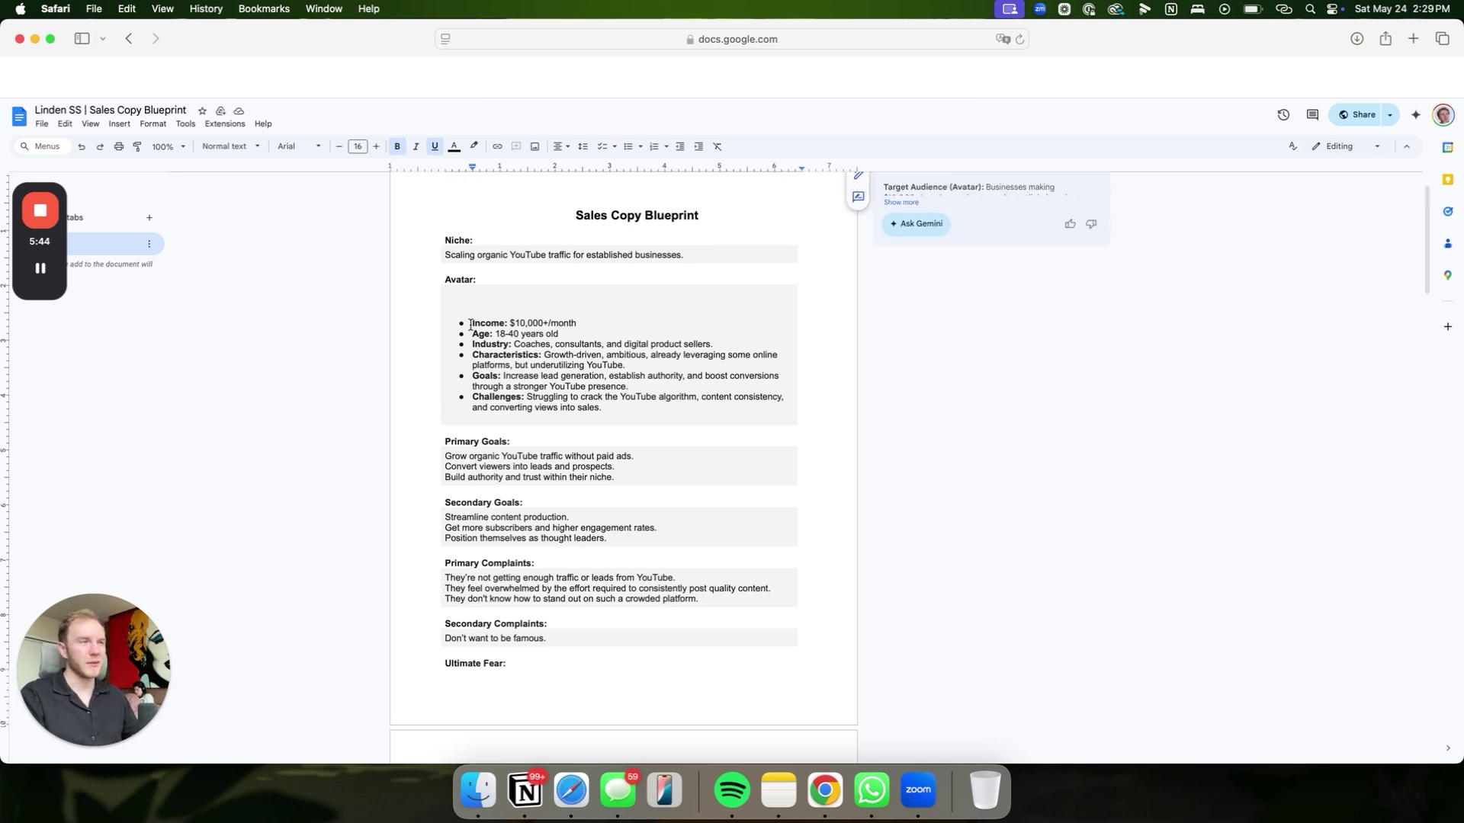
scroll(470, 326, "down", 1)
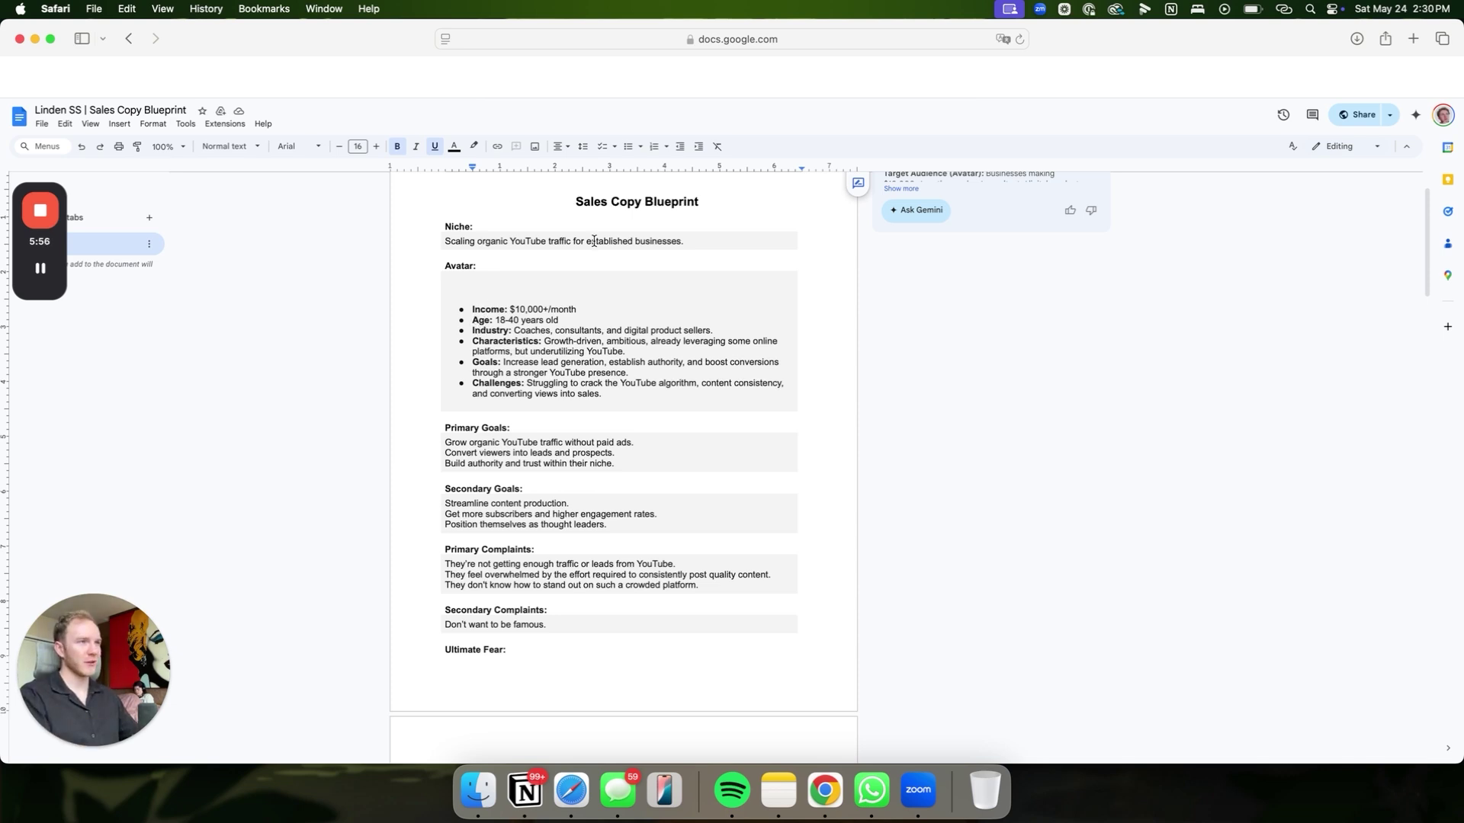
scroll(494, 273, "down", 2)
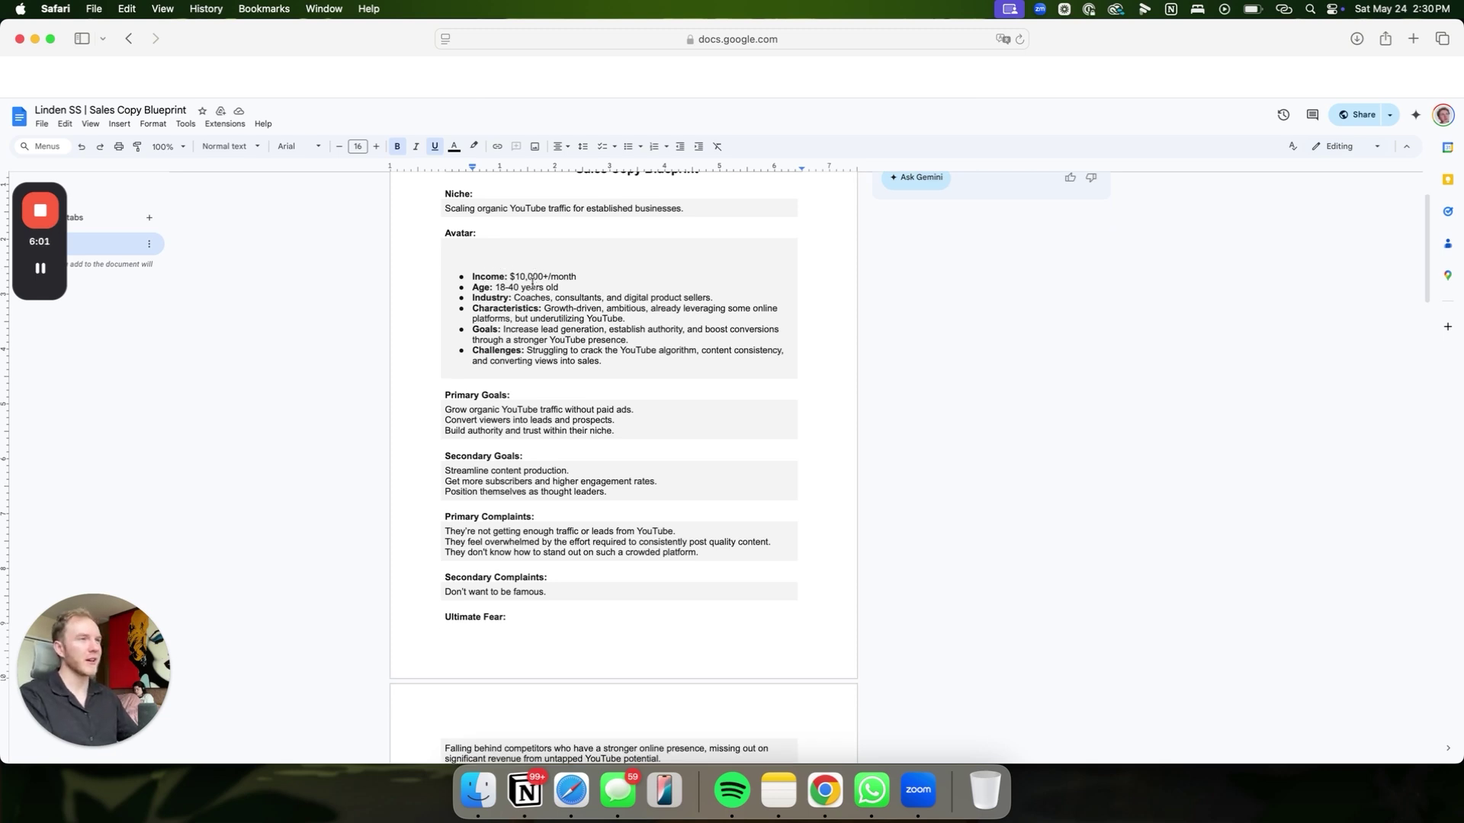
scroll(524, 281, "down", 2)
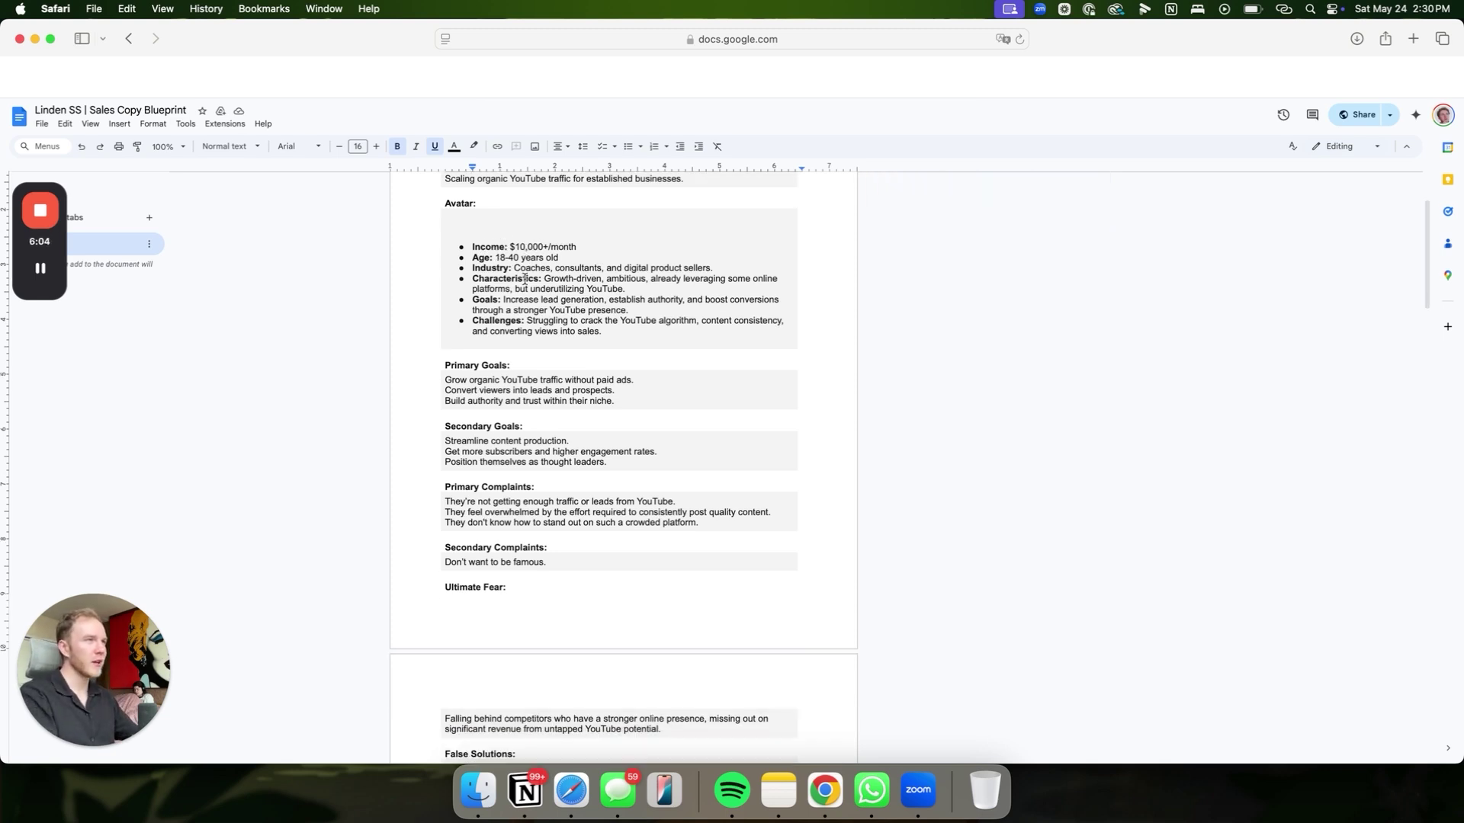
scroll(514, 292, "down", 4)
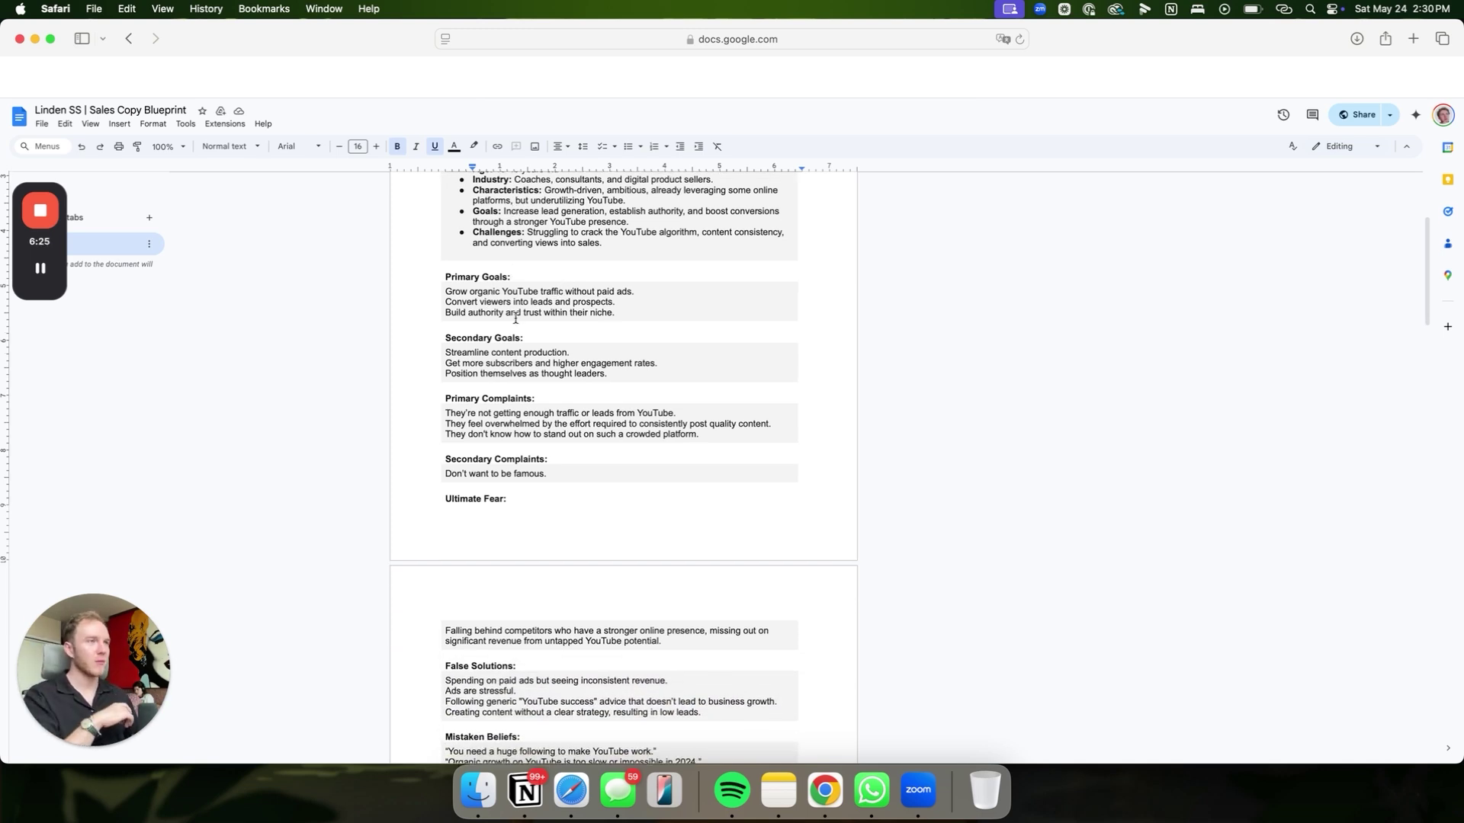
scroll(516, 321, "down", 5)
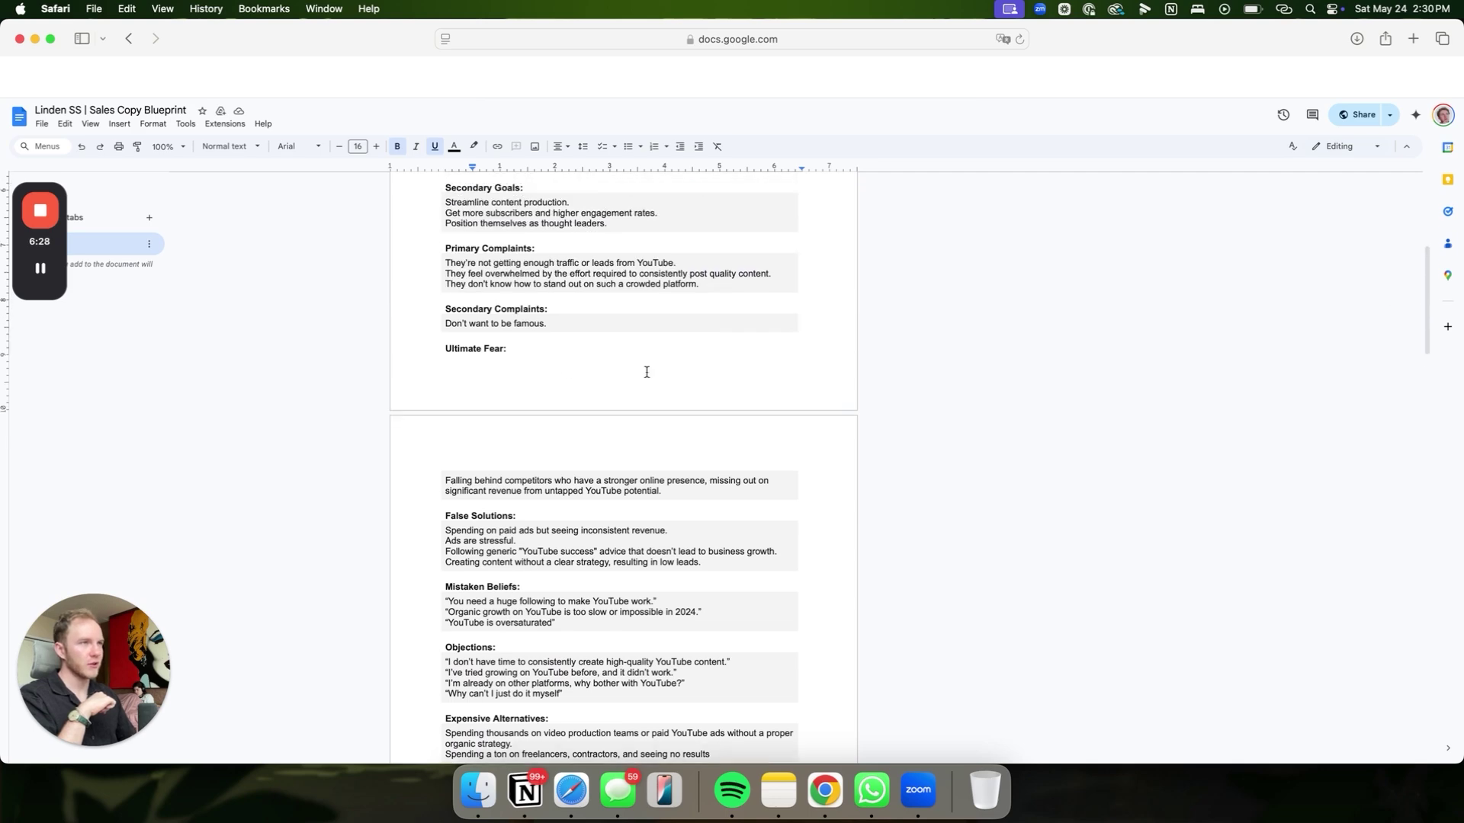
scroll(646, 372, "down", 10)
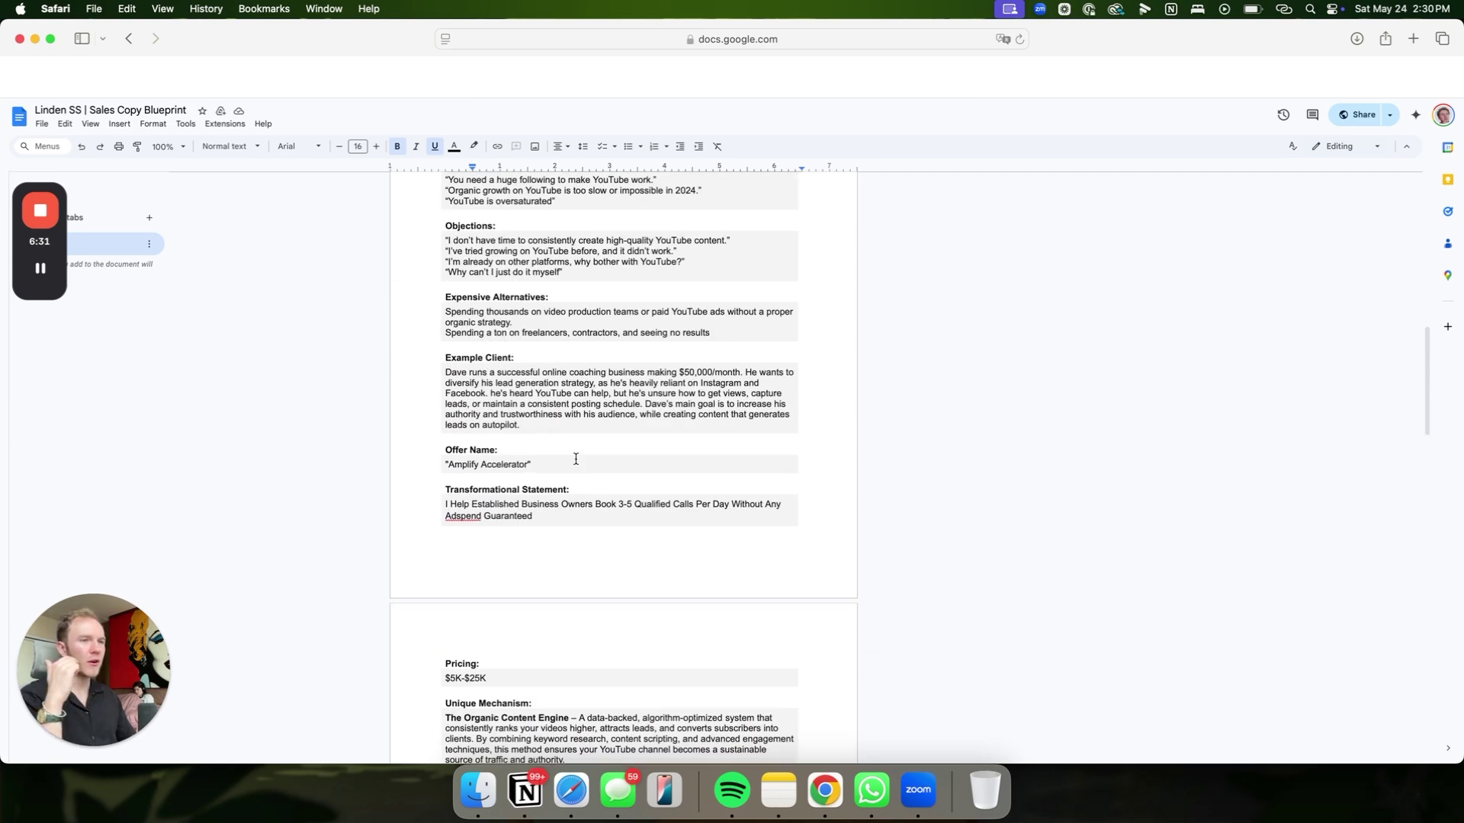
scroll(576, 458, "down", 20)
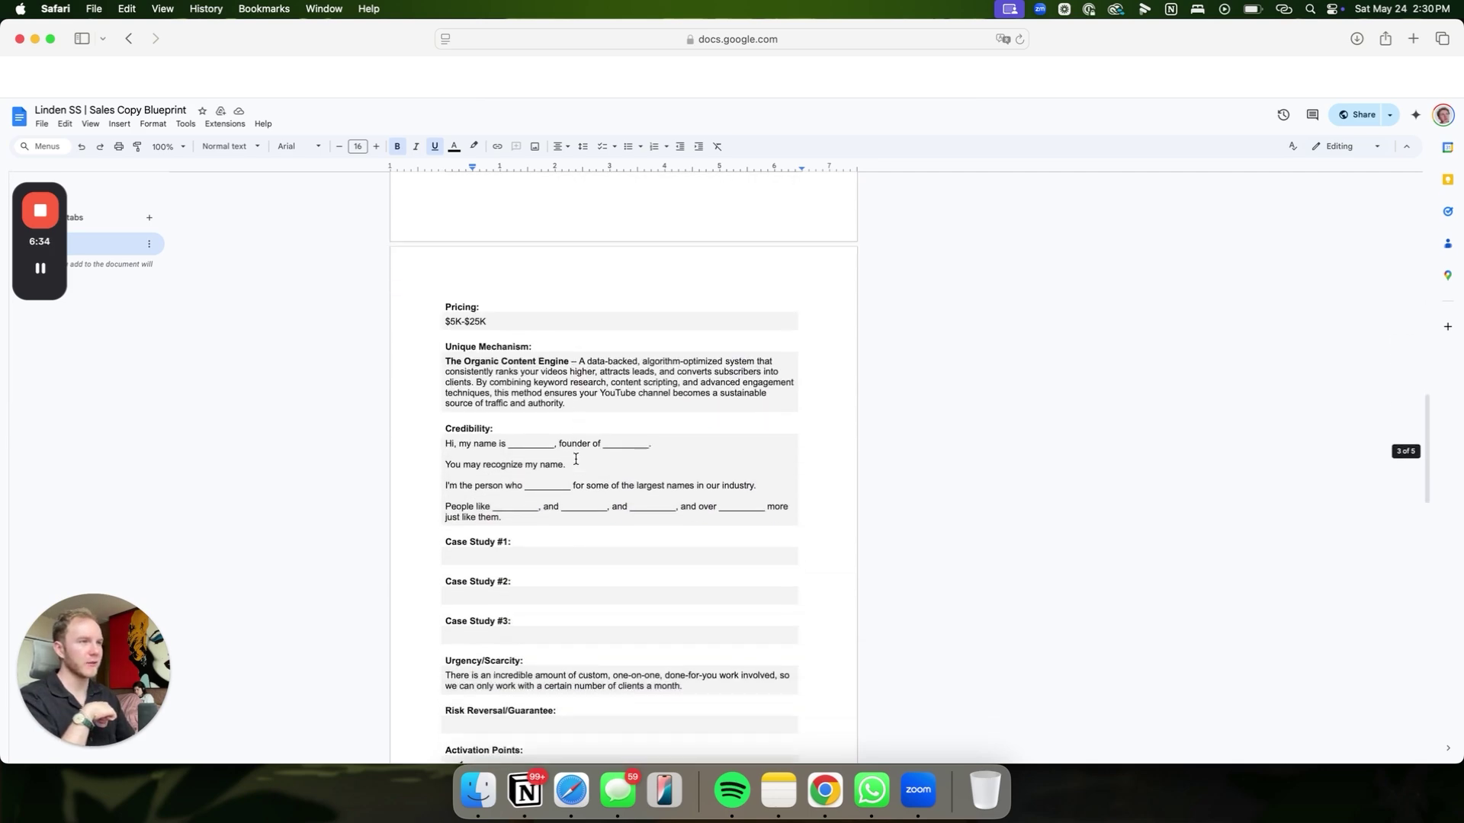
scroll(576, 458, "up", 20)
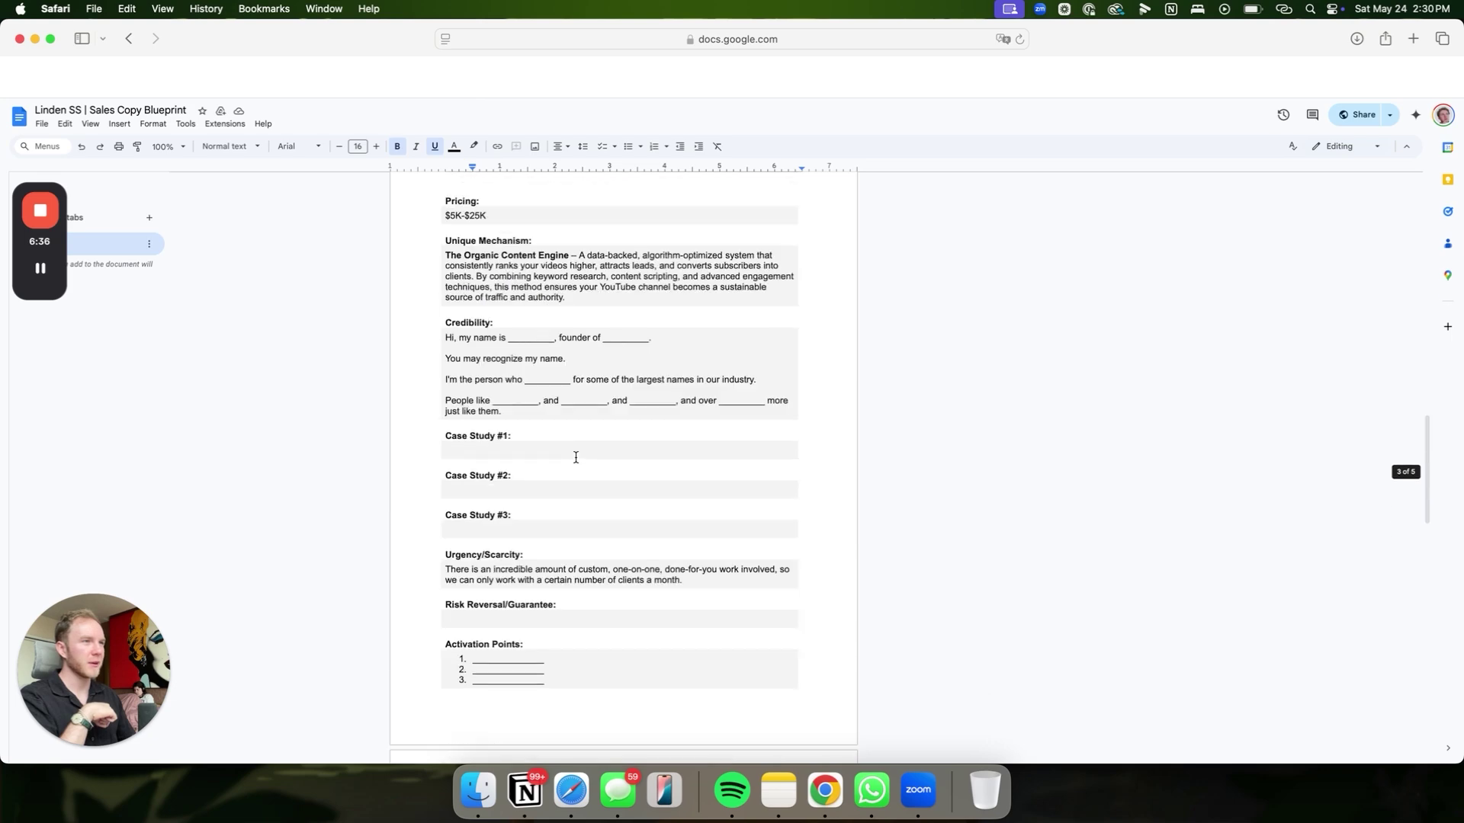
scroll(576, 457, "up", 20)
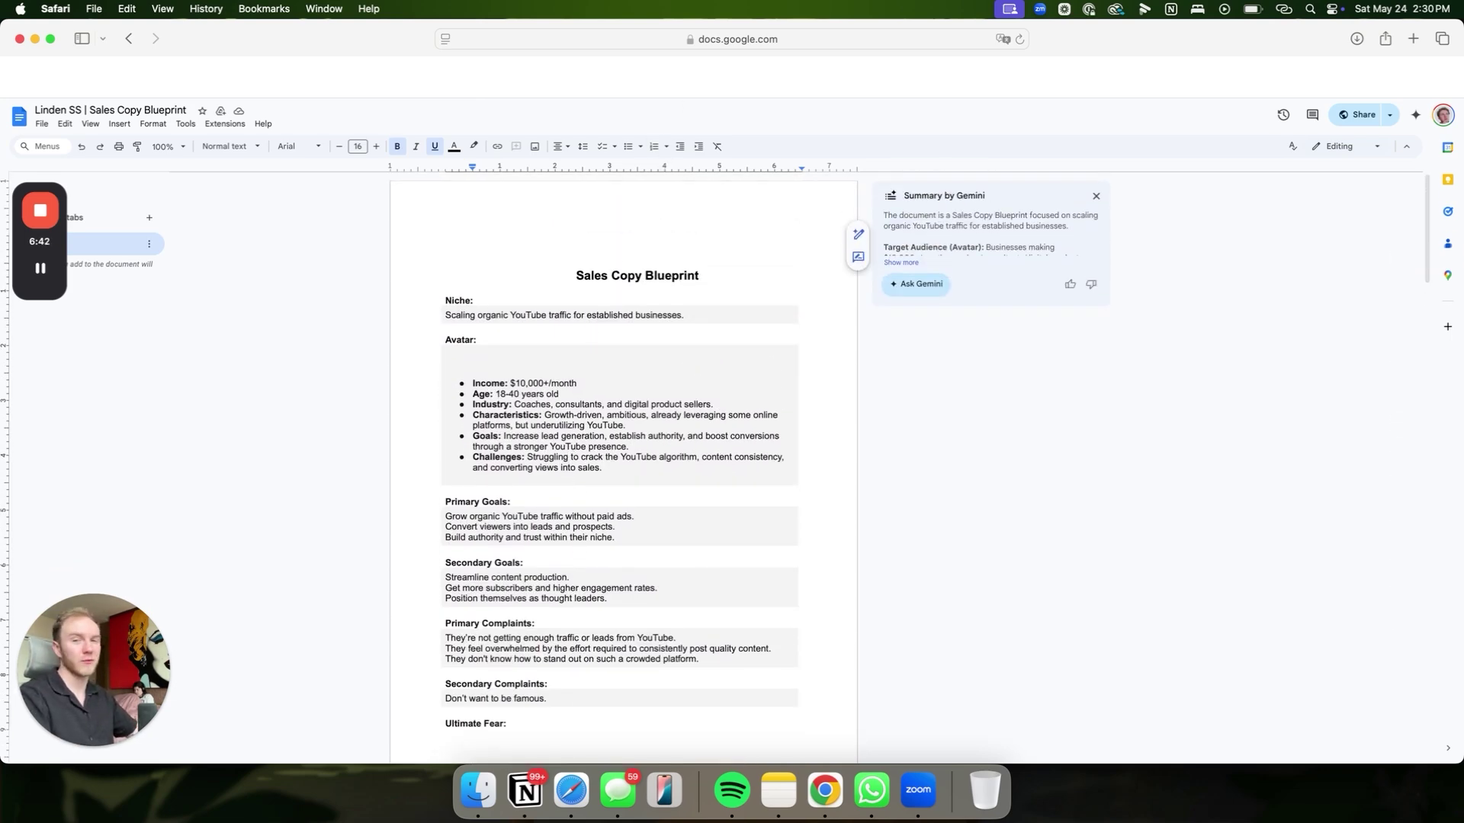
mouse_move(730, 76)
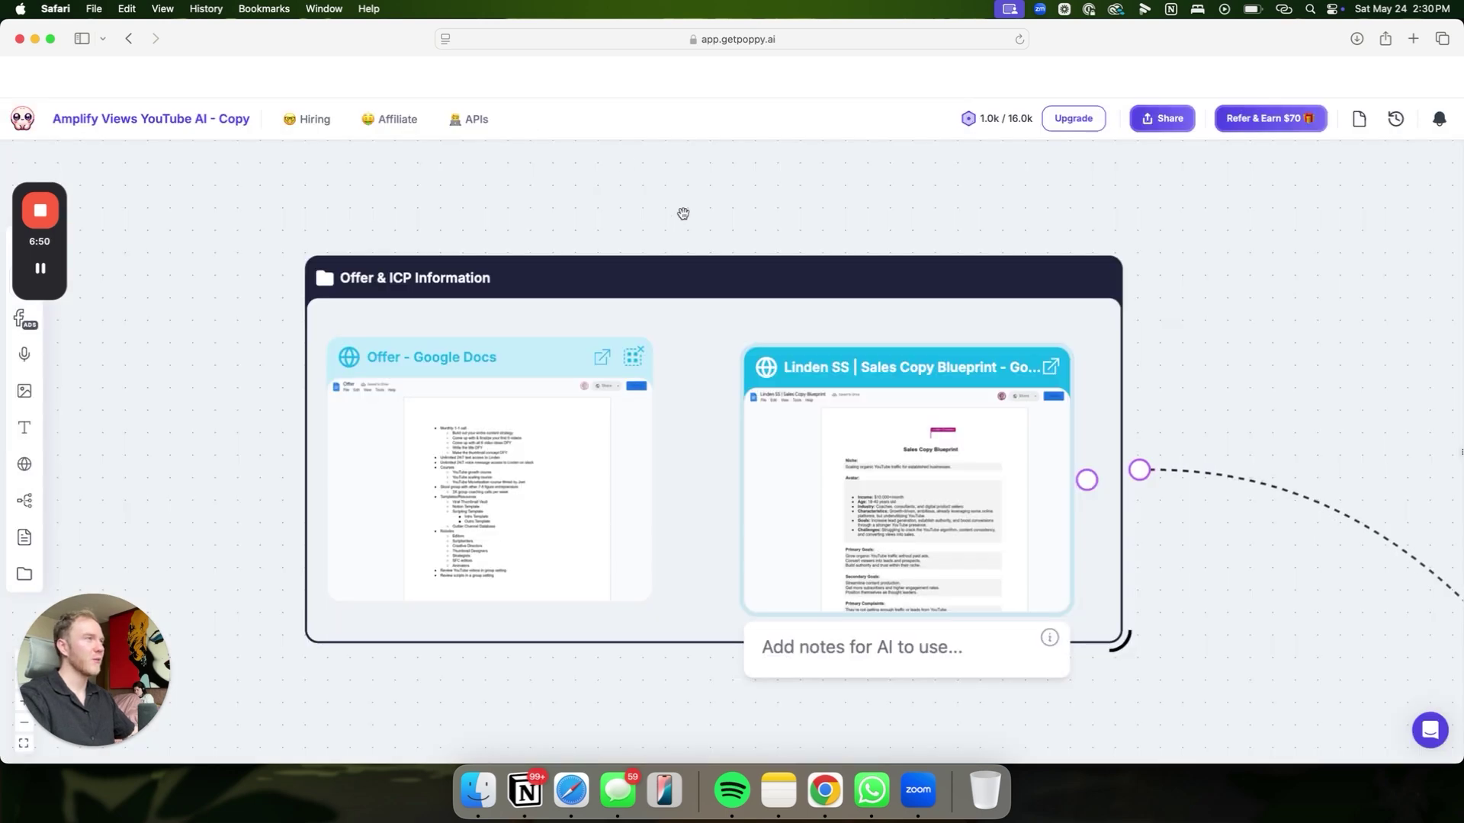
scroll(683, 212, "down", 3)
scroll(683, 212, "up", 3)
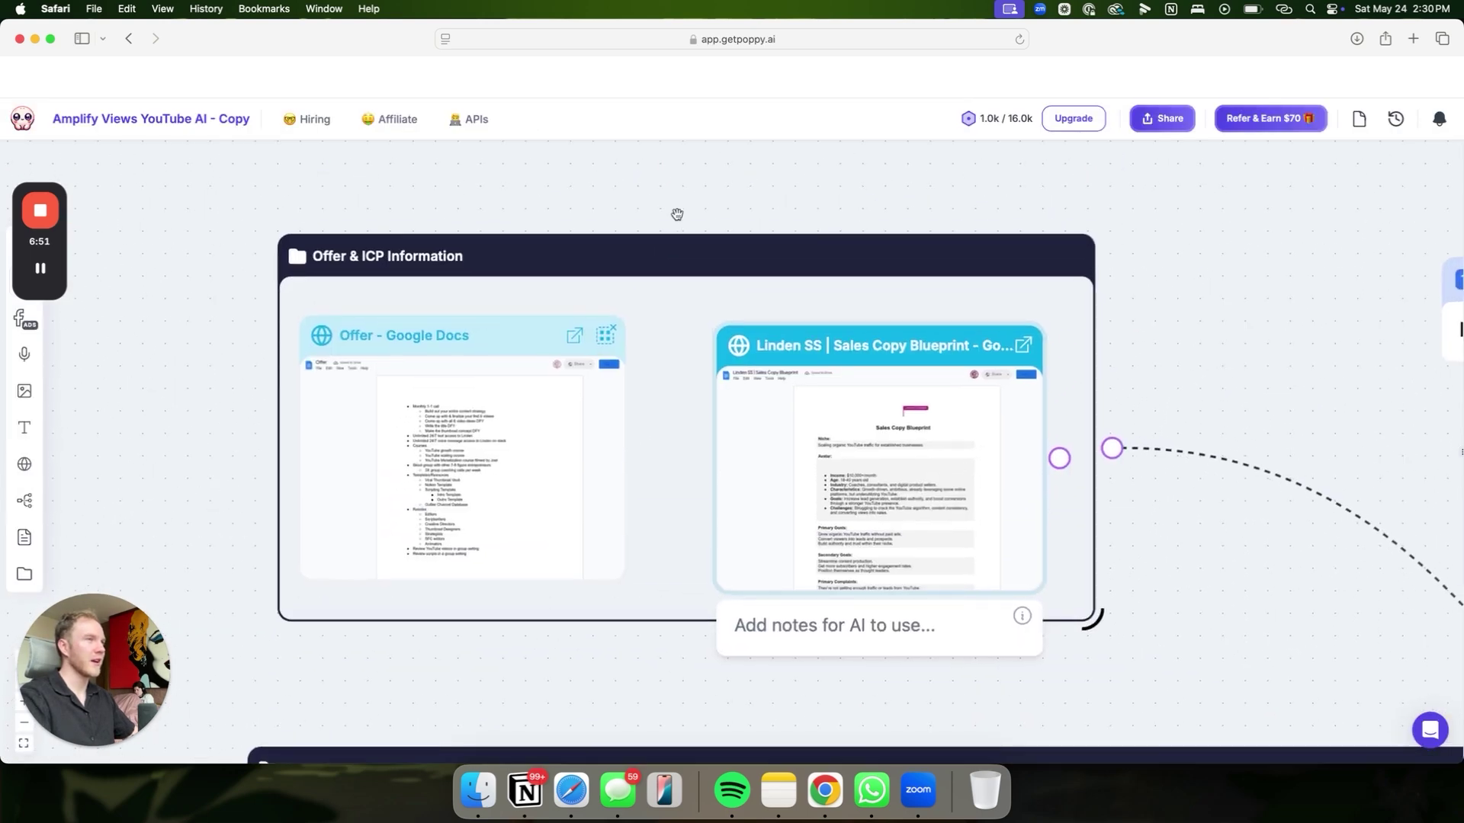
scroll(674, 215, "down", 3)
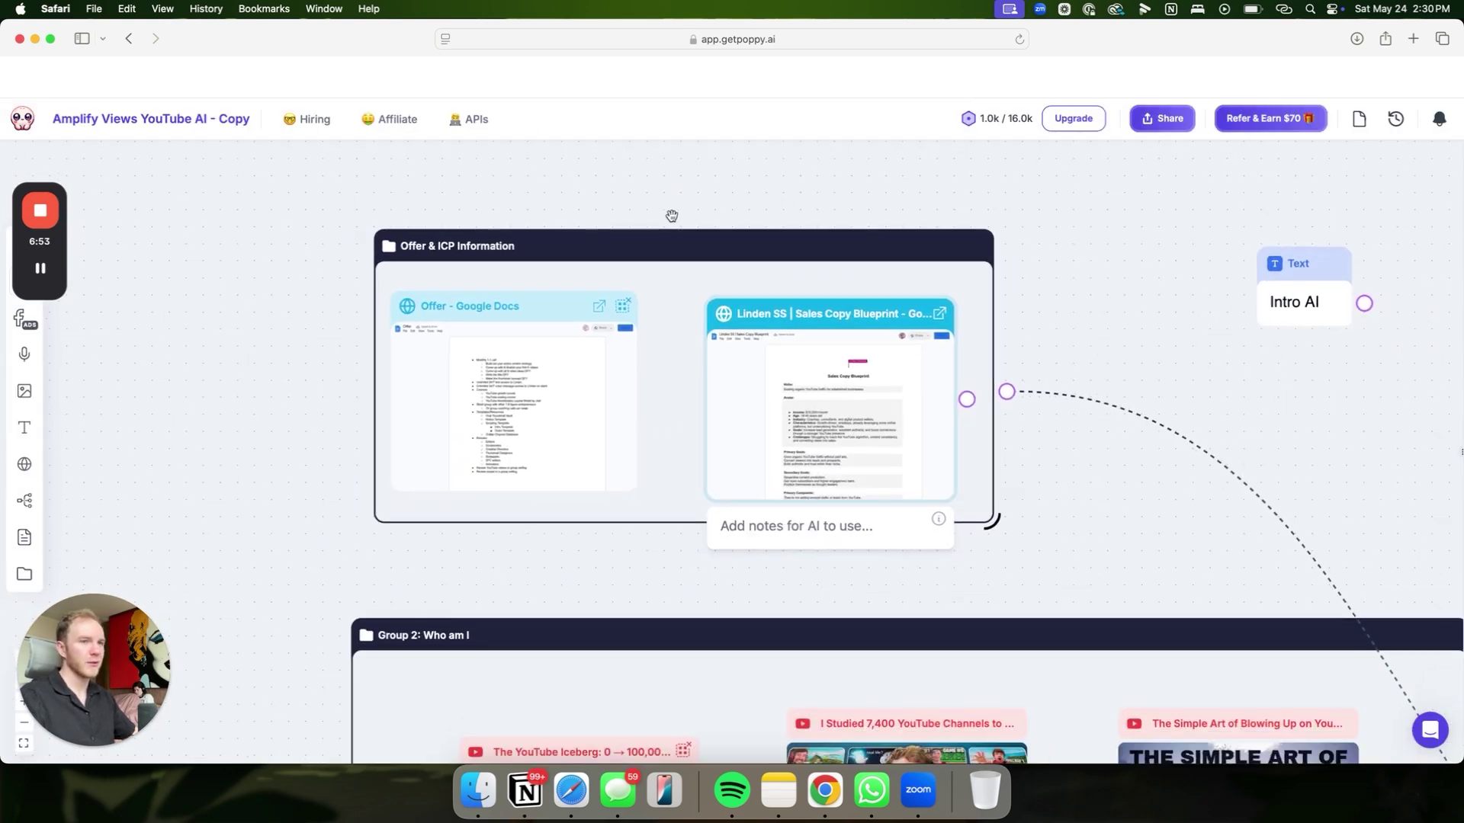
scroll(674, 215, "down", 5)
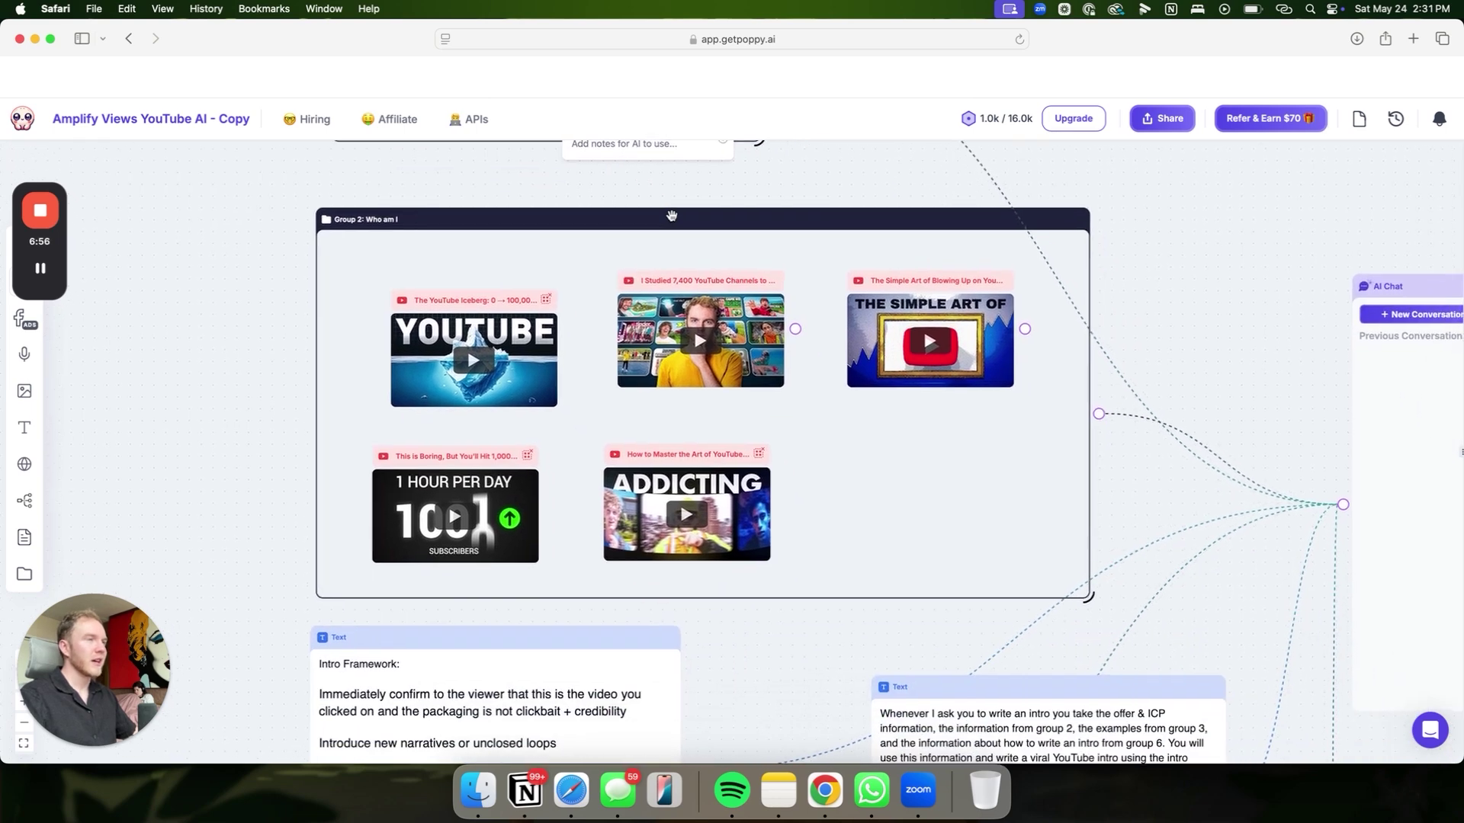
scroll(671, 216, "up", 5)
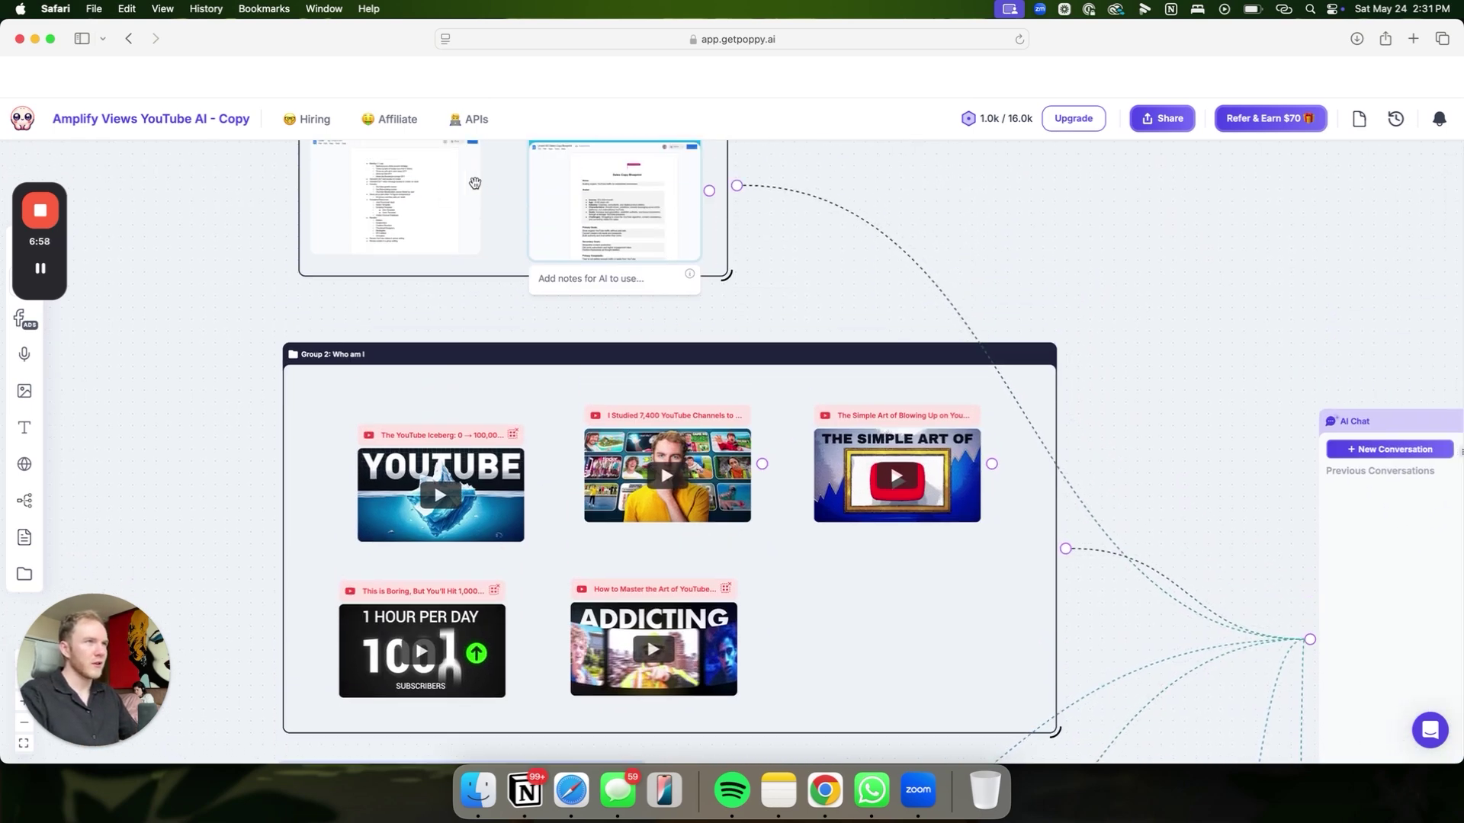
scroll(492, 183, "up", 3)
scroll(552, 274, "down", 5)
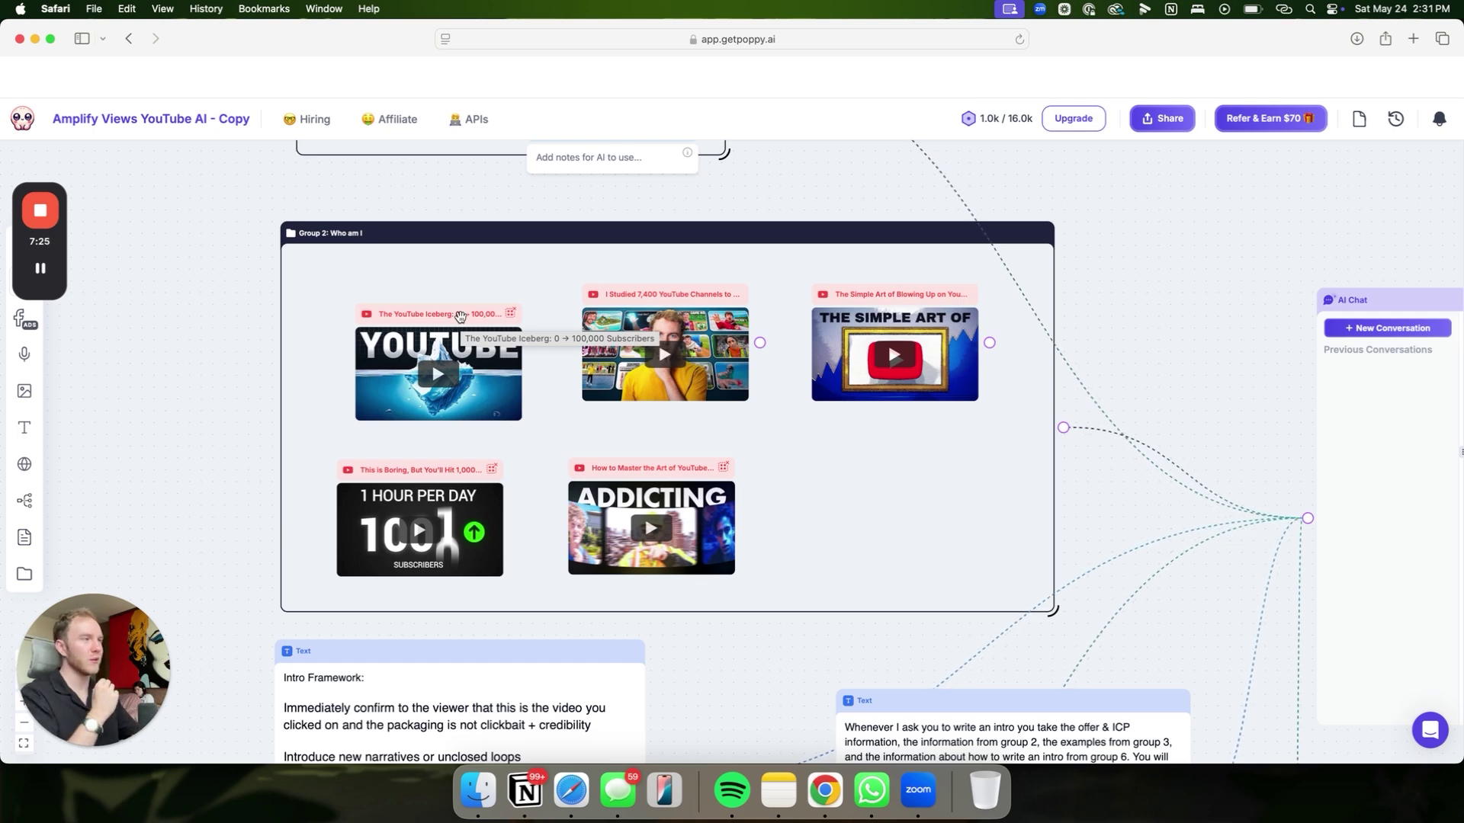
scroll(460, 317, "up", 2)
scroll(460, 316, "down", 5)
scroll(459, 316, "right", 10)
scroll(459, 316, "up", 5)
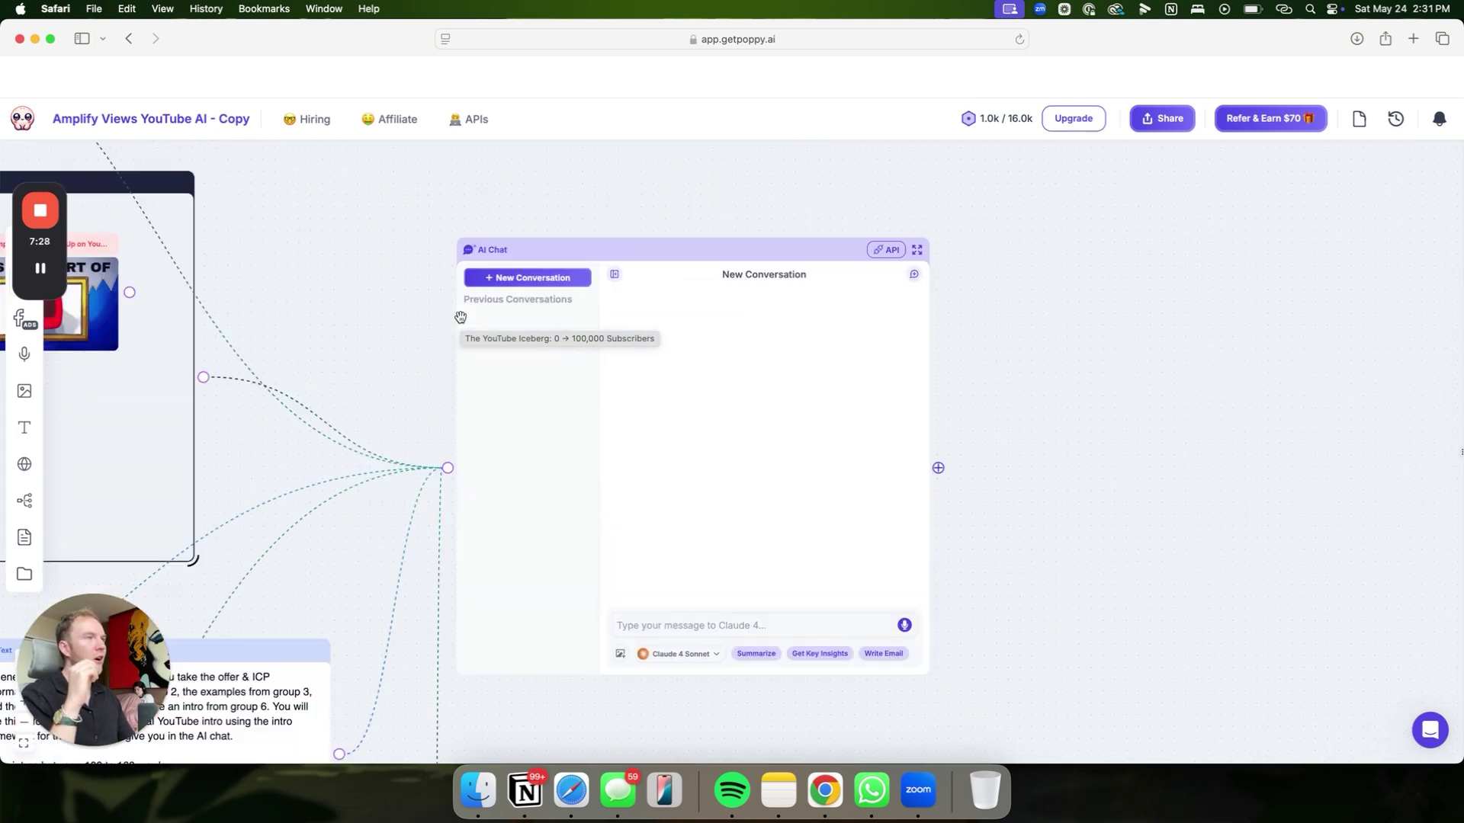
scroll(459, 316, "left", 10)
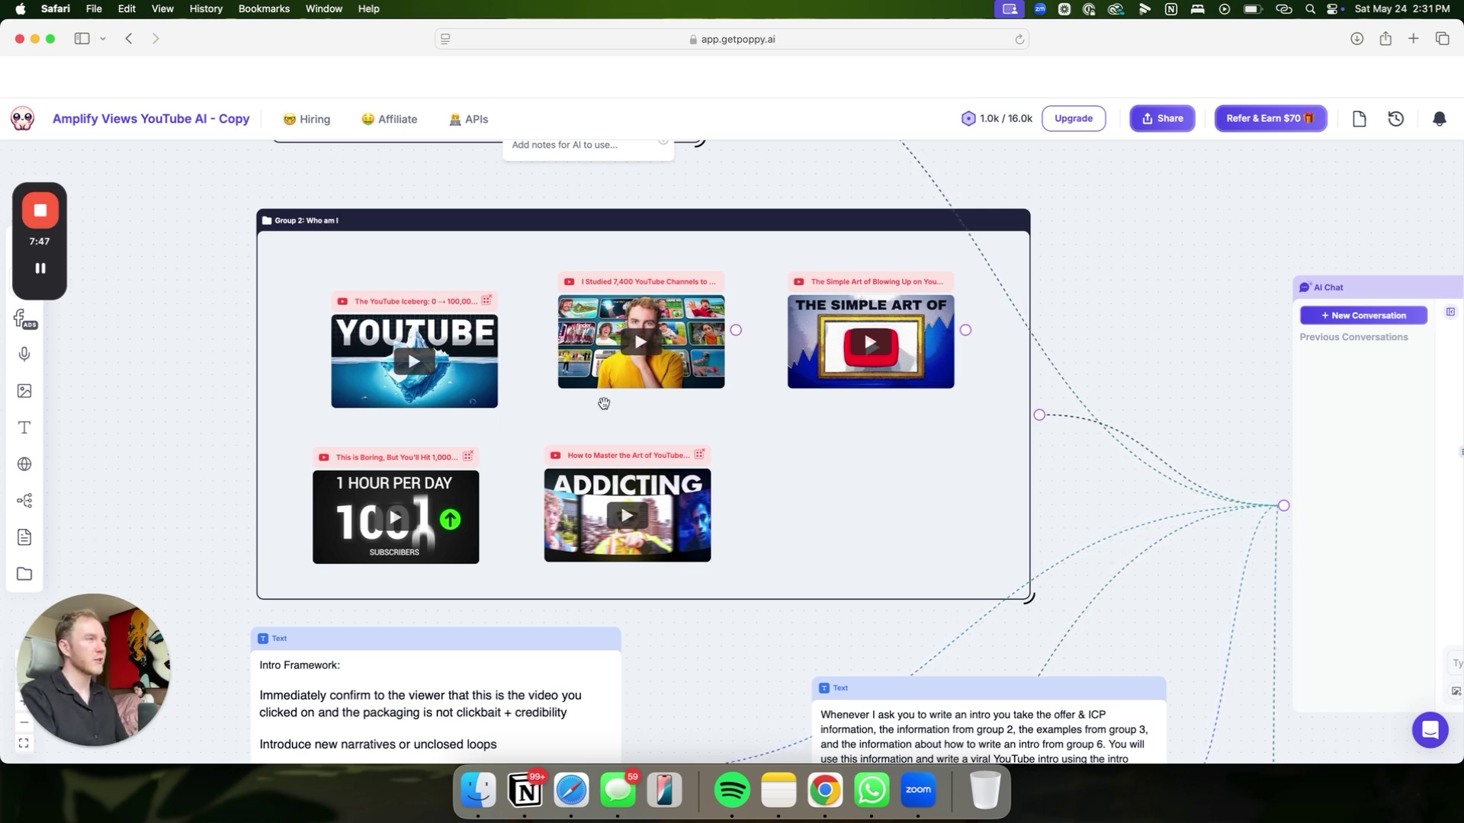
scroll(573, 475, "up", 2)
scroll(572, 475, "up", 1)
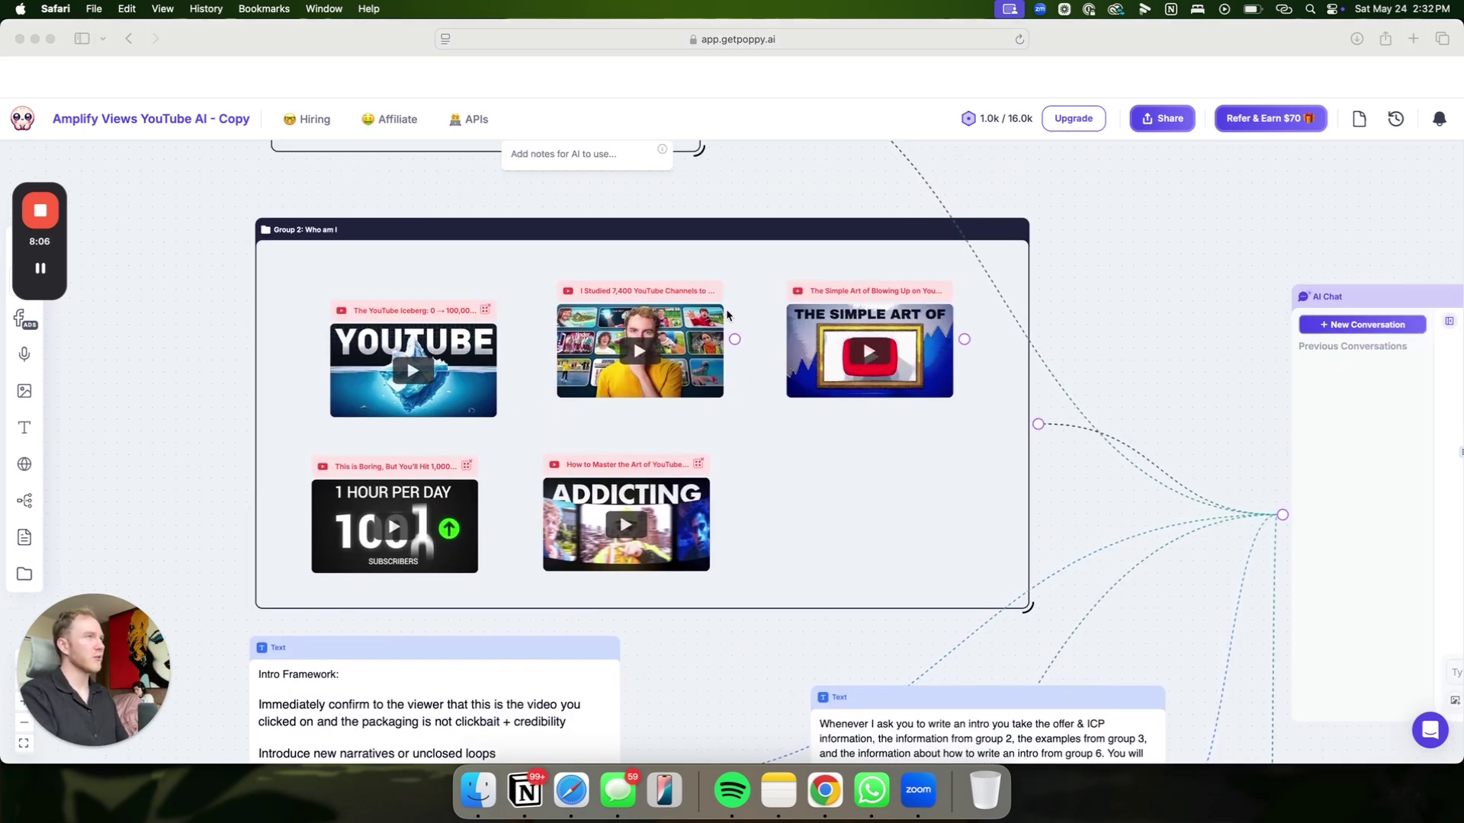
- Load youtube.com in a new browser tab
left_click(800, 350)
key("super+t")
type("you")
key("Return")
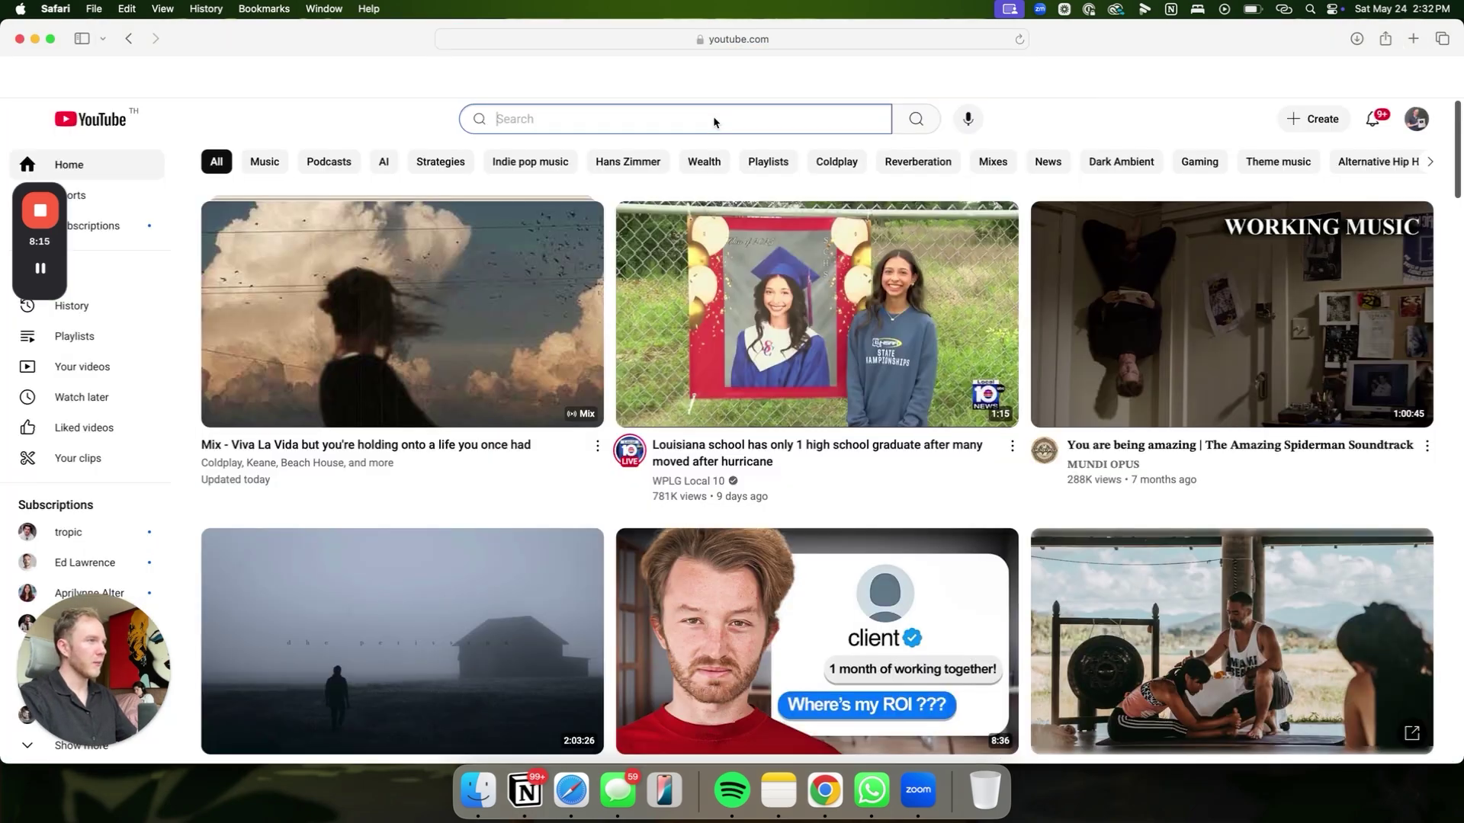
- Go to the Amplify Views channel page, copy its URL, and return to Poppy
left_click(1415, 118)
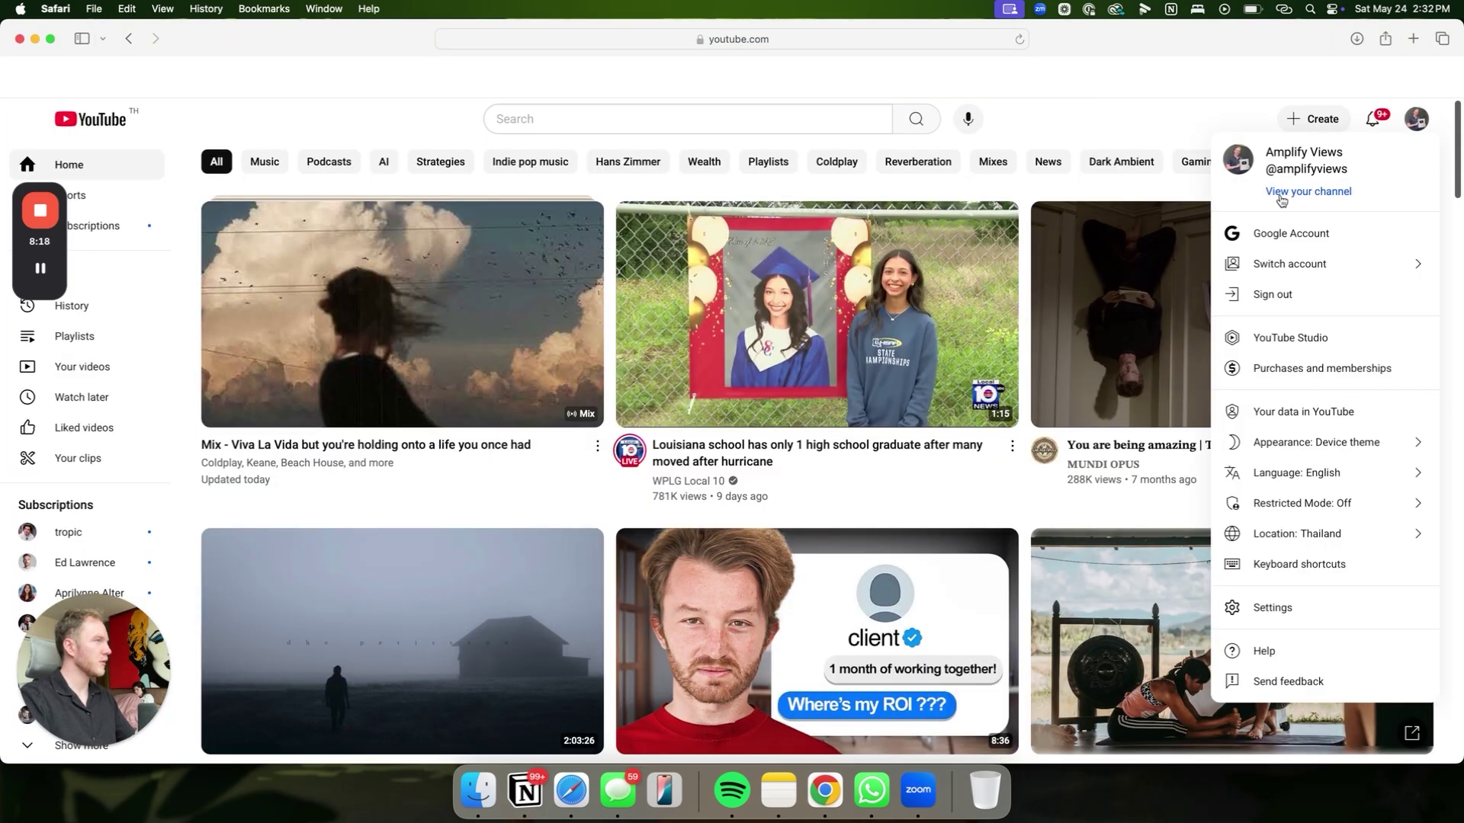
left_click(1307, 190)
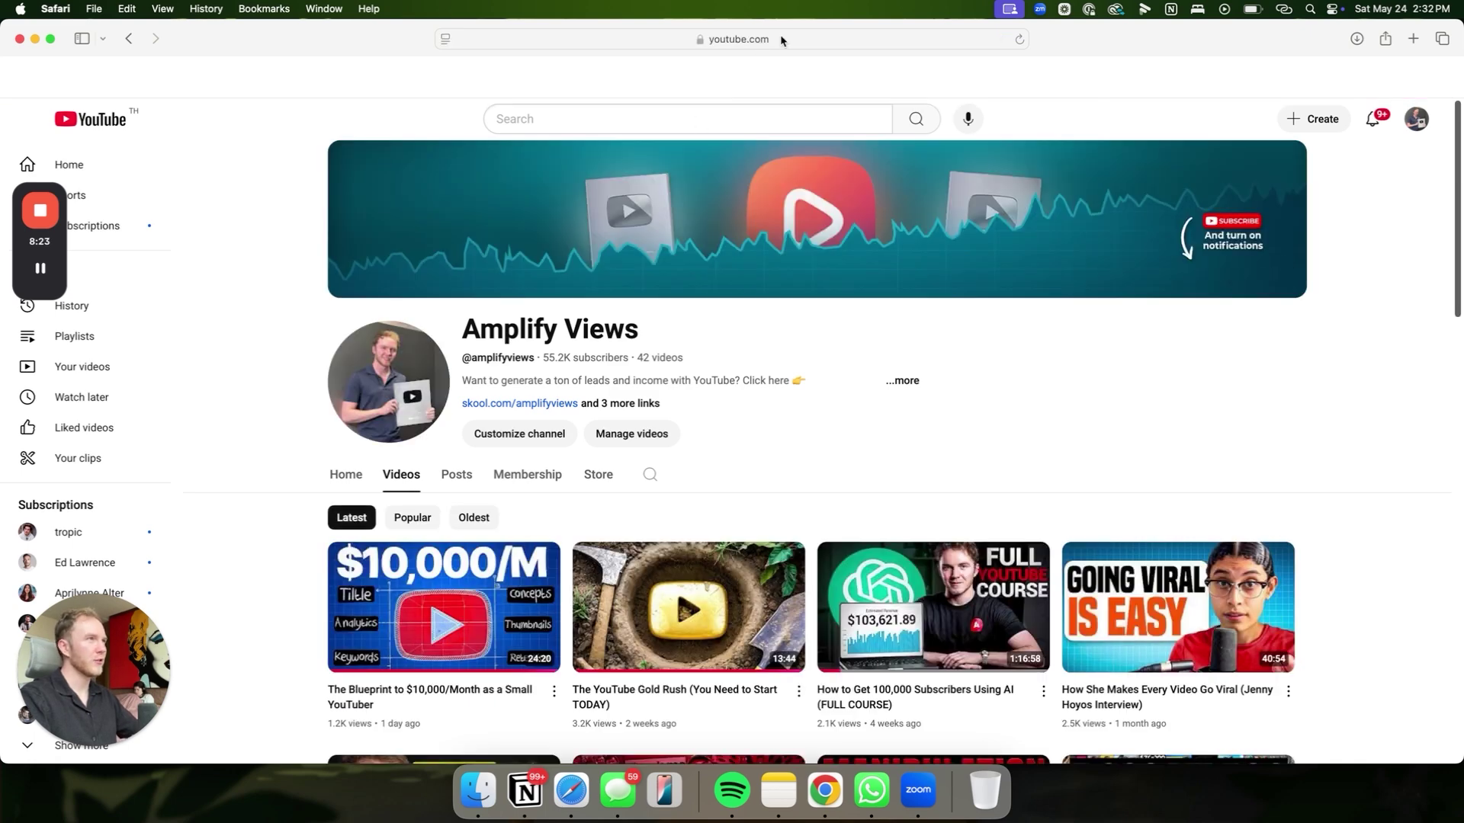
left_click(779, 37)
left_click(295, 412)
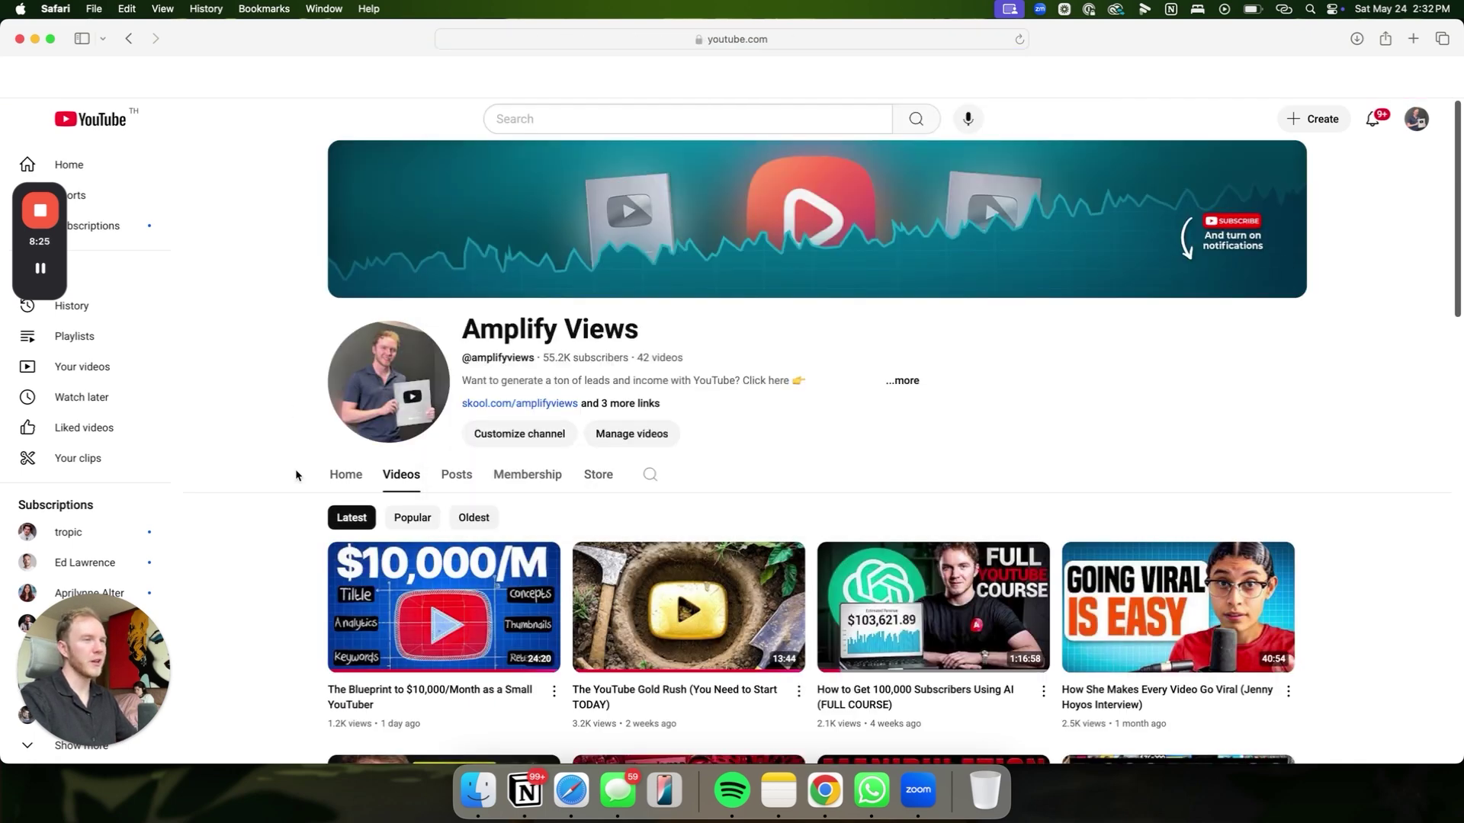
scroll(295, 468, "down", 6)
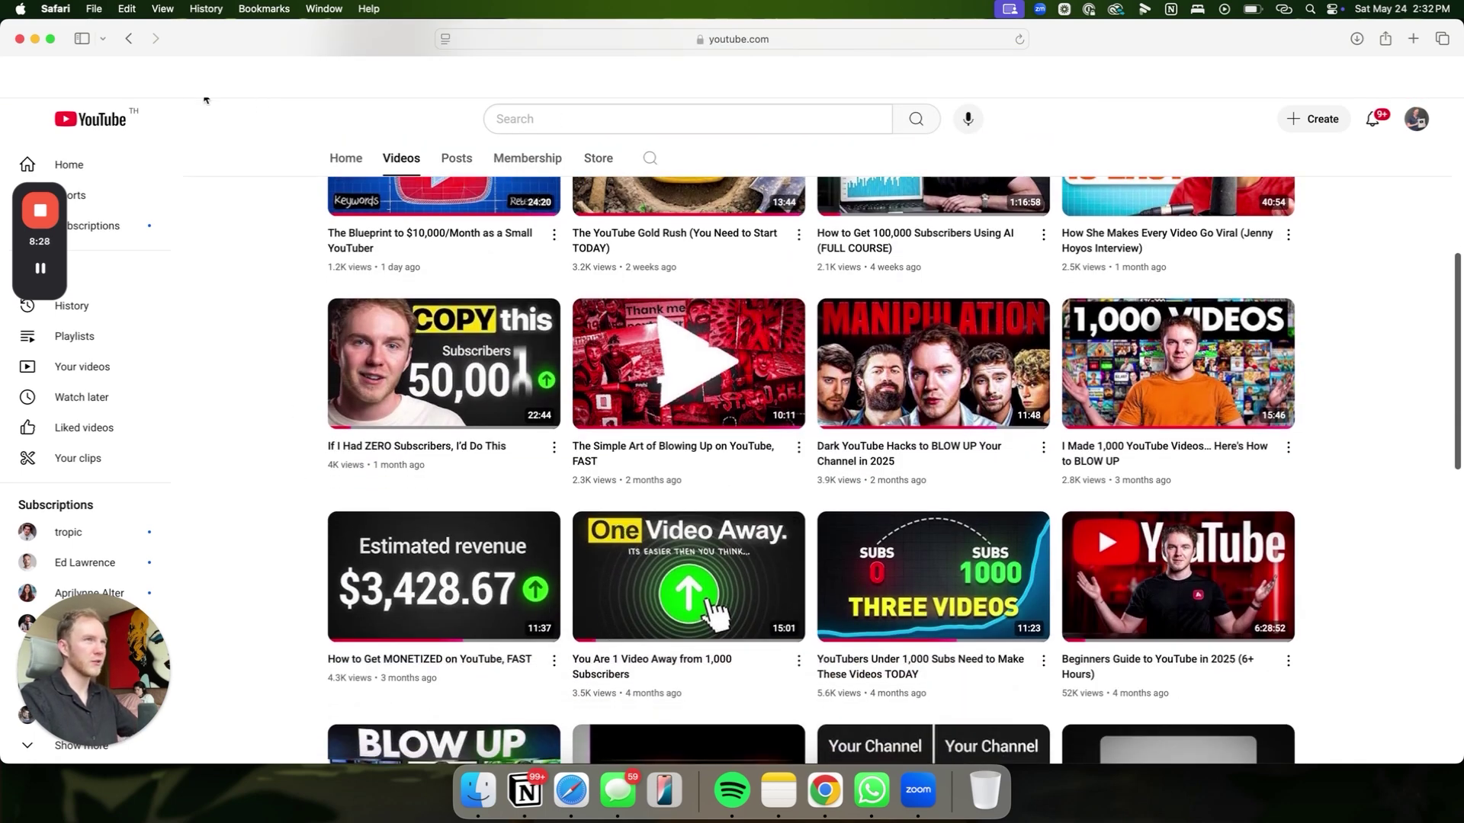
key("super+grave")
- Paste the channel link into Group 2 as a Website card and reposition the ADDICTING video card
key("super+v")
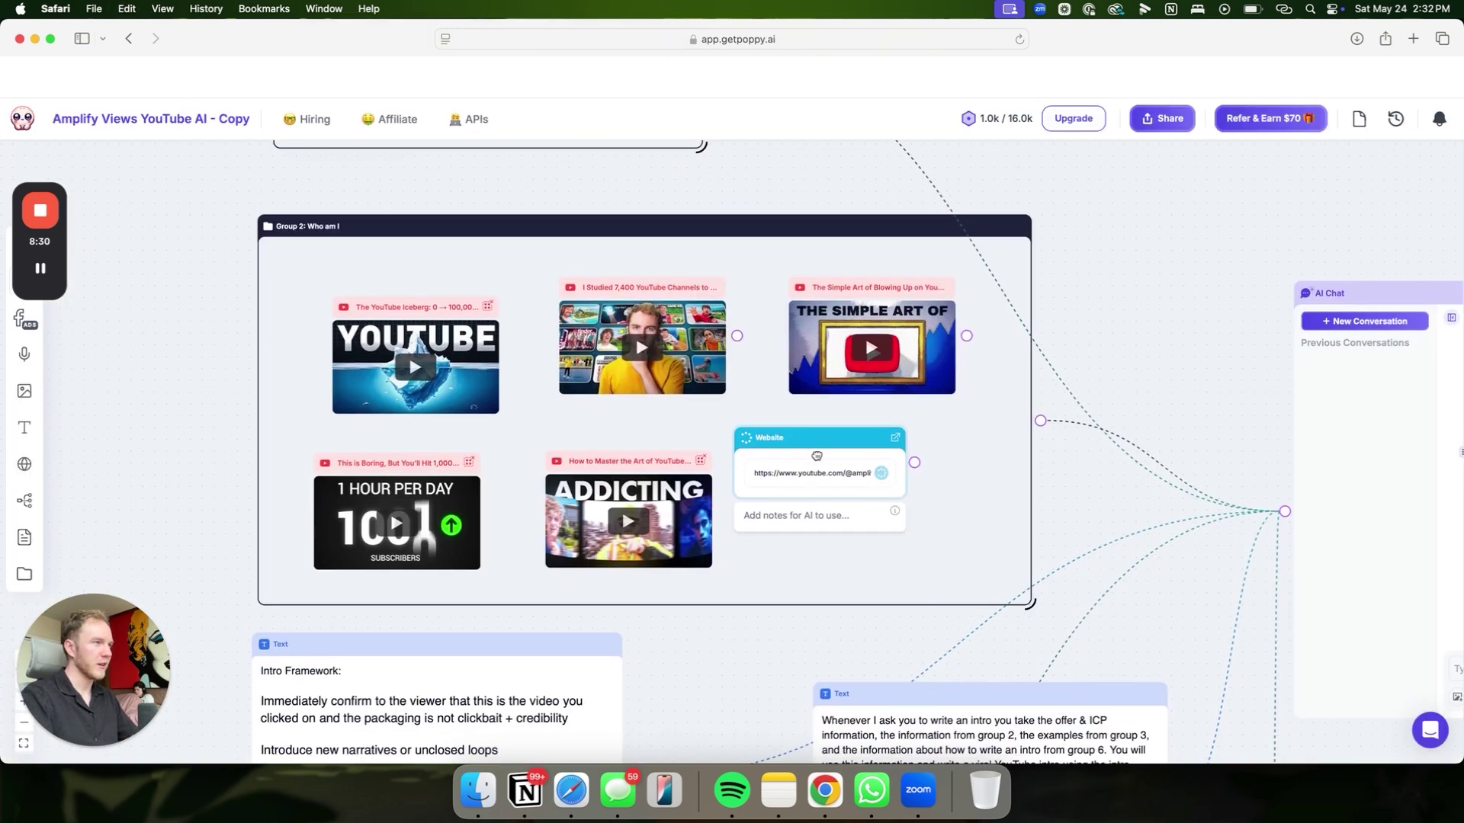
scroll(785, 465, "down", 3)
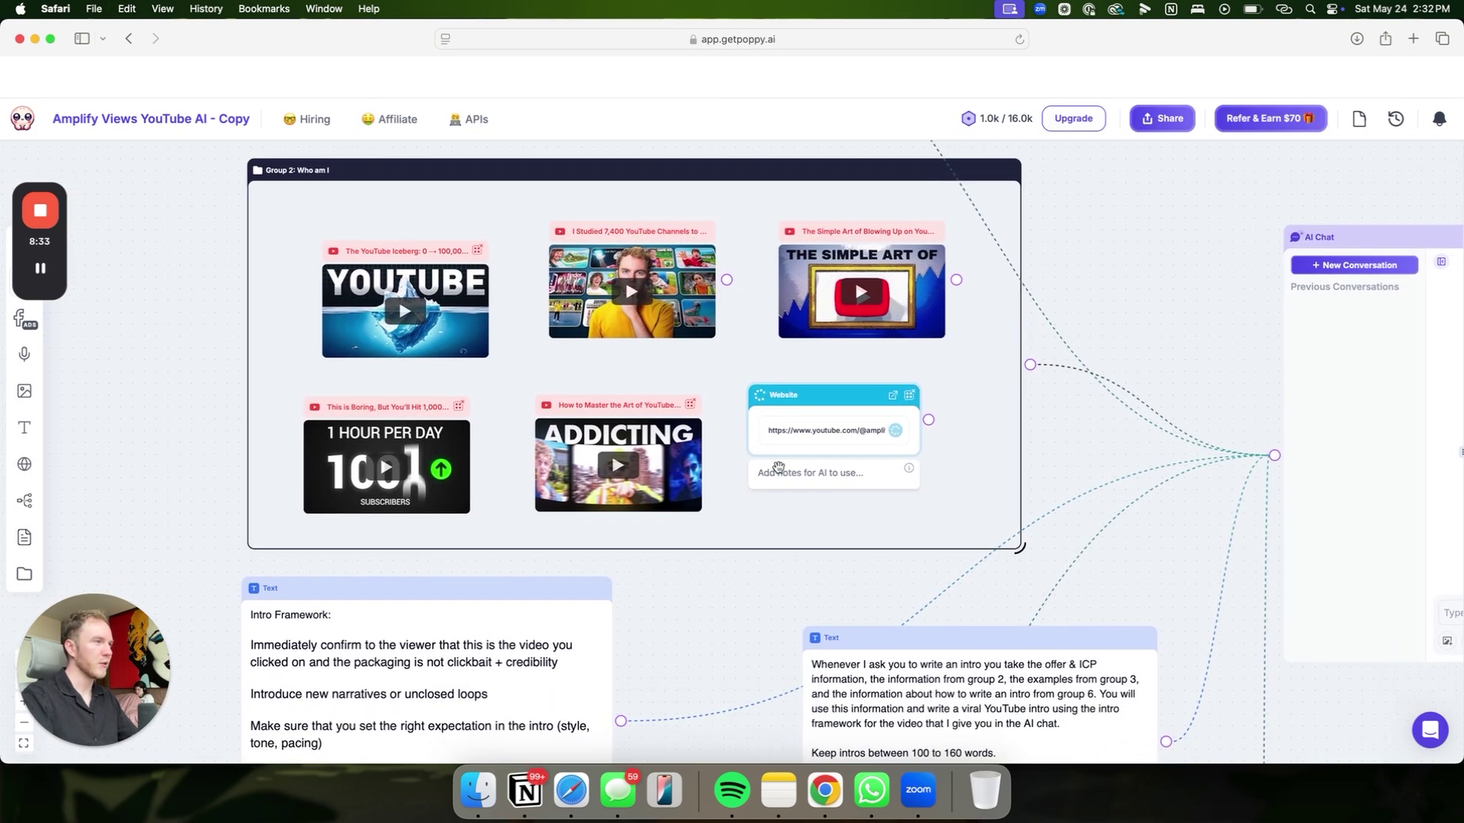
scroll(778, 466, "right", 1)
left_click_drag(627, 423, 650, 385)
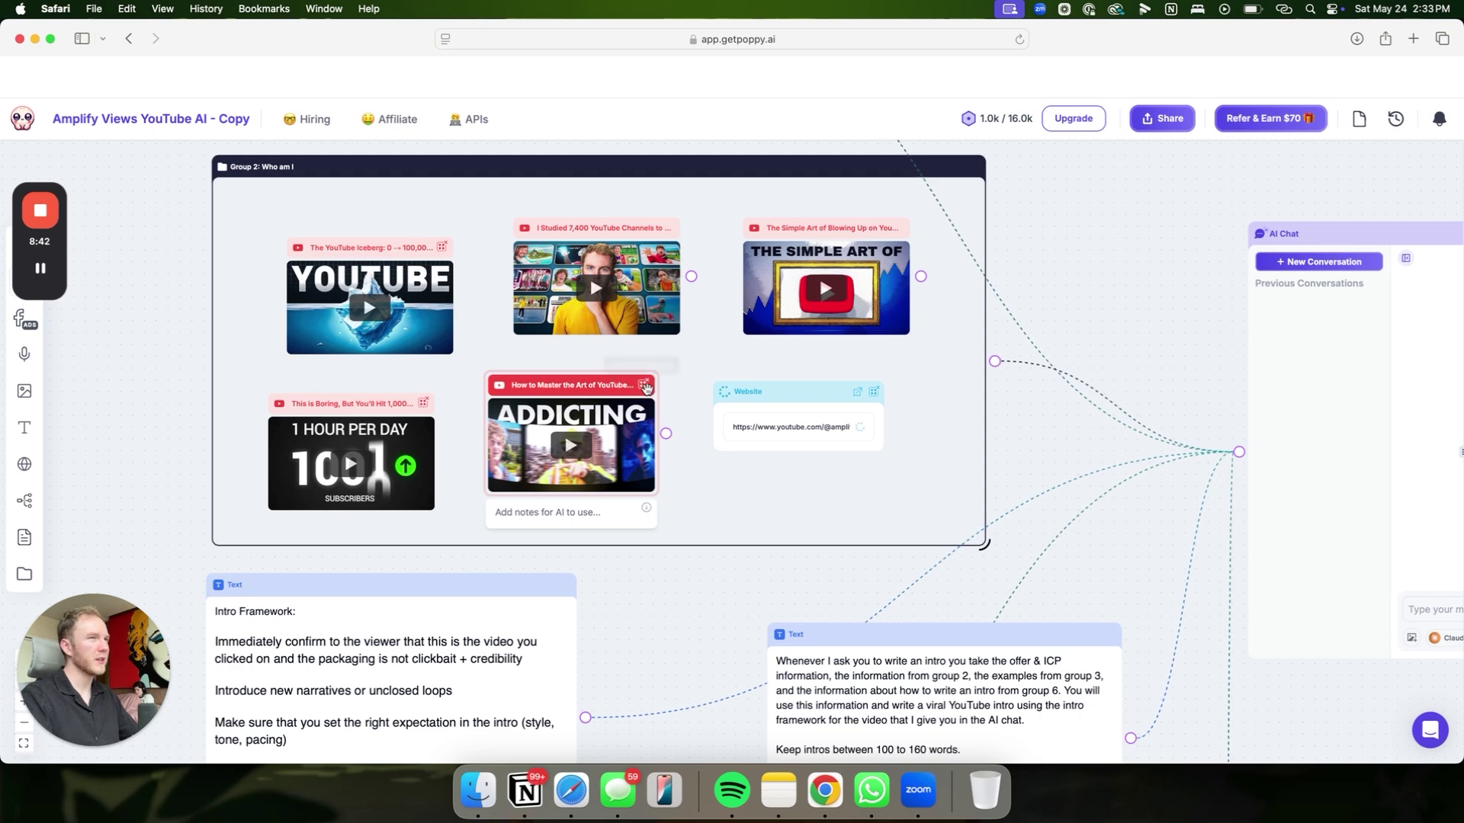
scroll(646, 389, "up", 2)
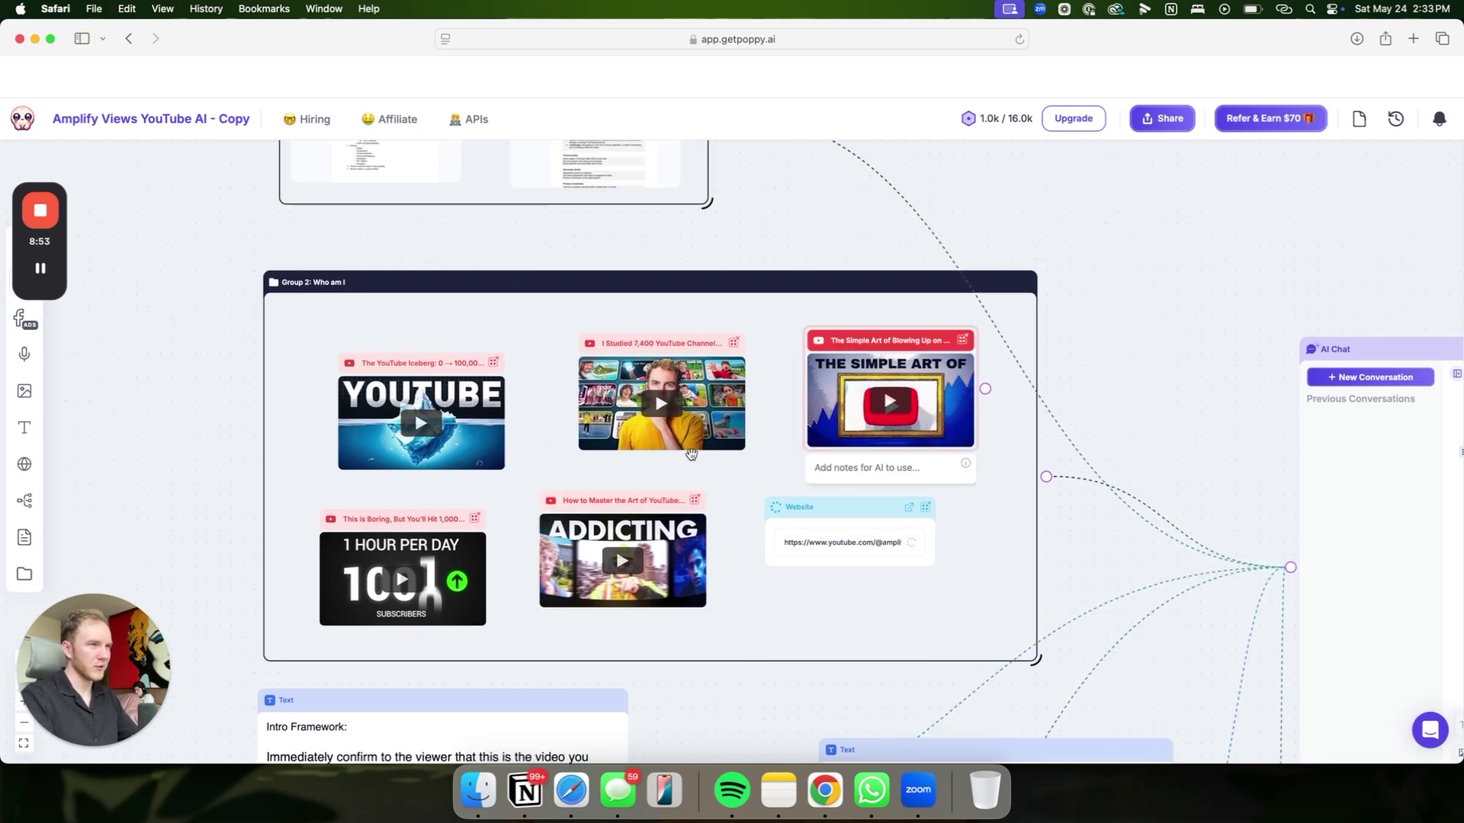
scroll(673, 451, "down", 3)
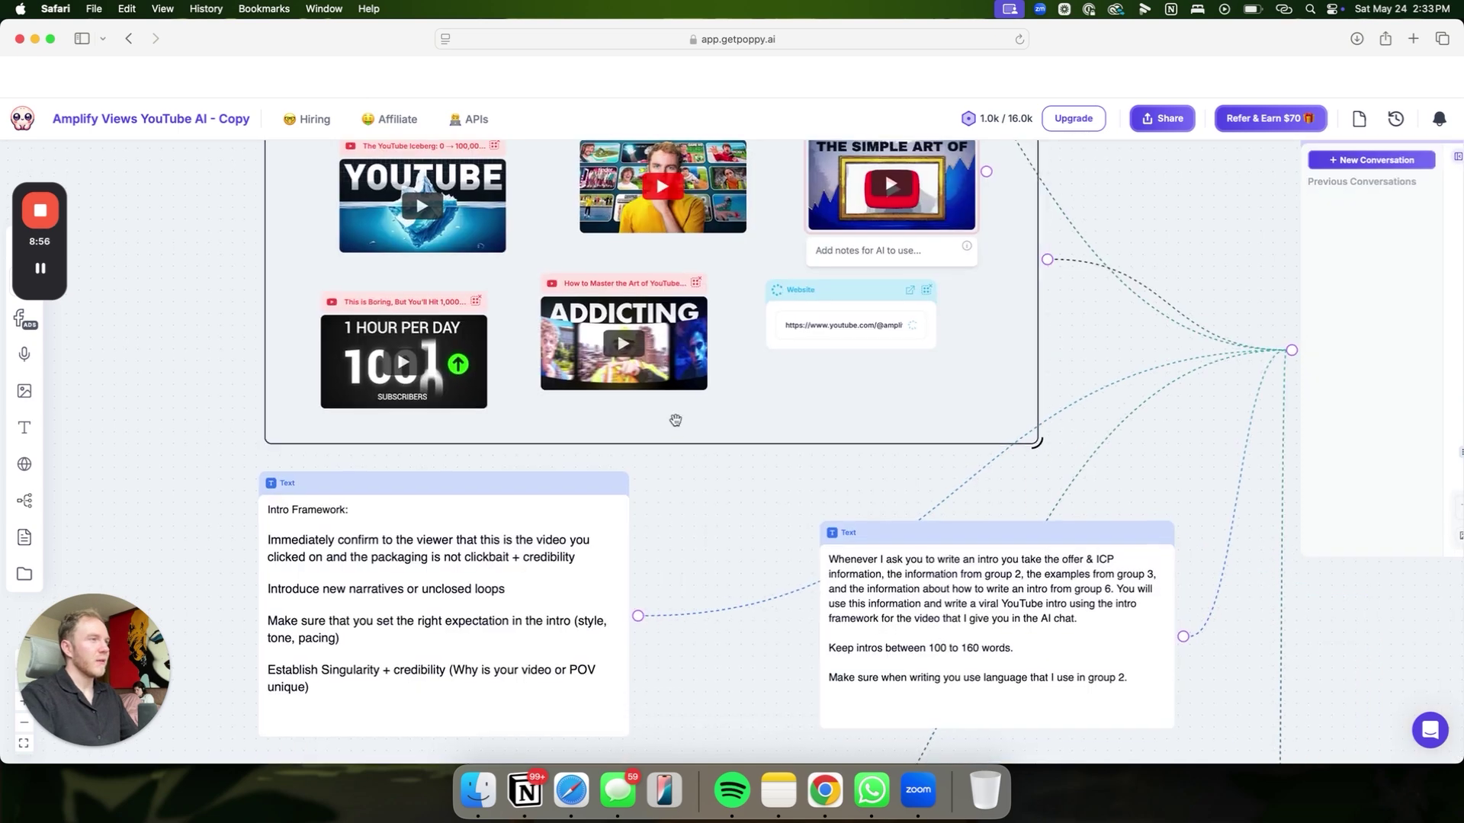
scroll(676, 420, "down", 3)
scroll(676, 421, "left", 3)
scroll(648, 411, "up", 1)
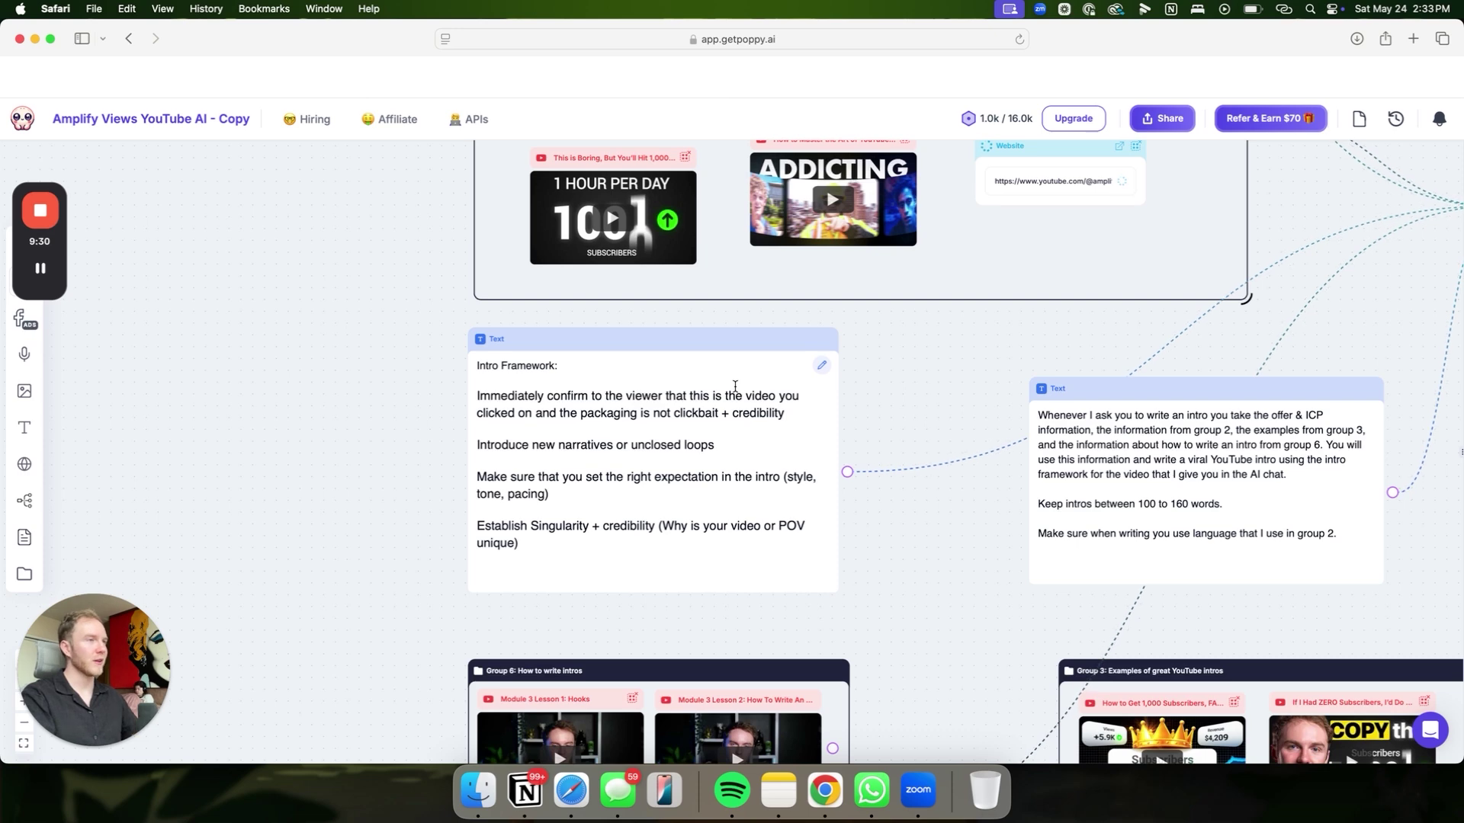
scroll(735, 386, "right", 10)
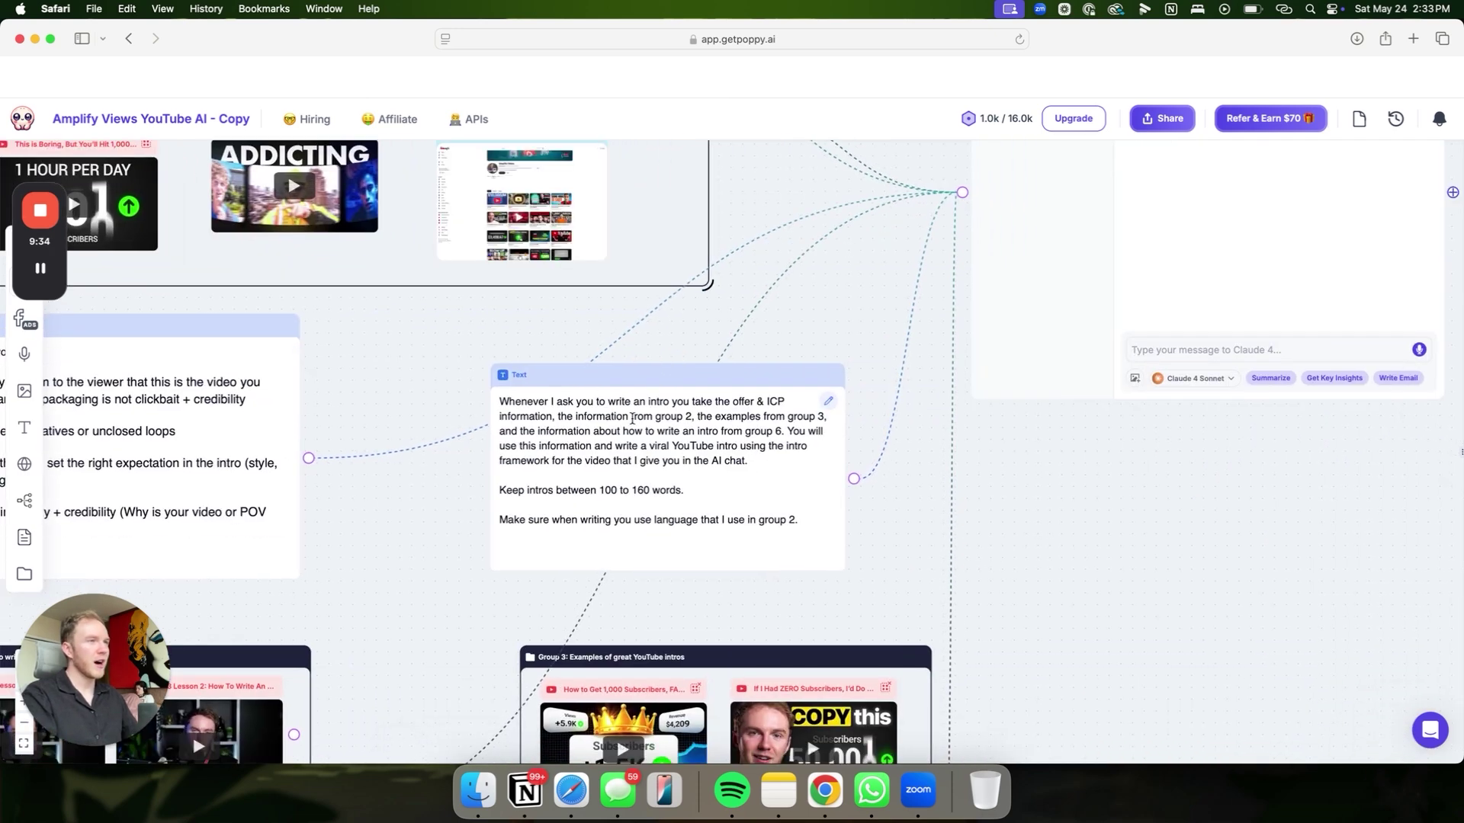
scroll(631, 419, "right", 1)
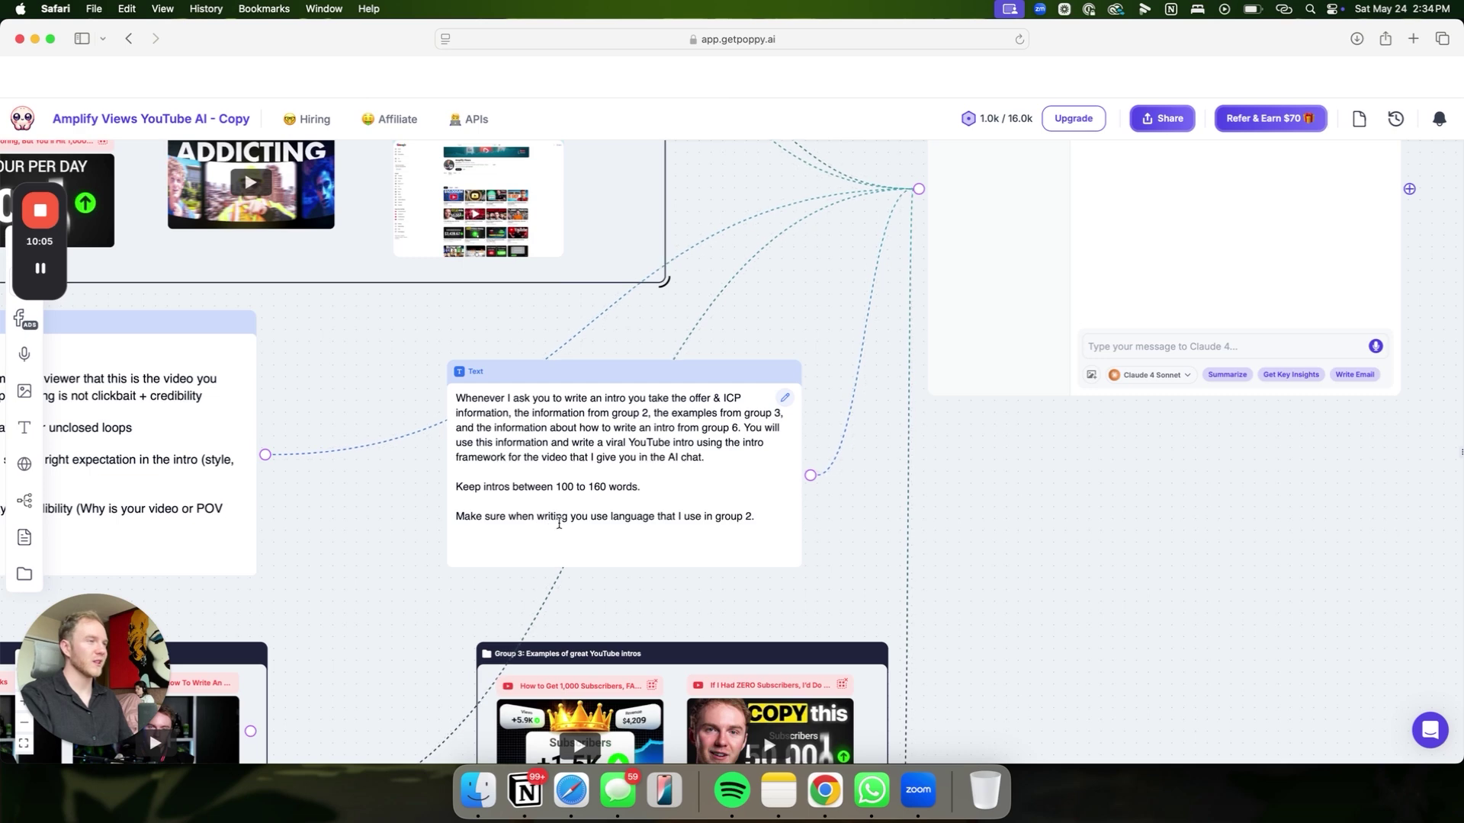
scroll(559, 523, "down", 5)
scroll(519, 523, "left", 10)
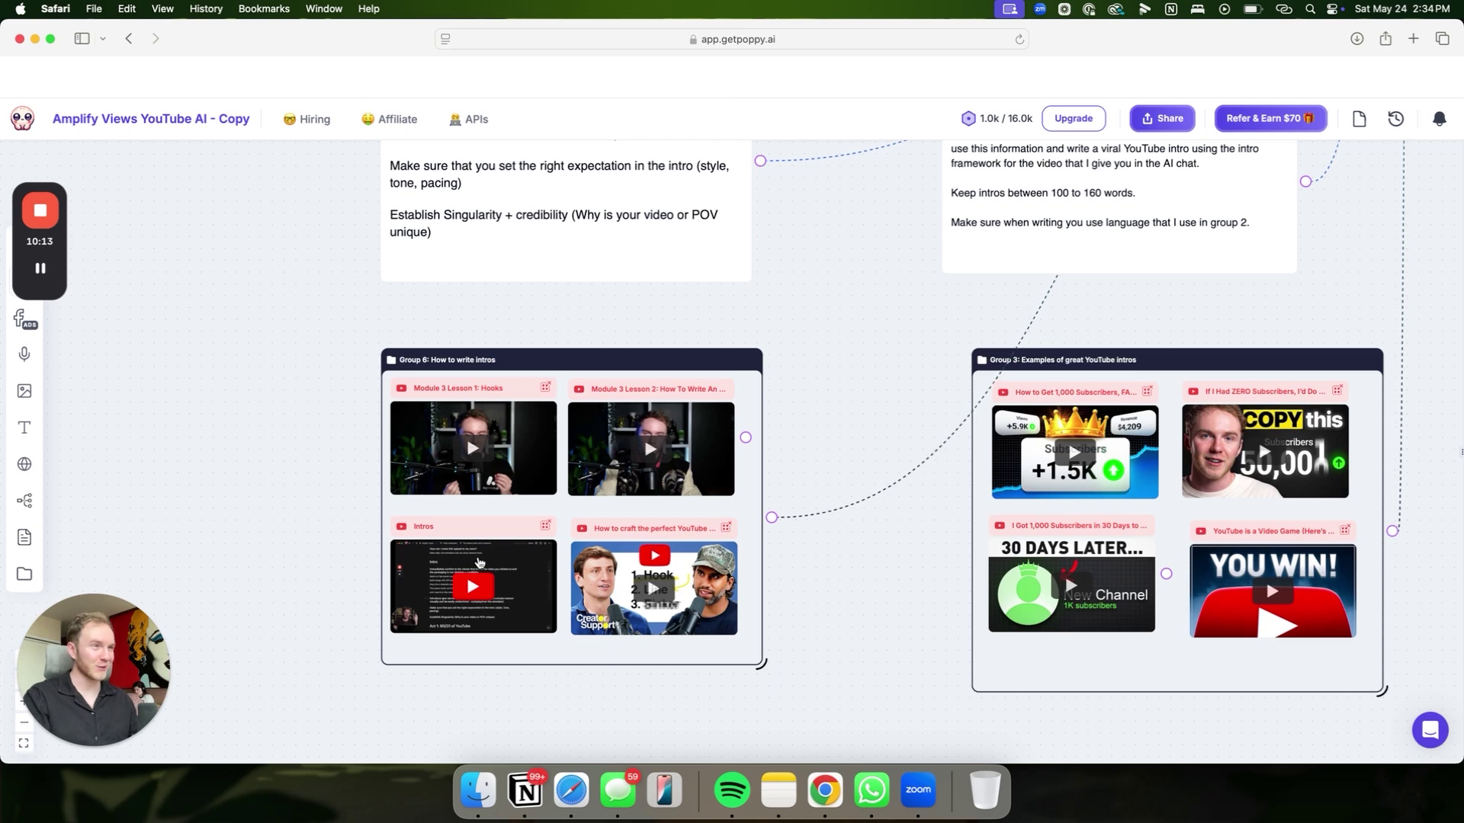
- Pan past Group 6 and Group 3 to the intro AI Chat node
scroll(478, 563, "down", 1)
scroll(479, 563, "up", 3)
scroll(496, 495, "down", 3)
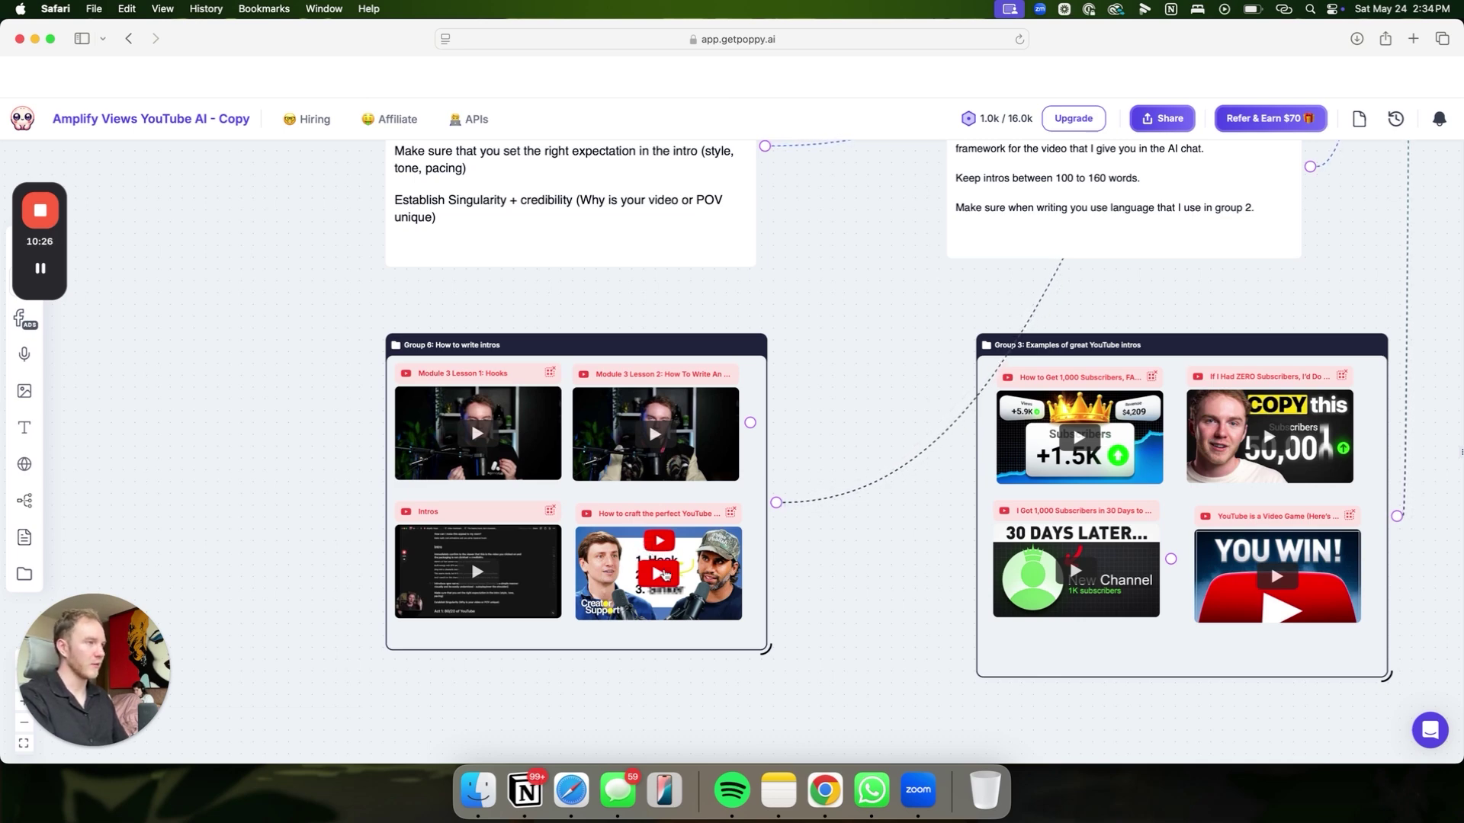
scroll(737, 595, "right", 12)
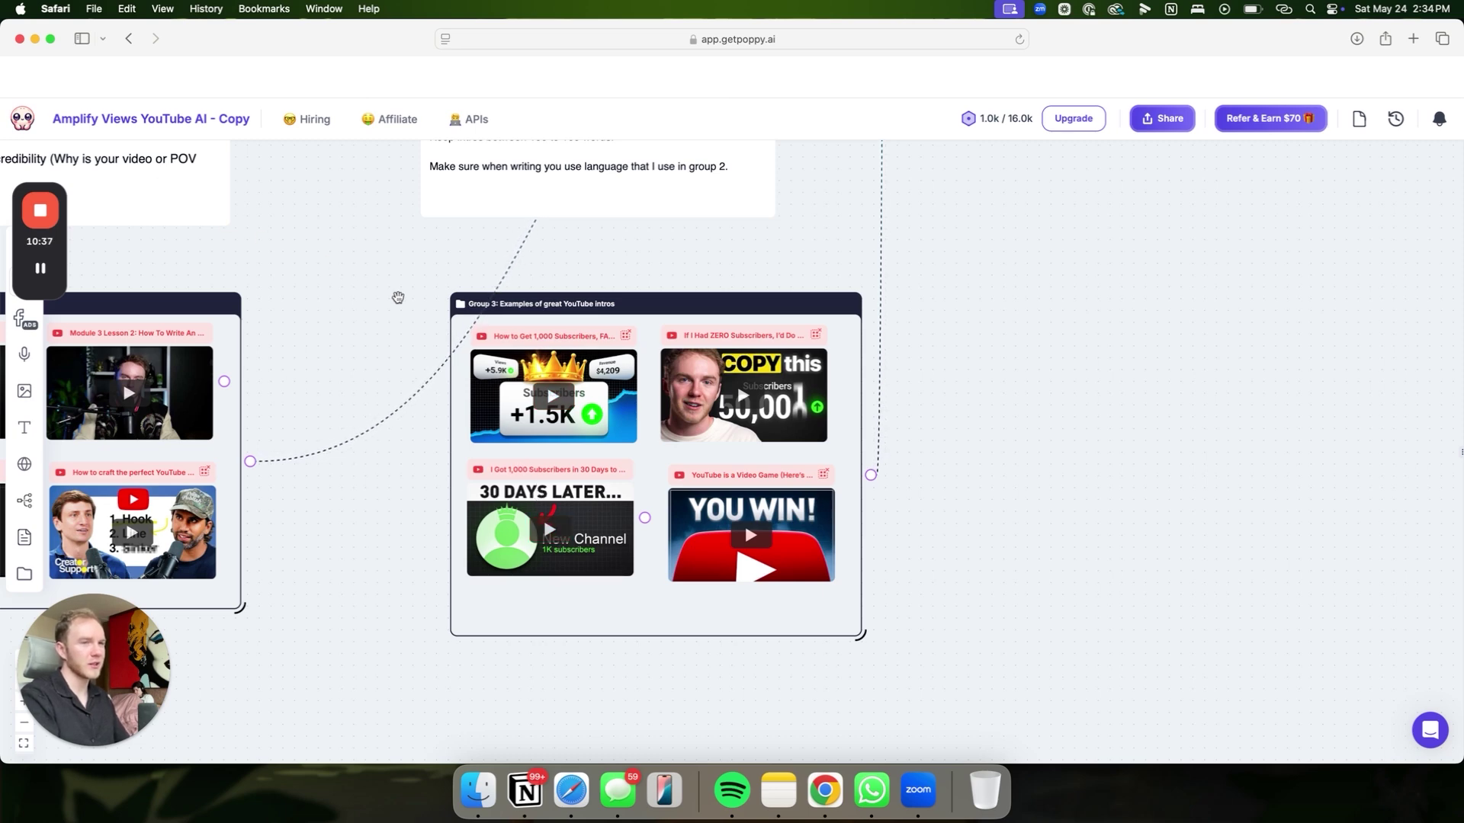
scroll(743, 500, "up", 1)
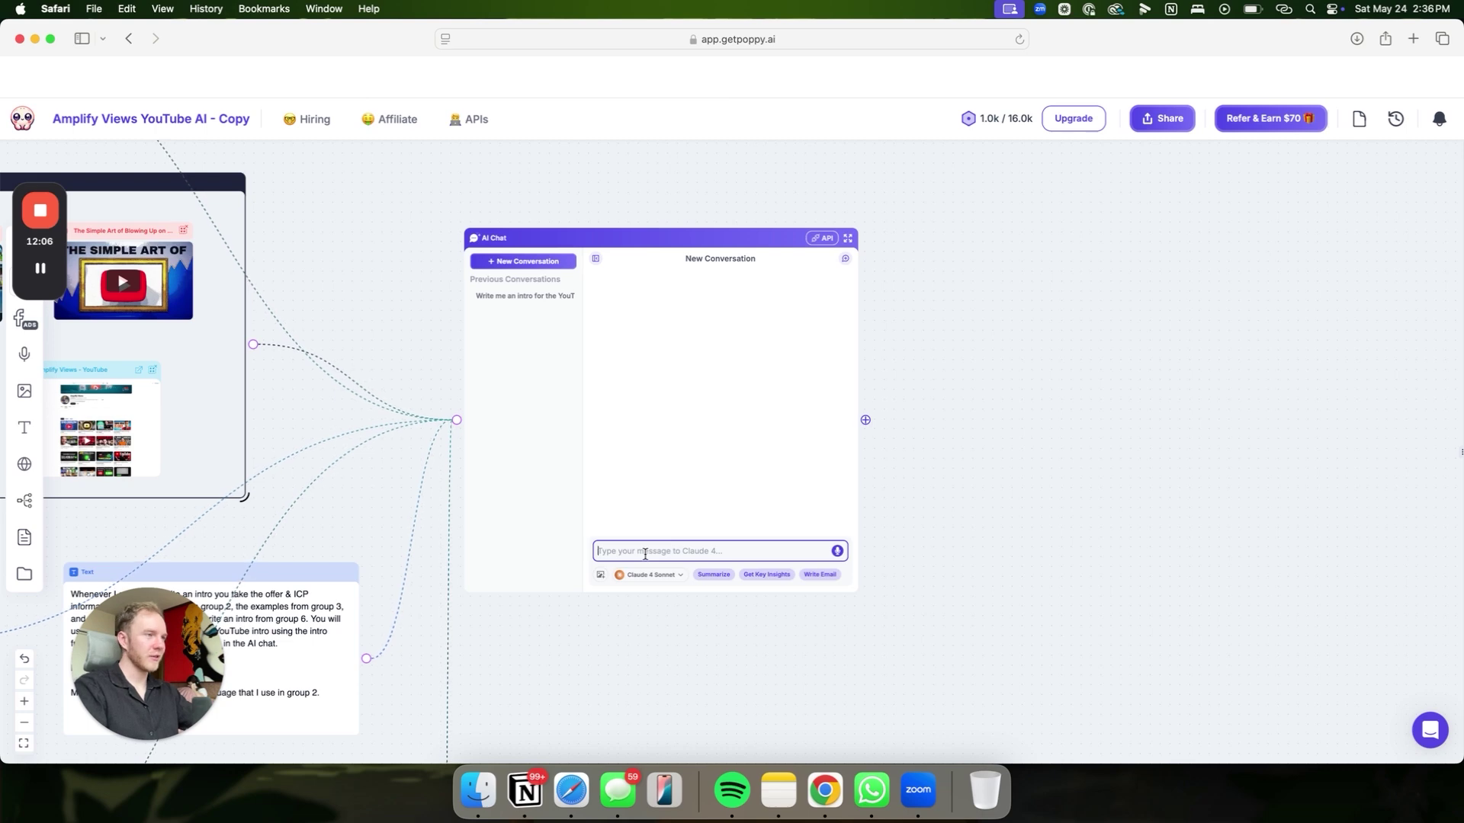
- Ask the AI chat for an intro to the video "How to Get 1,000,000 Subscribers FAST"
type("Write me an intr")
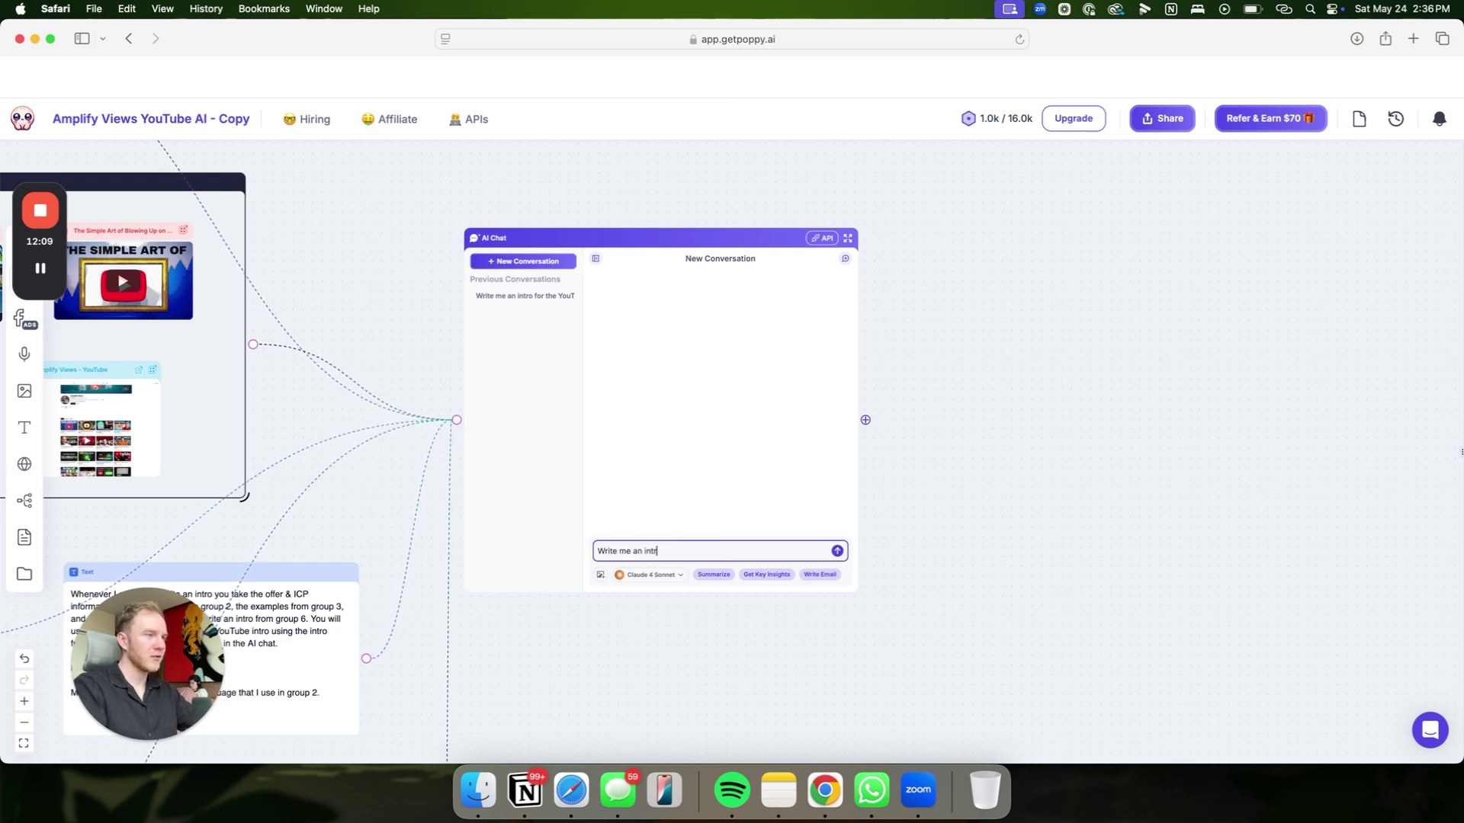
type("o for the video \"How to")
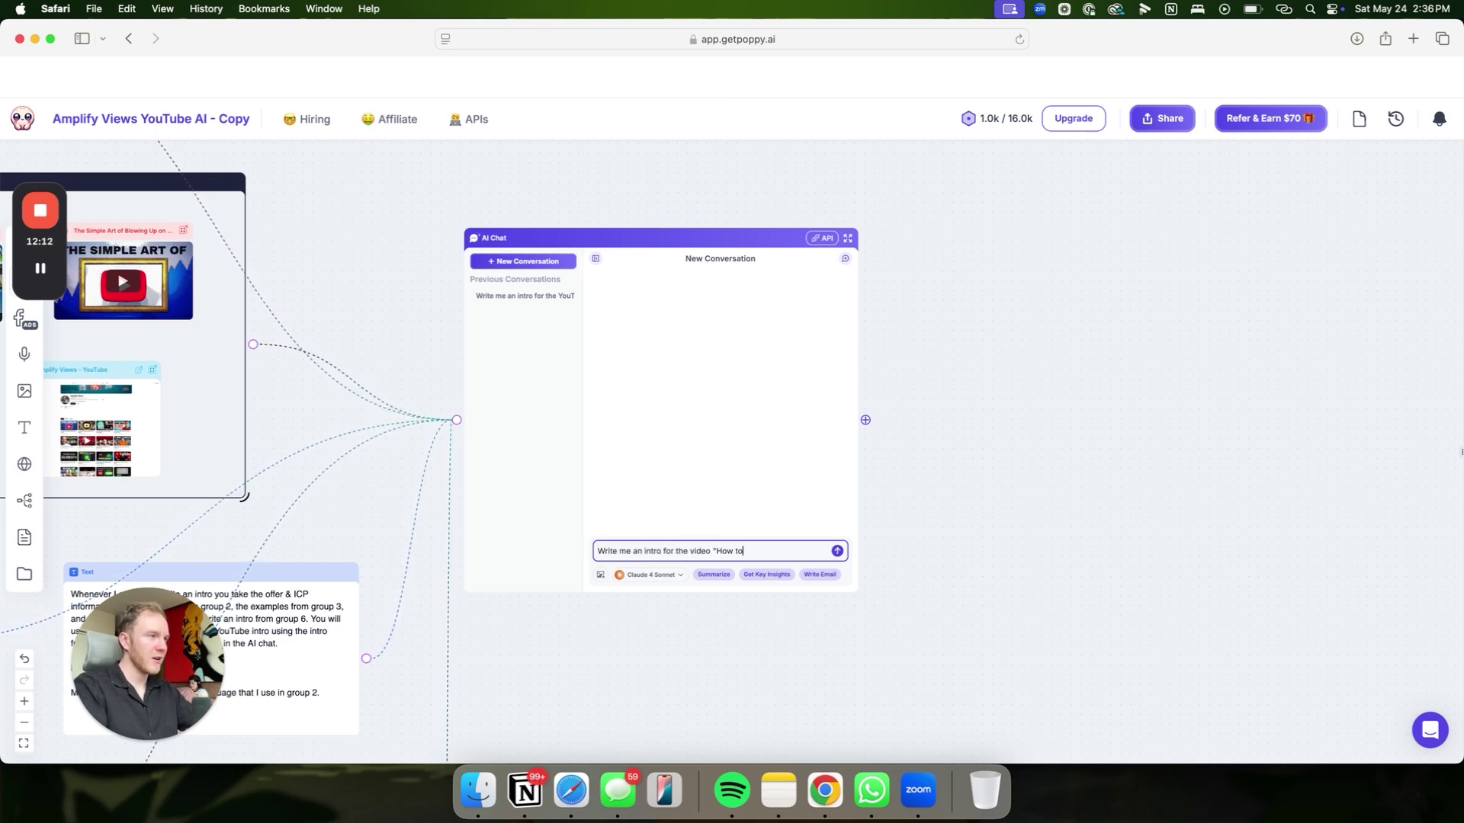
type(" Get 1,000")
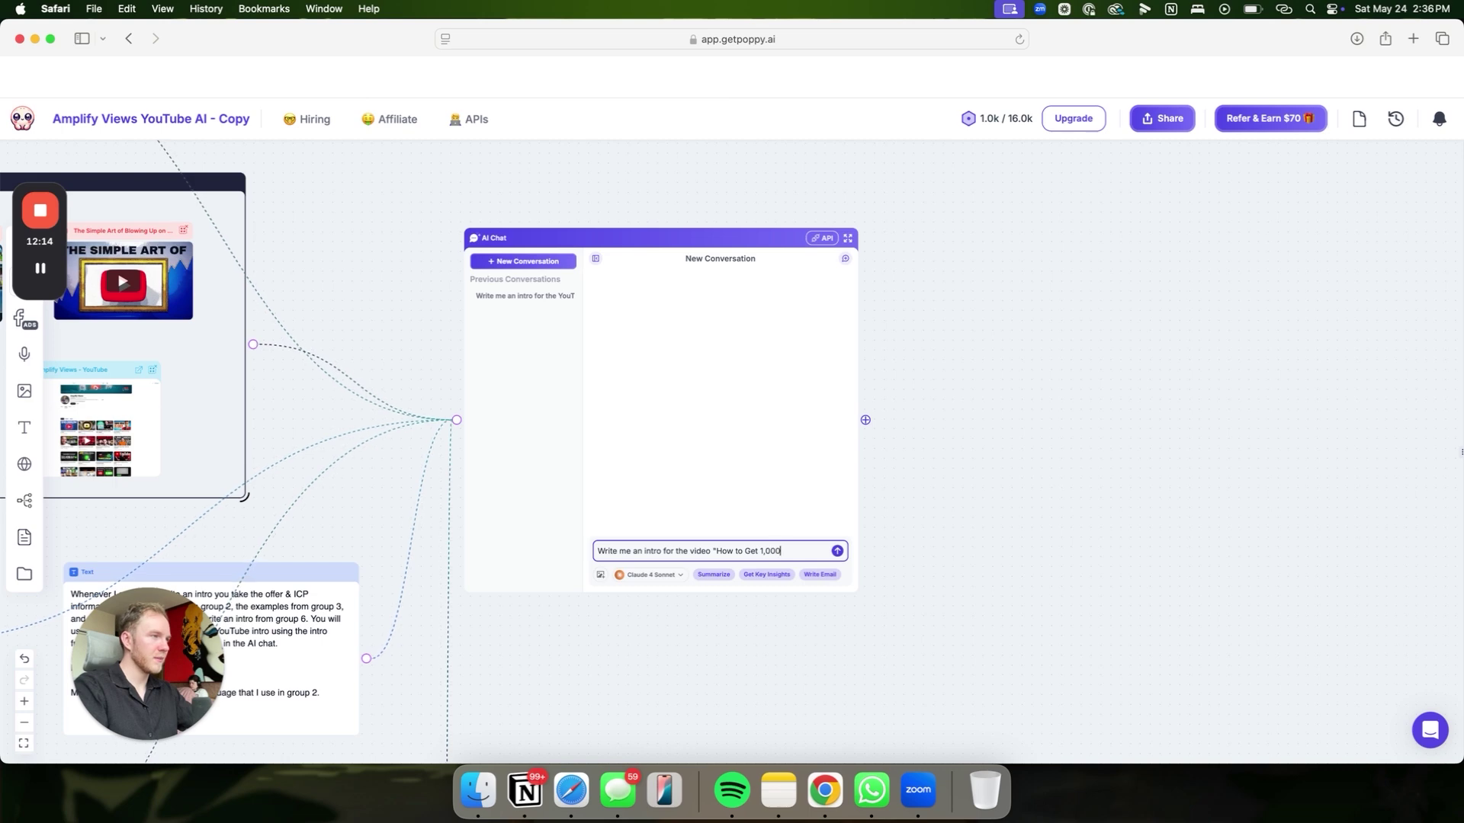
type(",000 Subscribers FAST\"")
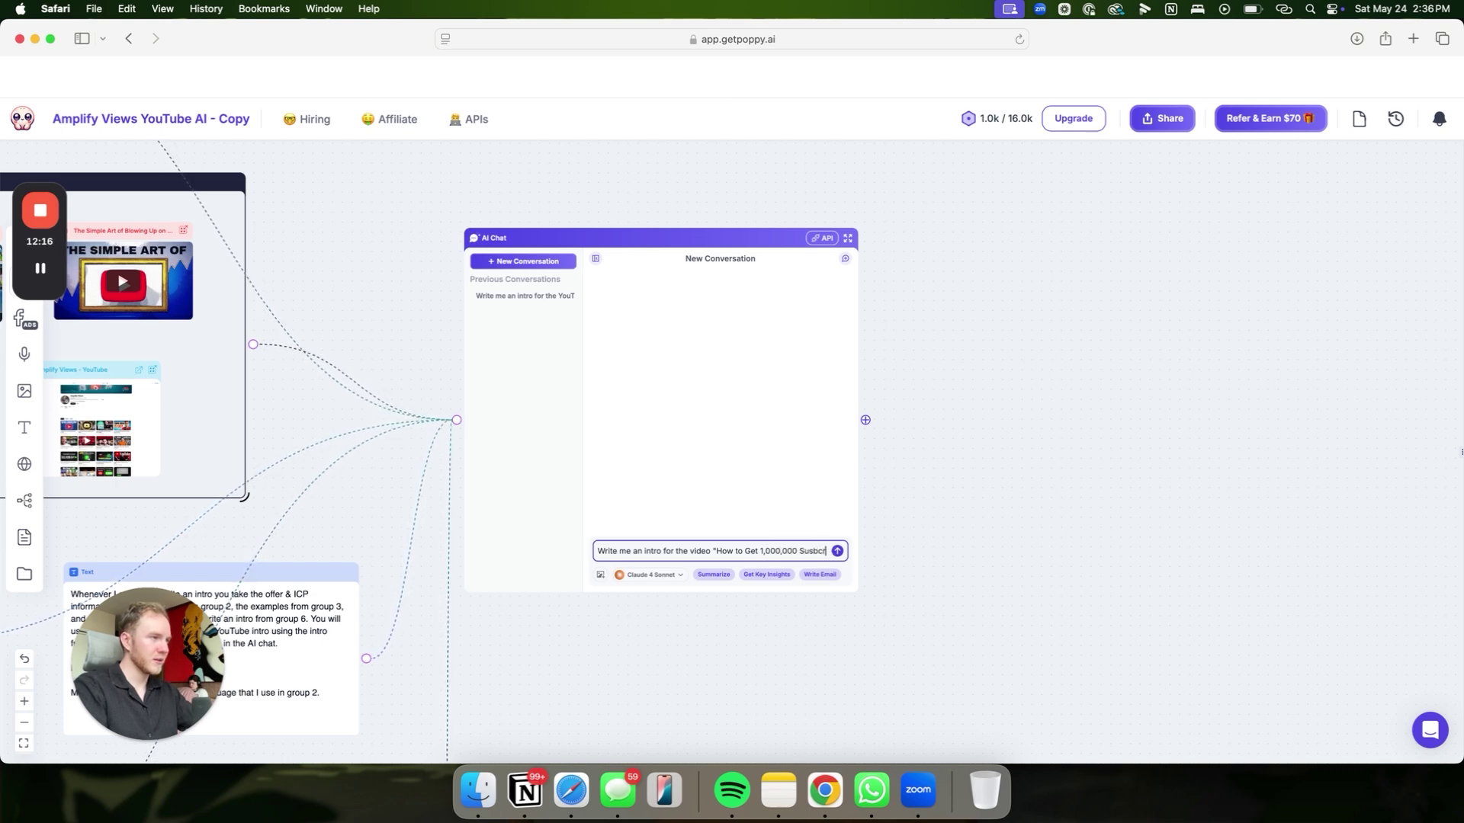
key("Return")
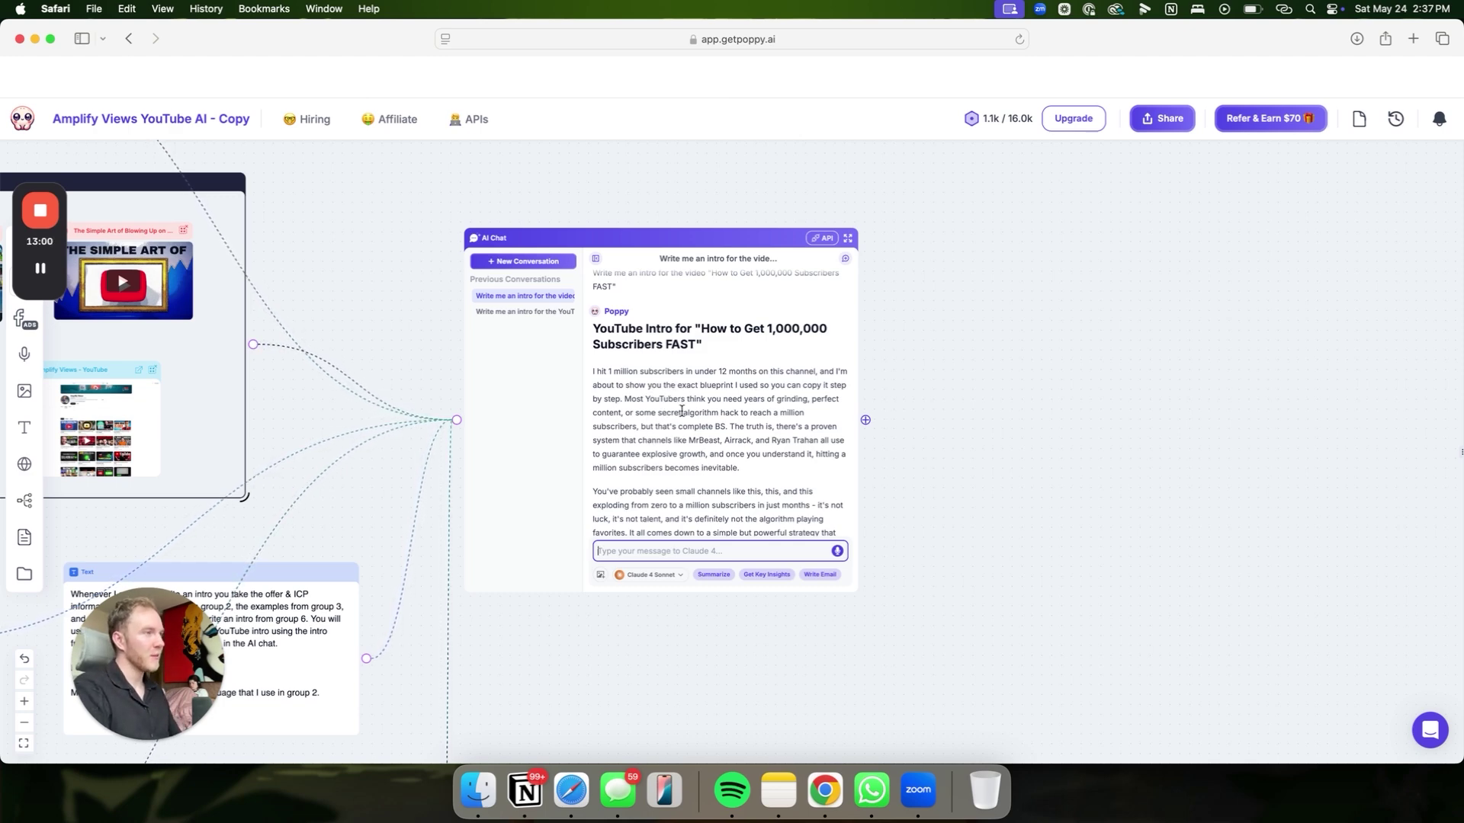
scroll(686, 412, "down", 2)
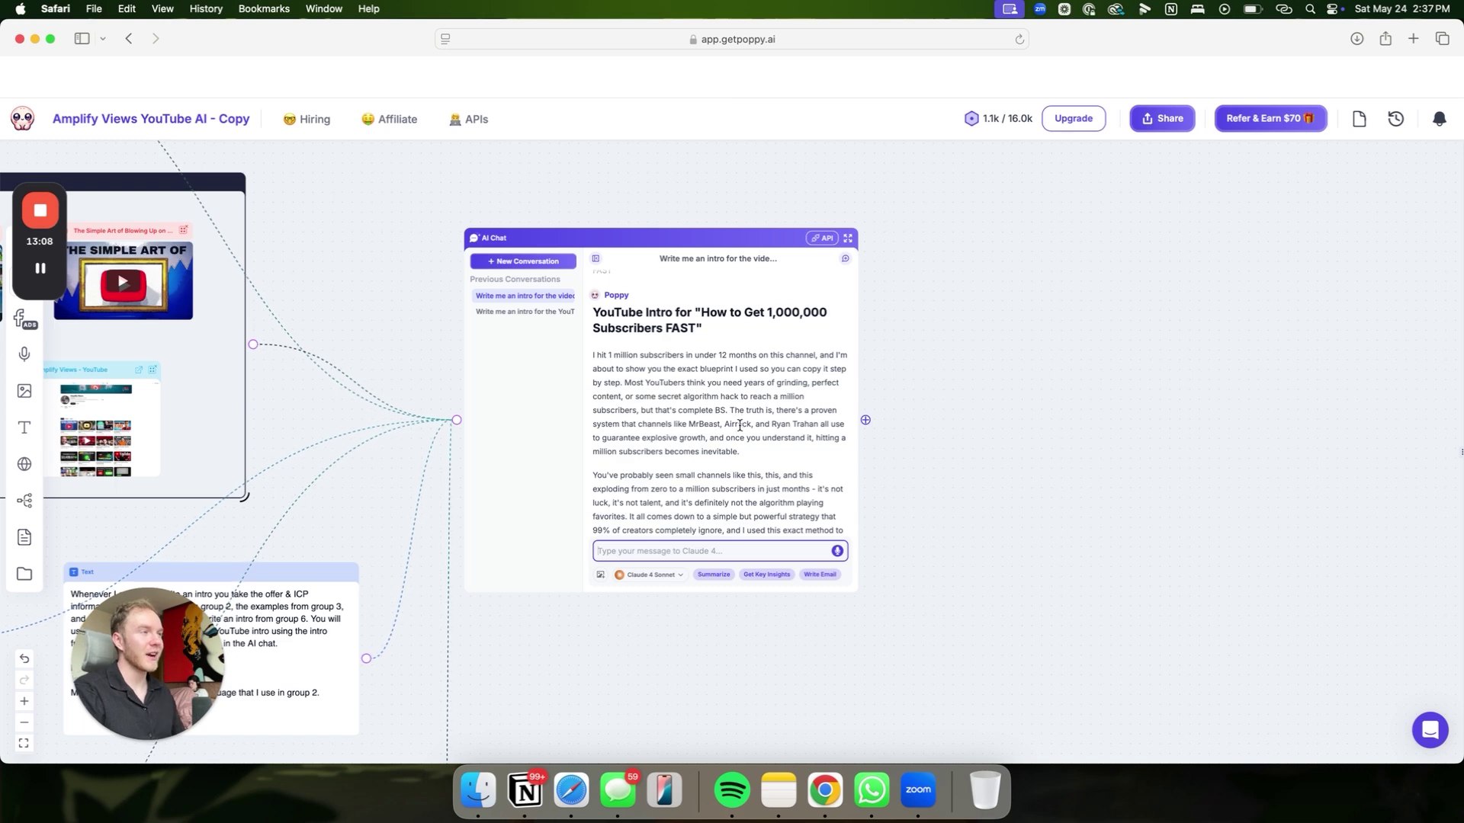
scroll(728, 423, "down", 1)
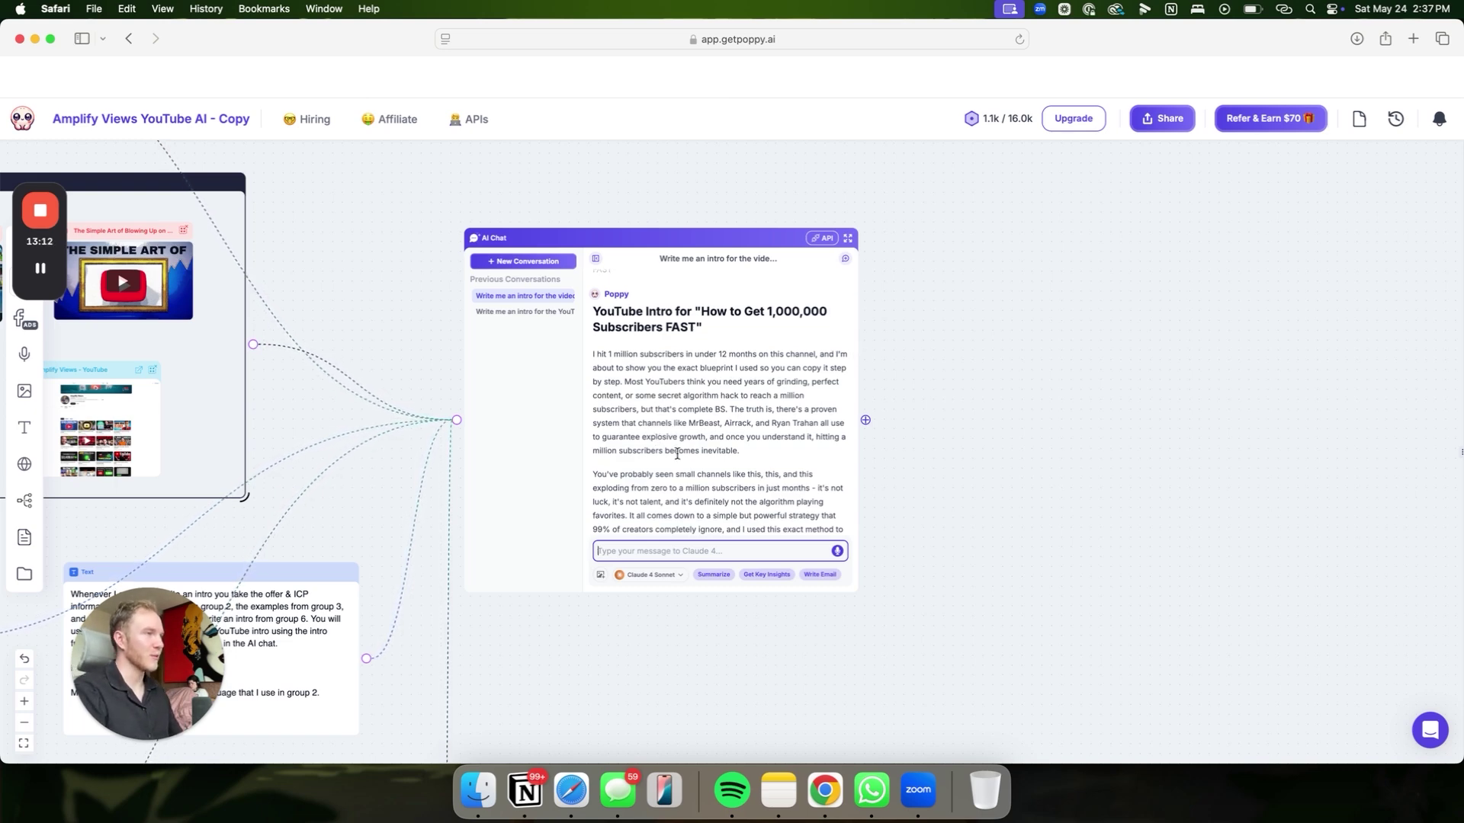
scroll(677, 454, "down", 3)
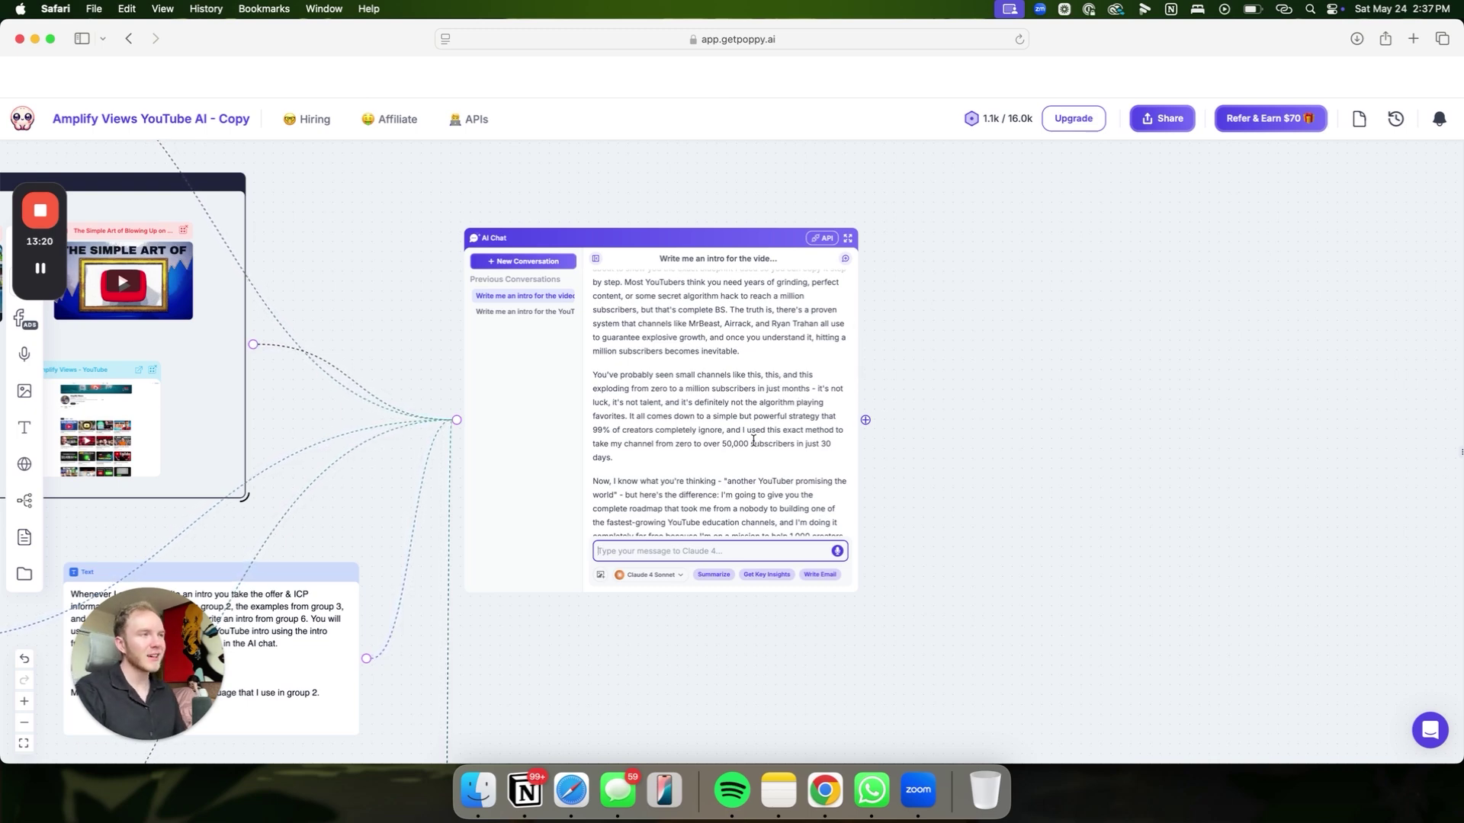
scroll(728, 421, "down", 2)
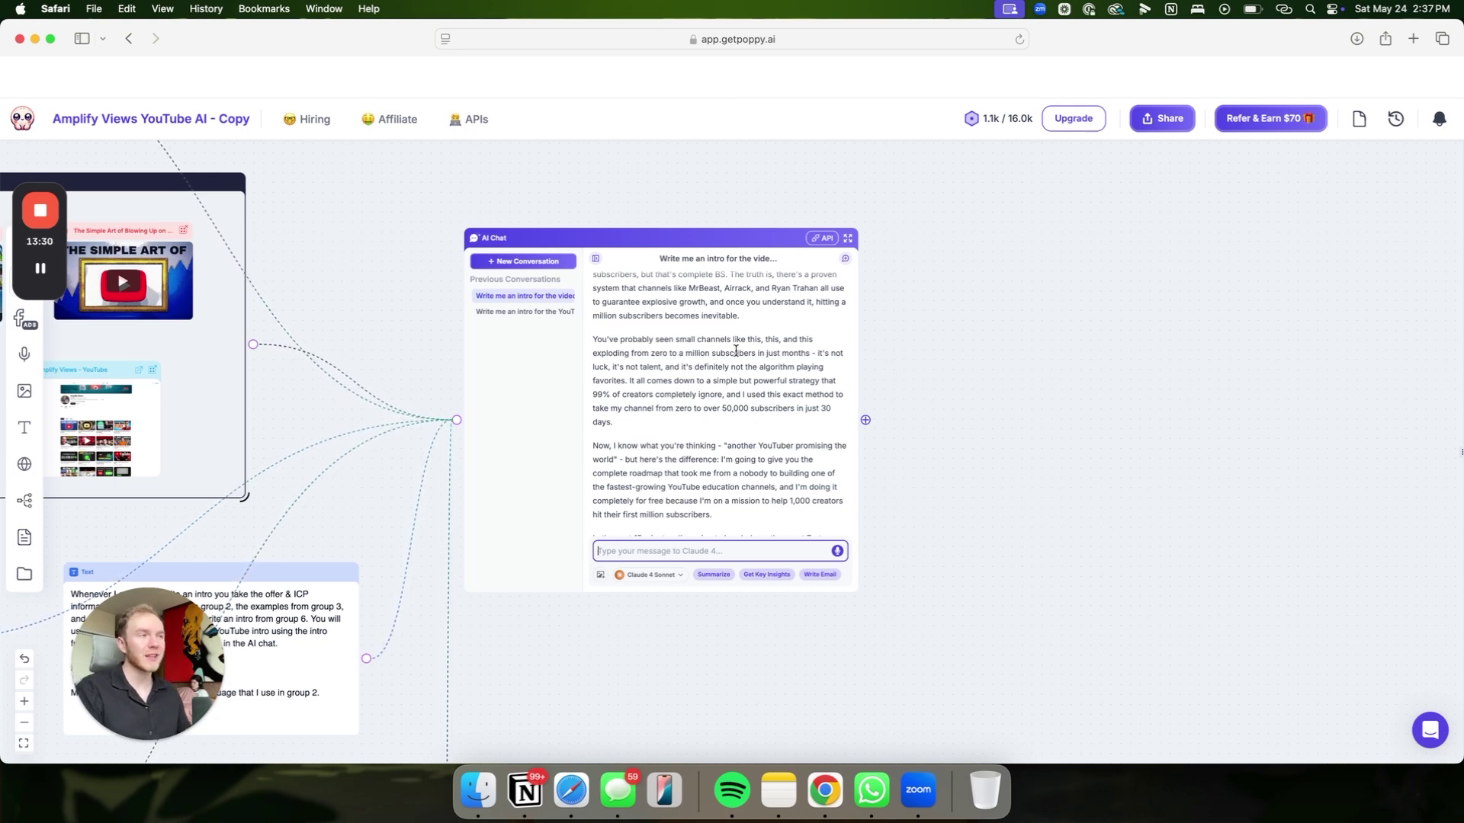
scroll(735, 350, "down", 3)
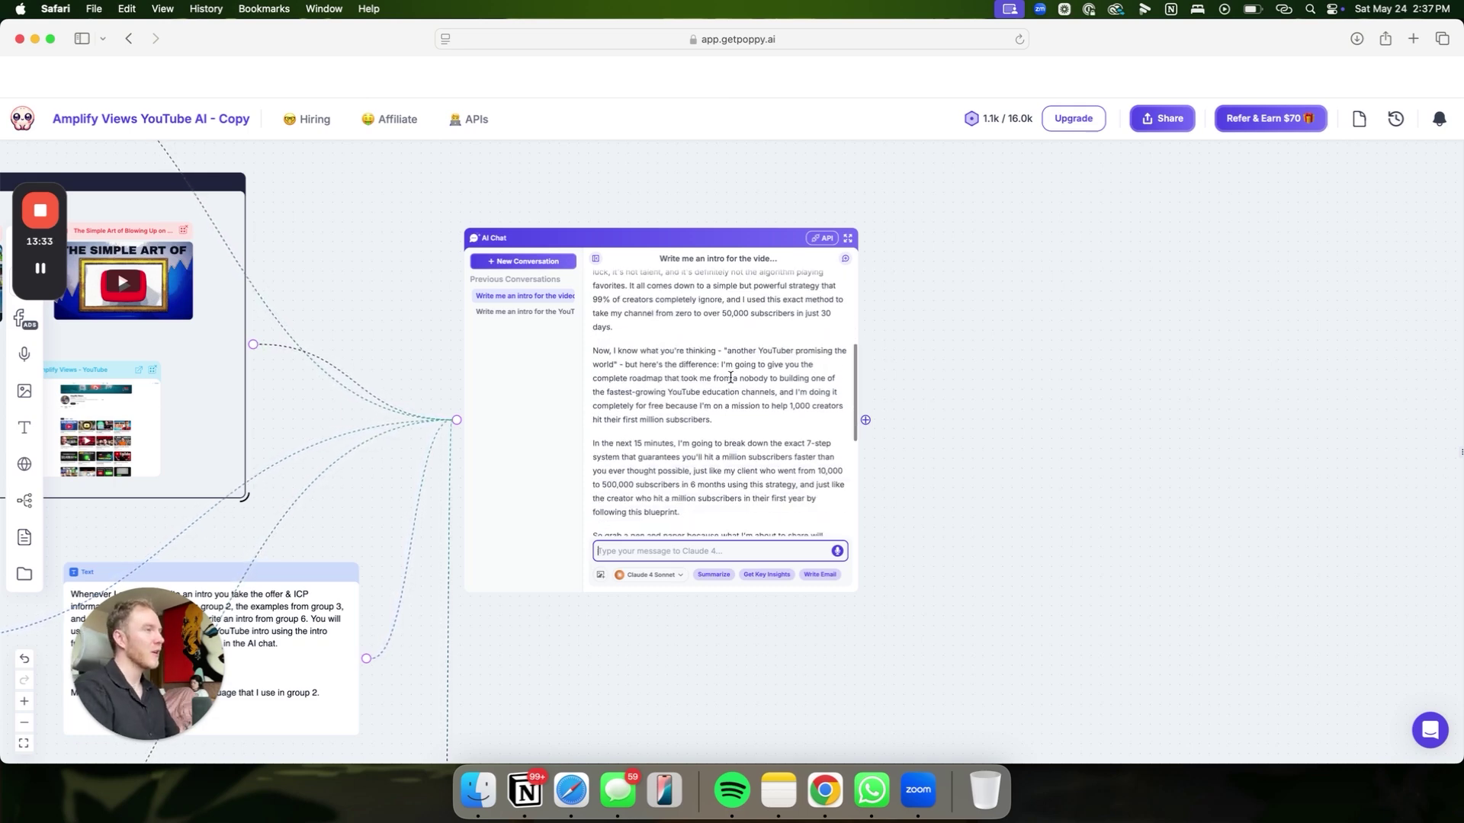
scroll(717, 373, "down", 1)
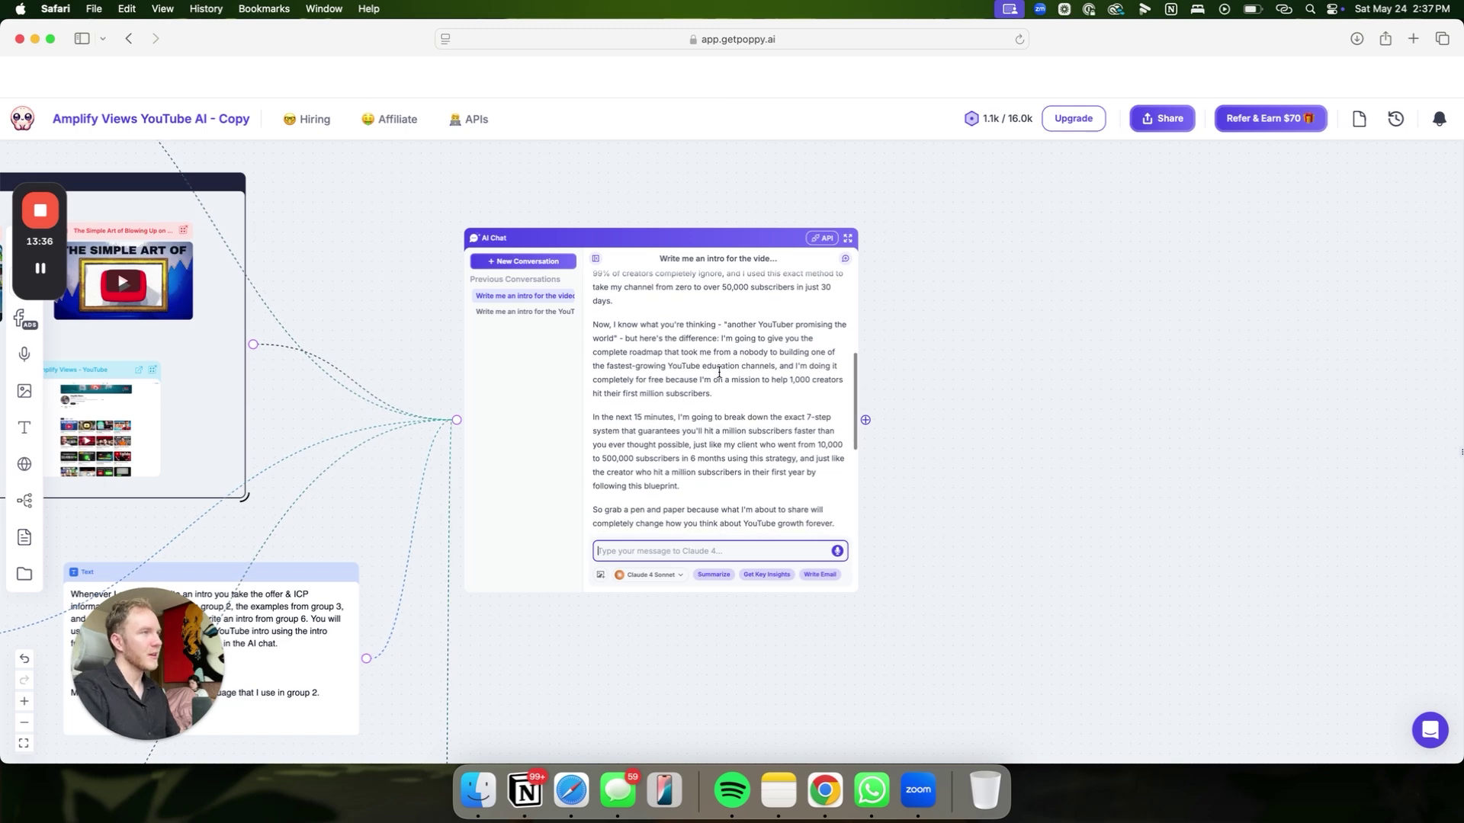
scroll(689, 365, "down", 1)
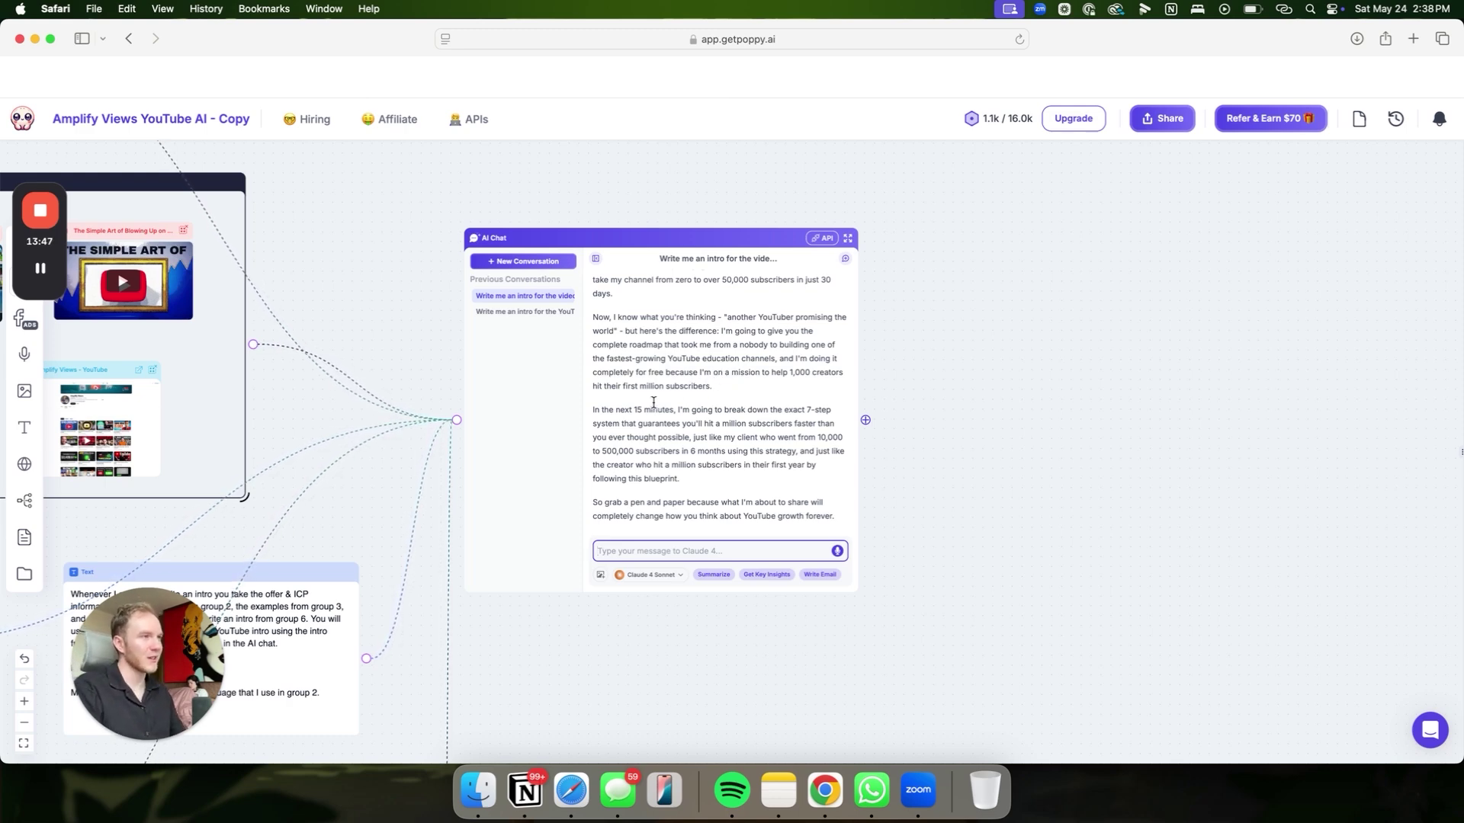
scroll(656, 385, "down", 1)
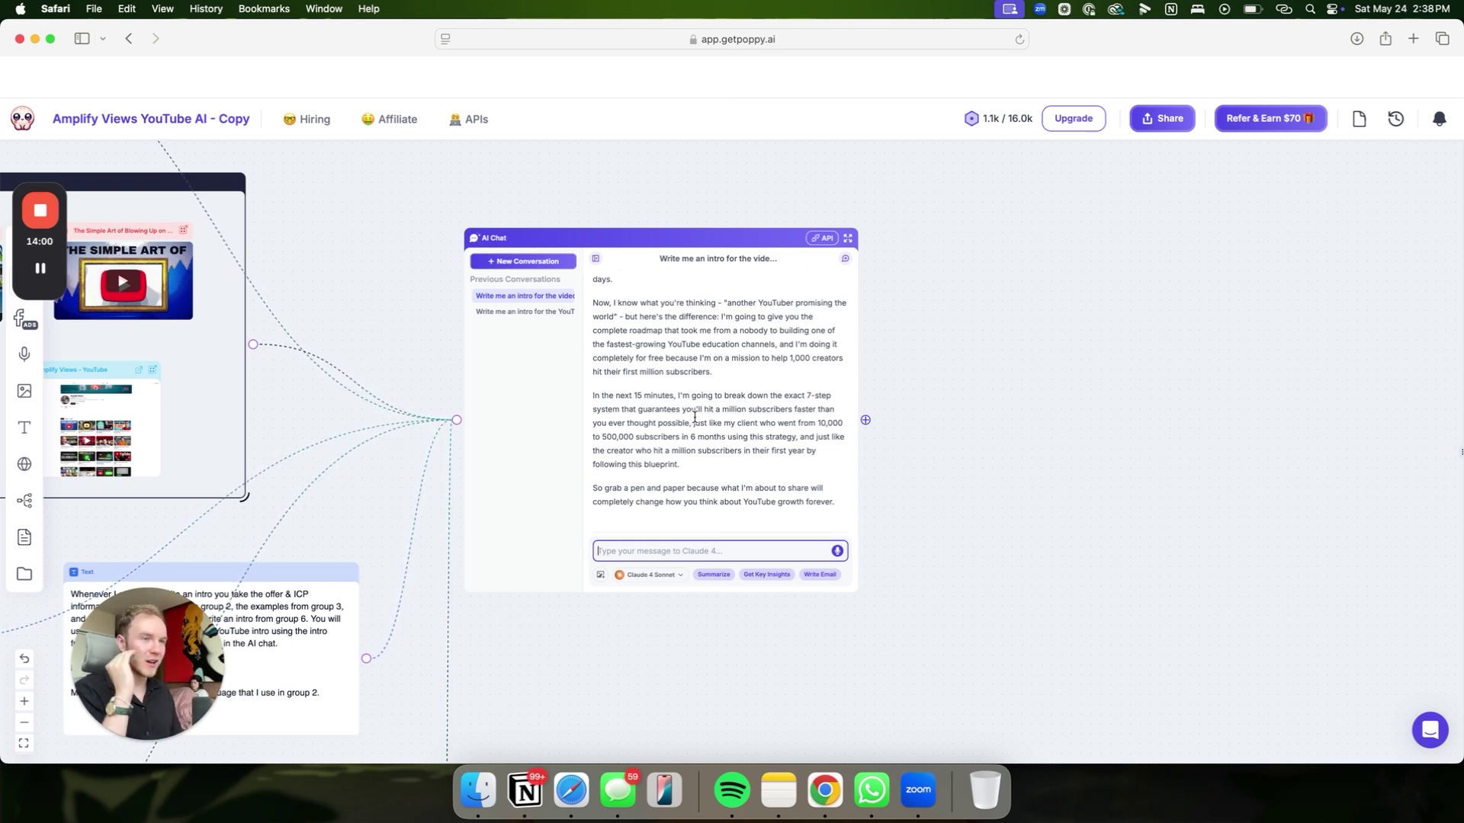
scroll(695, 417, "up", 3)
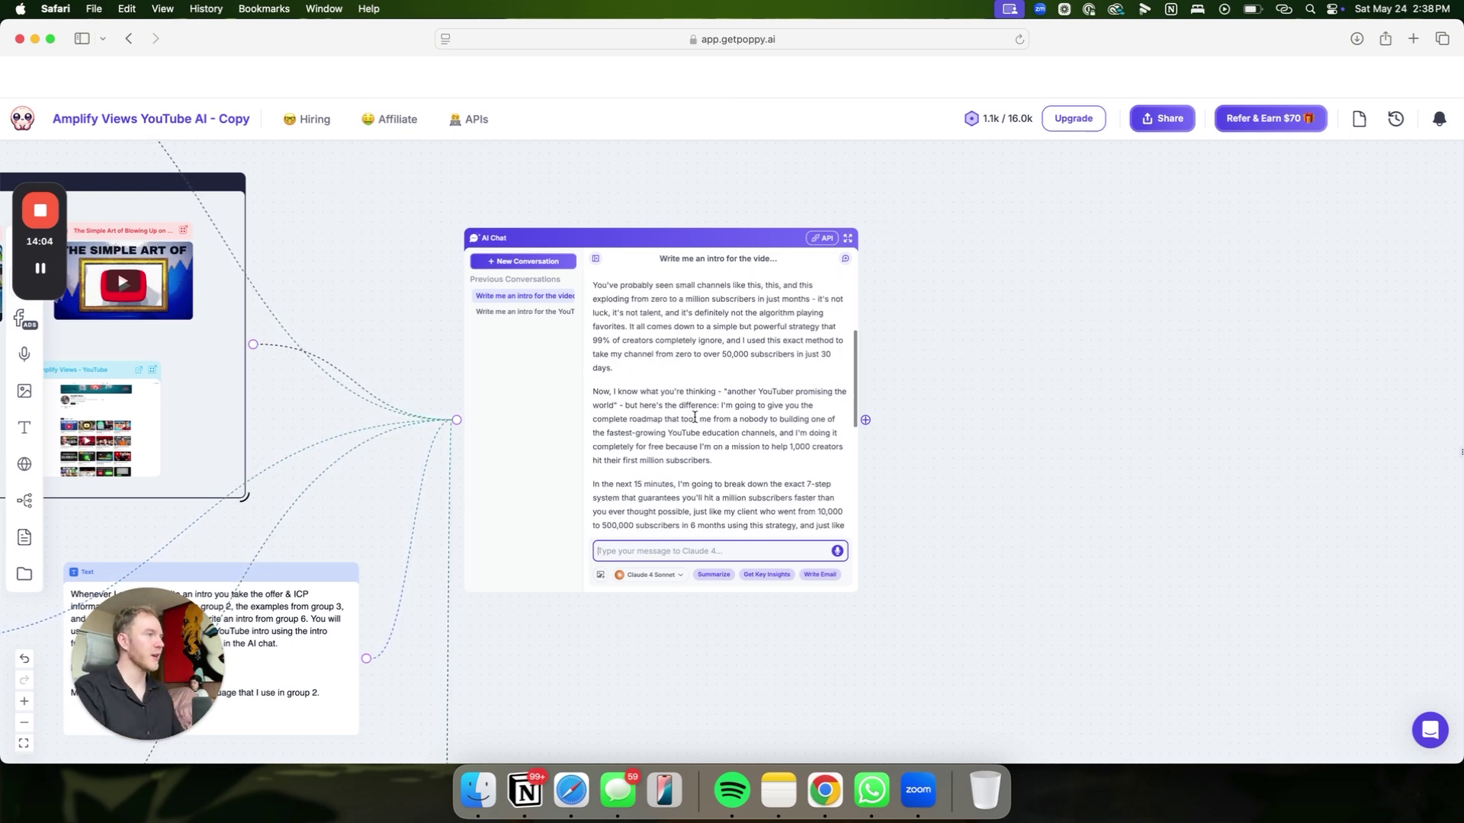
scroll(694, 417, "up", 3)
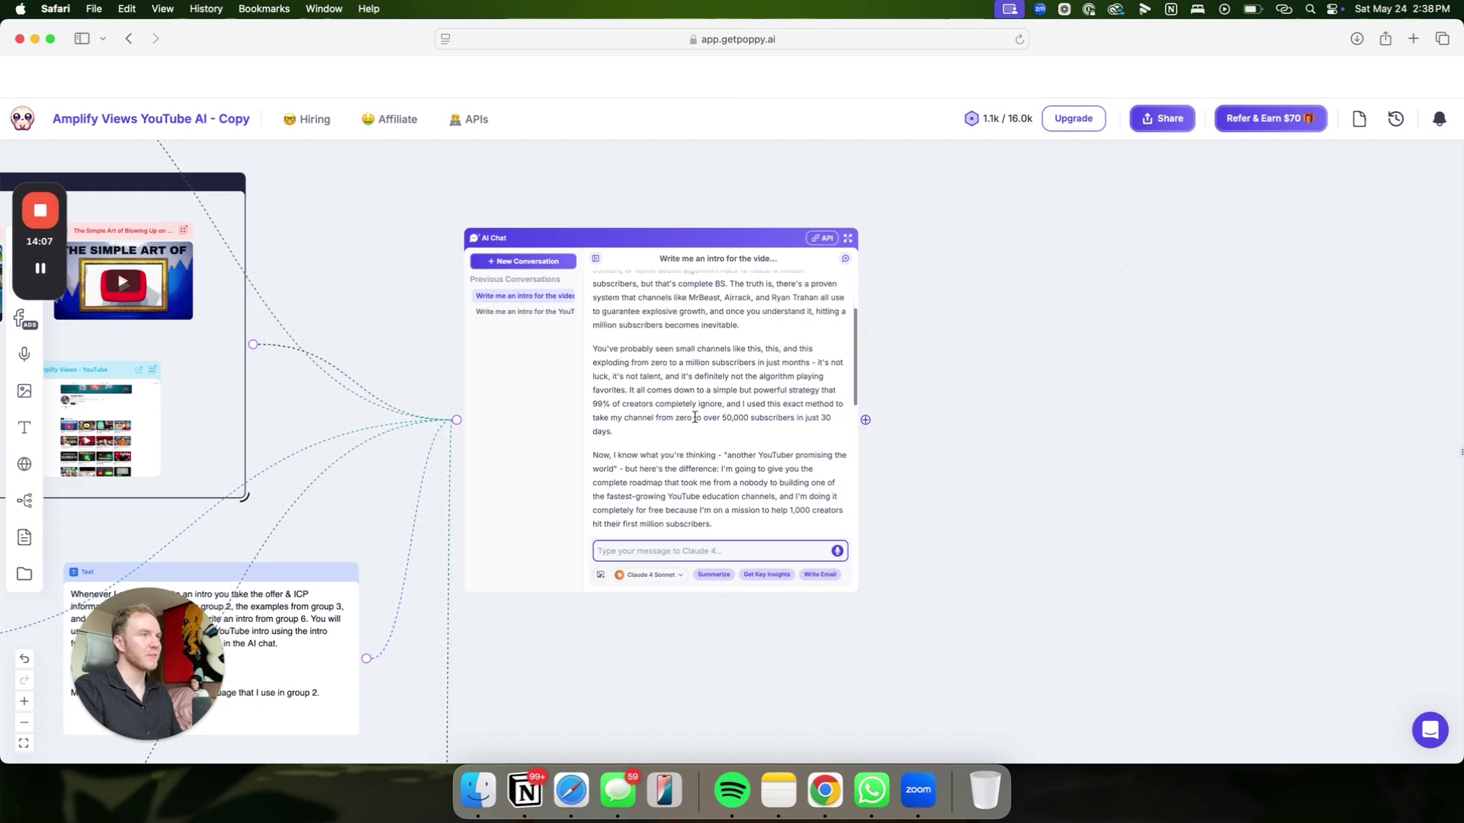
scroll(694, 417, "up", 3)
scroll(698, 413, "down", 8)
scroll(700, 409, "up", 3)
scroll(700, 409, "up", 5)
- Pan down and left across the board to the Outro AI chat and its outro groups
scroll(700, 409, "down", 3)
scroll(481, 486, "down", 5)
scroll(481, 486, "left", 3)
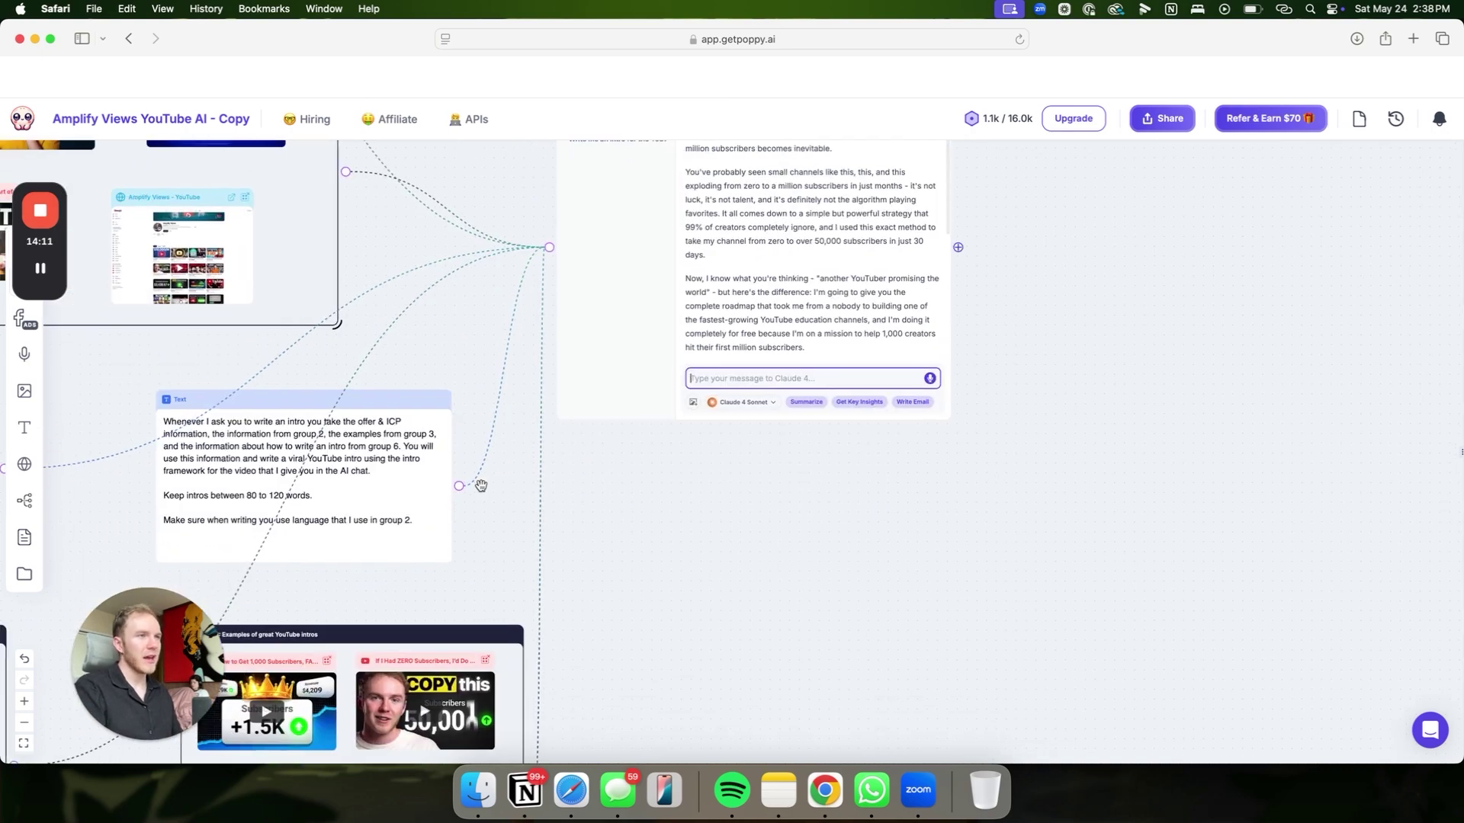
scroll(481, 486, "down", 5)
scroll(481, 486, "left", 5)
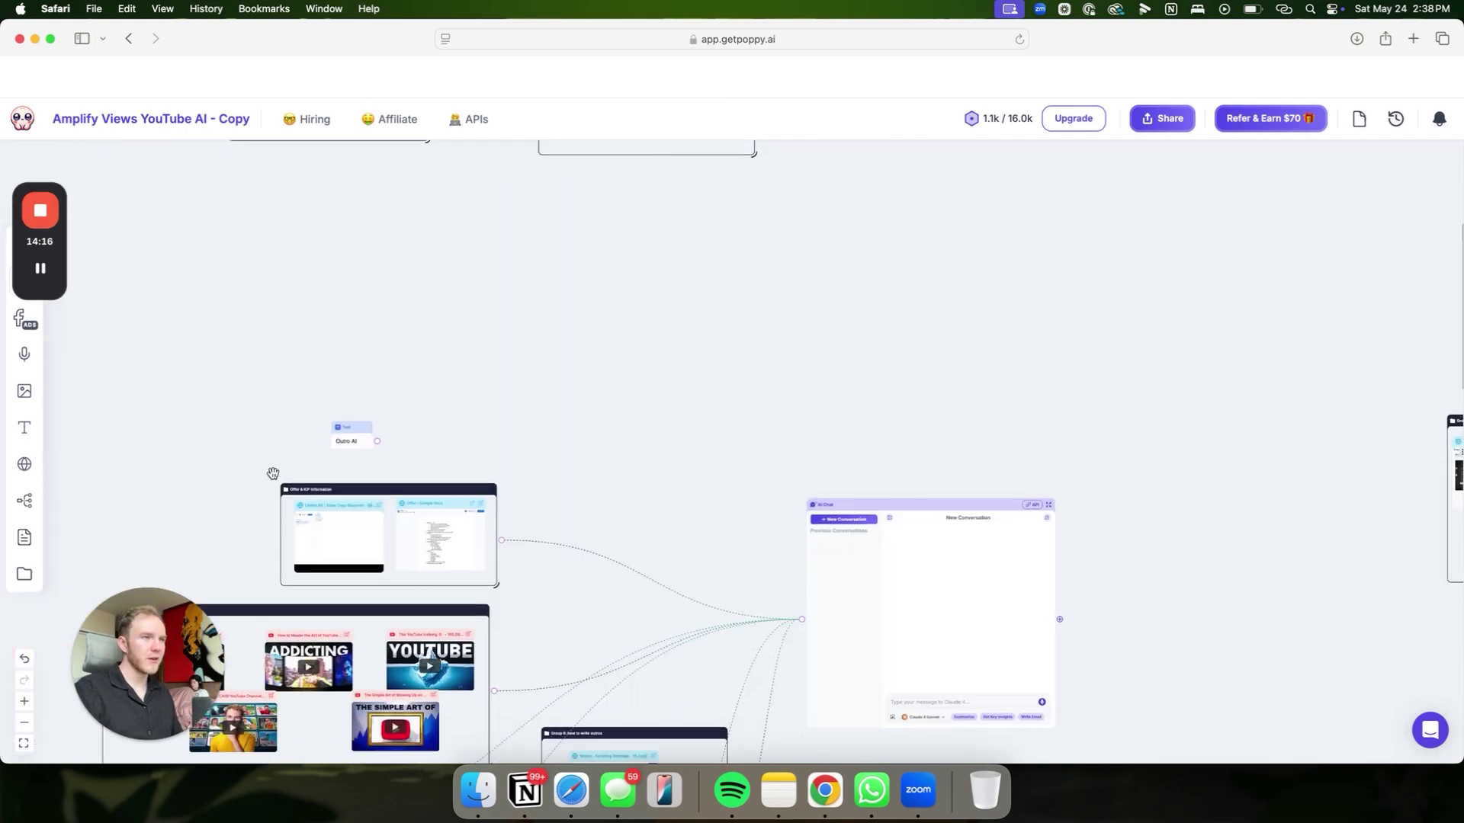
scroll(273, 474, "down", 3)
scroll(273, 474, "left", 4)
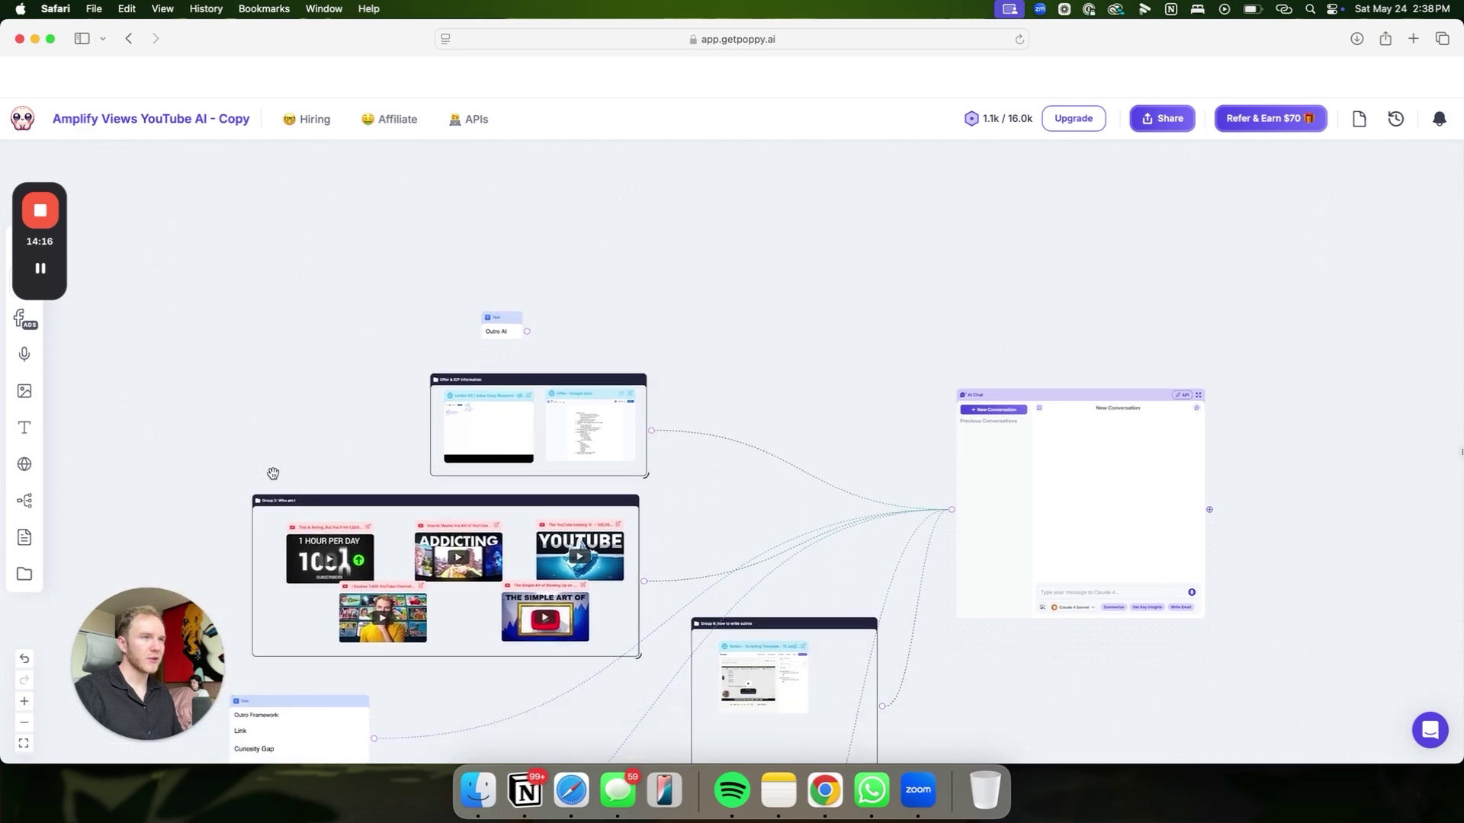
scroll(273, 473, "down", 4)
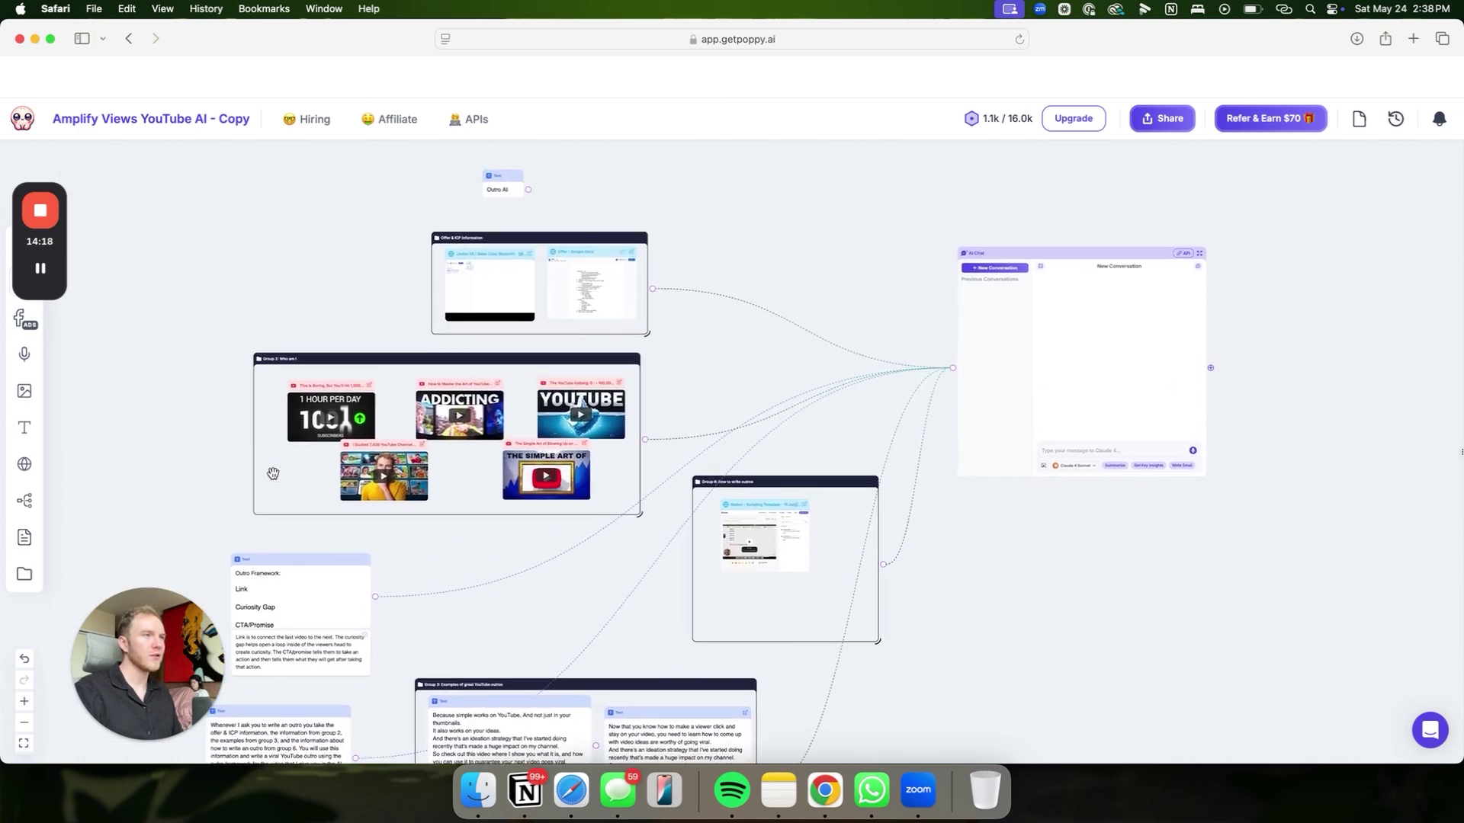
scroll(273, 473, "right", 1)
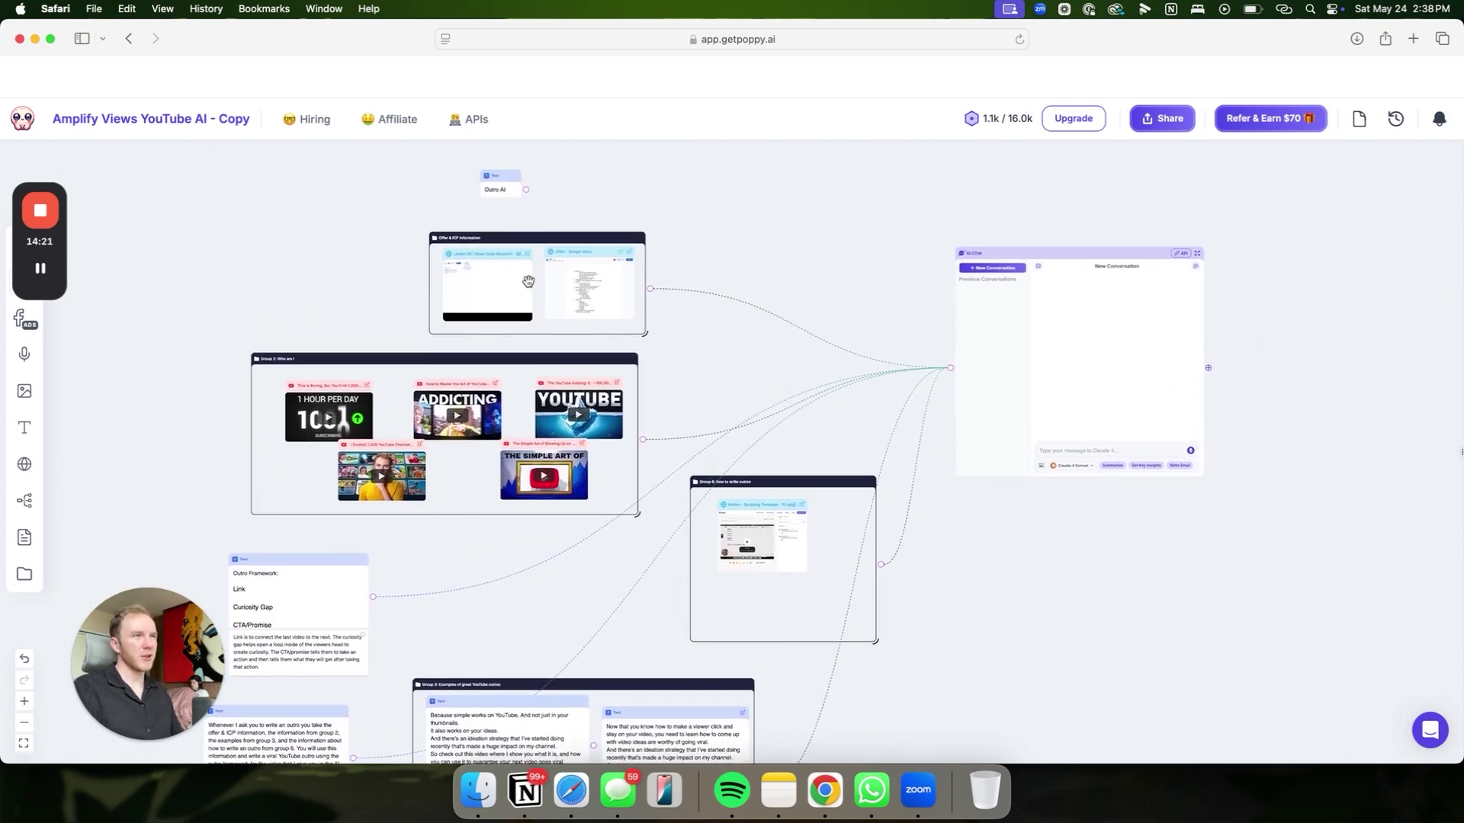
scroll(544, 330, "left", 3)
scroll(545, 331, "down", 1)
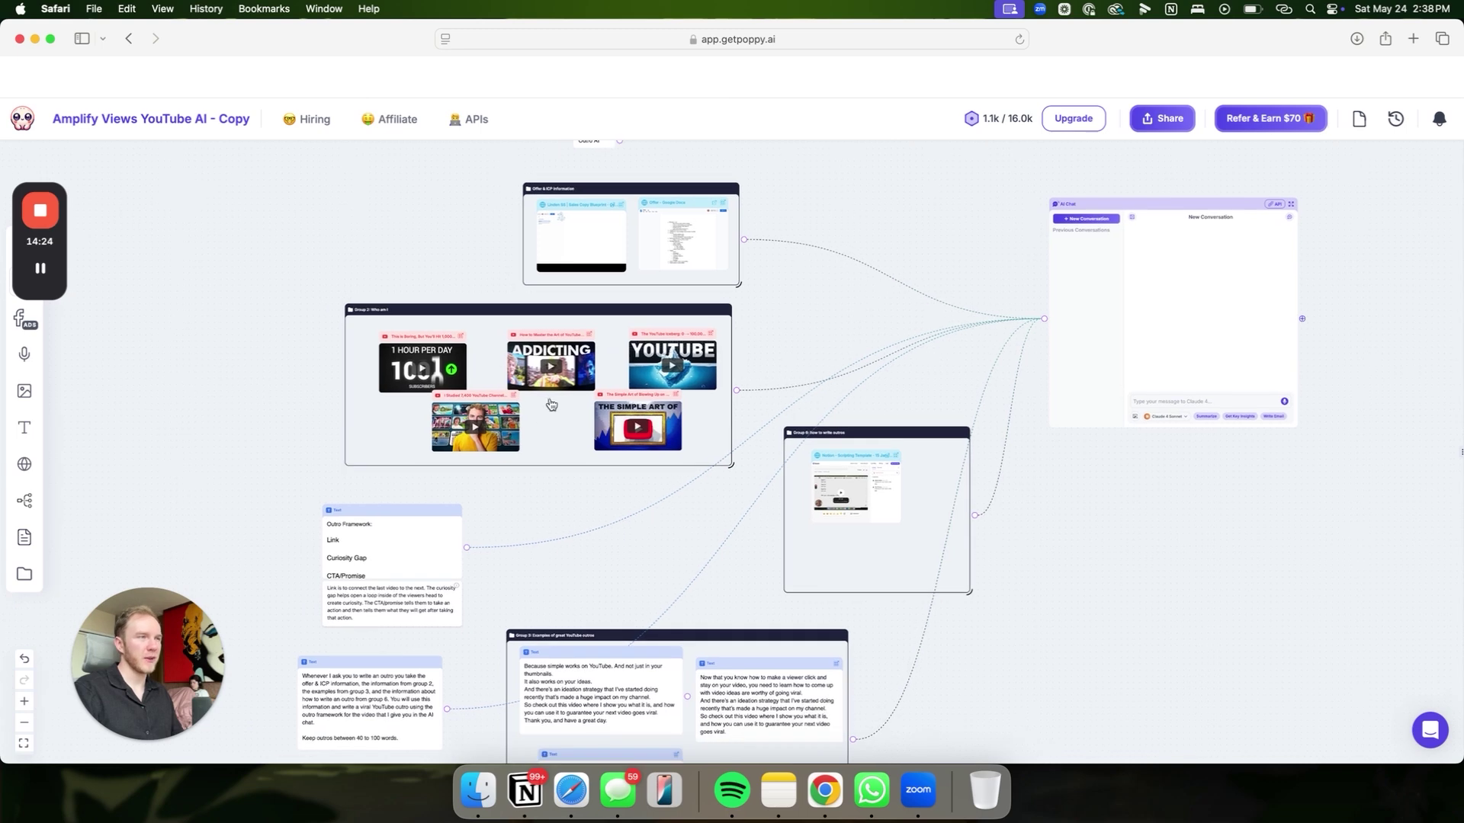
scroll(564, 373, "down", 5)
scroll(564, 373, "left", 2)
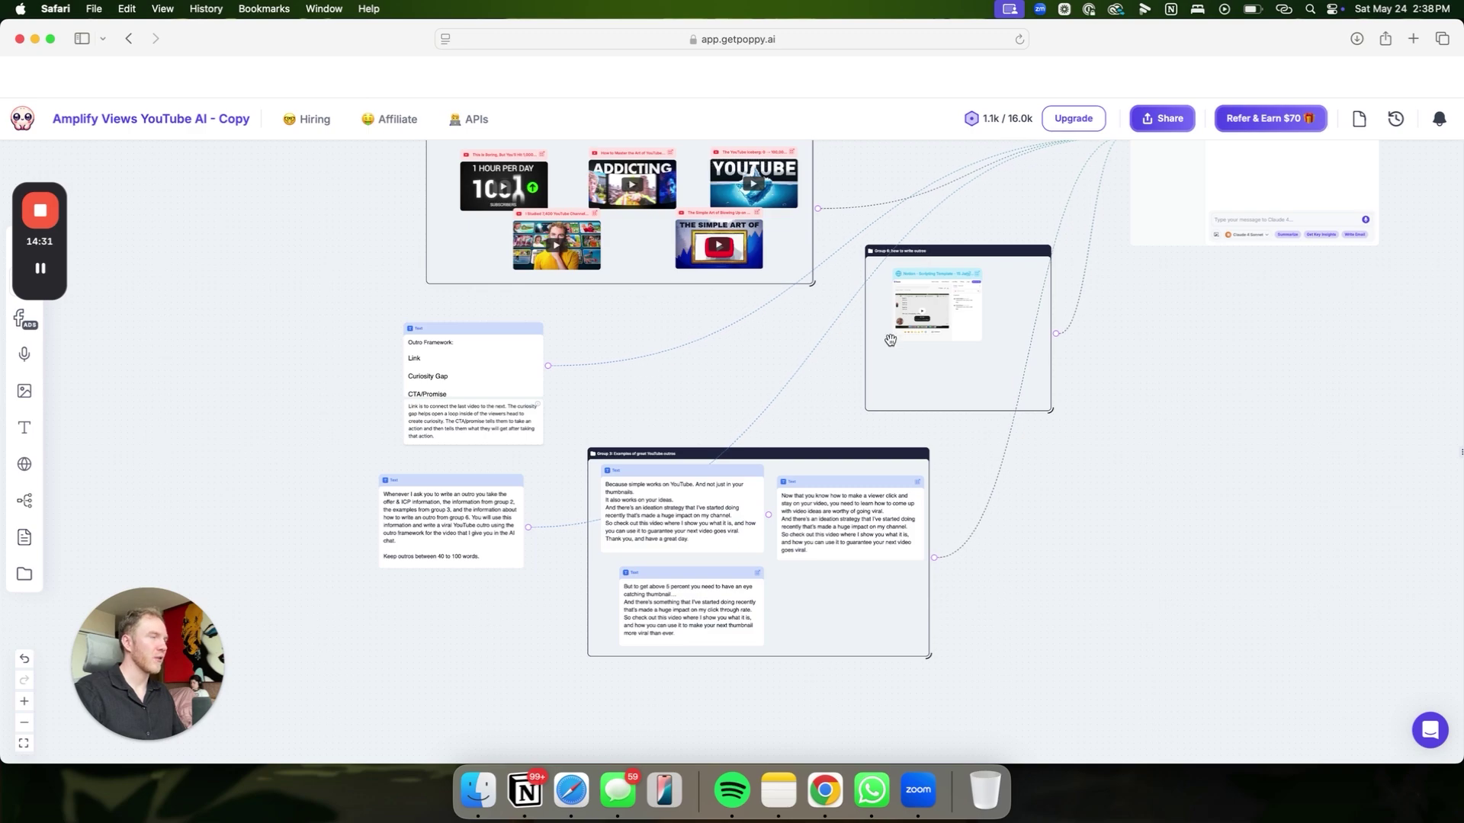
scroll(891, 342, "right", 5)
scroll(890, 342, "up", 1)
scroll(889, 342, "up", 5)
scroll(889, 341, "right", 8)
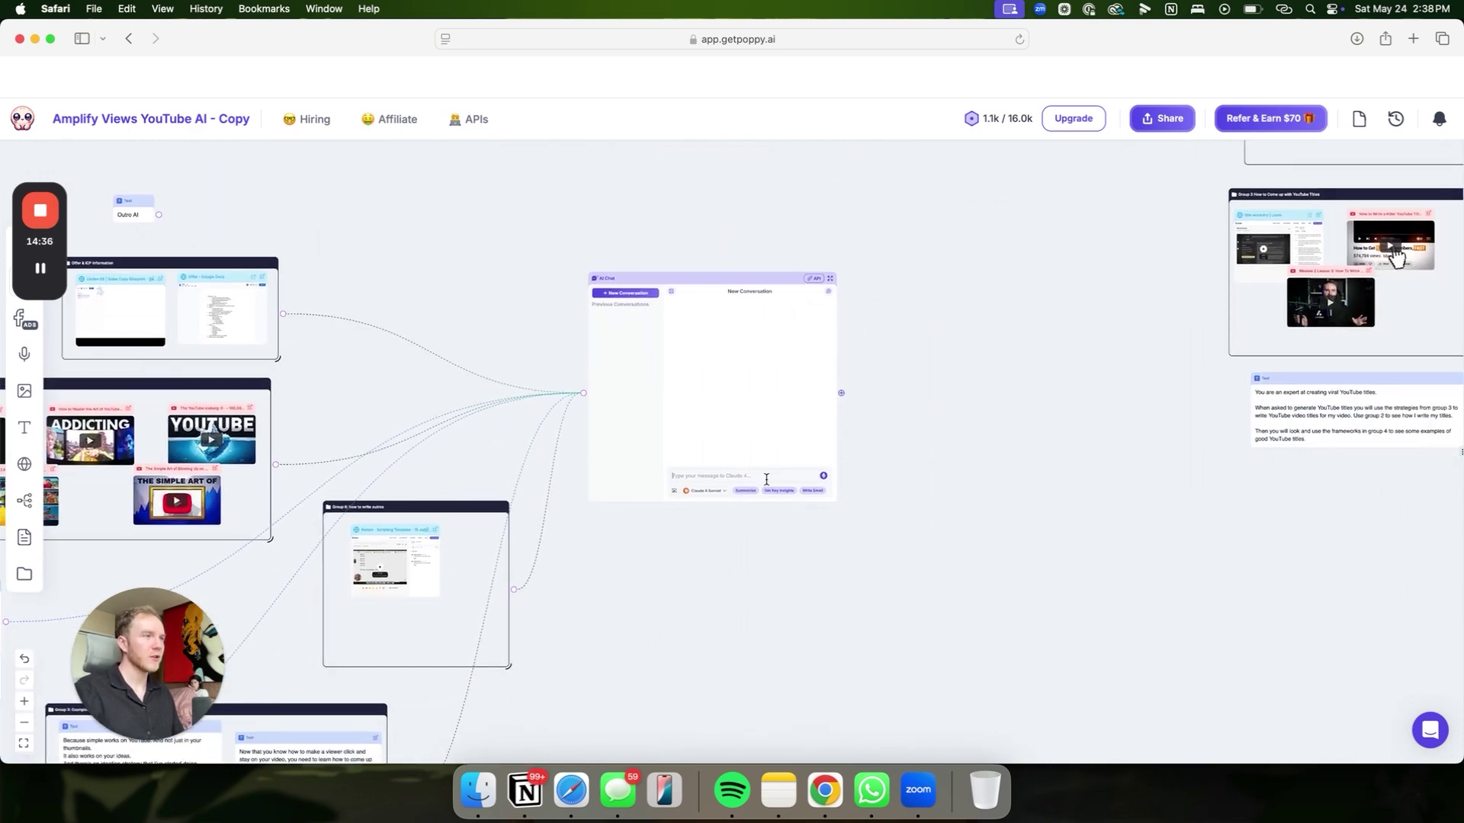
- Ask the outro chat for an outro to "how to get 1,000,000 subscribers" that connects to a thumbnails video
left_click(766, 479)
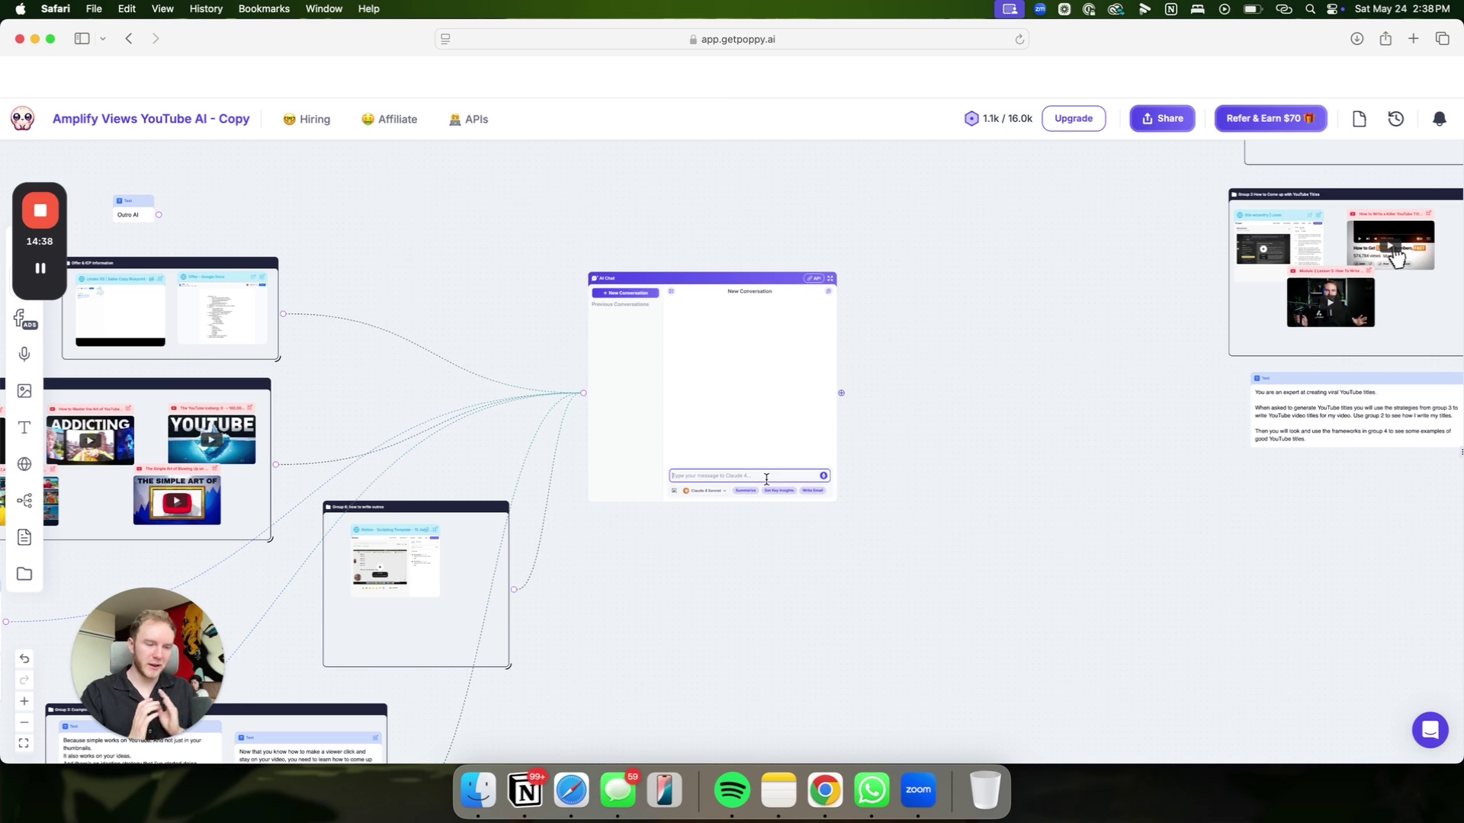
type("Write me an outro for the video \"how to get 1,0")
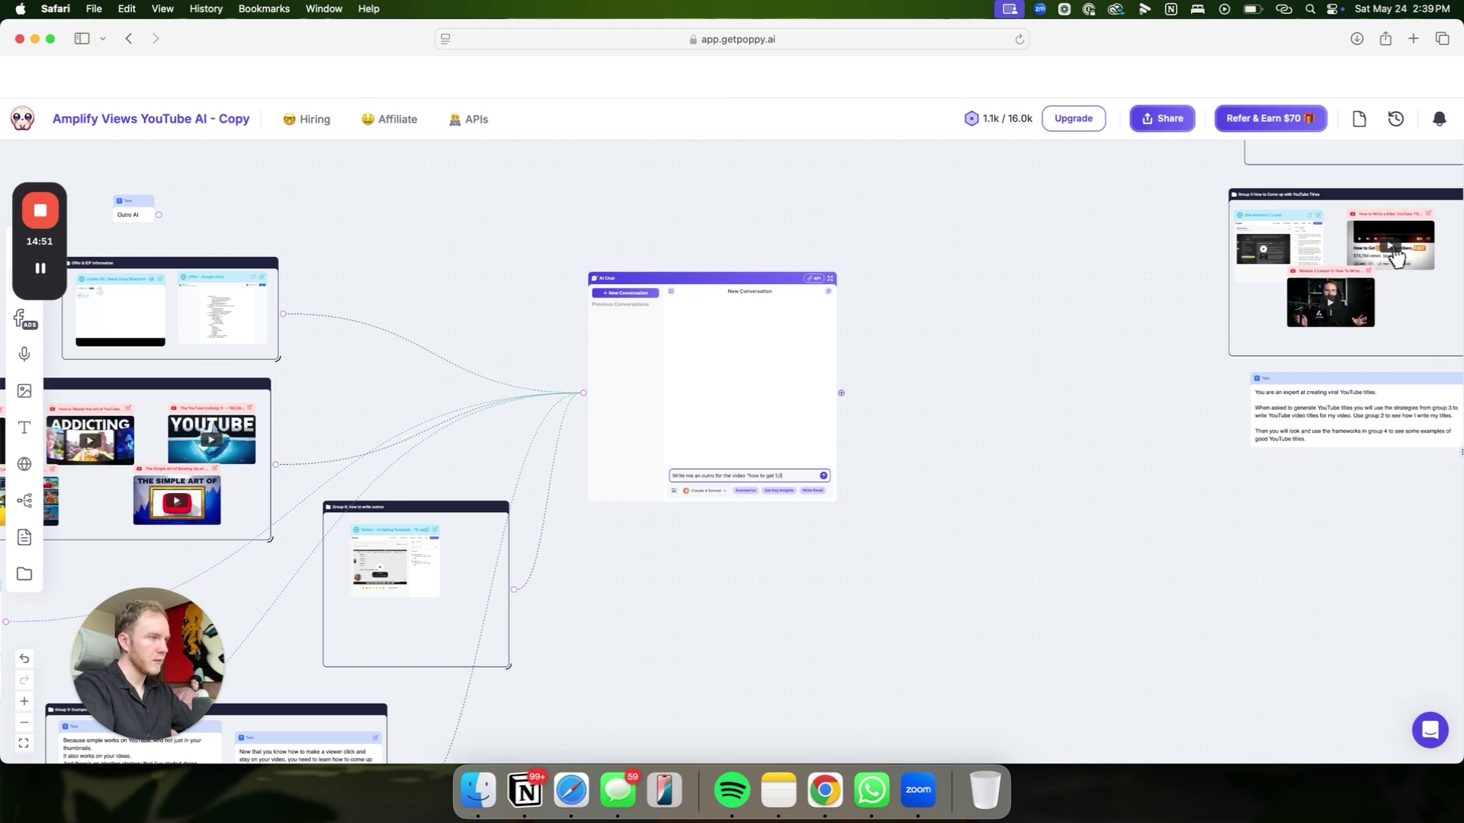
type("00,000 subscribers fast")
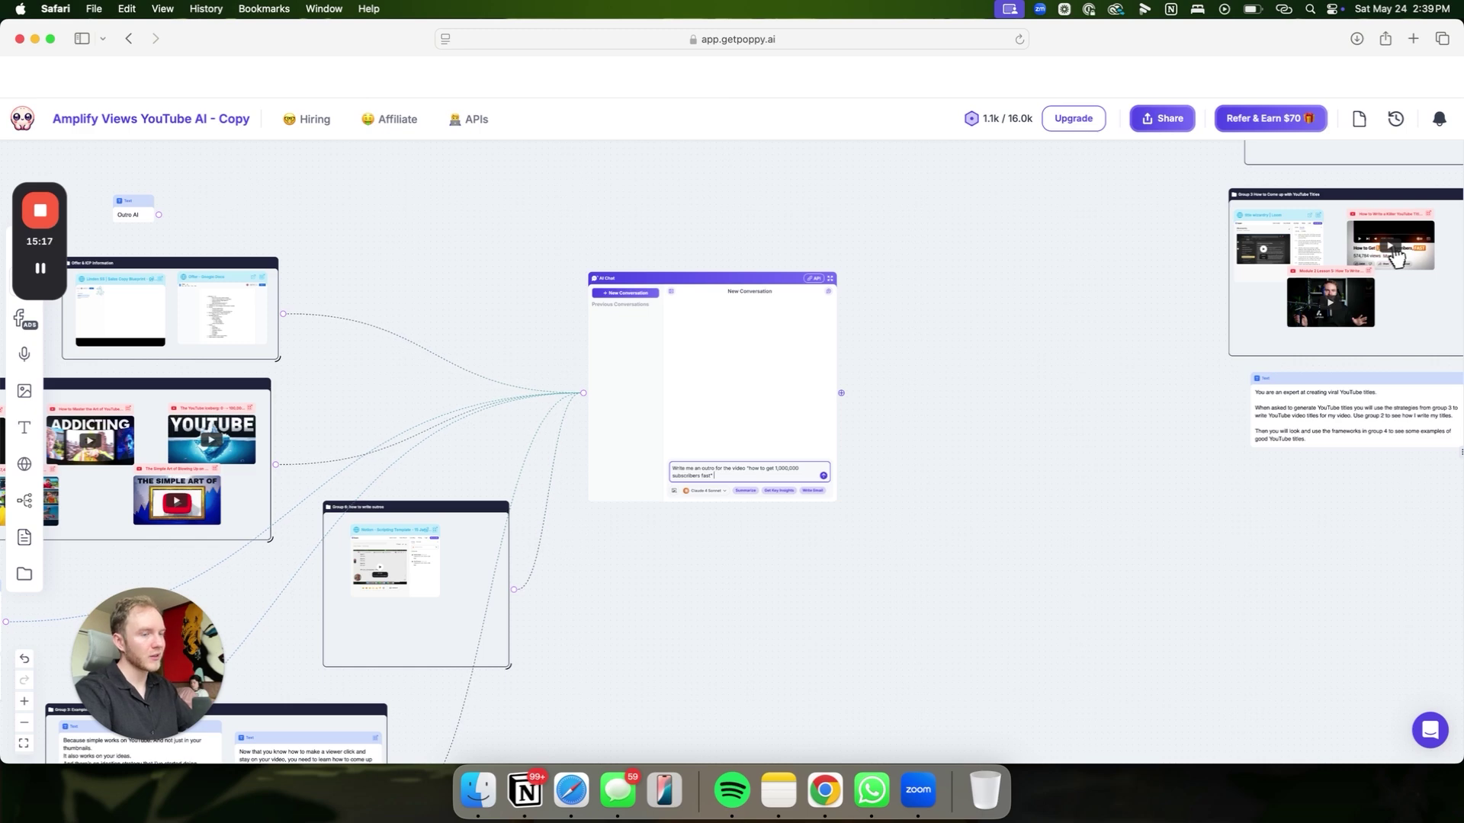
type("connect it to a")
type("nother video that talks about how to w")
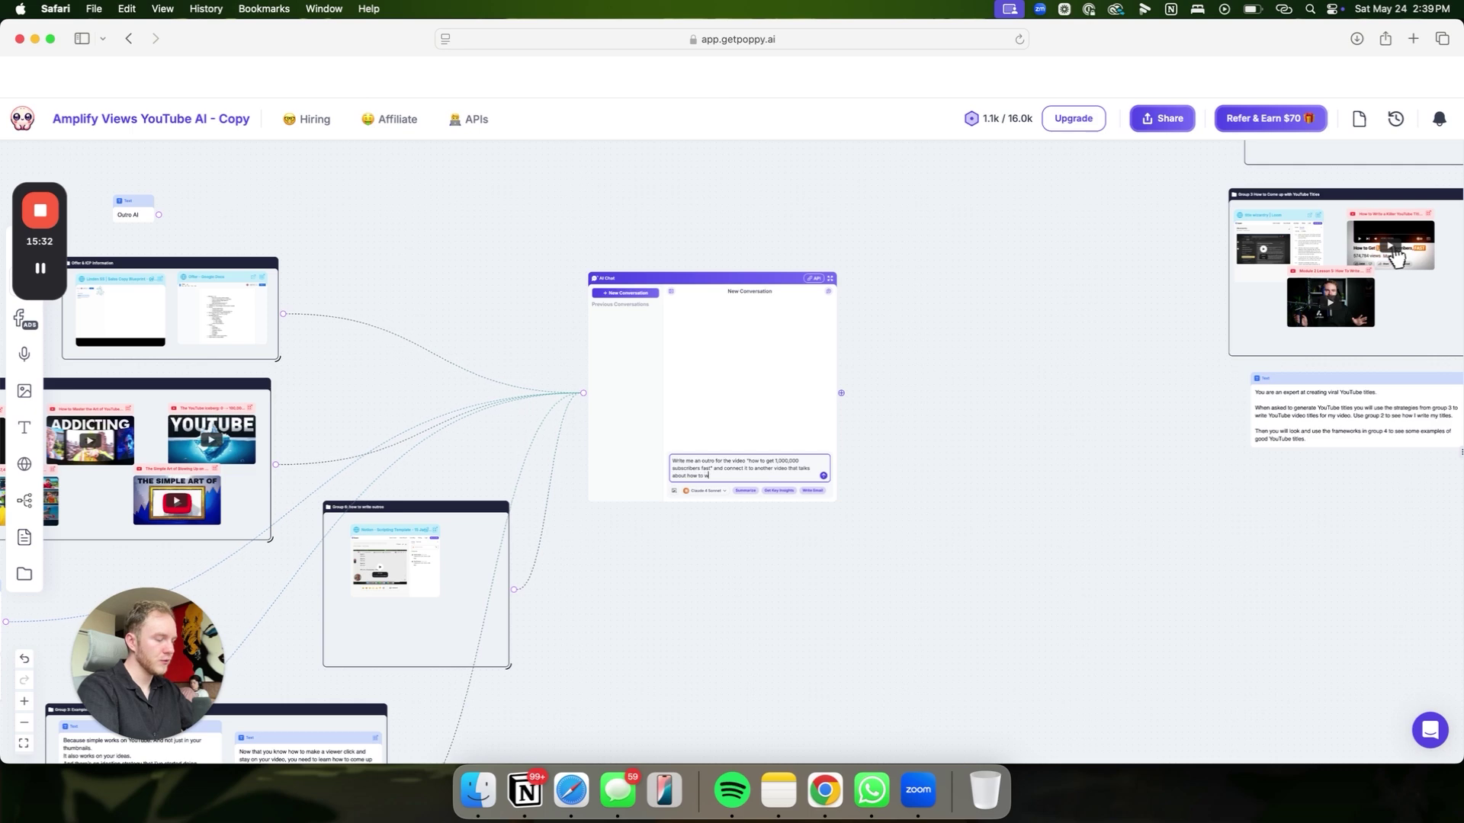
type("humbnails")
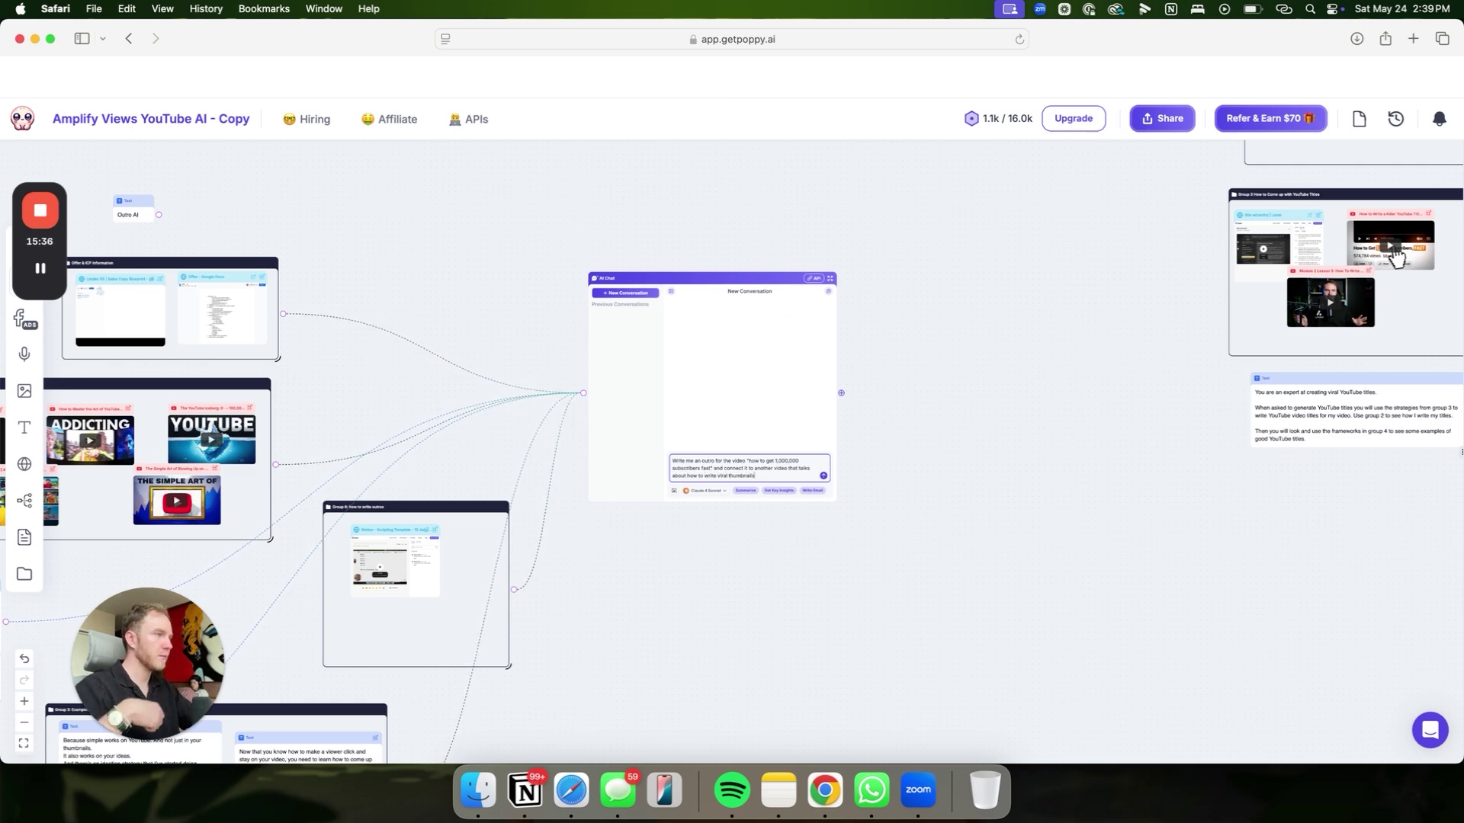
key("Return")
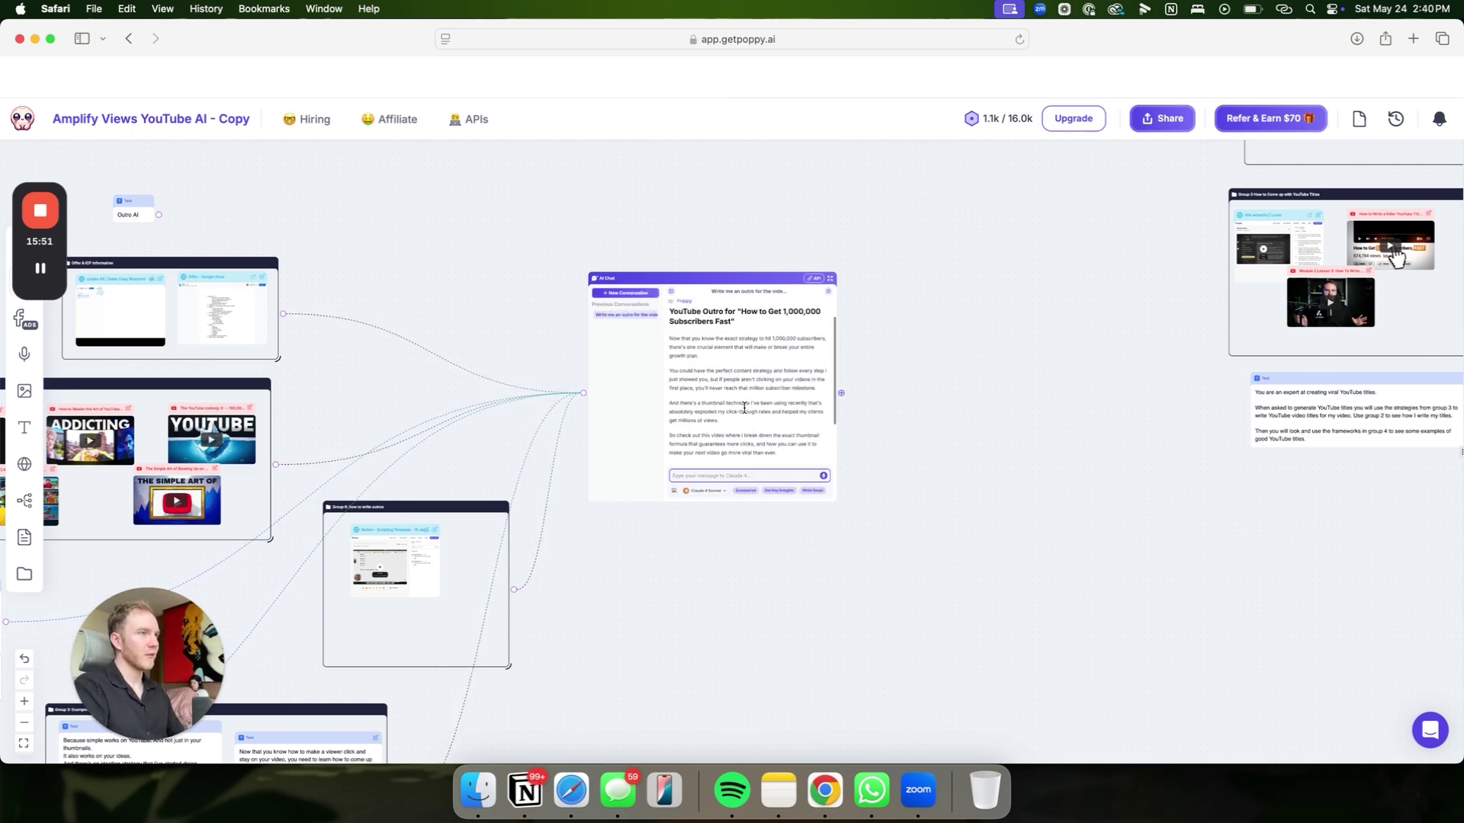
scroll(744, 408, "down", 2)
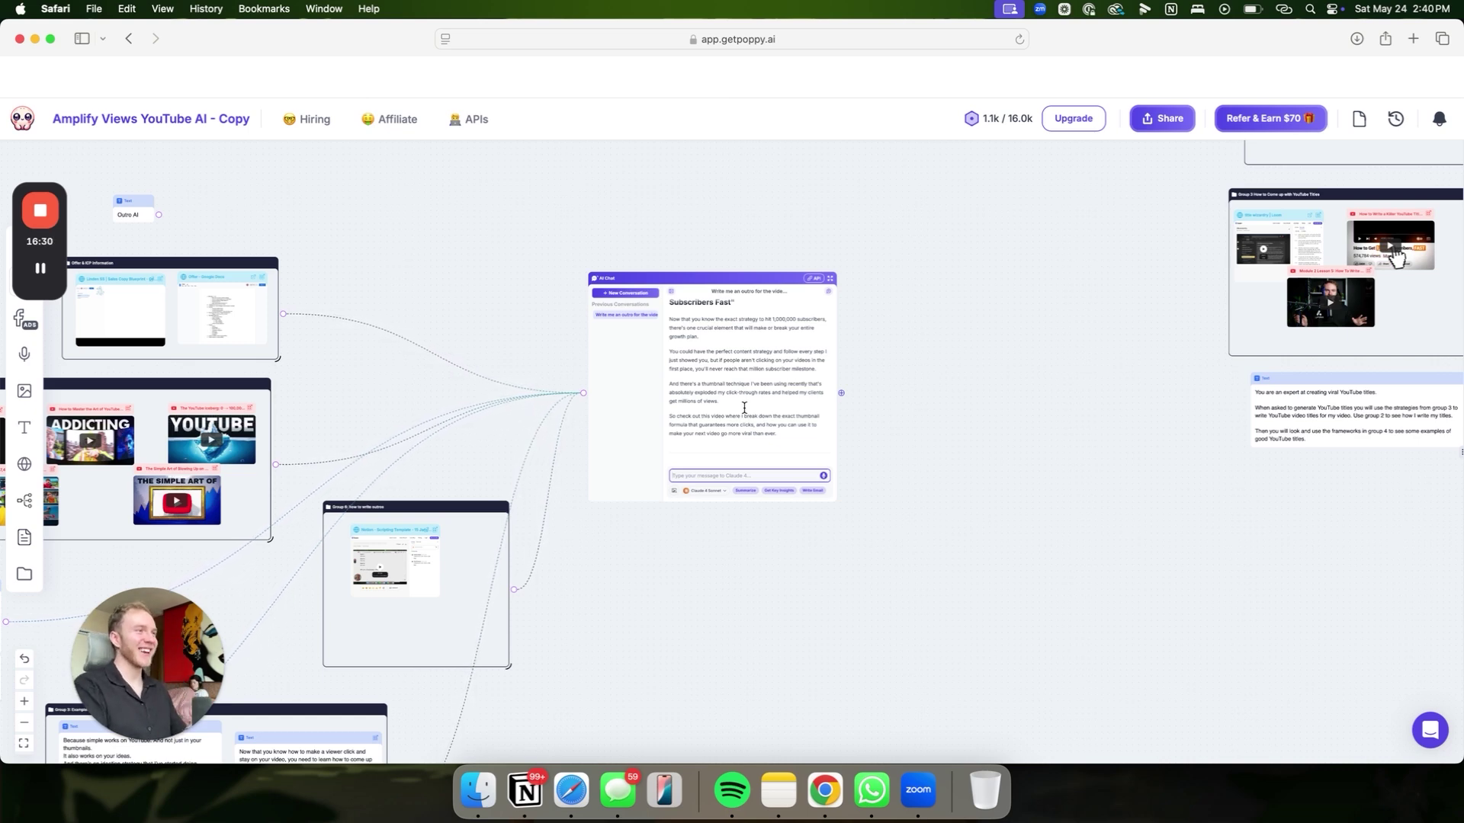
scroll(744, 408, "up", 2)
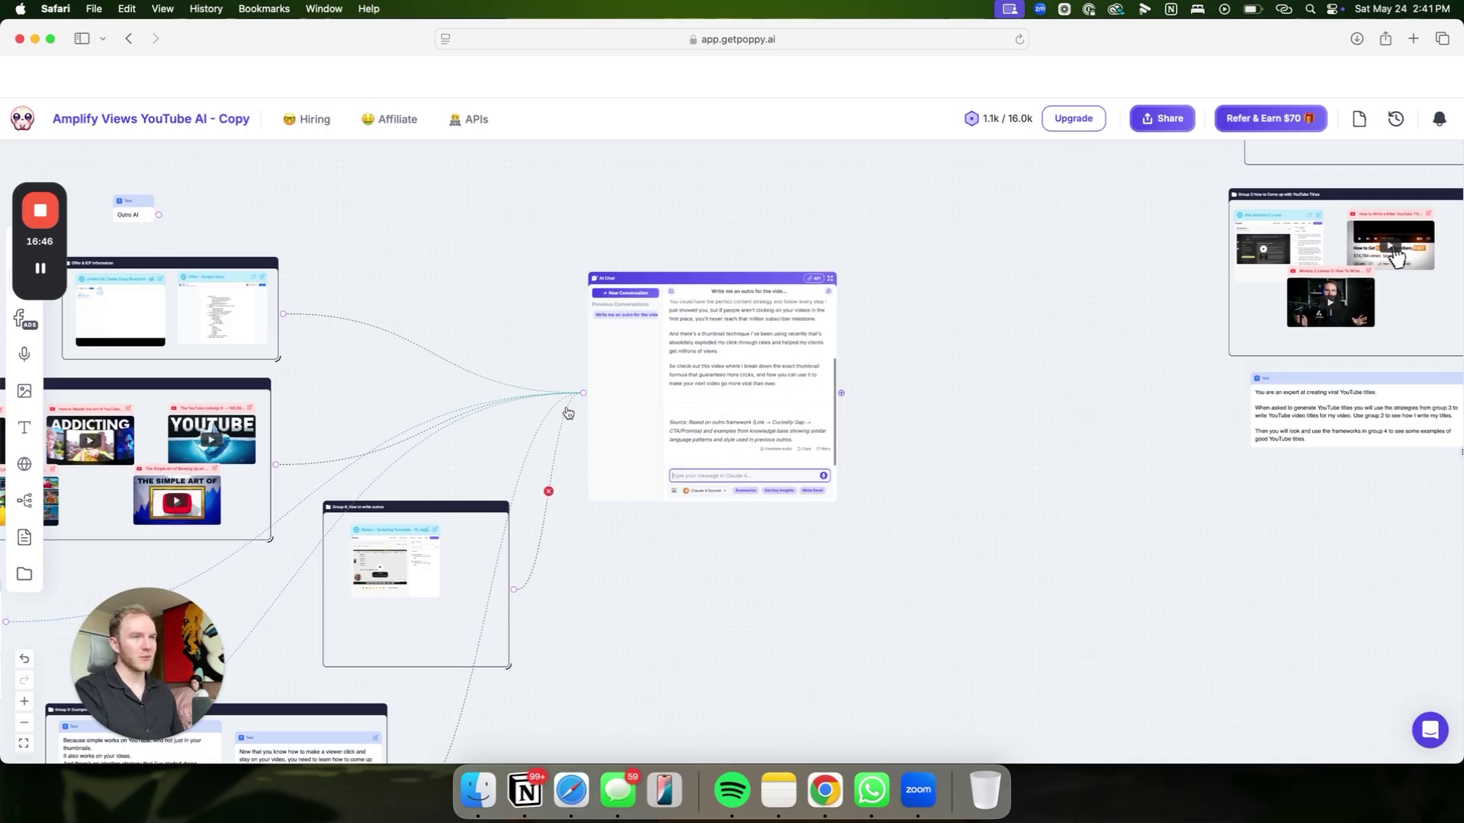
scroll(556, 414, "down", 3)
scroll(556, 415, "left", 2)
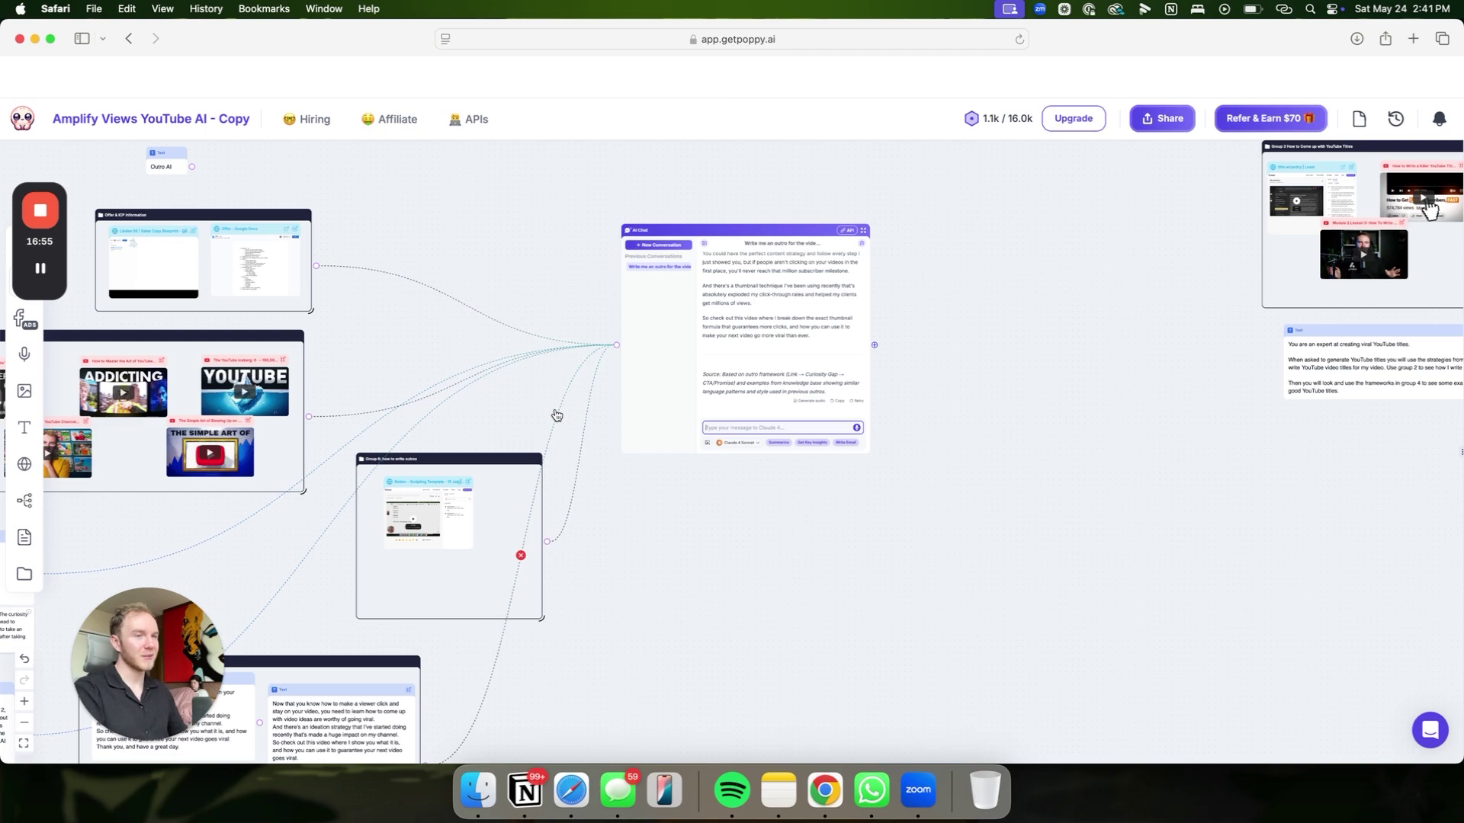
scroll(565, 405, "down", 10)
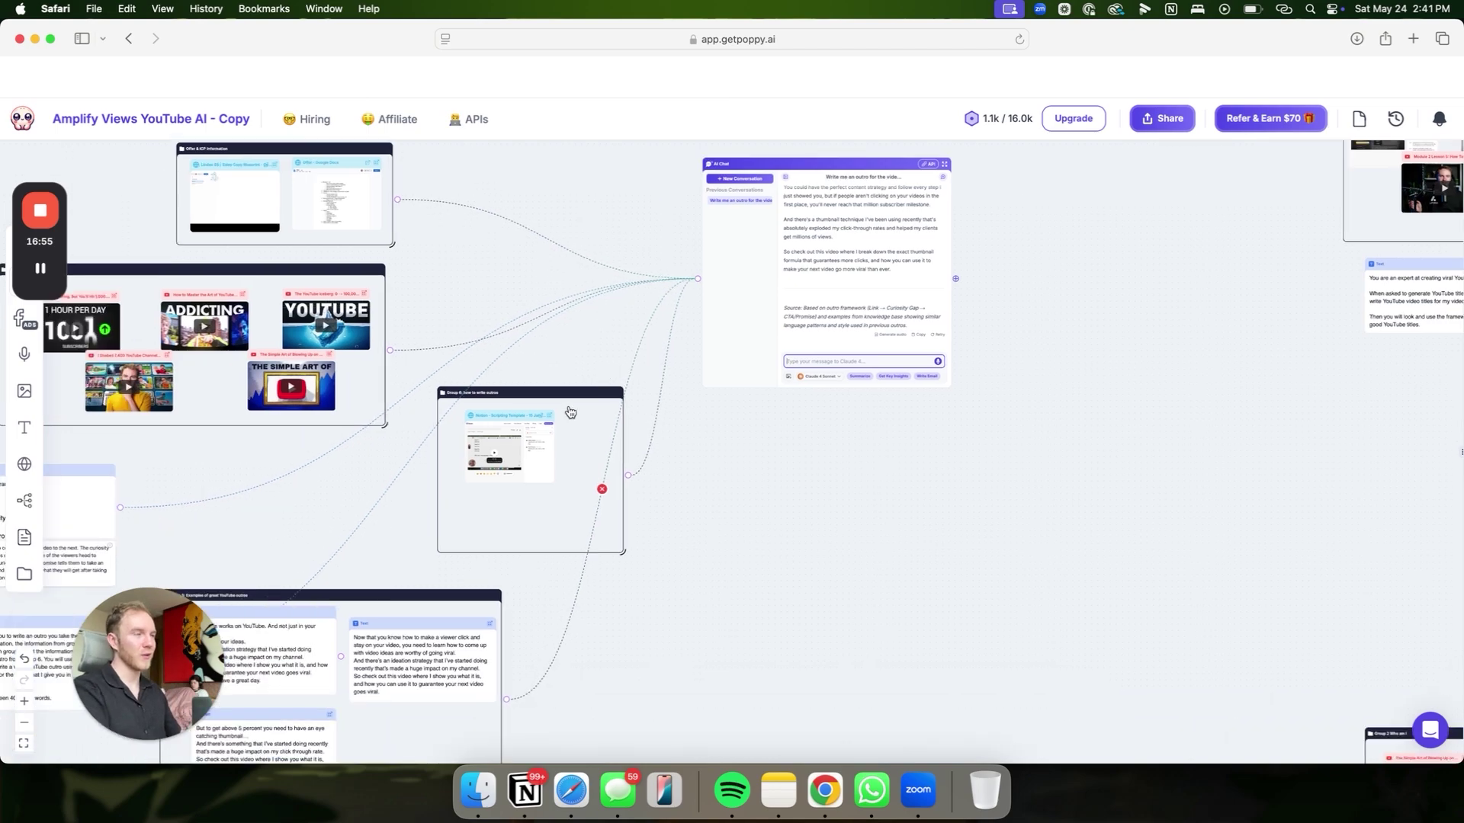
scroll(571, 406, "down", 10)
scroll(571, 406, "left", 1)
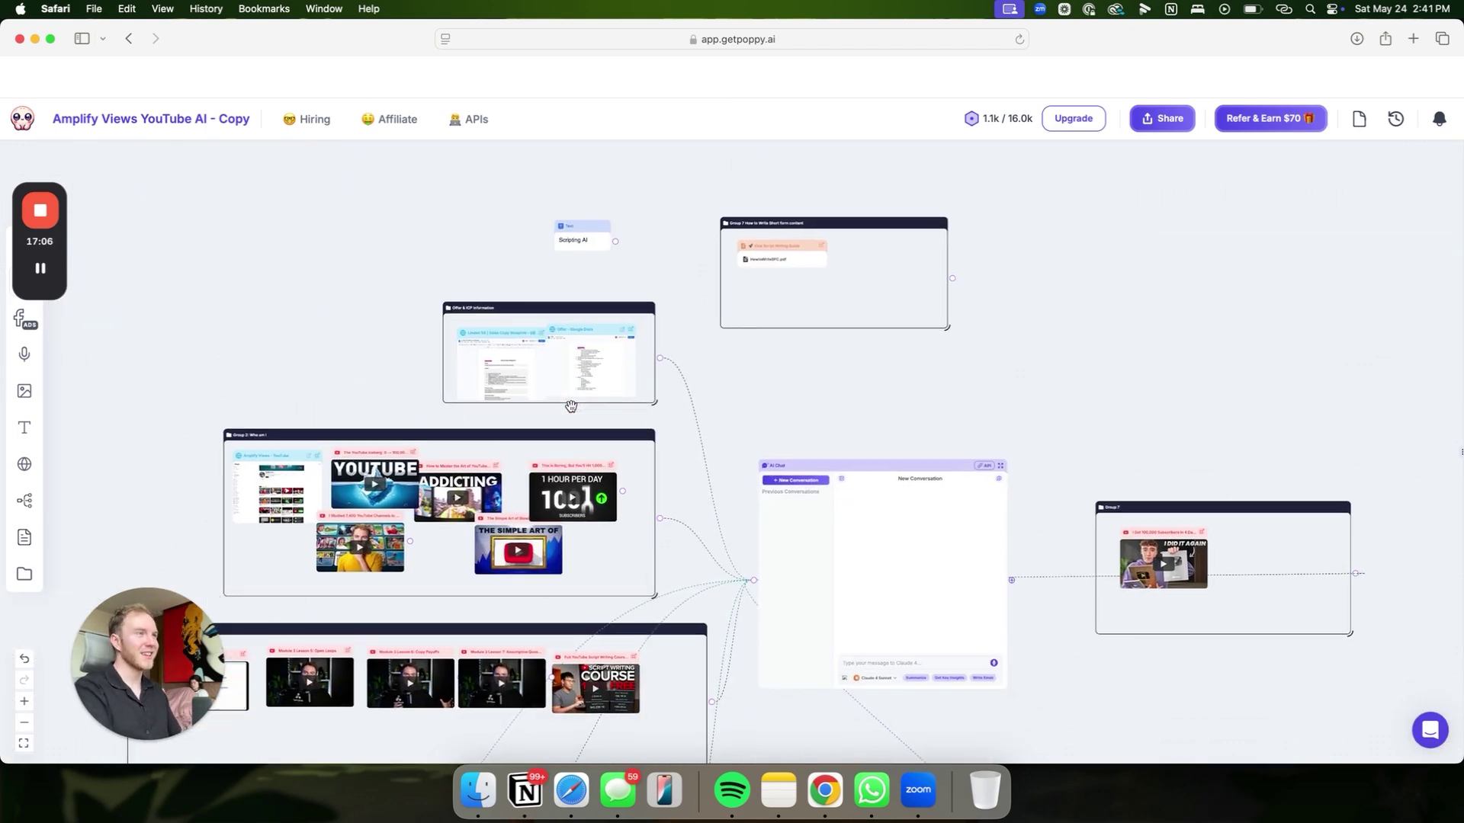
scroll(571, 406, "down", 1)
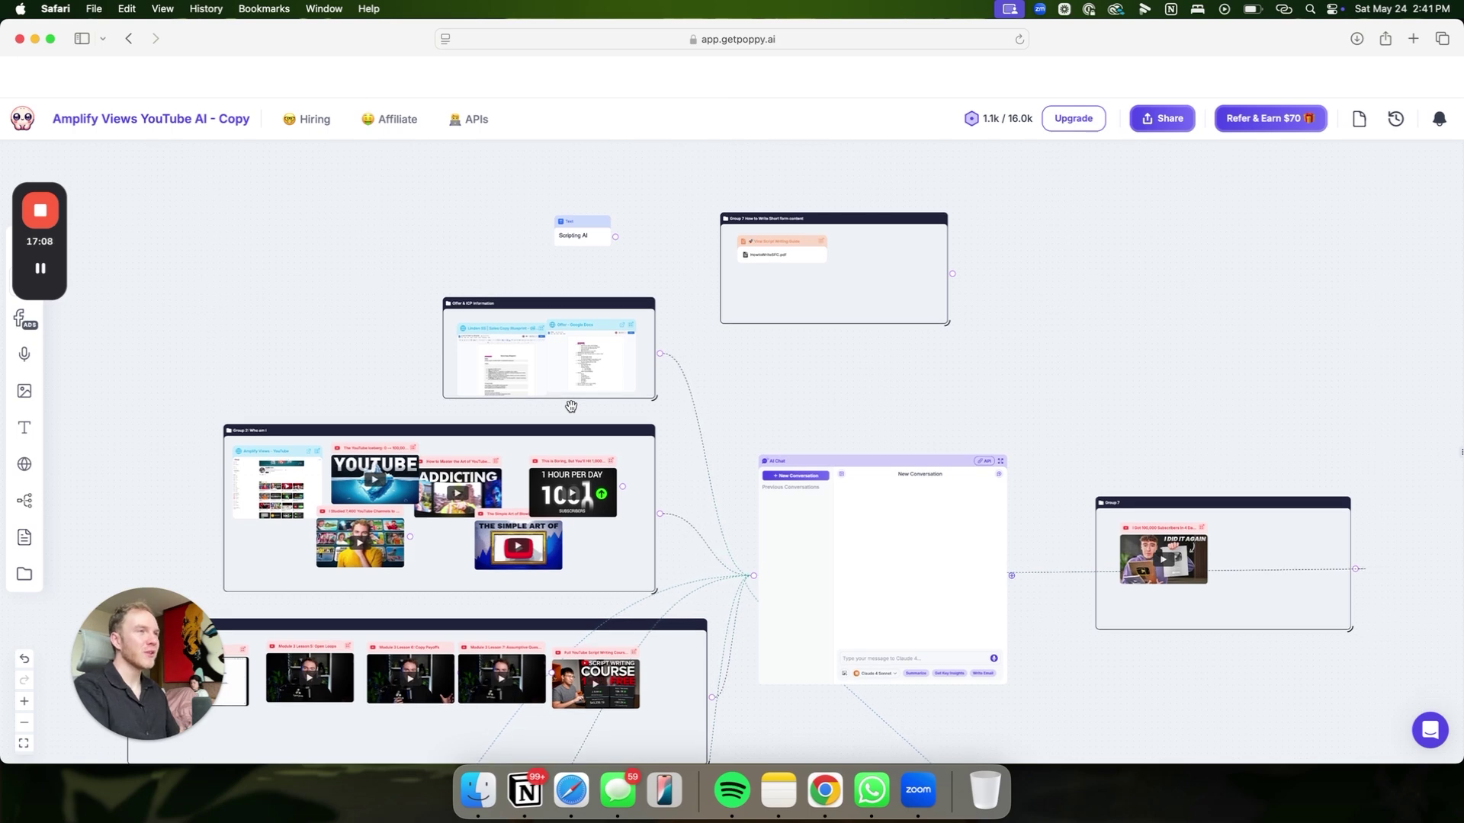
scroll(571, 407, "left", 5)
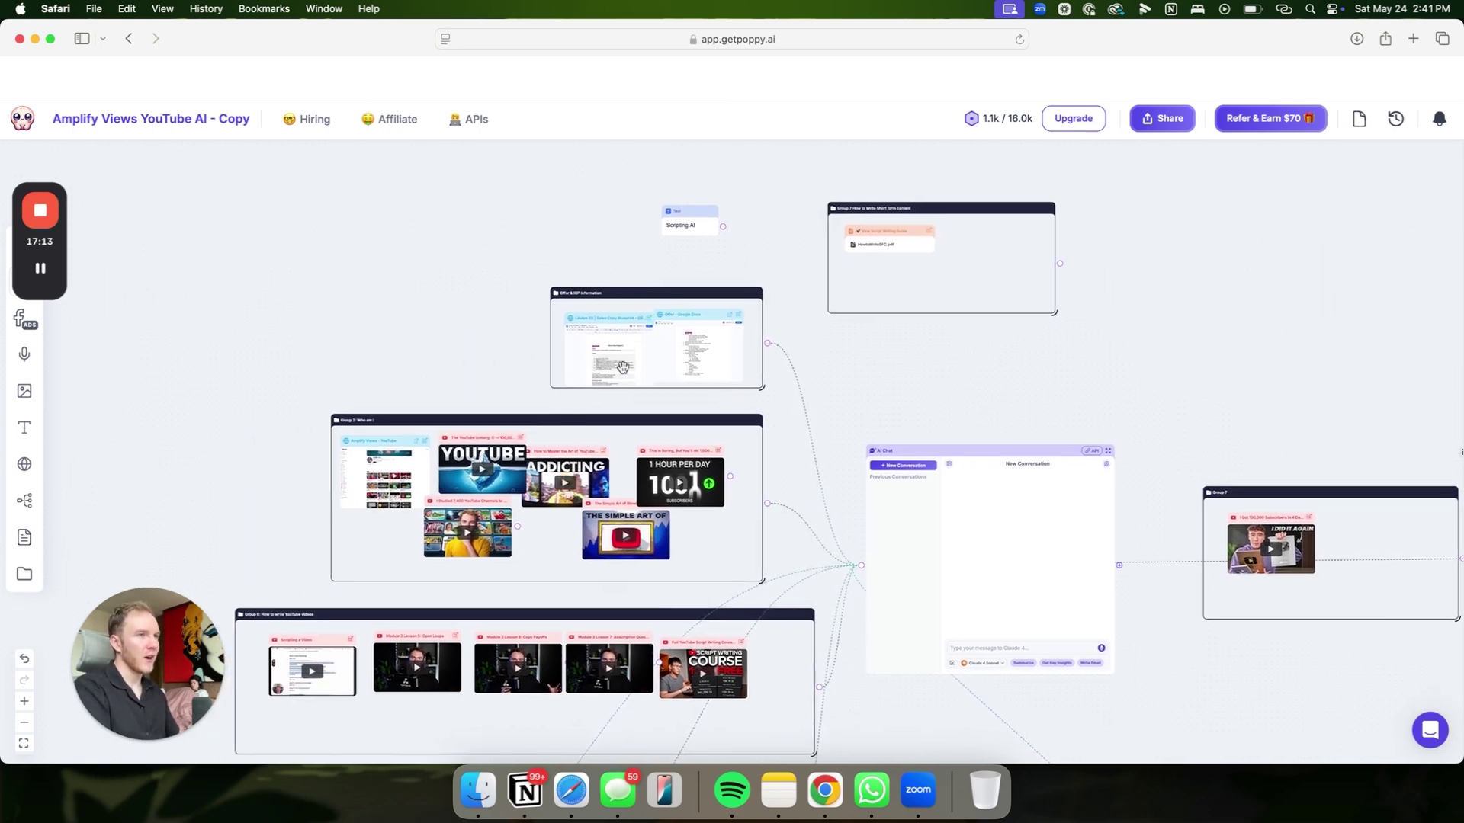
scroll(591, 401, "down", 5)
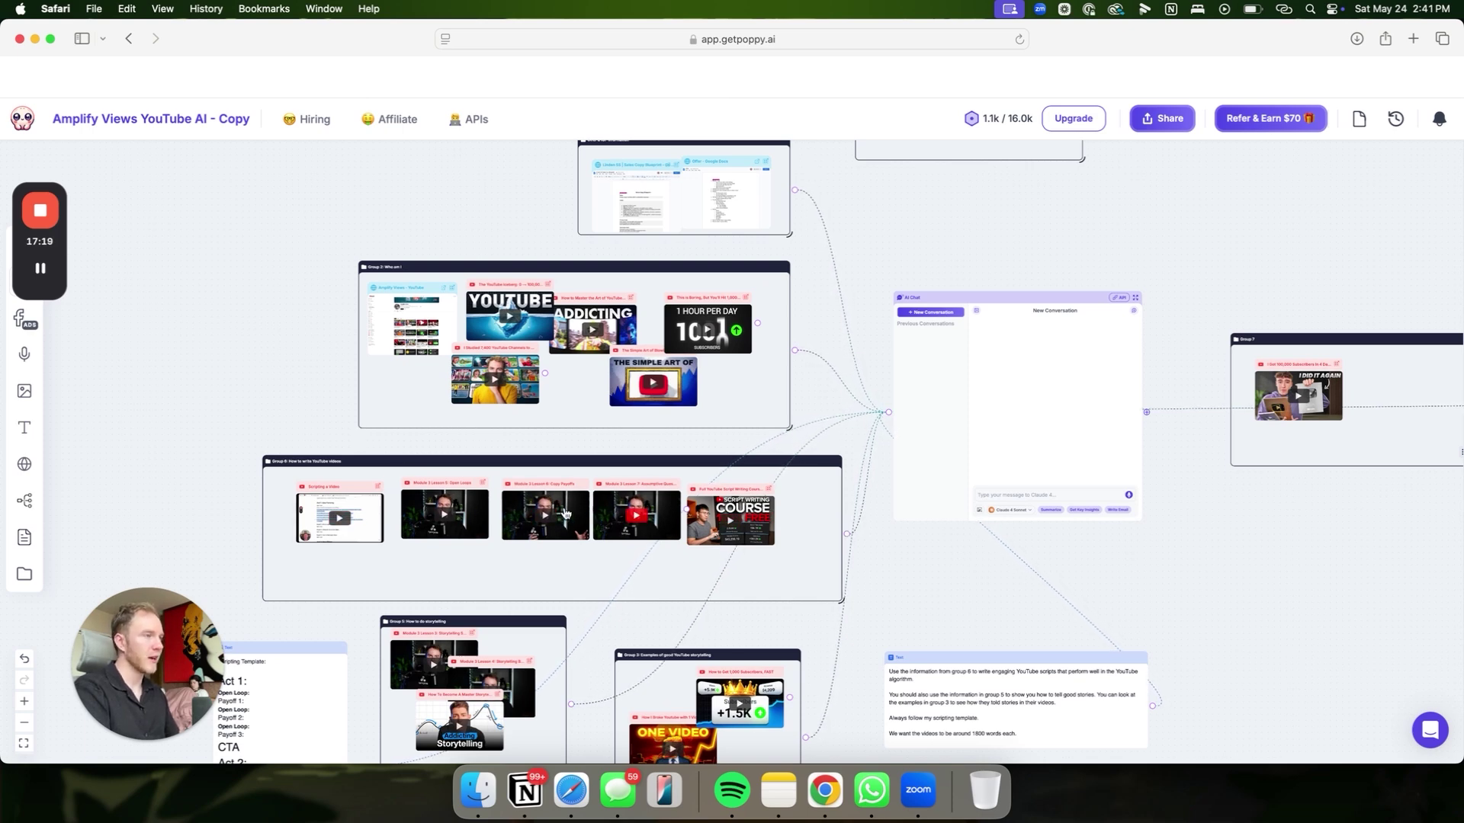
scroll(566, 515, "down", 3)
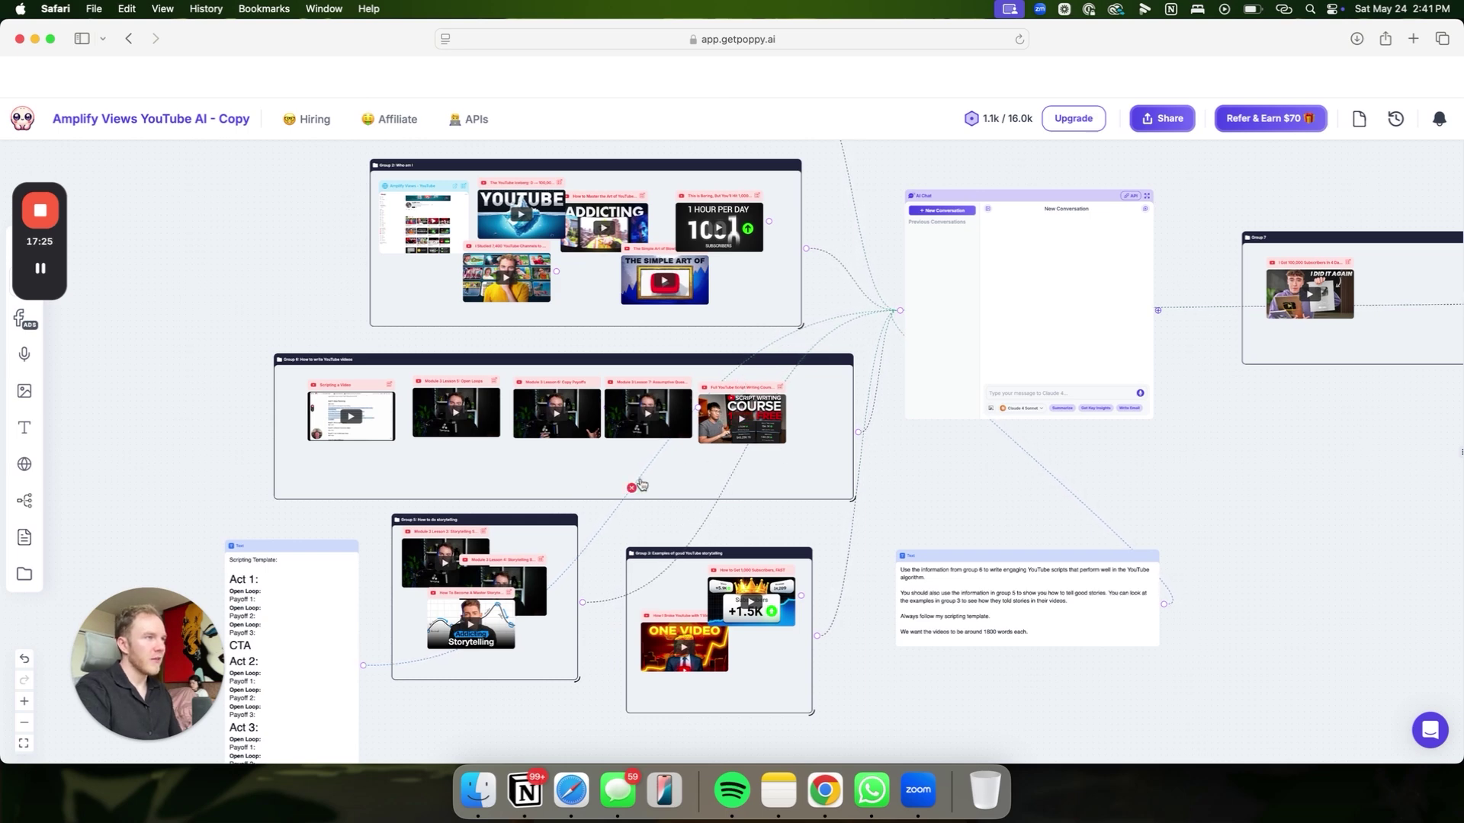
scroll(641, 484, "down", 3)
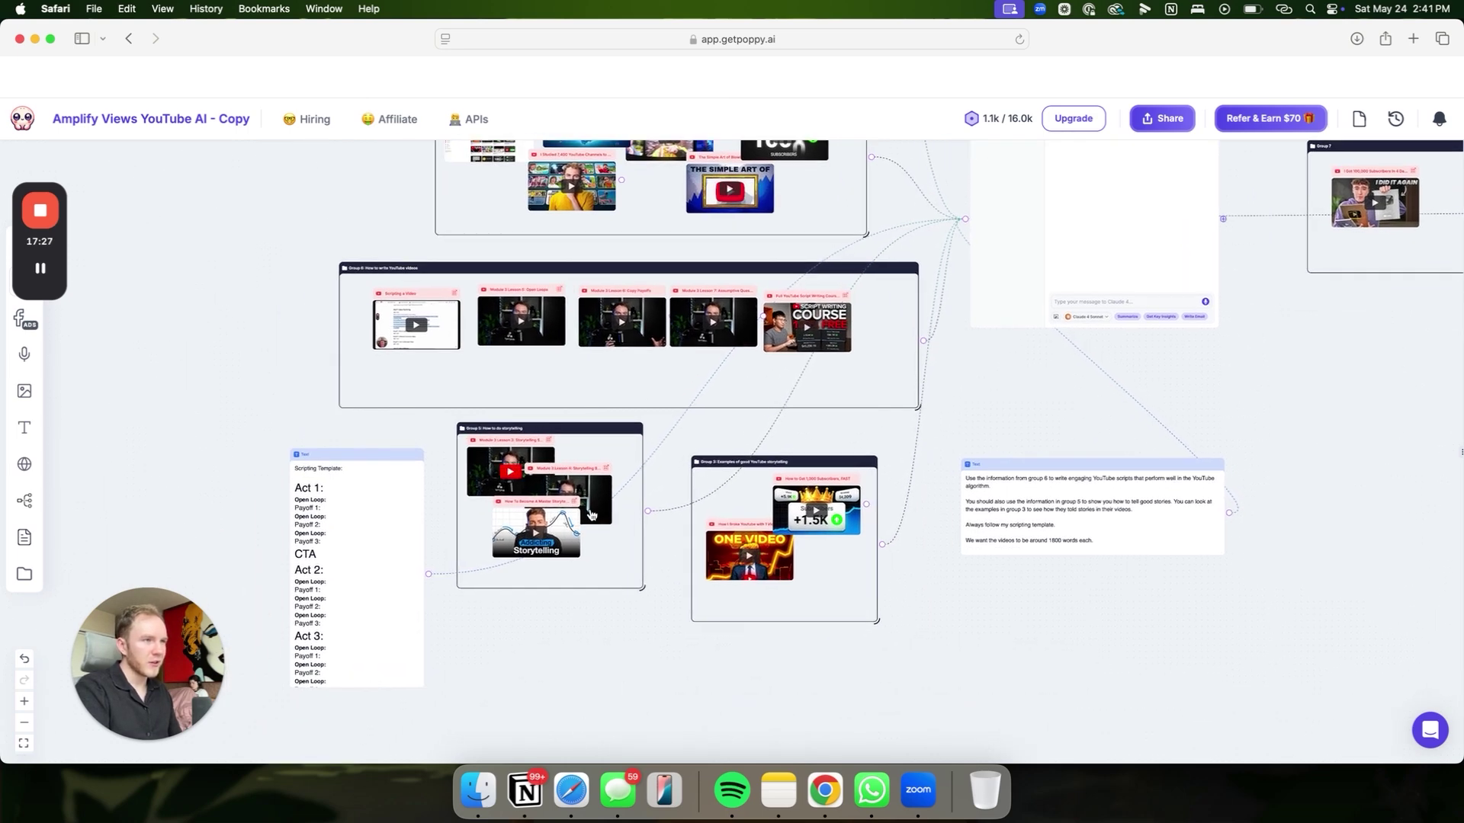
scroll(369, 523, "down", 6)
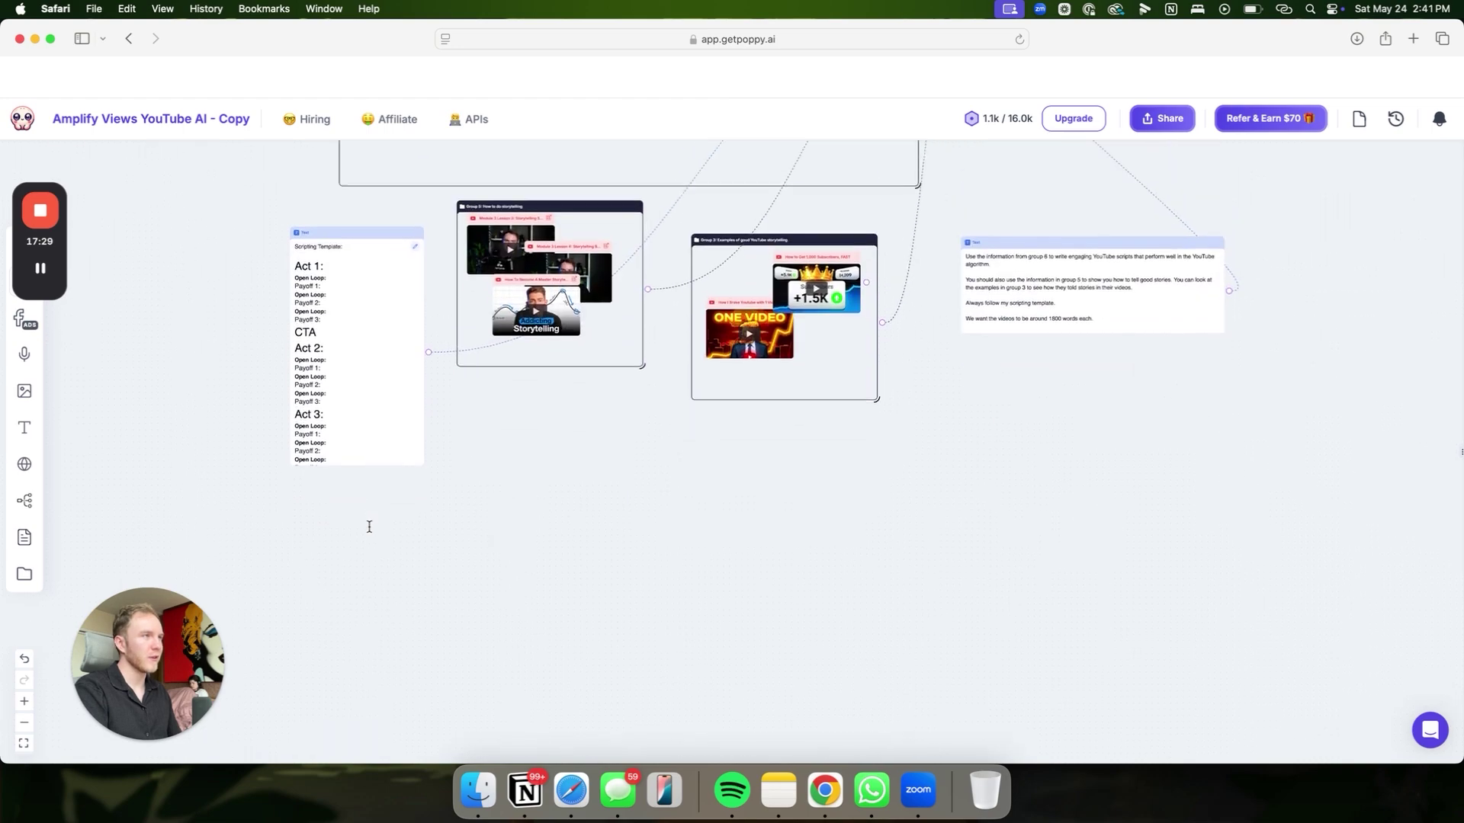
scroll(427, 511, "up", 3)
scroll(803, 436, "up", 4)
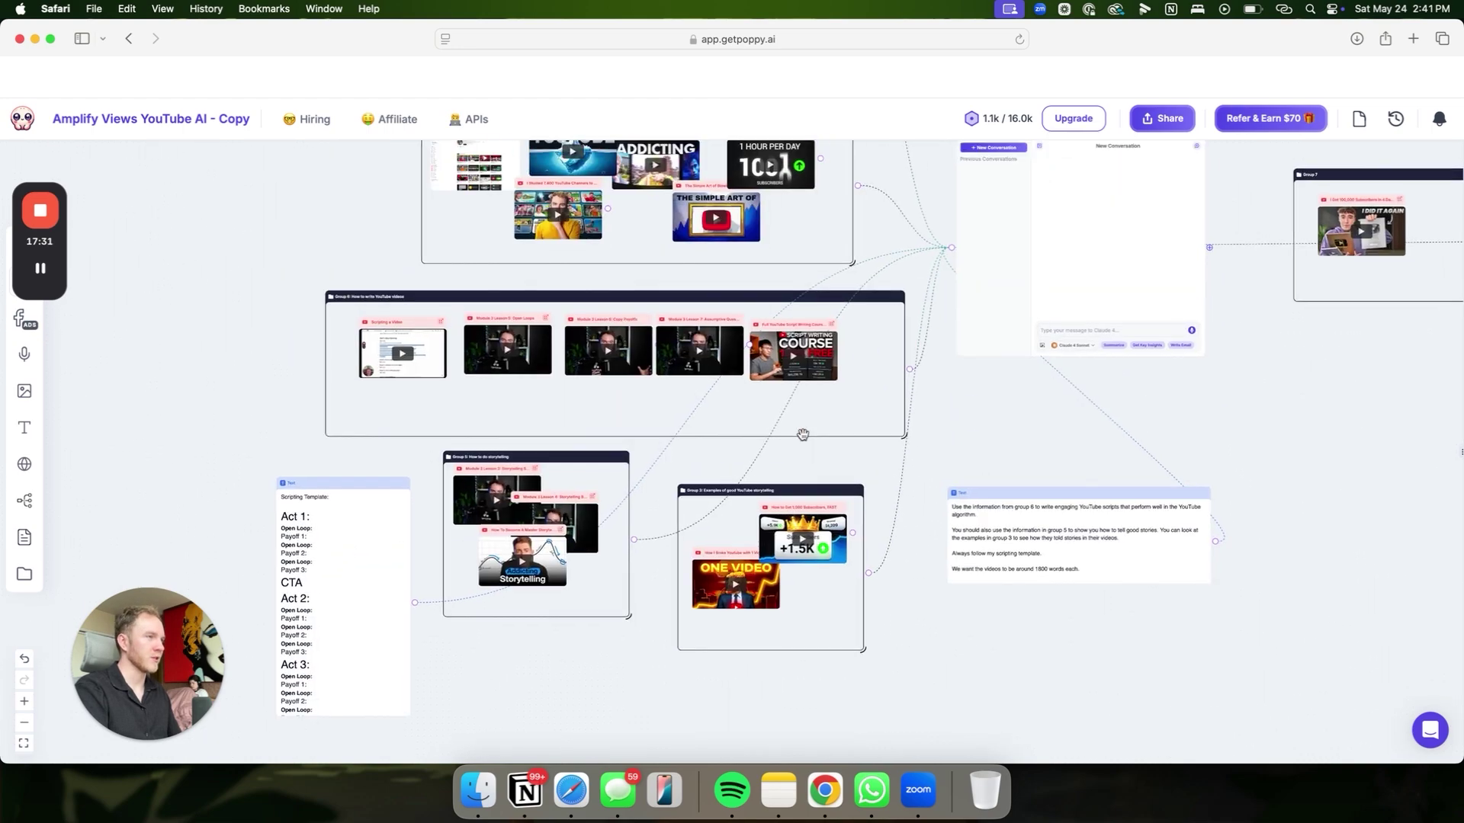
scroll(803, 435, "right", 10)
scroll(803, 434, "up", 2)
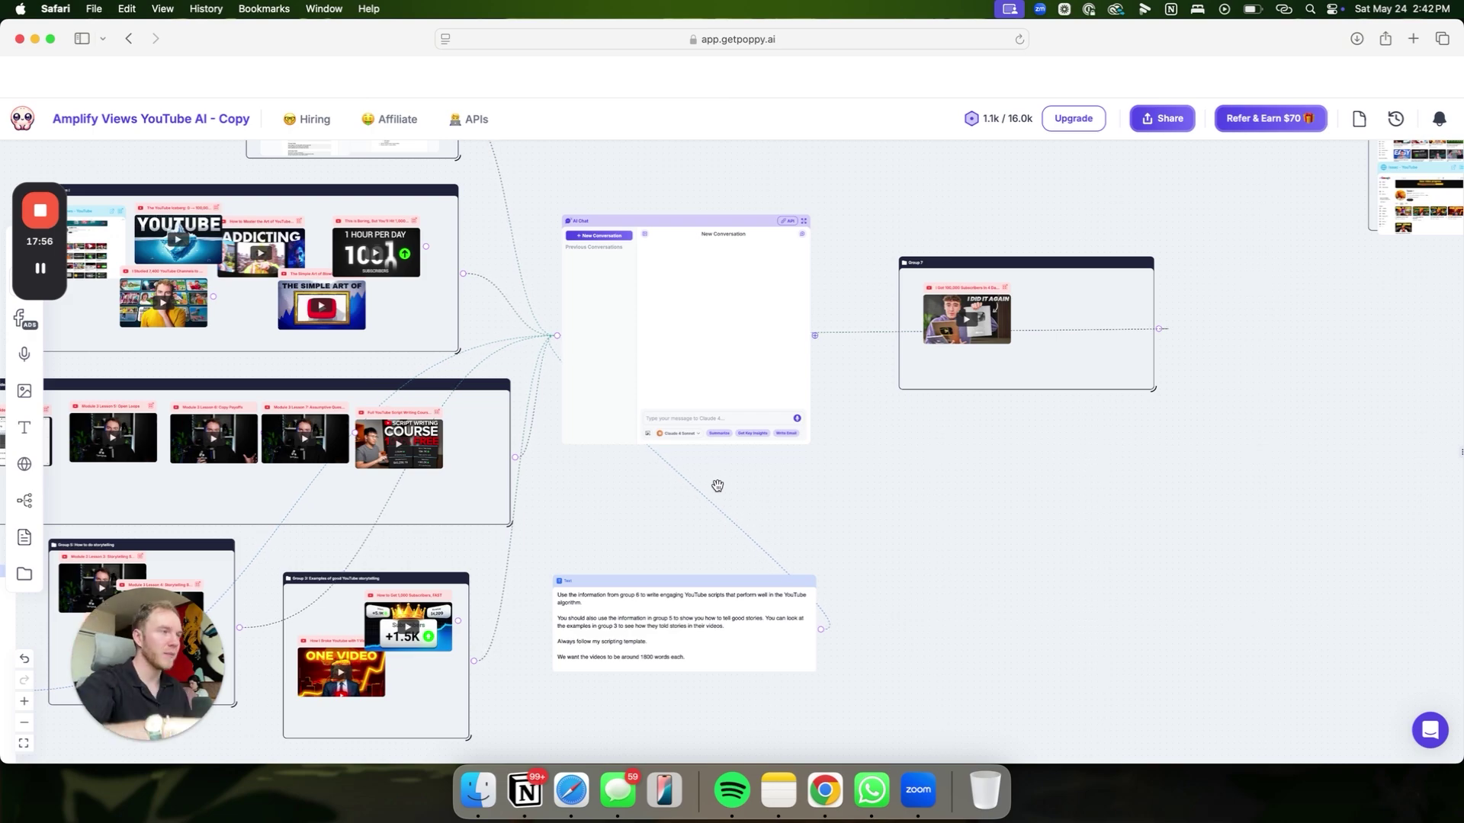
scroll(728, 482, "up", 5)
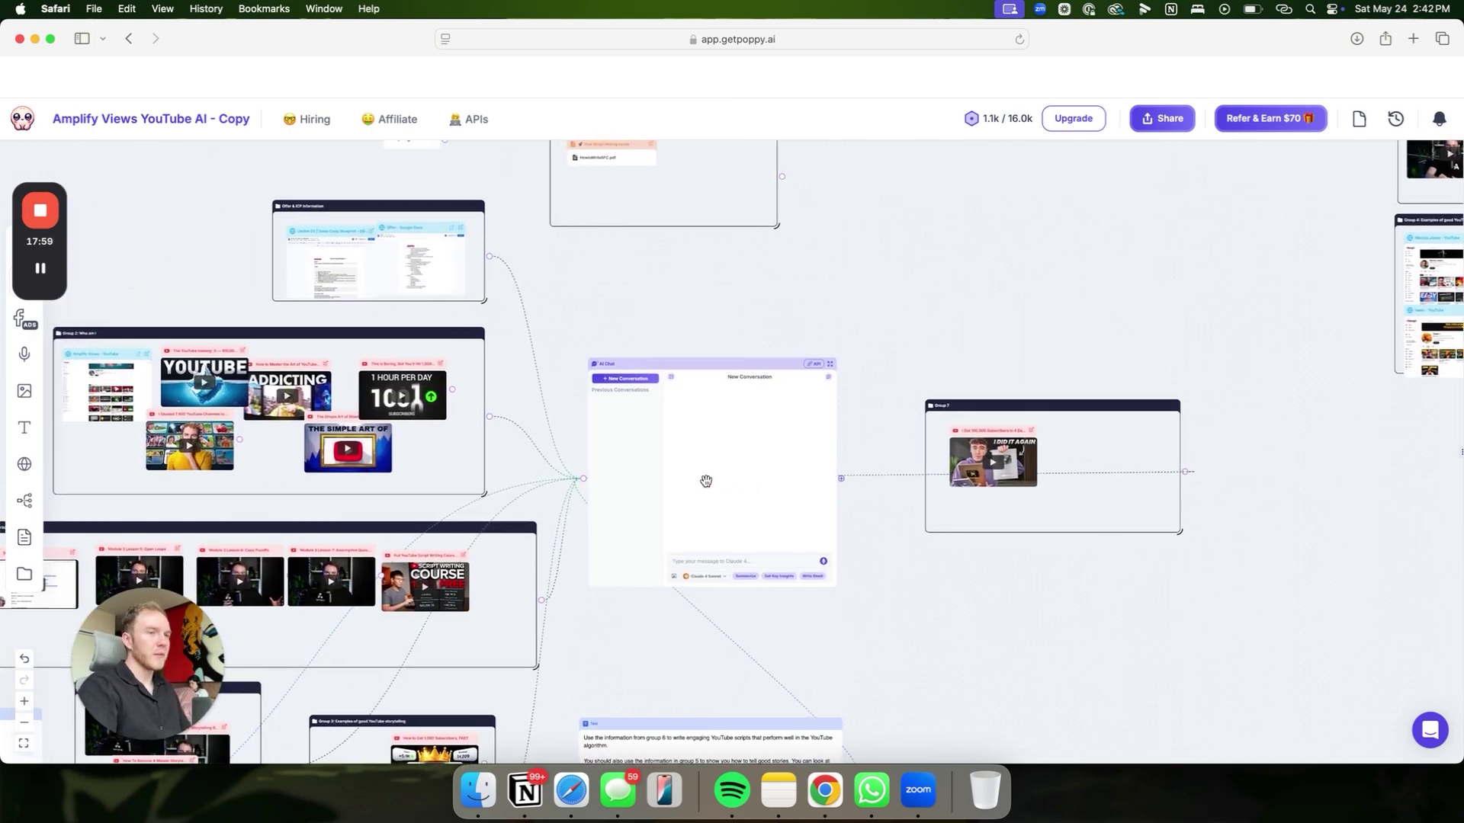
scroll(713, 481, "down", 2)
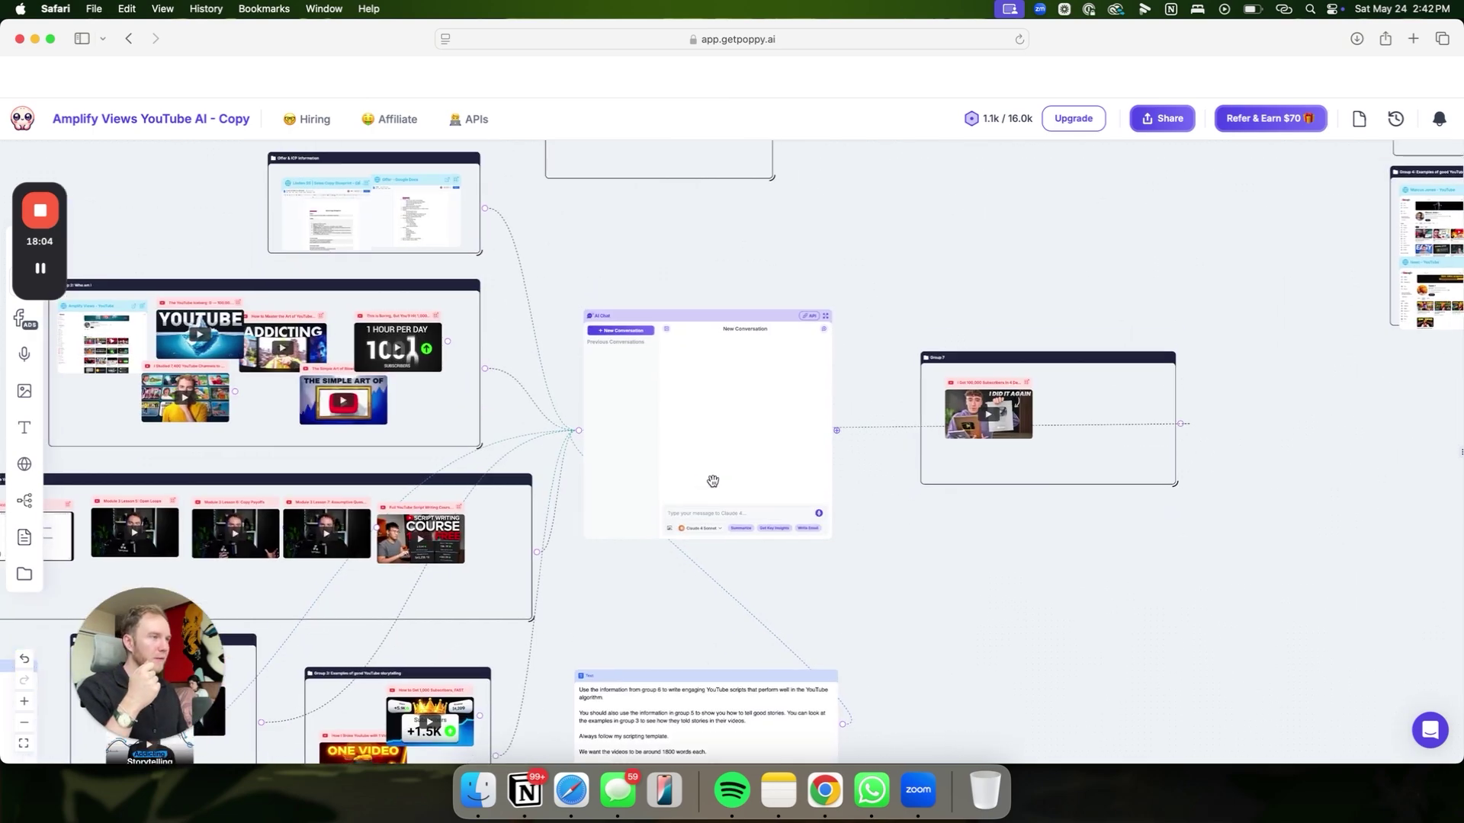
- Delete the "I Got 100,000 Subscribers In 4 Days" video card from Group 7
left_click(712, 522)
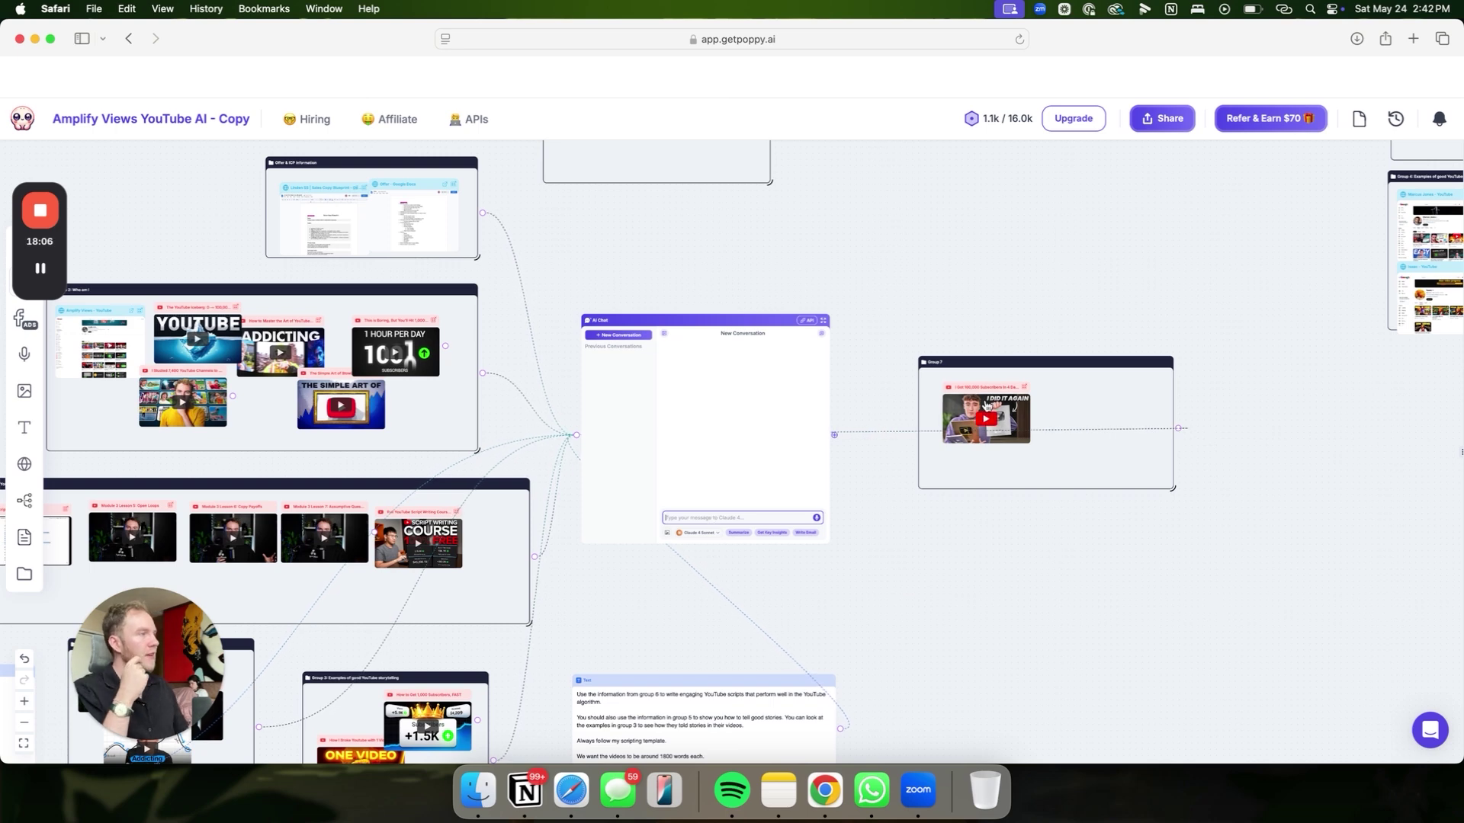
scroll(981, 389, "right", 6)
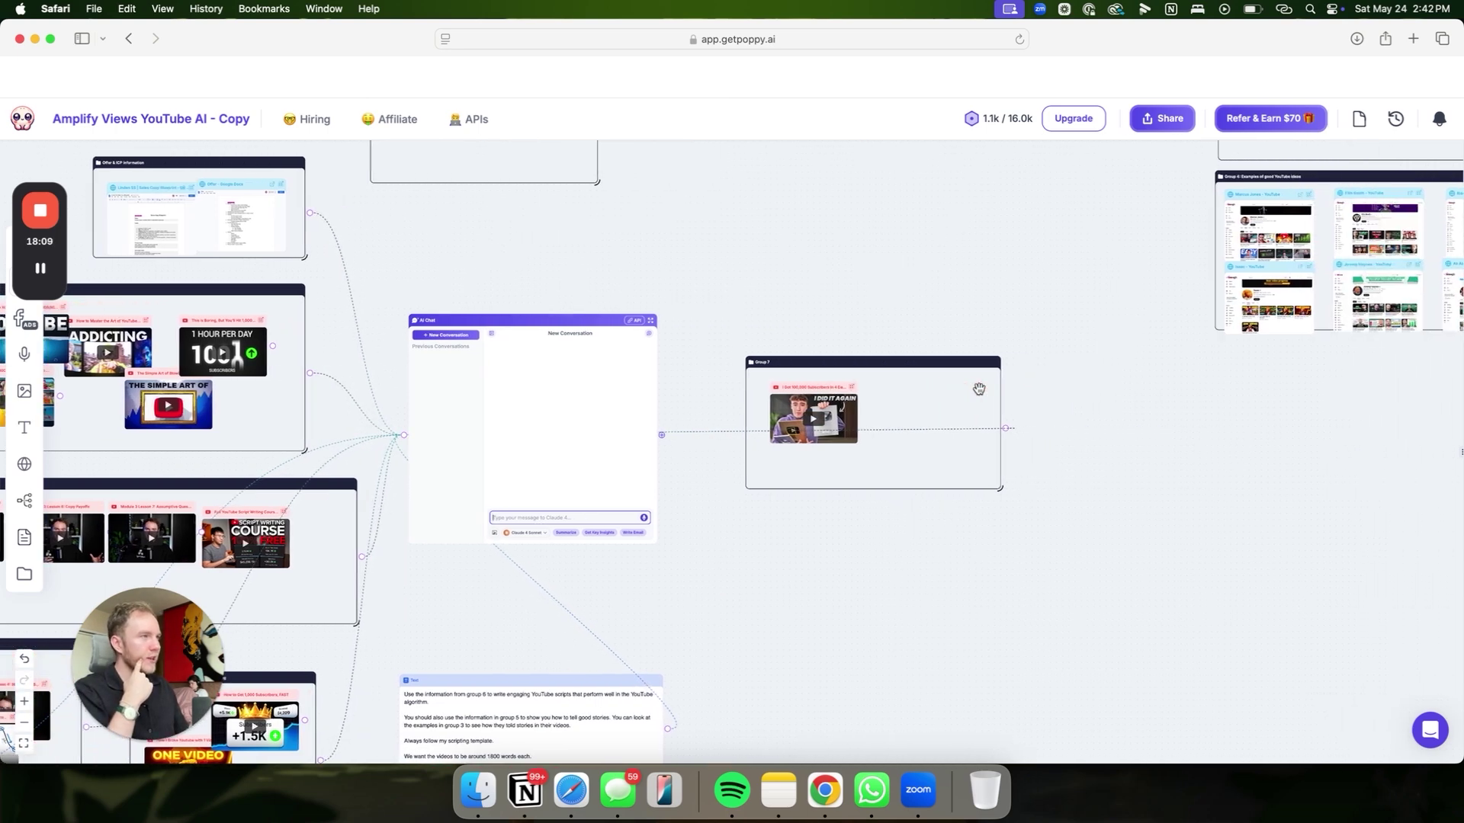
scroll(980, 389, "up", 3)
scroll(979, 389, "up", 1)
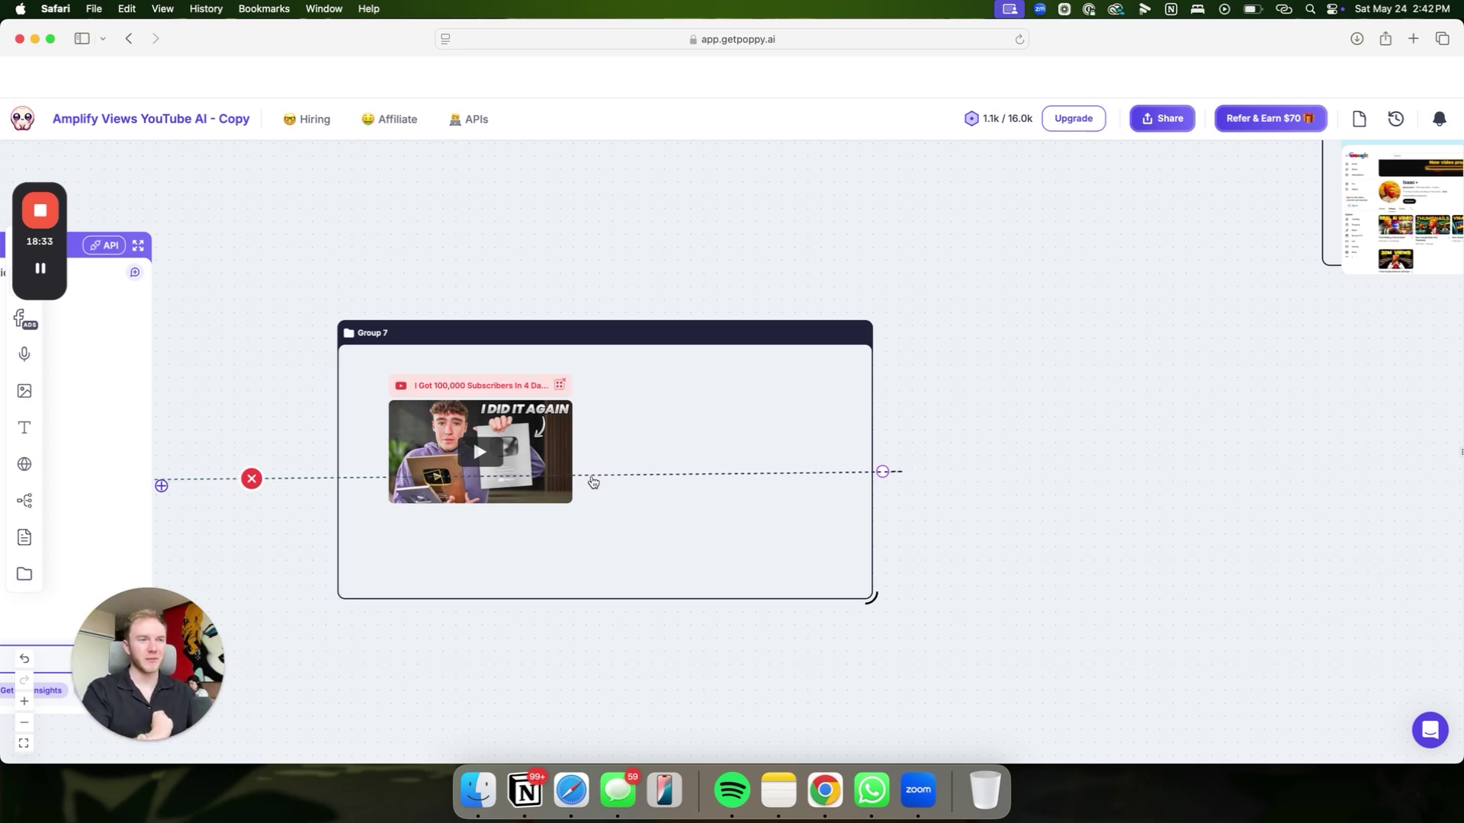
left_click(498, 388)
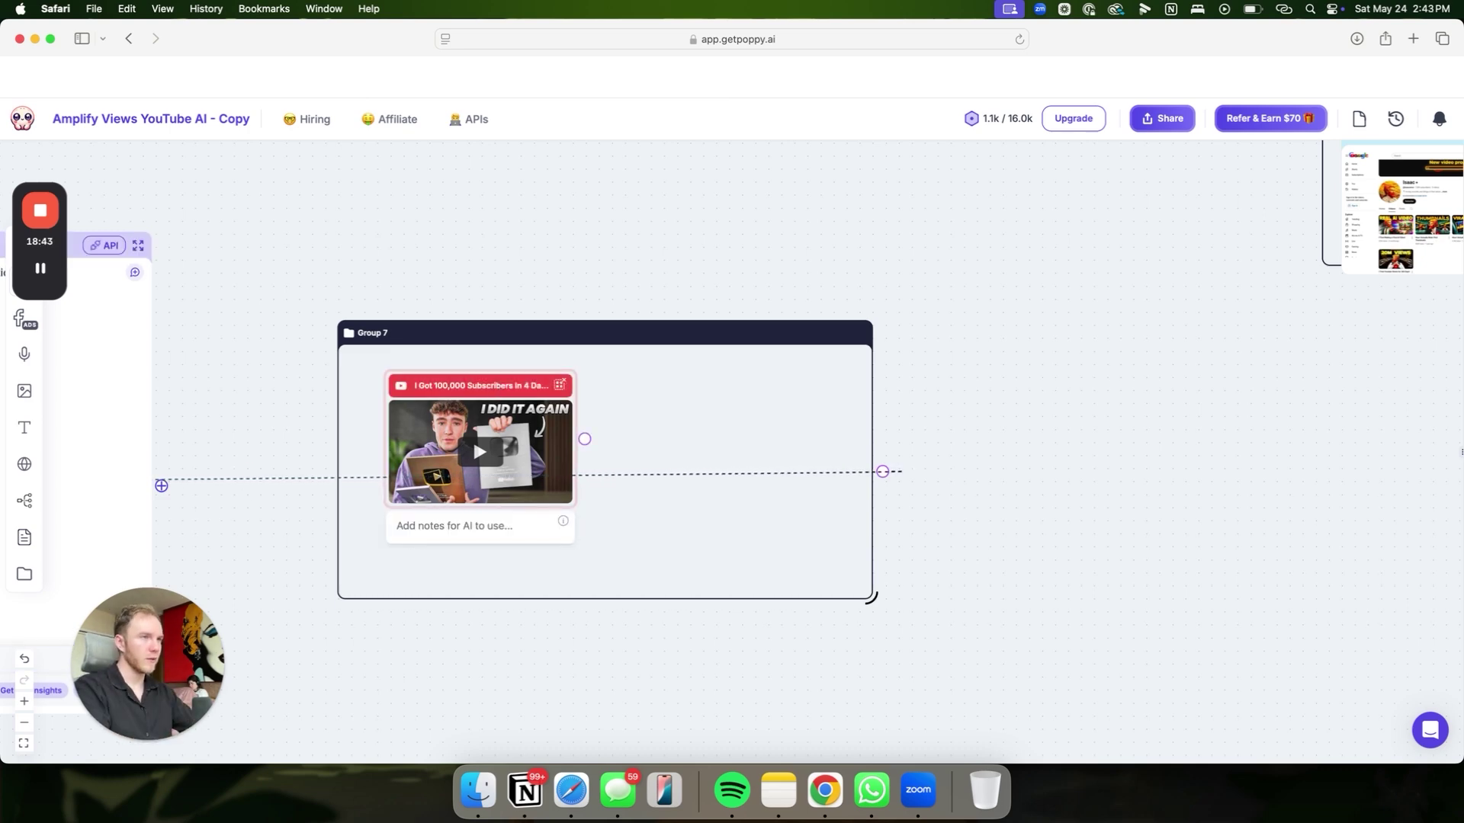
key("BackSpace")
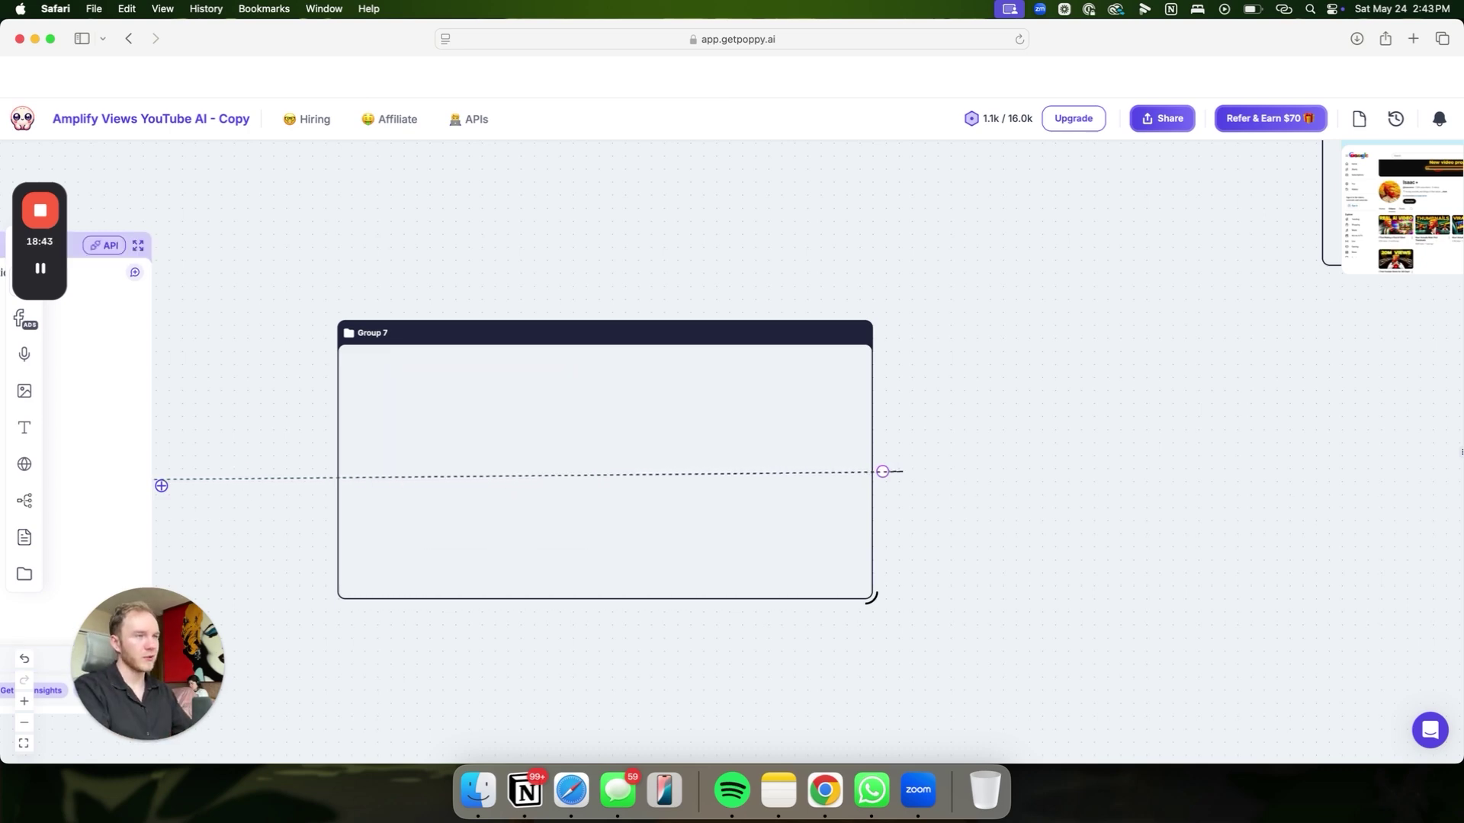
scroll(549, 395, "left", 10)
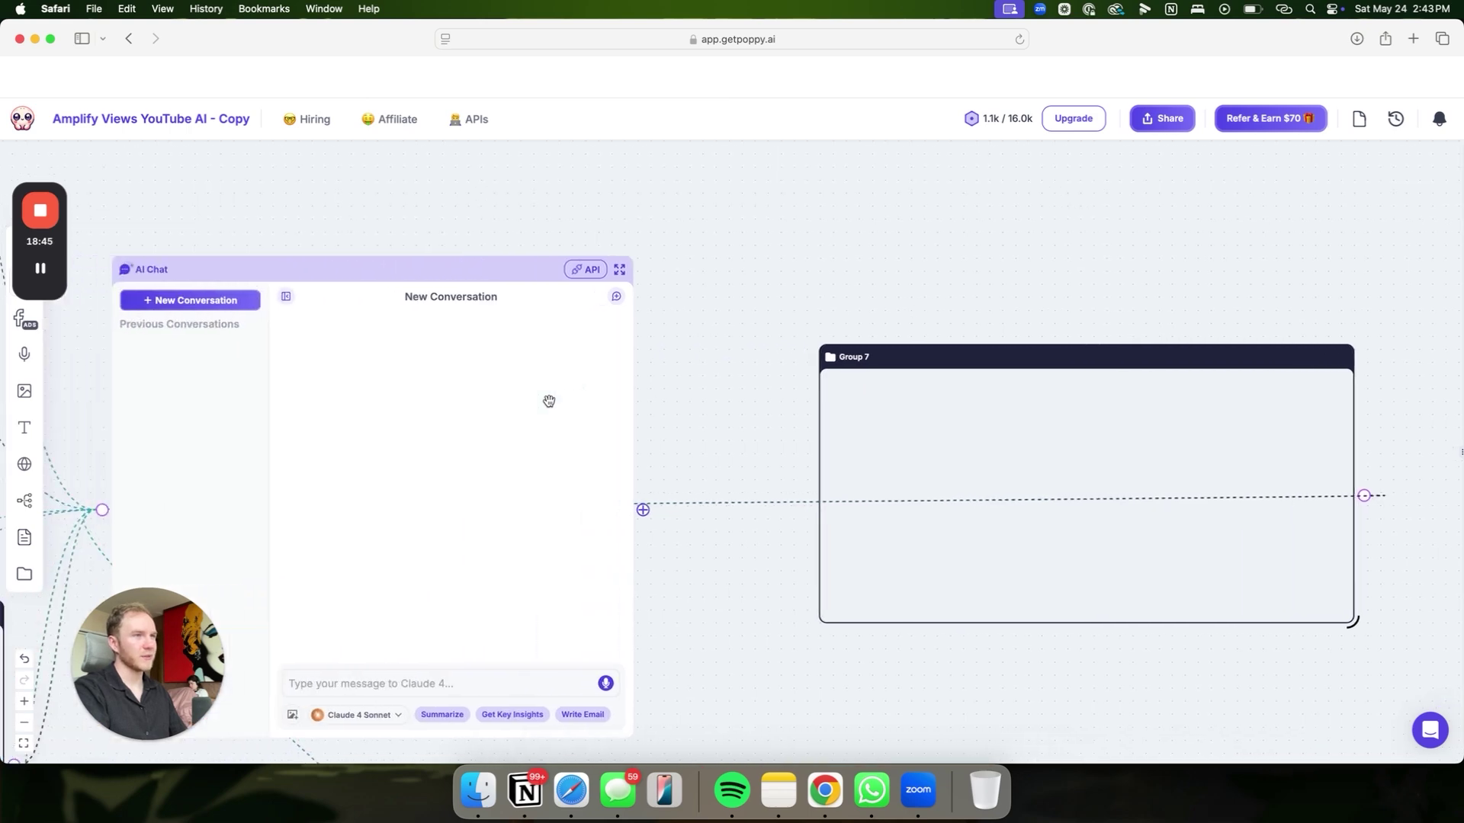
- Ask the script chat for a script for "How to Get 1,000,000 Subscribers FAST" and review the reply
left_click(551, 593)
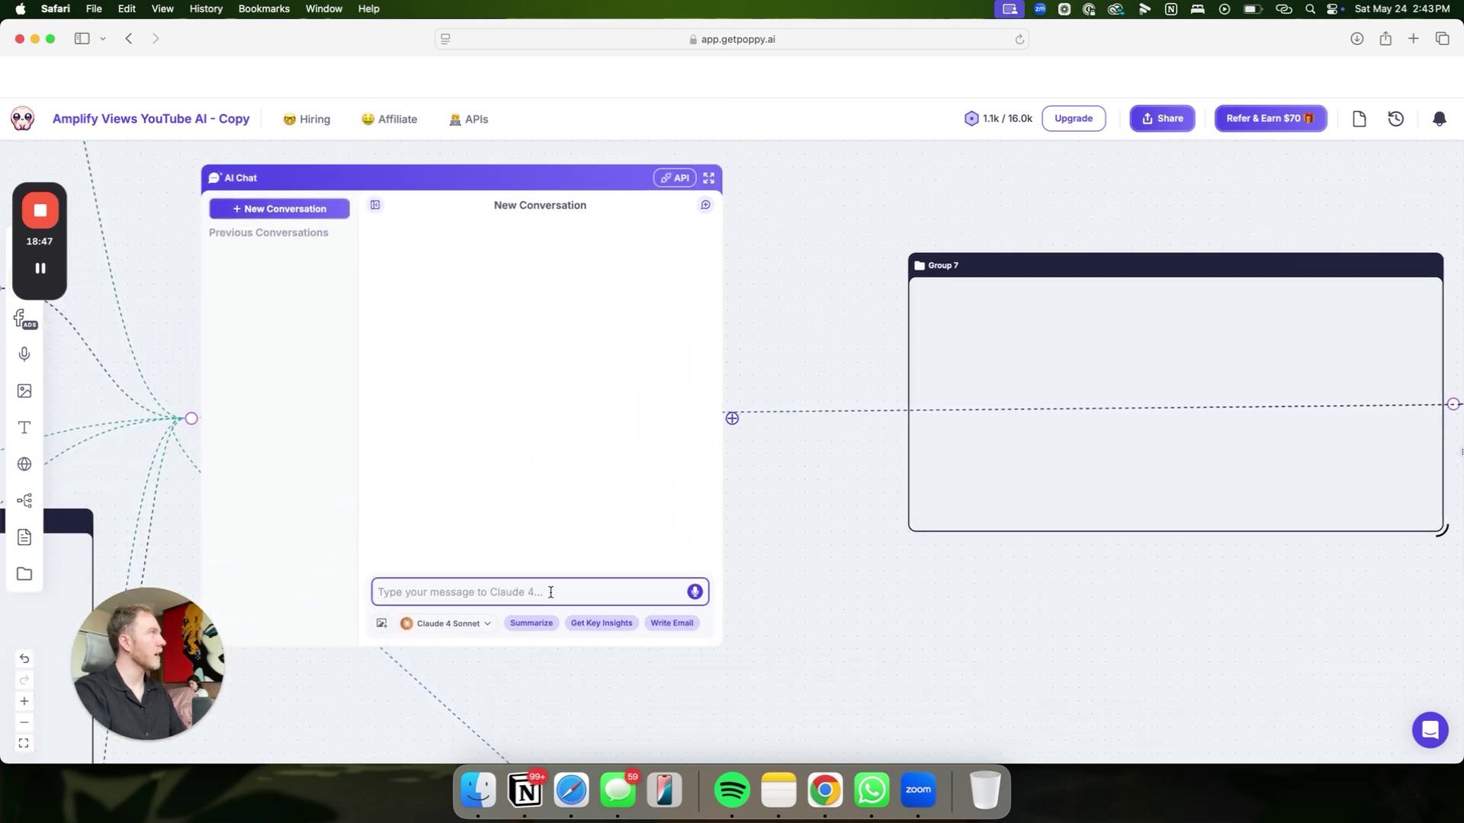
type("Write me a script for the video \"How")
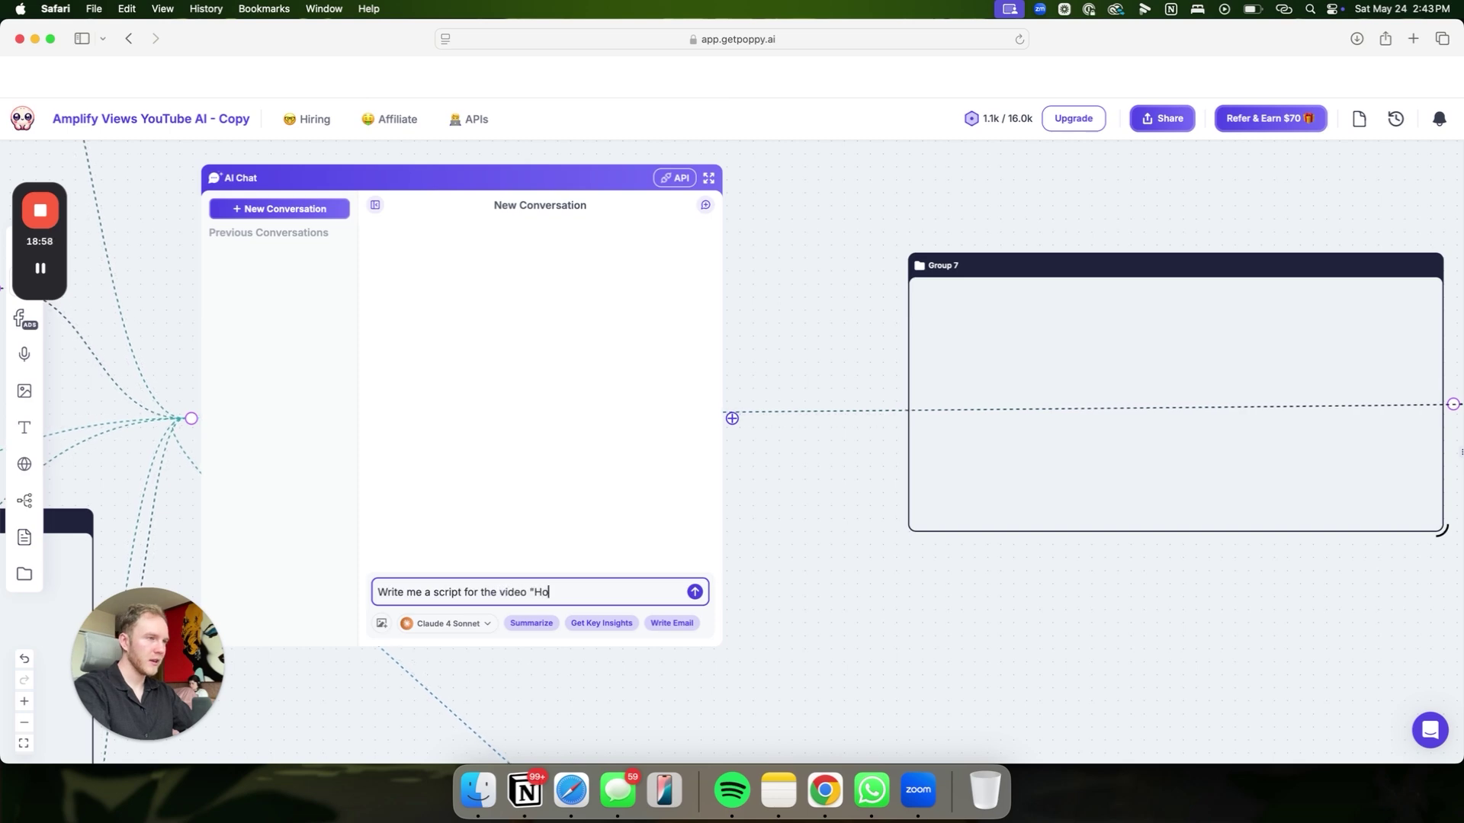
type(" to Get 1,0")
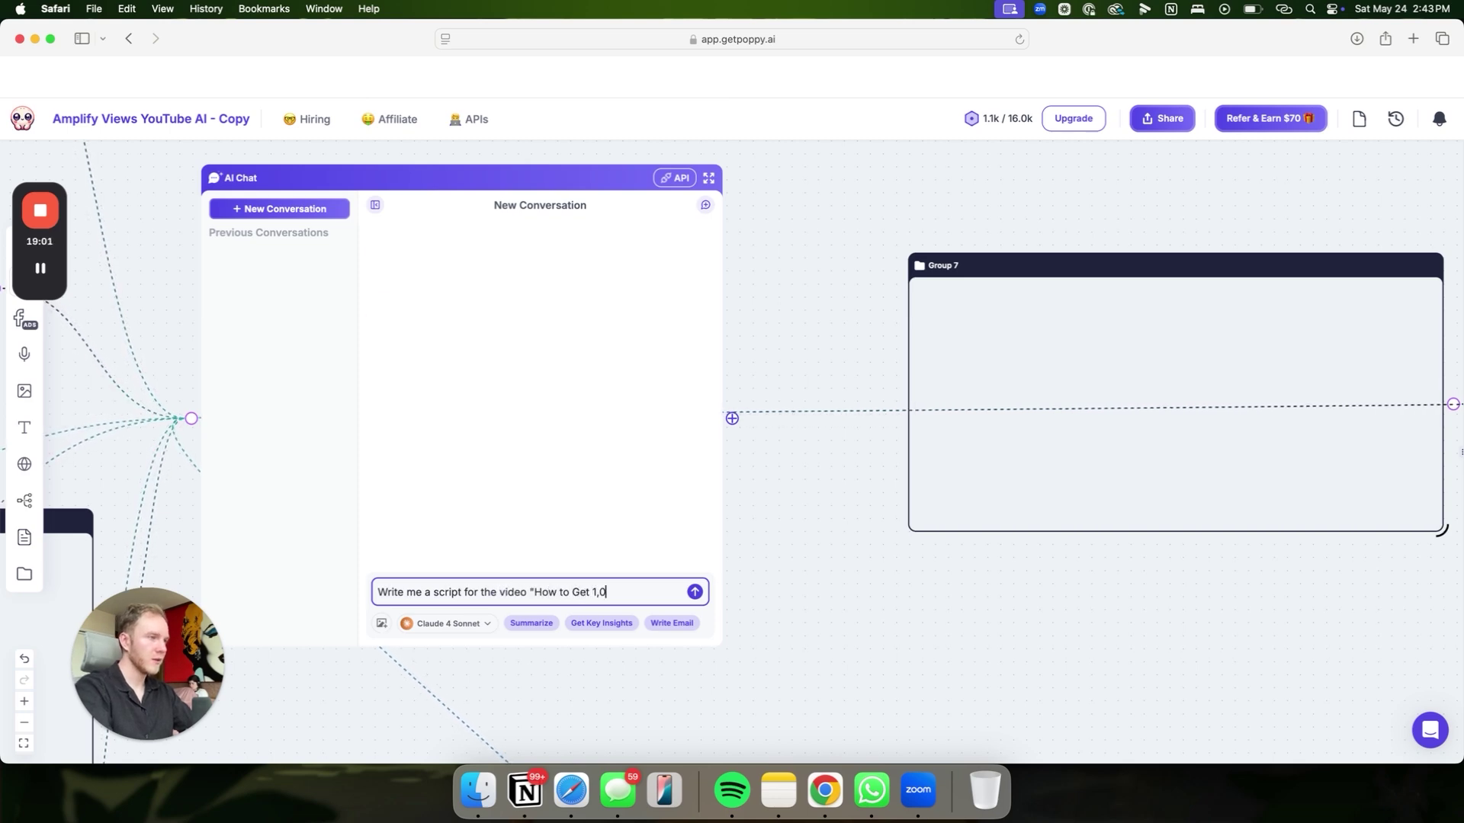
key("Return")
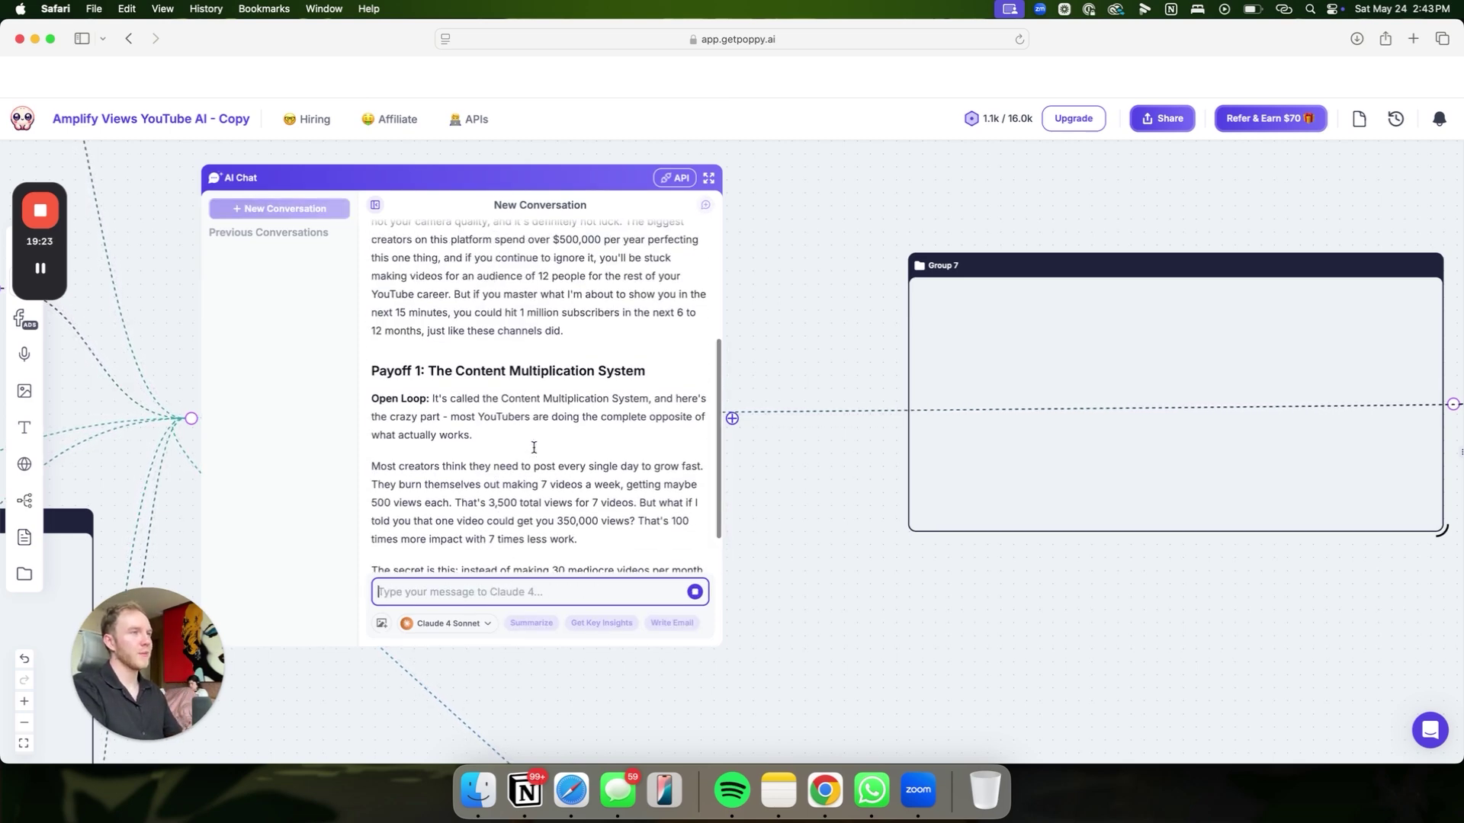
scroll(534, 447, "up", 5)
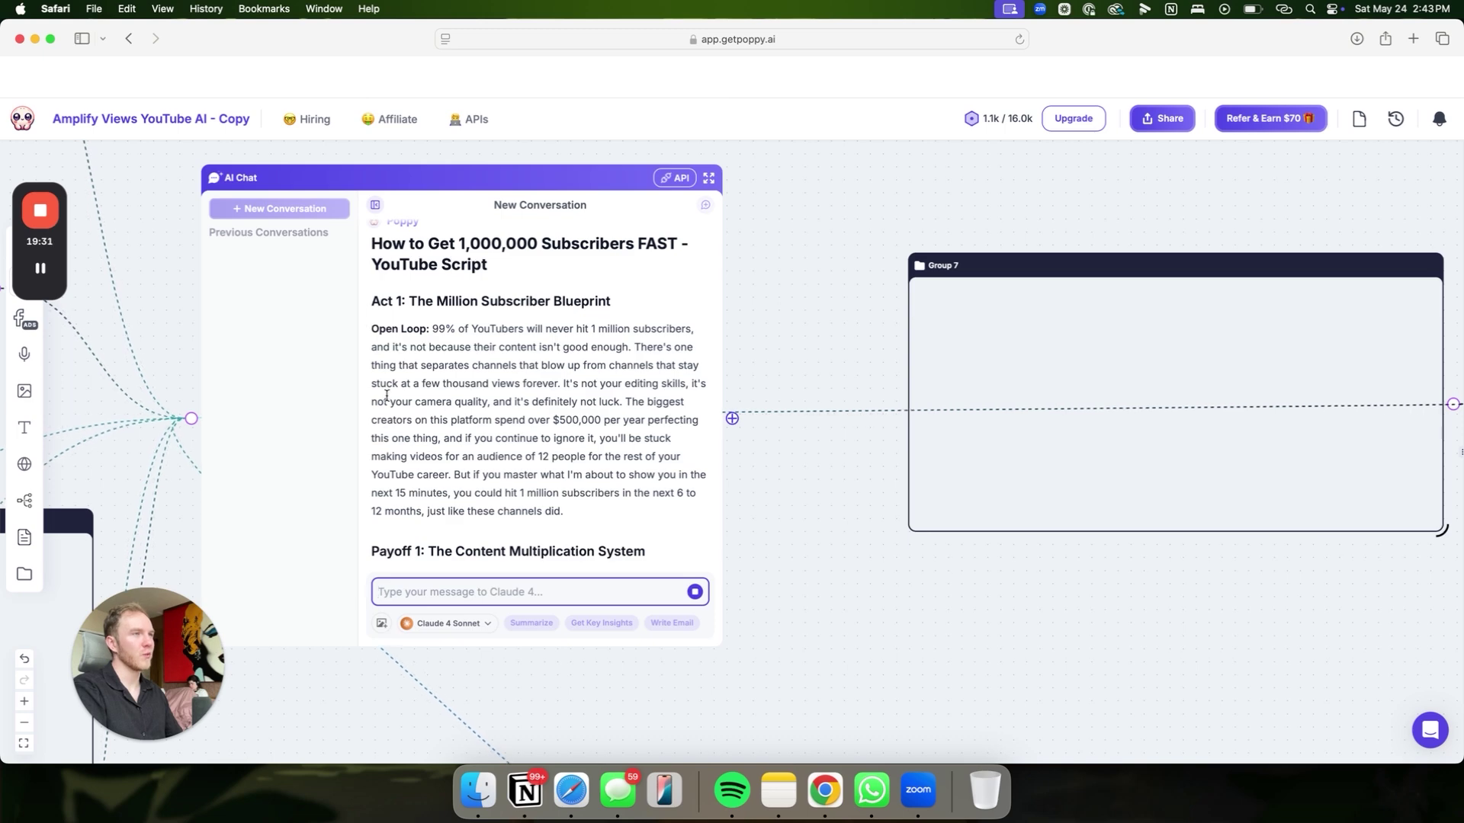
scroll(374, 320, "down", 2)
scroll(440, 493, "down", 5)
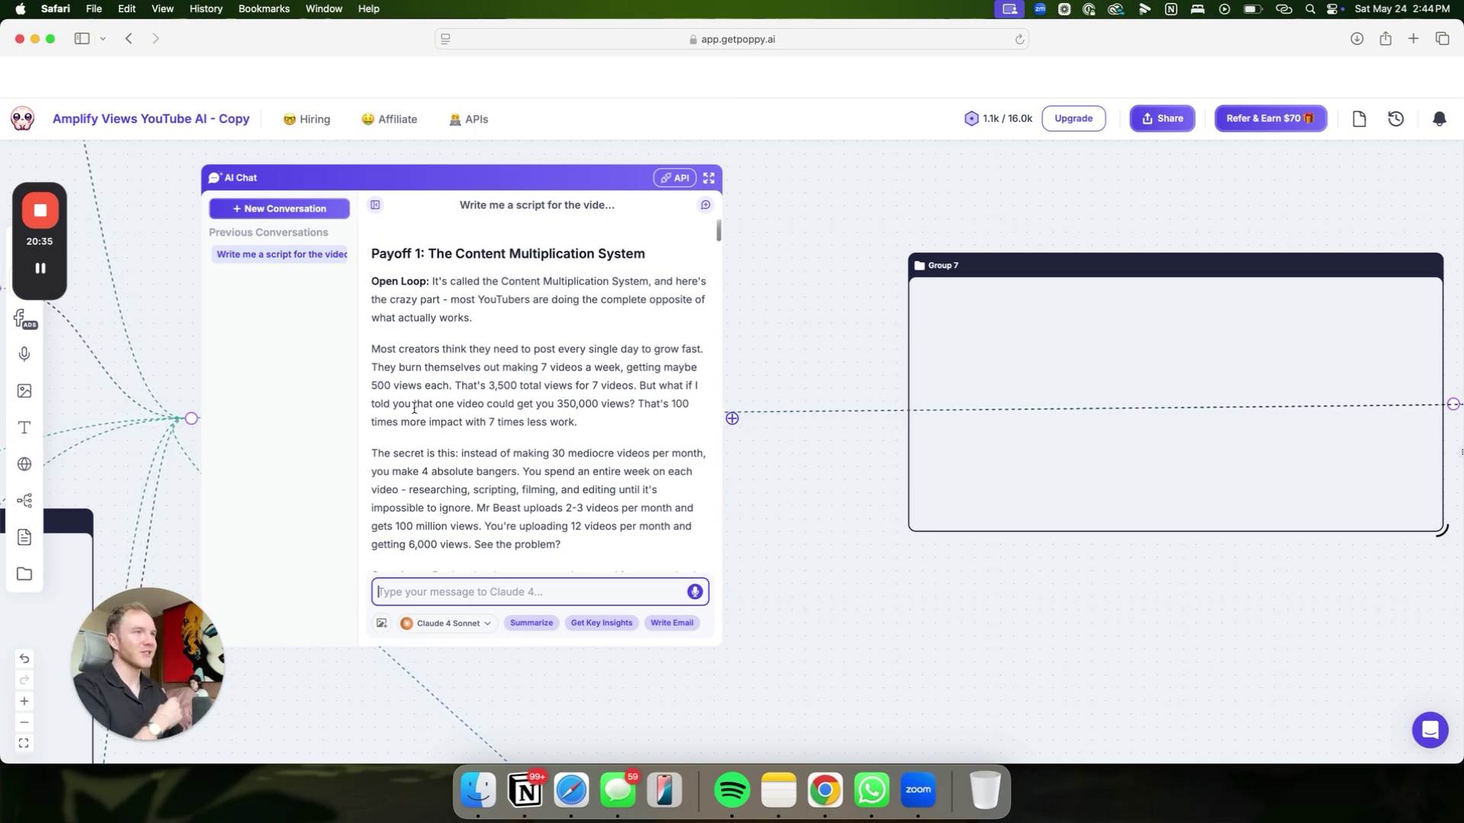
scroll(425, 407, "down", 2)
scroll(424, 406, "up", 1)
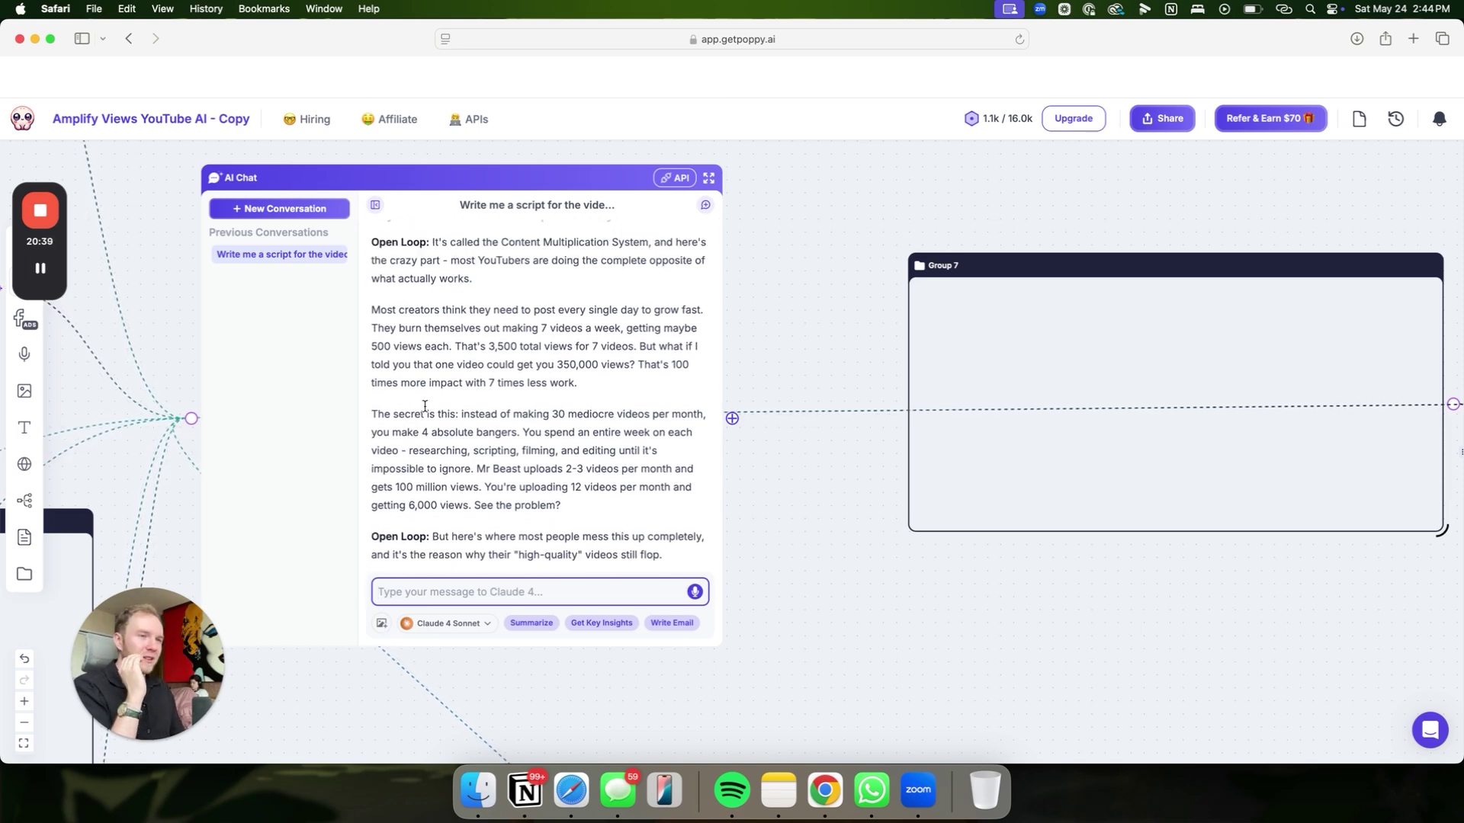
scroll(425, 407, "down", 1)
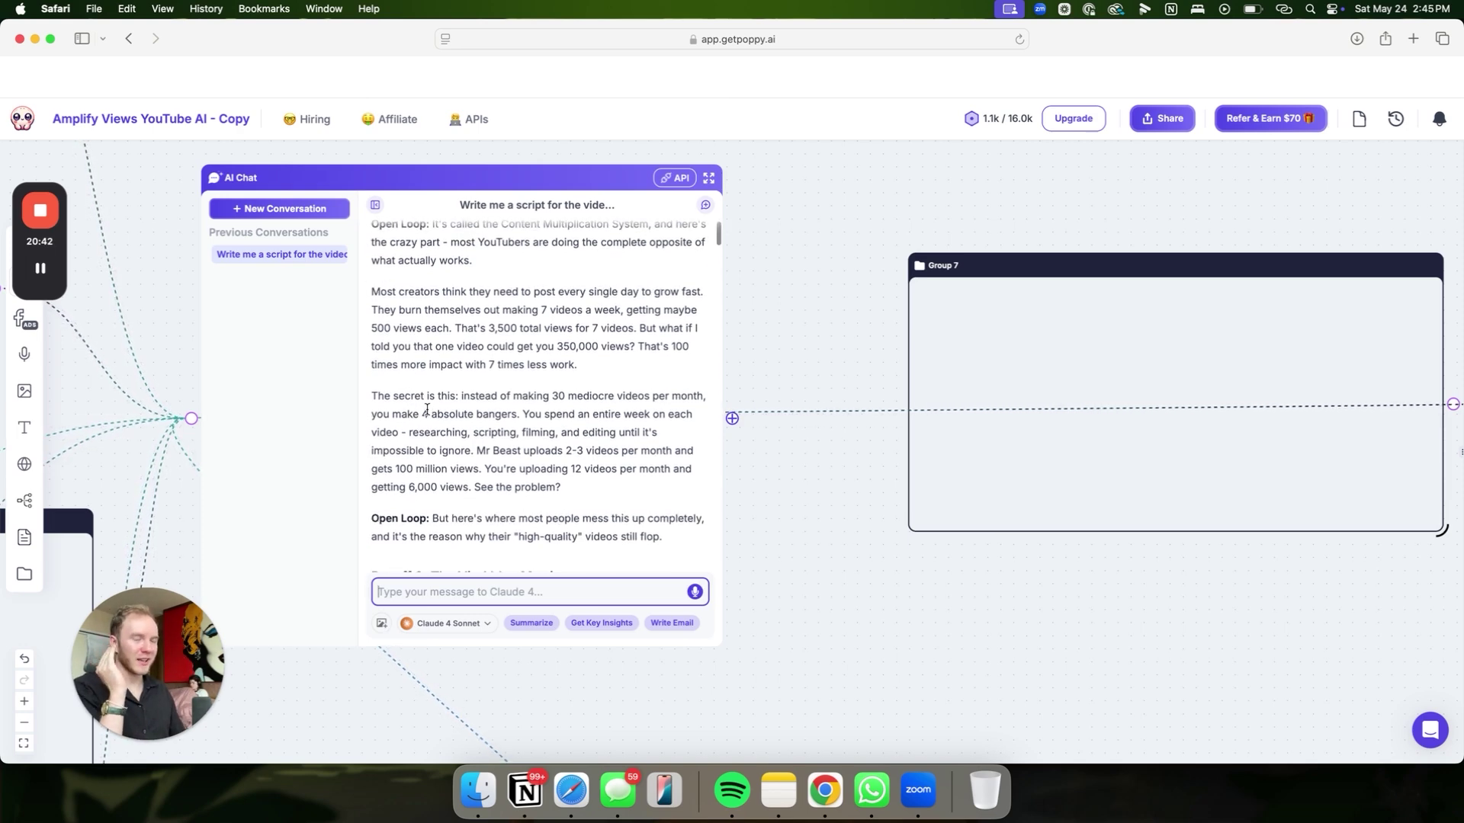
scroll(427, 410, "down", 2)
scroll(427, 410, "up", 1)
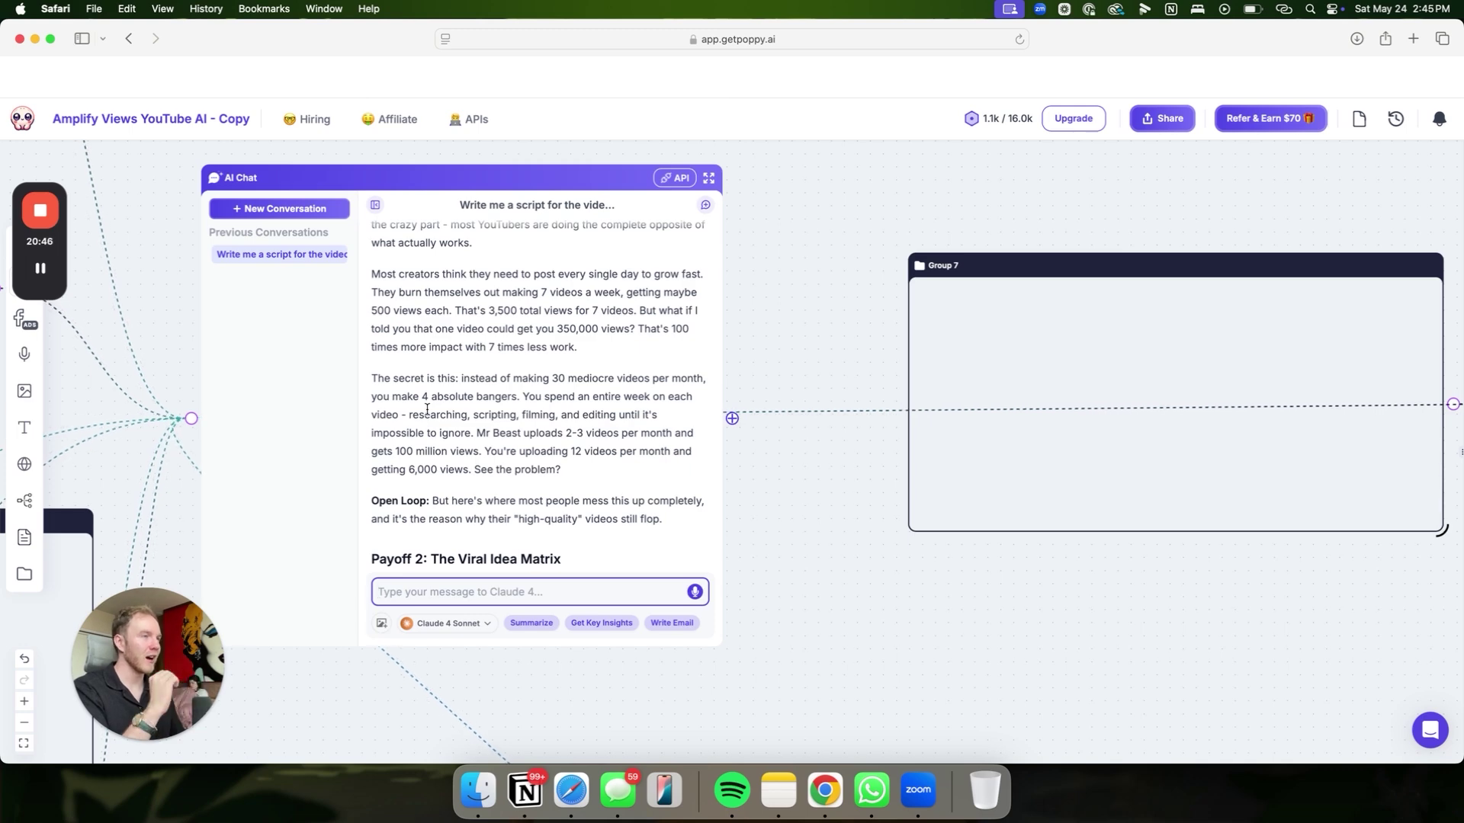
scroll(427, 410, "down", 10)
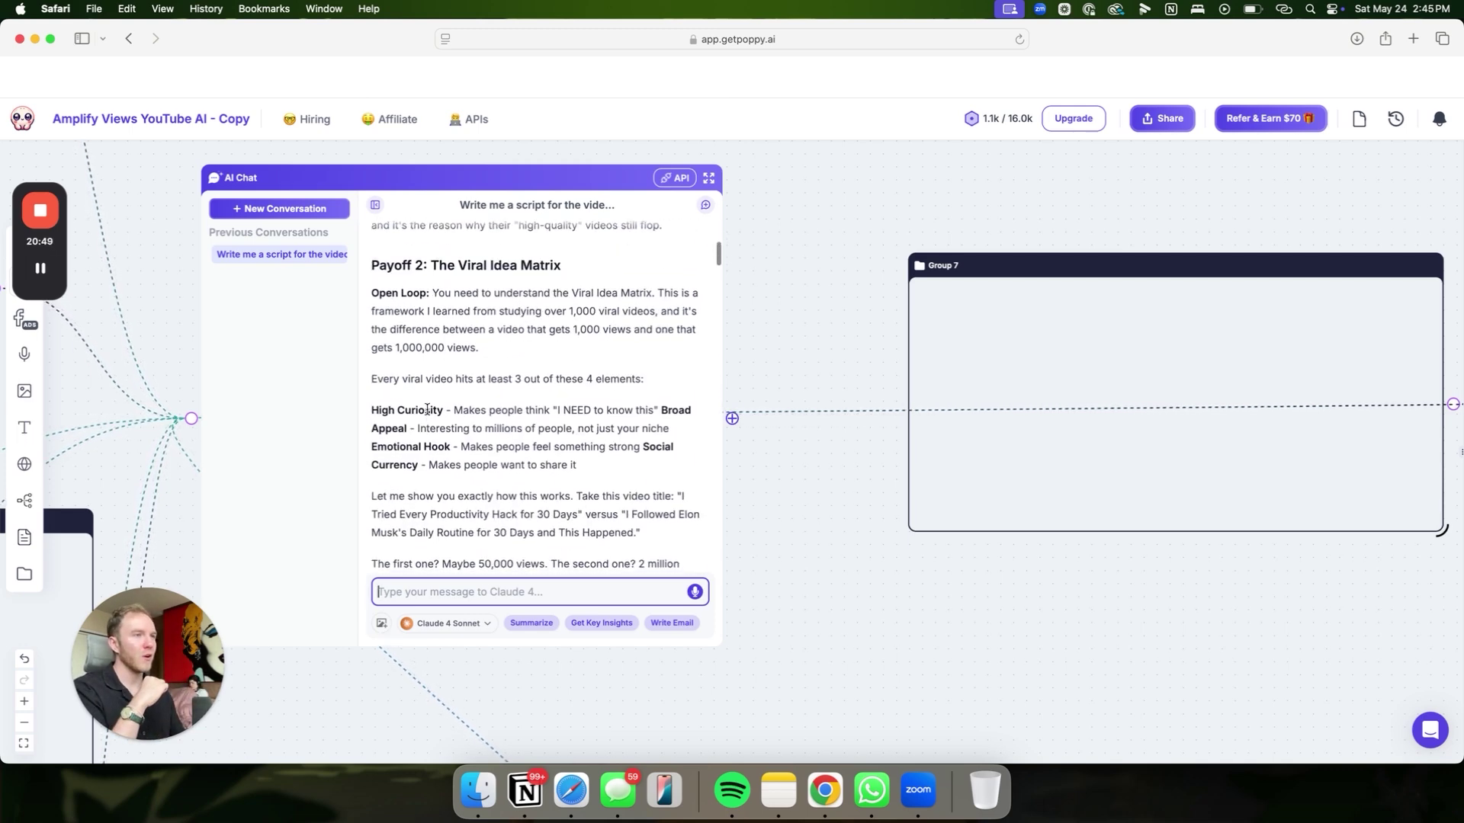
scroll(427, 409, "down", 1)
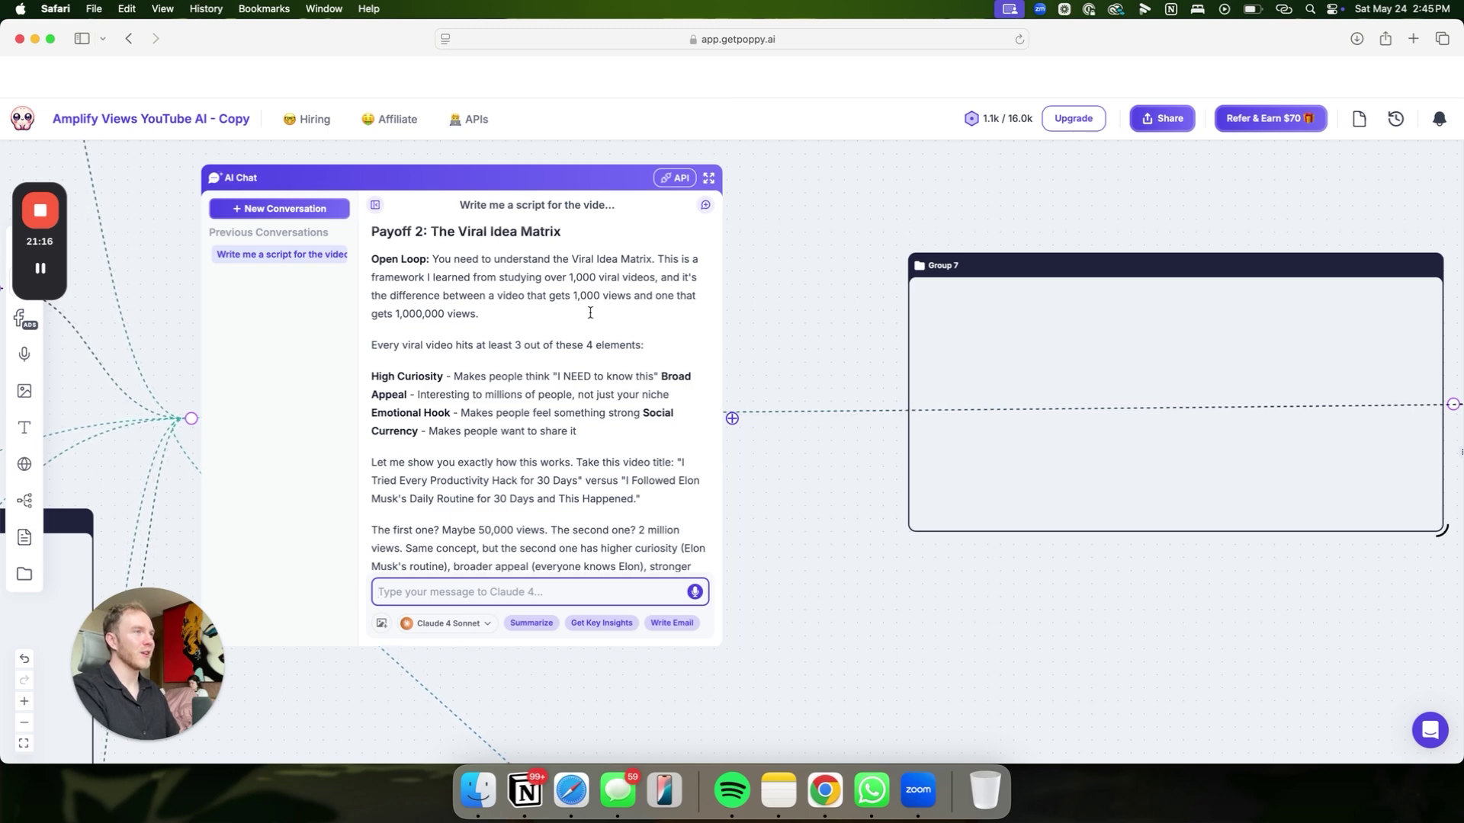
scroll(429, 339, "down", 3)
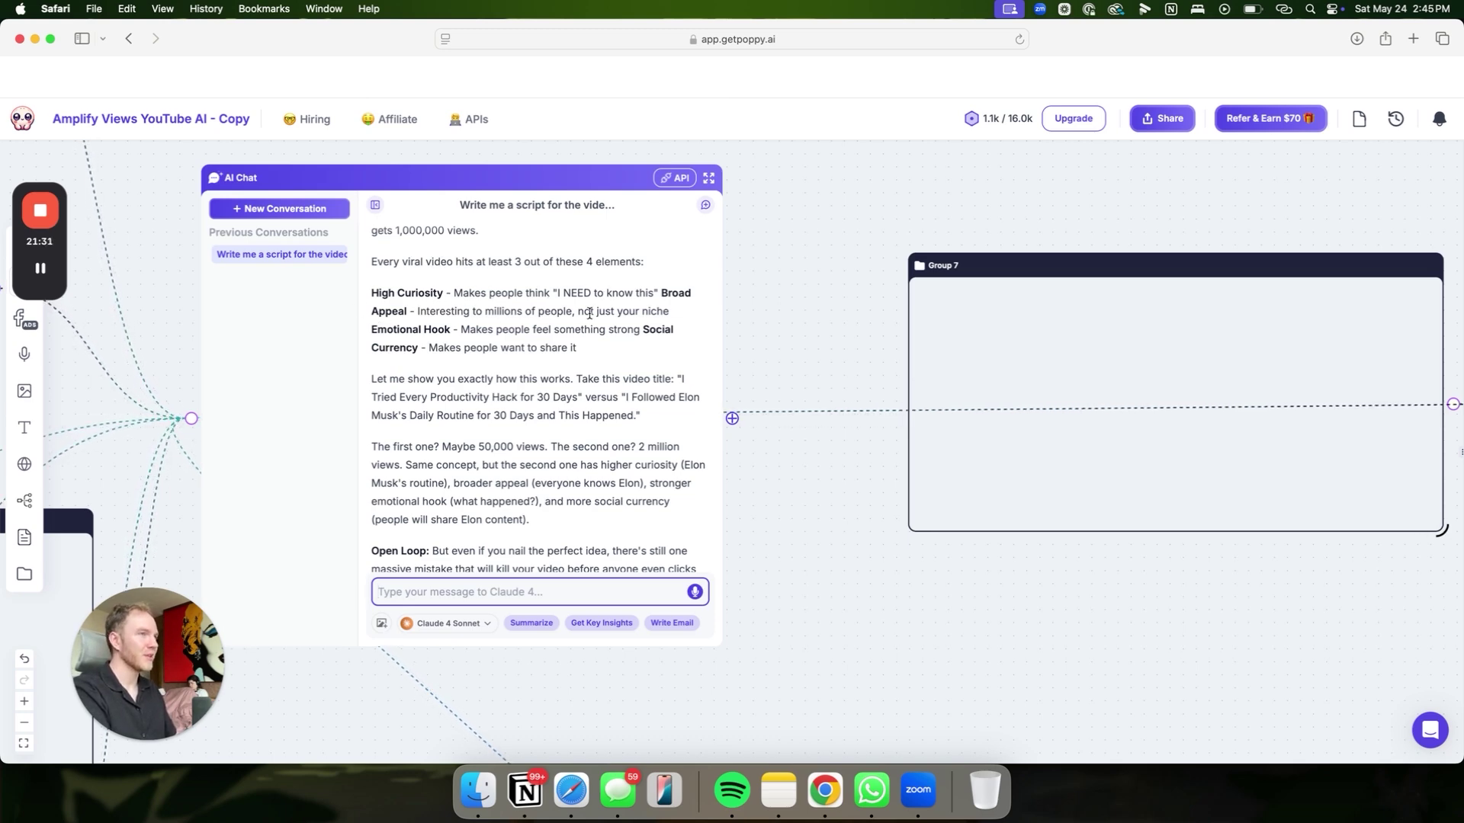
scroll(440, 357, "down", 1)
scroll(436, 359, "up", 5)
scroll(436, 358, "down", 6)
scroll(436, 359, "down", 3)
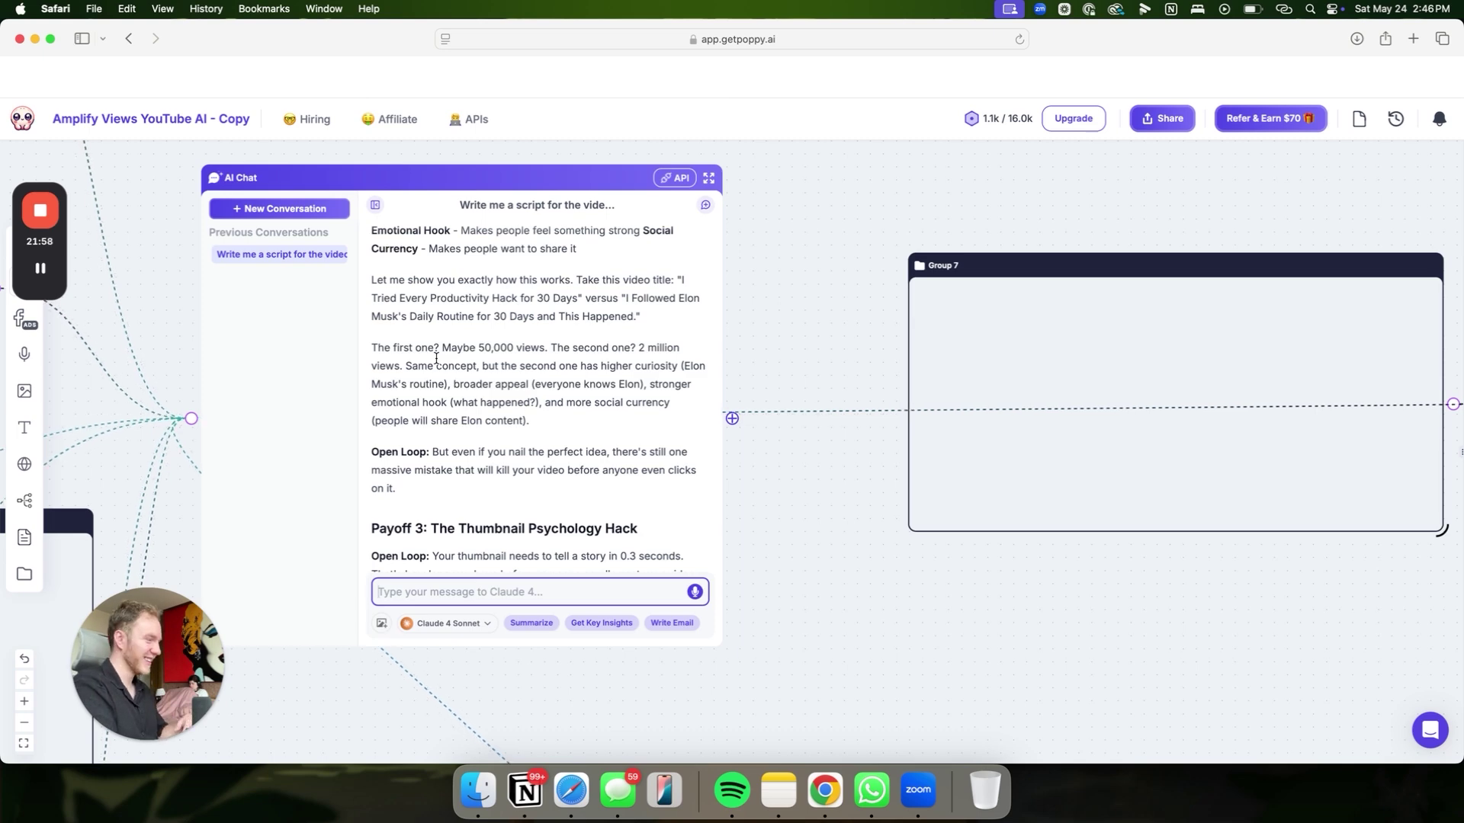
- Zoom out and pan across the board to the title chat
left_click(25, 724)
left_click(24, 724)
scroll(316, 584, "right", 10)
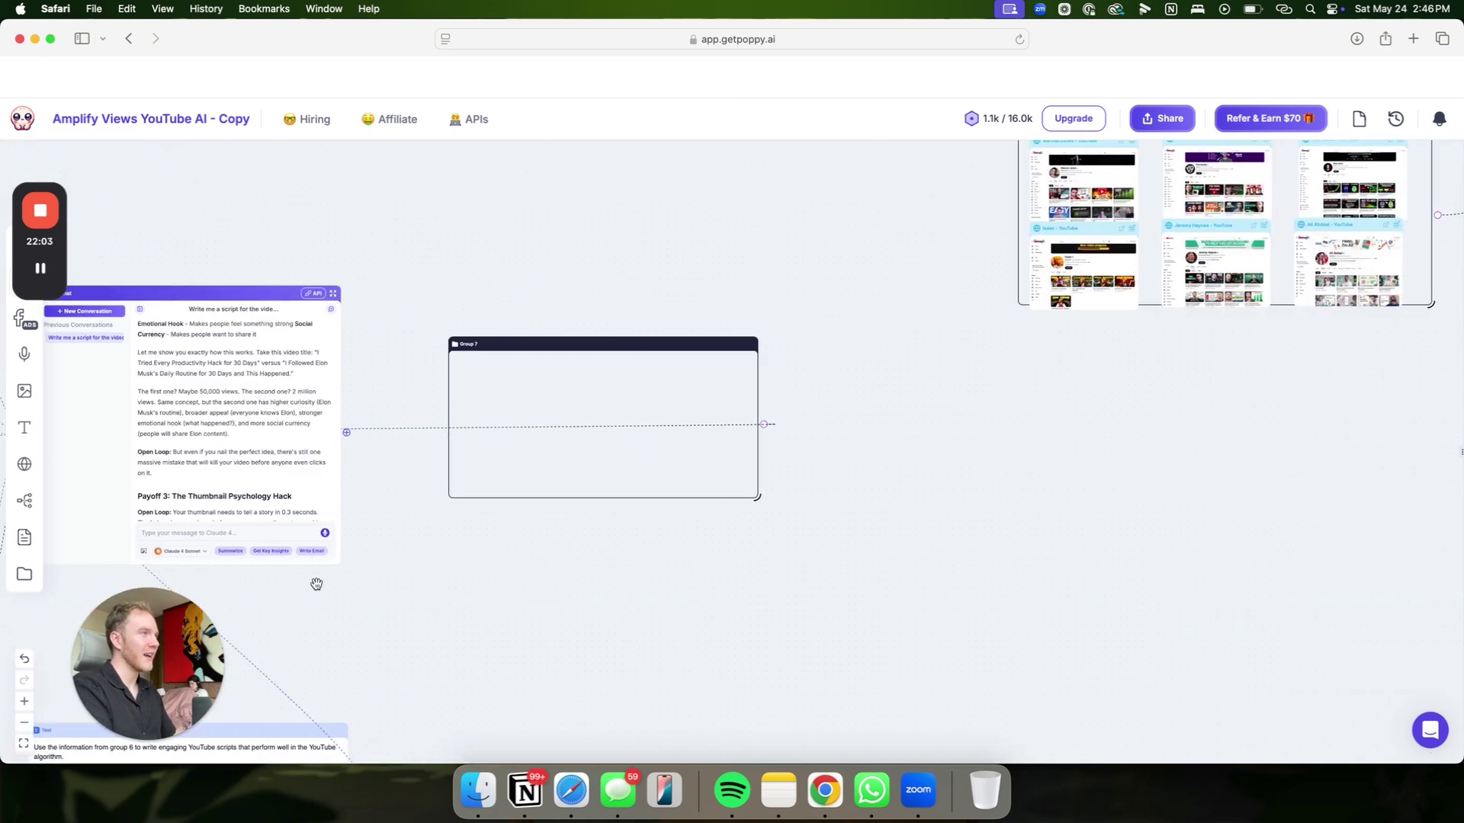
scroll(316, 584, "up", 5)
scroll(316, 584, "right", 5)
scroll(370, 544, "down", 10)
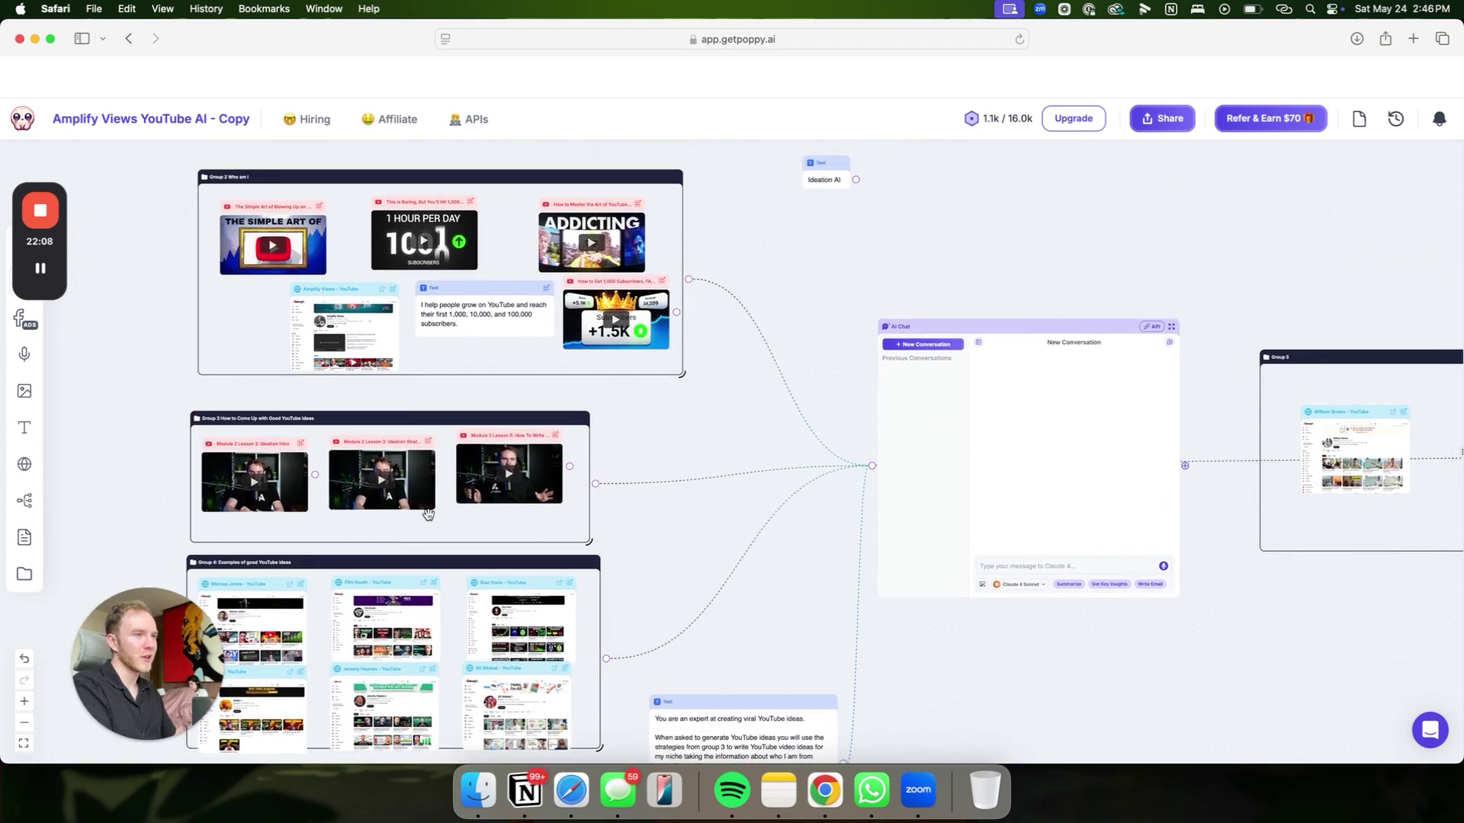
scroll(429, 515, "down", 5)
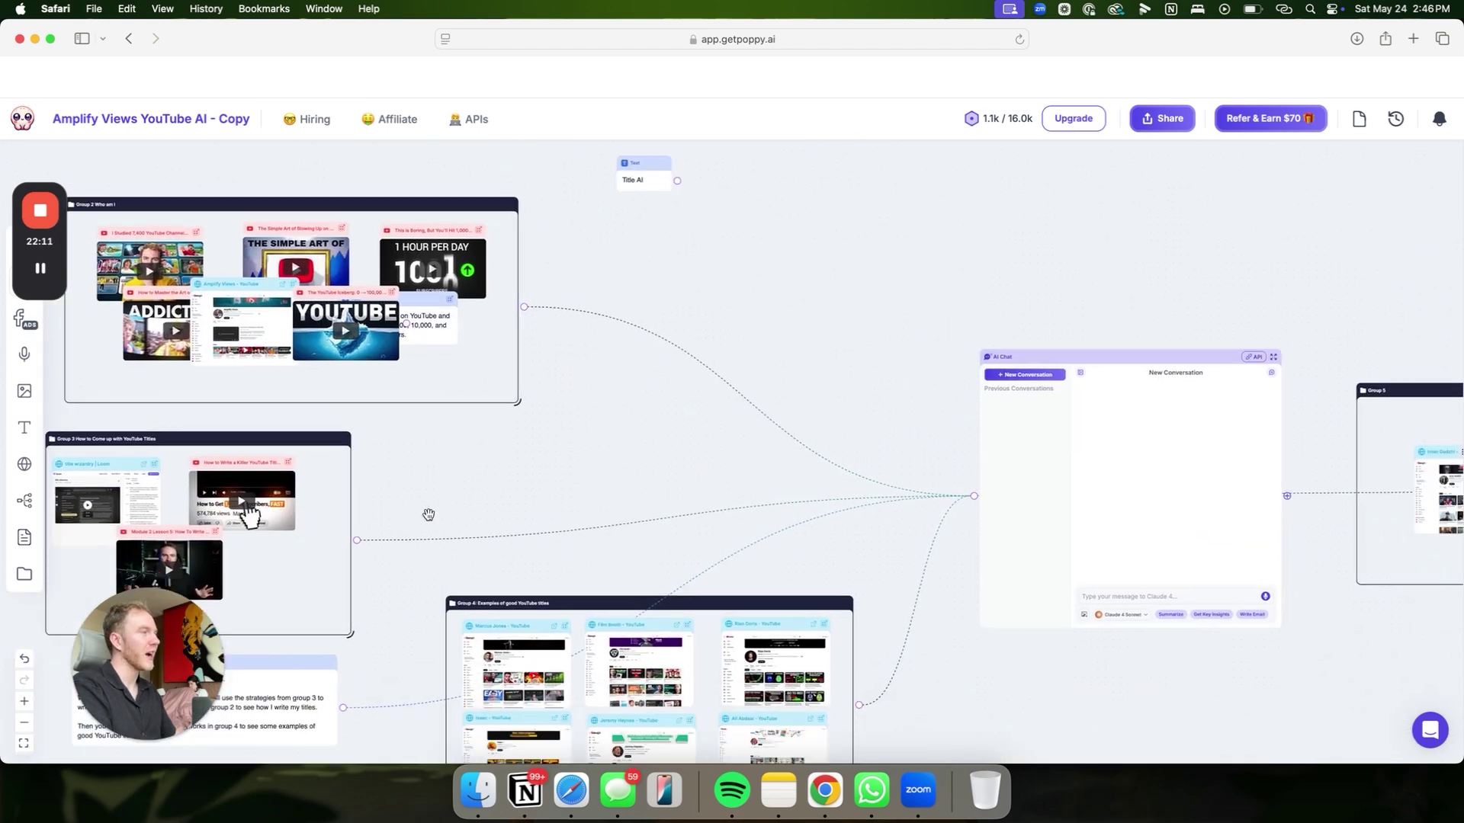
scroll(428, 514, "down", 3)
scroll(429, 515, "left", 2)
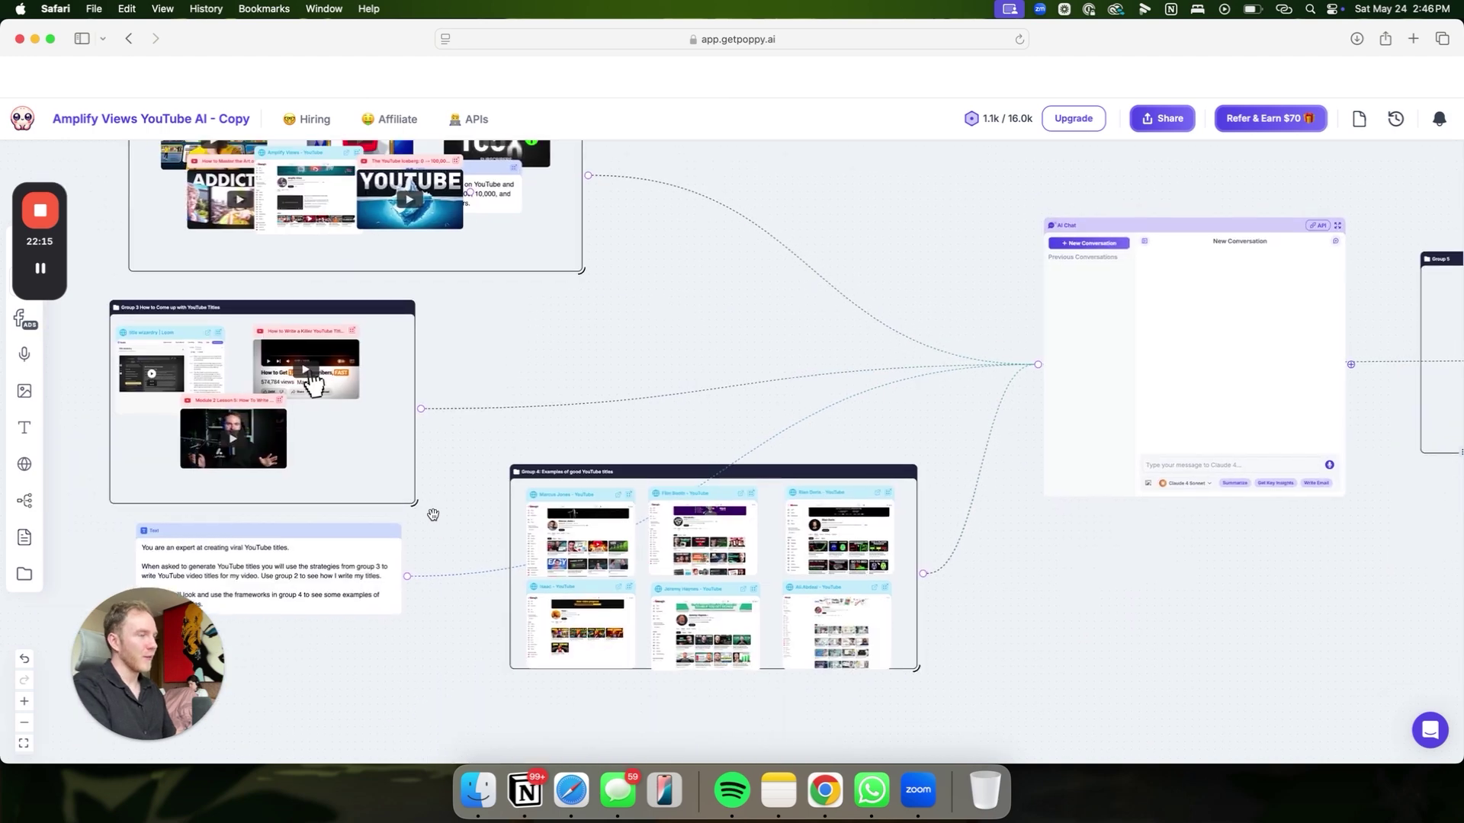
scroll(412, 515, "right", 4)
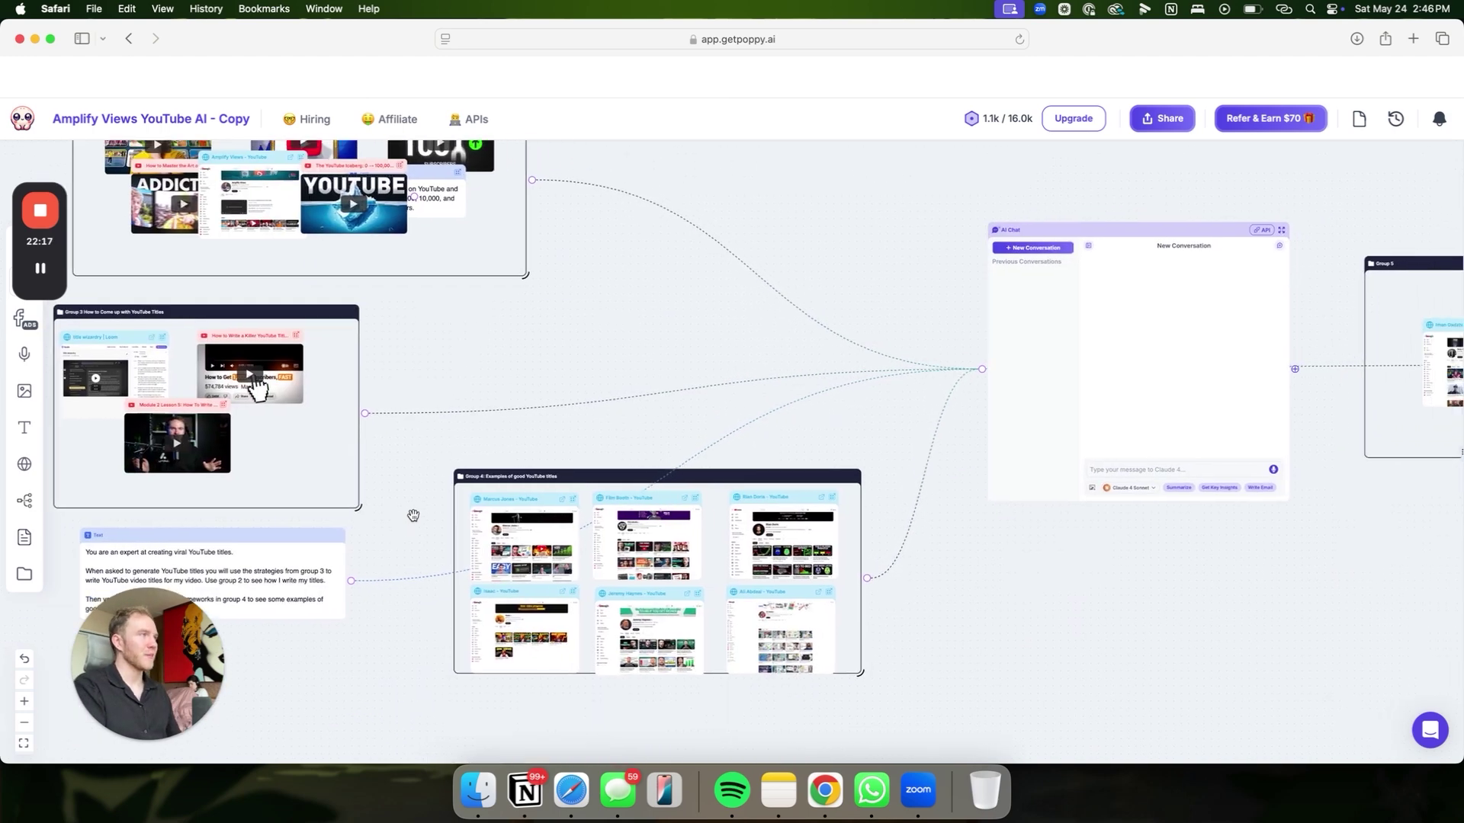
scroll(413, 515, "right", 2)
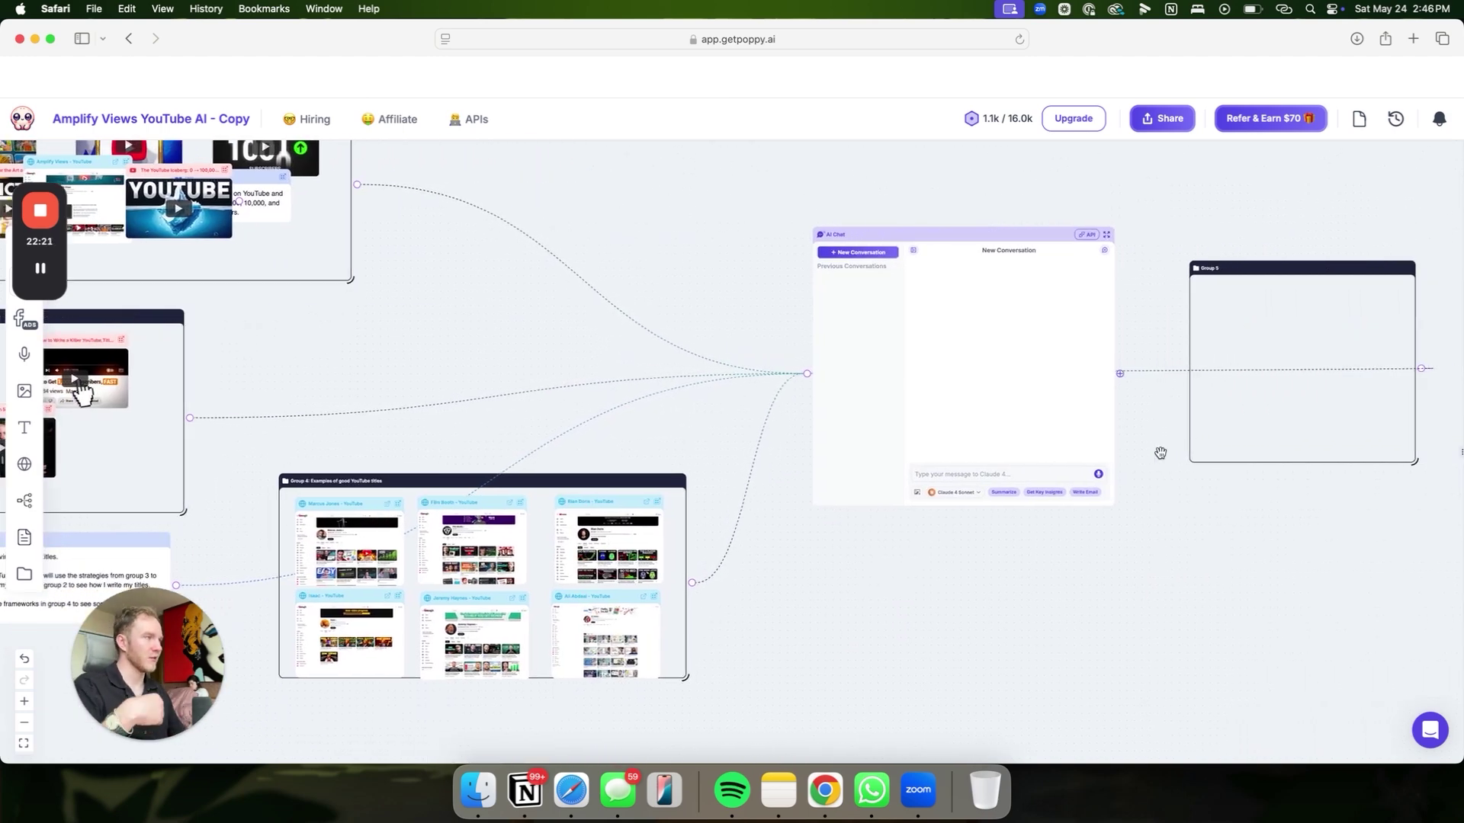
- Ask the title chat for 25 titles for the video "How to Get 1,000,000 Subscribers FAST"
left_click(991, 467)
type("Come up with 25 titles for the vid")
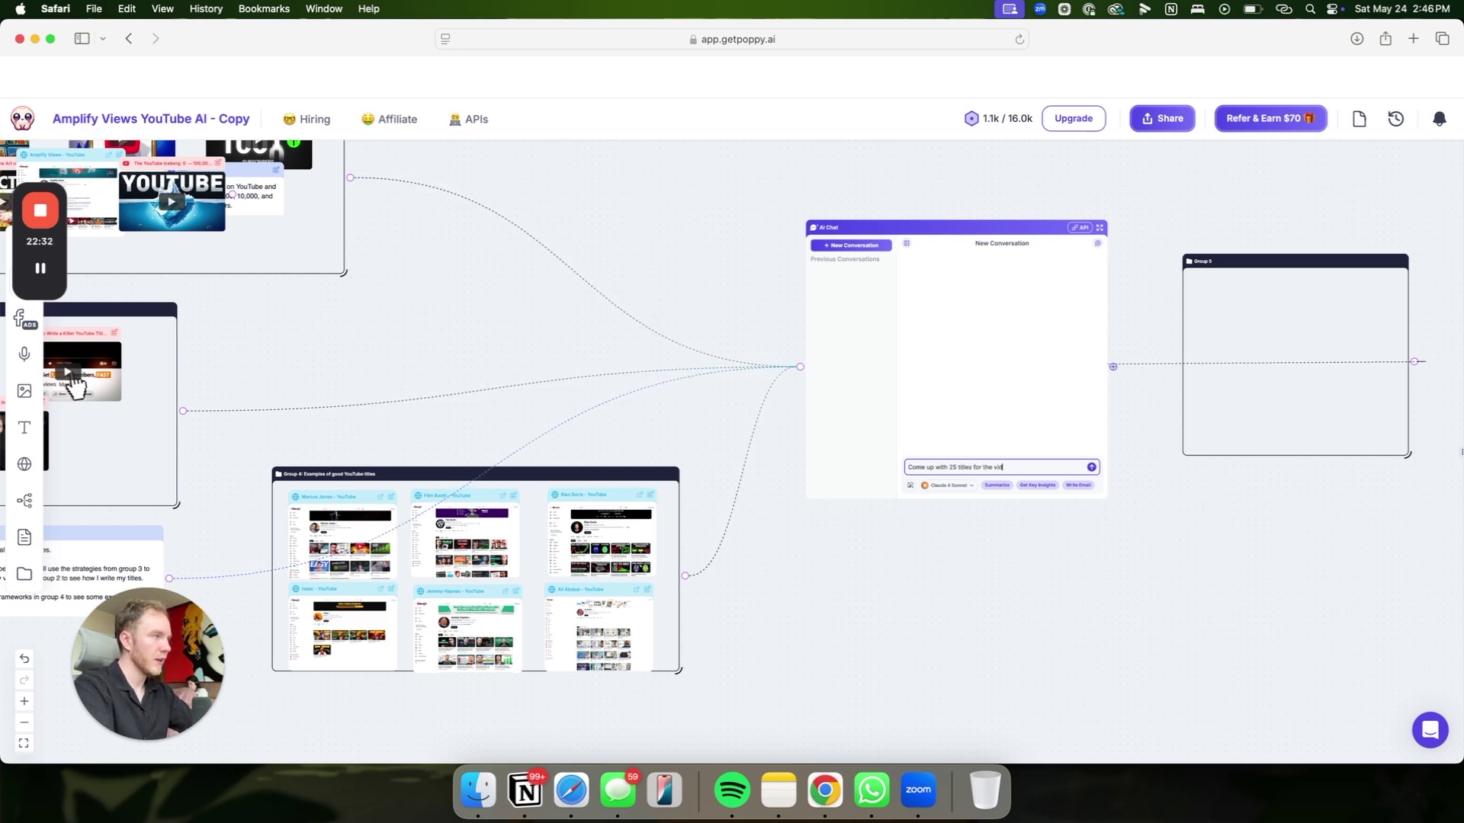
type("eo \"How to Get 1,000,000 Subscribers FAST\"")
key("Return")
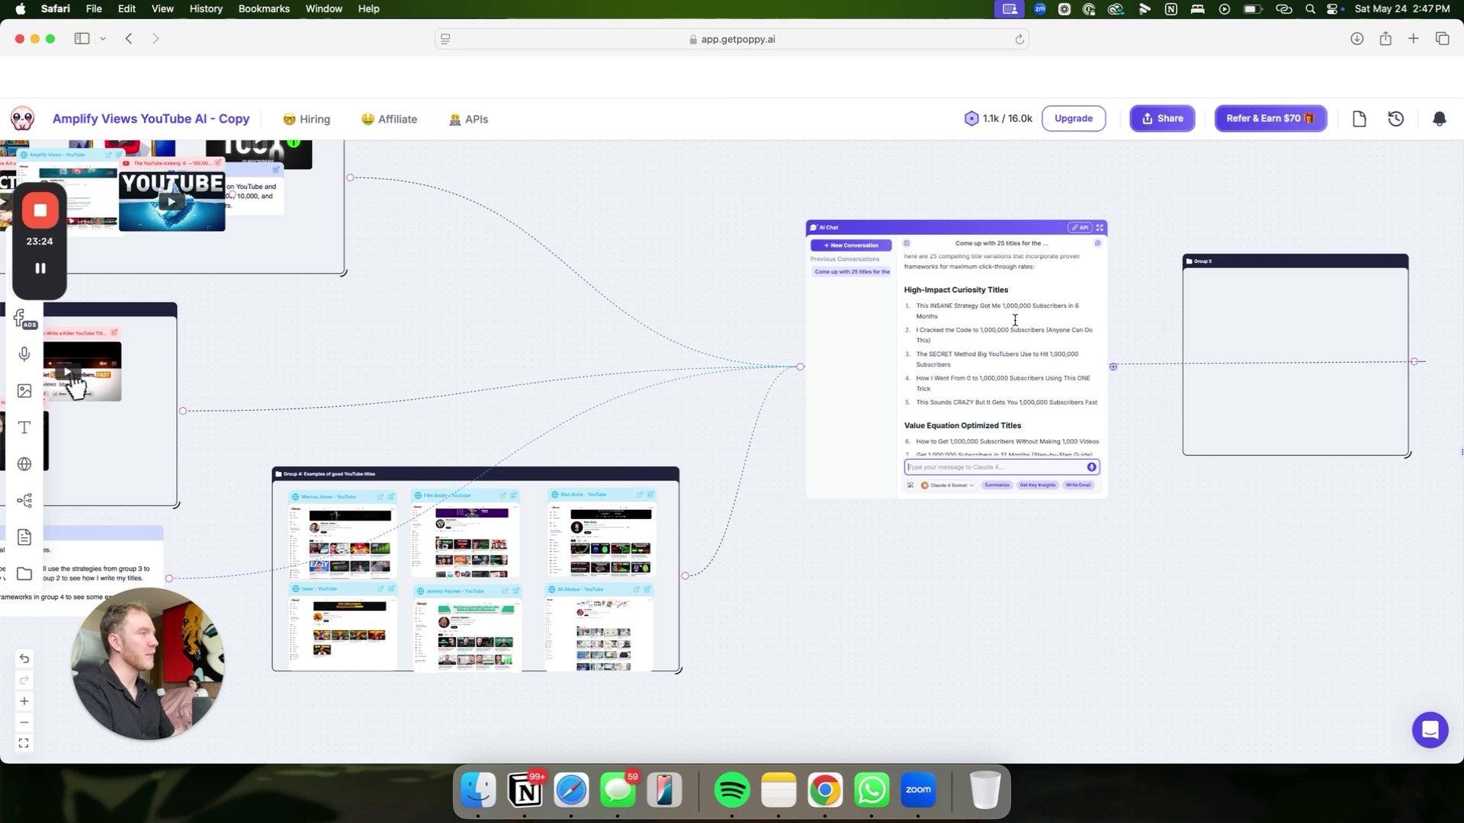
- Scroll through the 25 generated titles down to the Key Title Strategies Used summary
scroll(1015, 320, "down", 3)
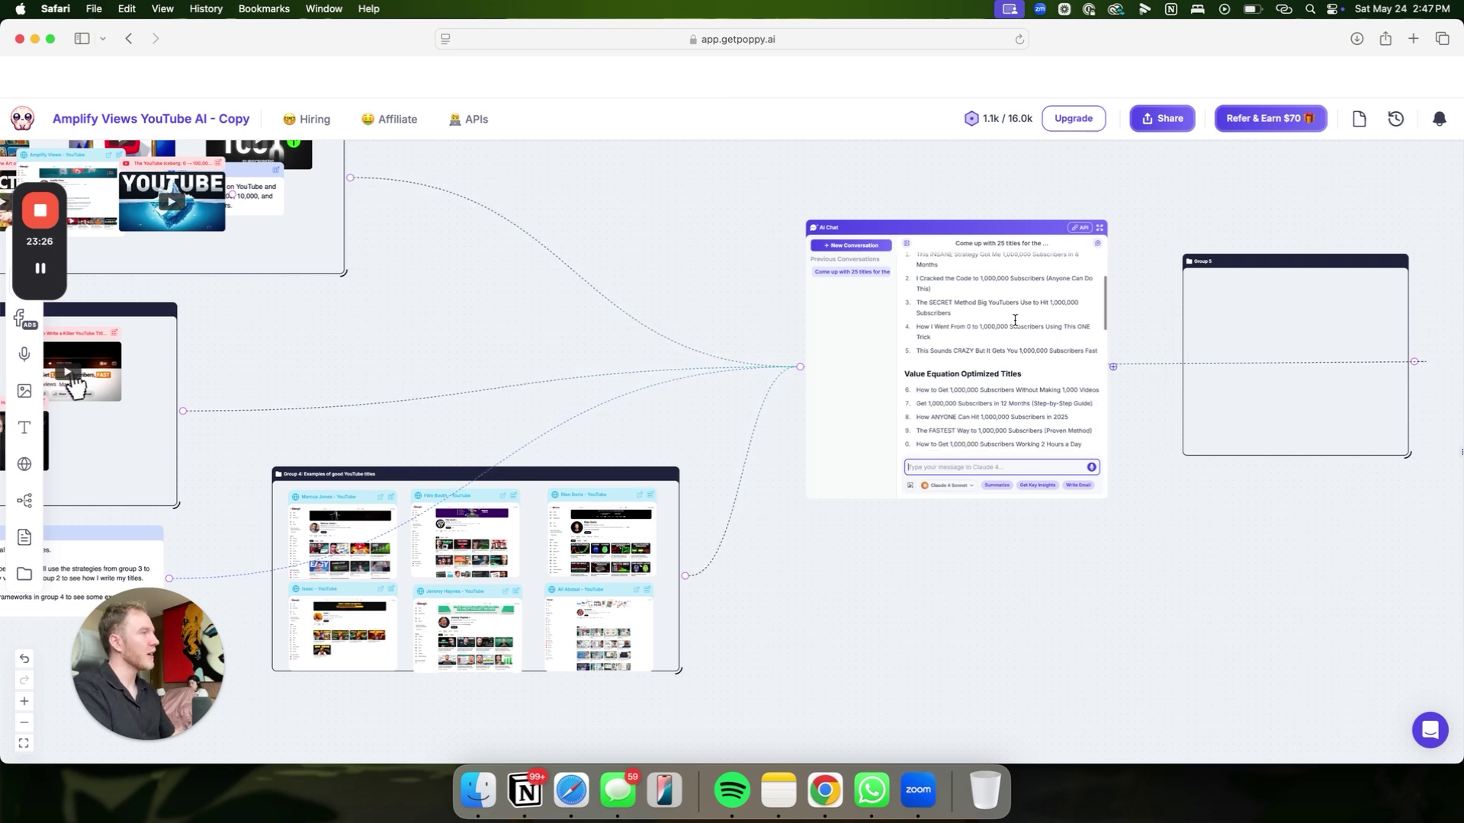
scroll(1015, 320, "down", 1)
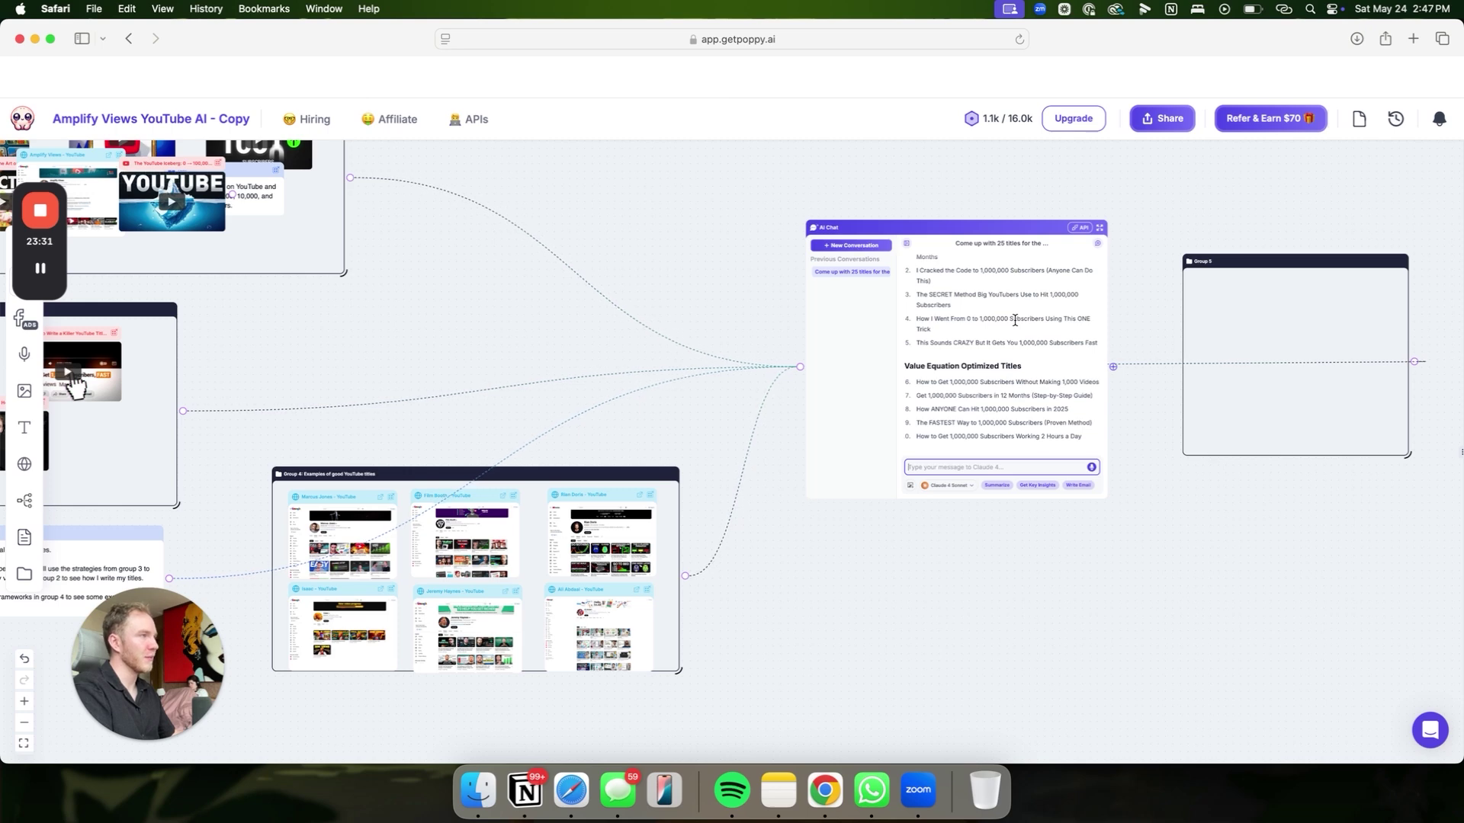
scroll(1014, 320, "down", 2)
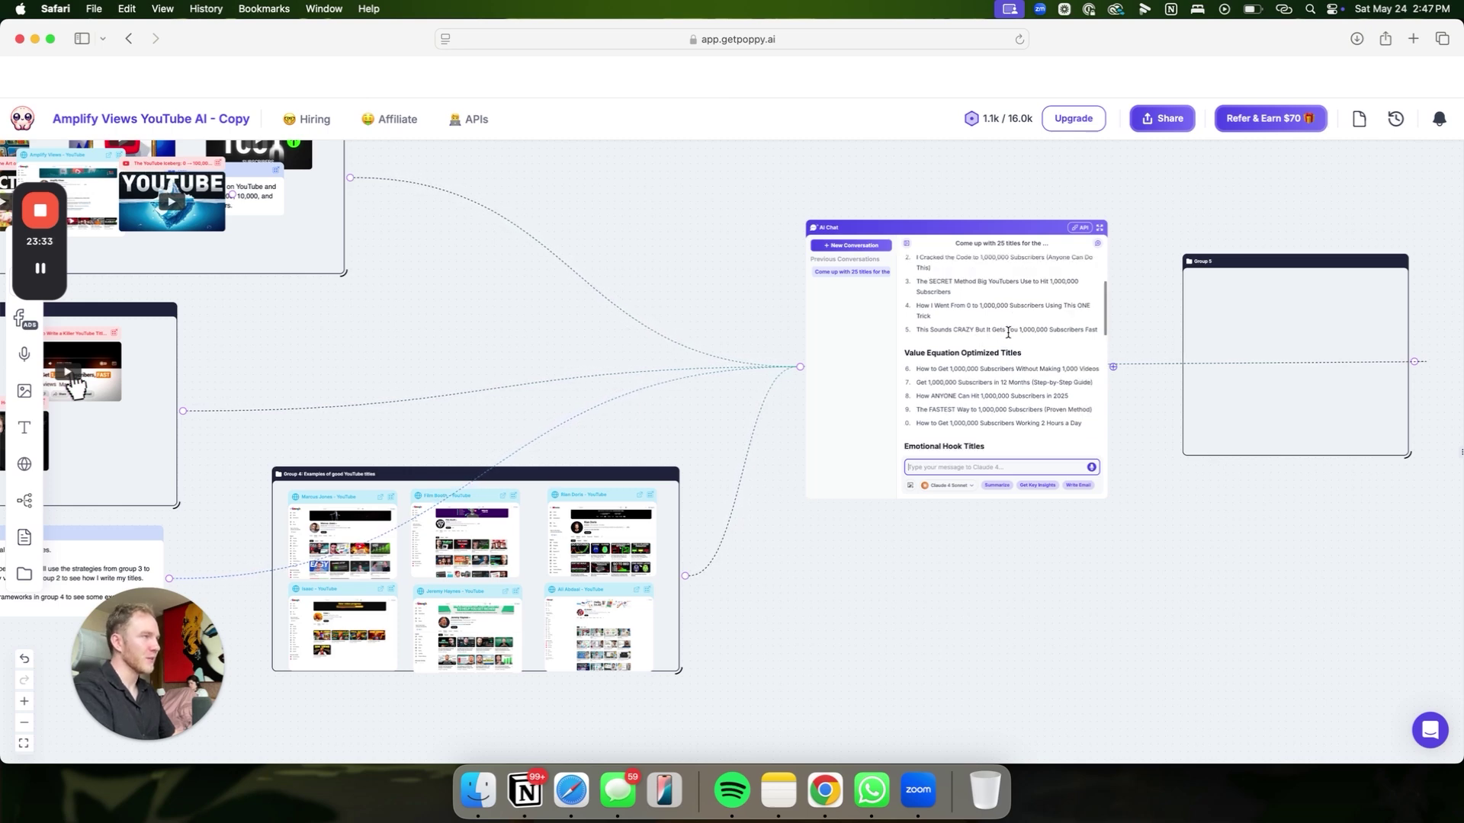
scroll(1008, 333, "down", 2)
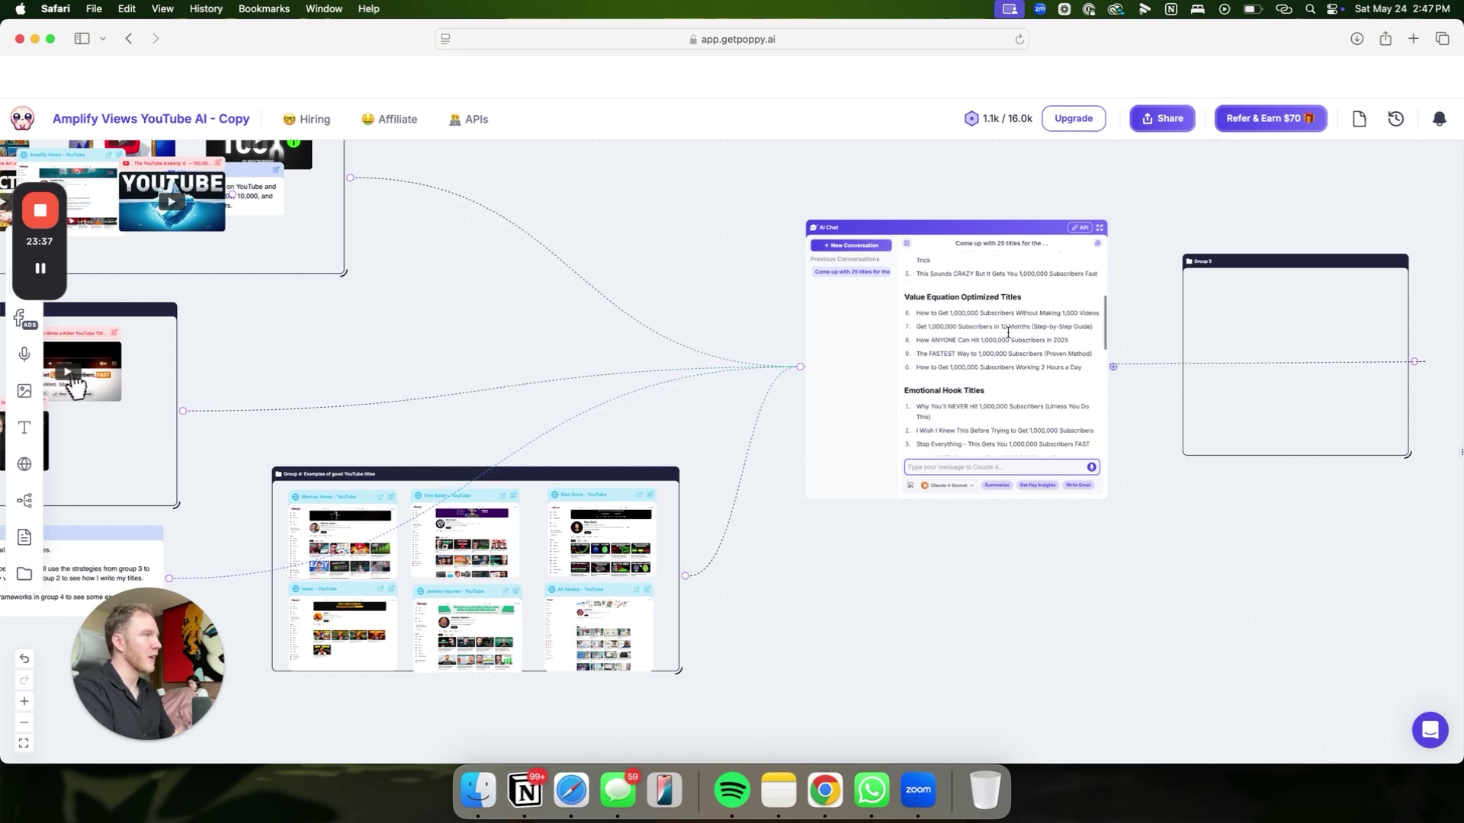
scroll(1007, 332, "down", 1)
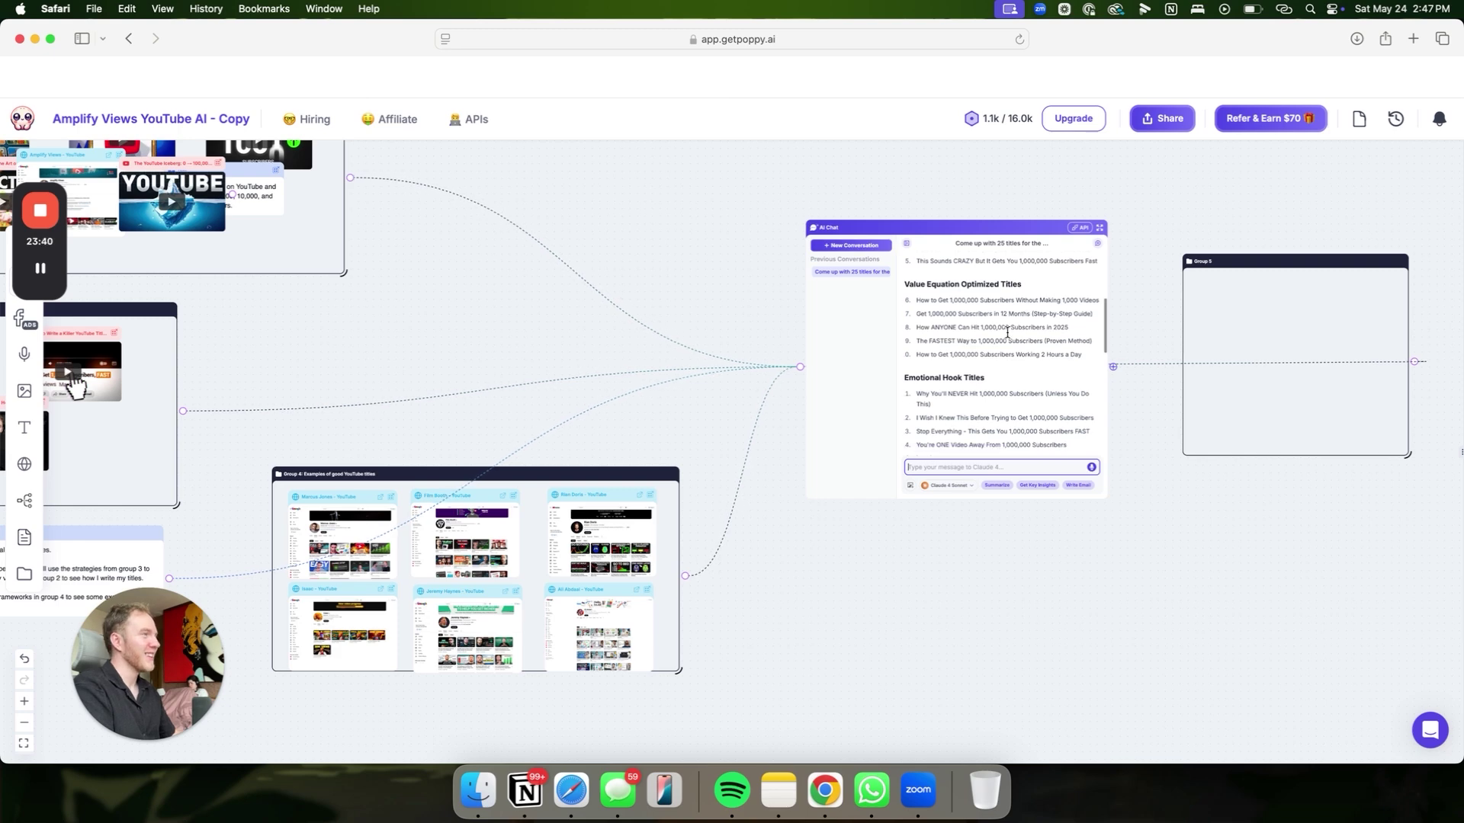
scroll(1005, 342, "down", 8)
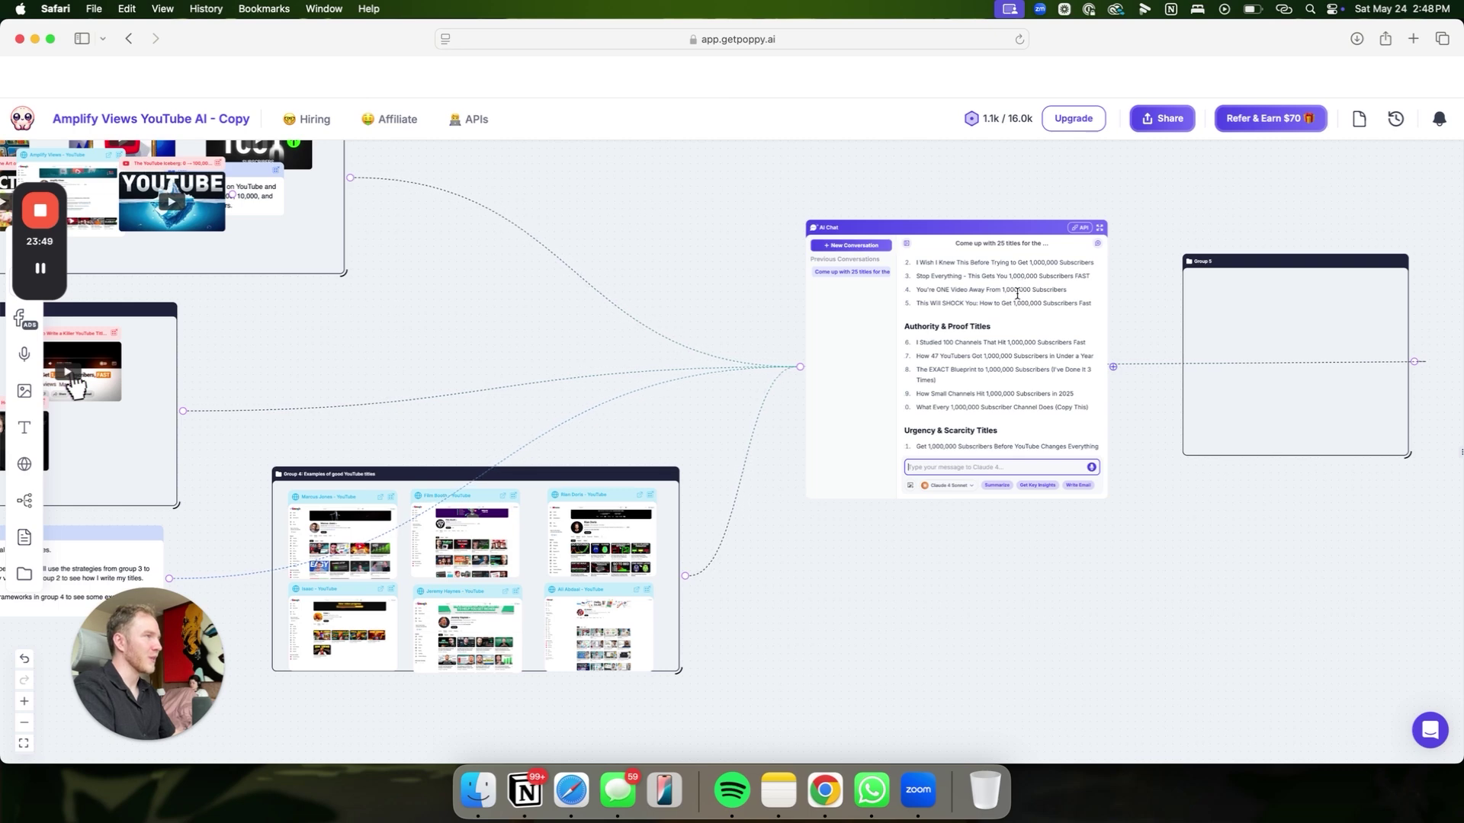
scroll(994, 333, "down", 4)
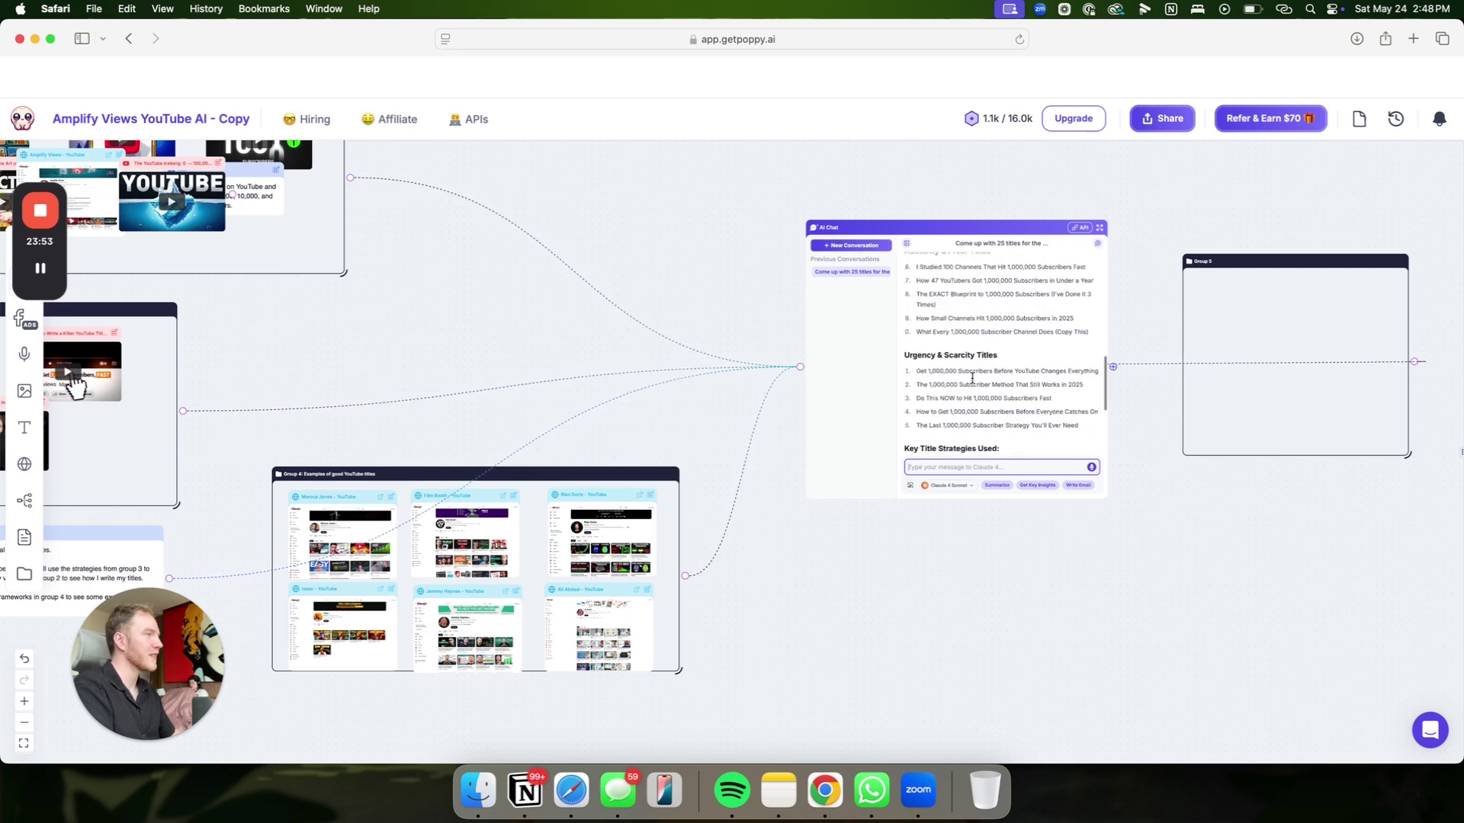
scroll(991, 388, "down", 5)
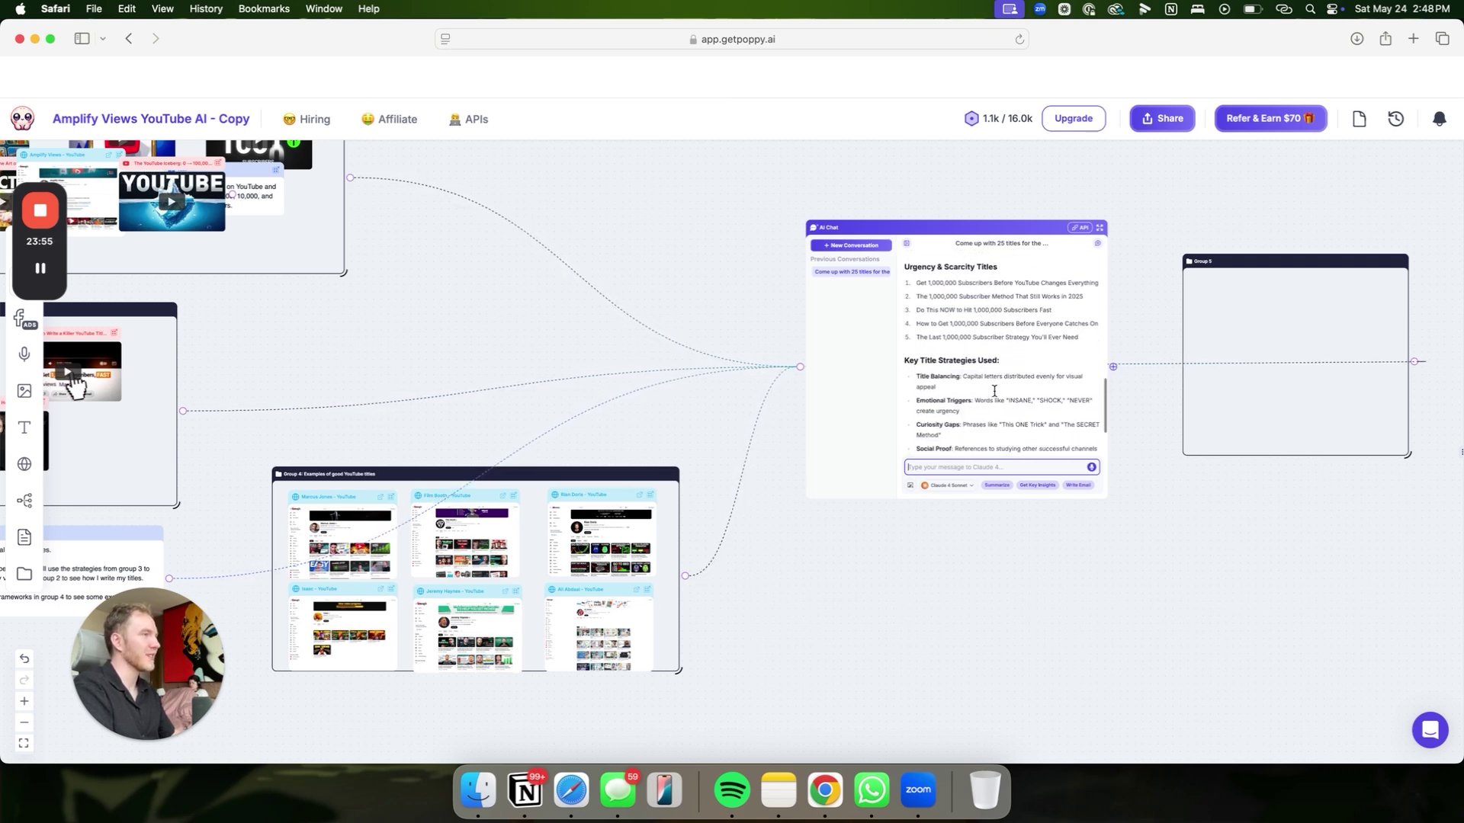
scroll(994, 390, "down", 4)
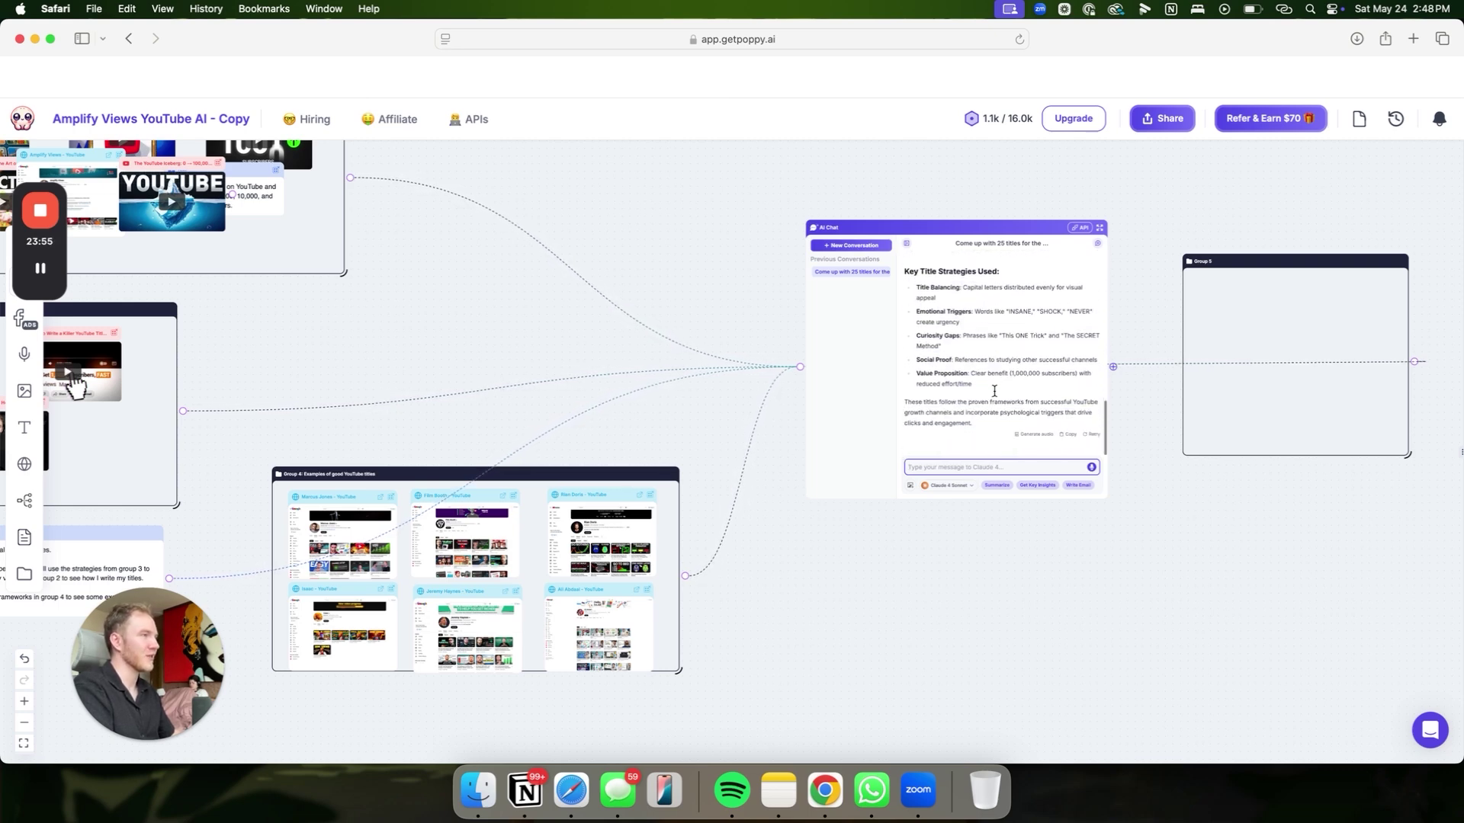
- Connect the upper group to the script-writing chat node
left_click(23, 723)
left_click(24, 723)
left_click(24, 723)
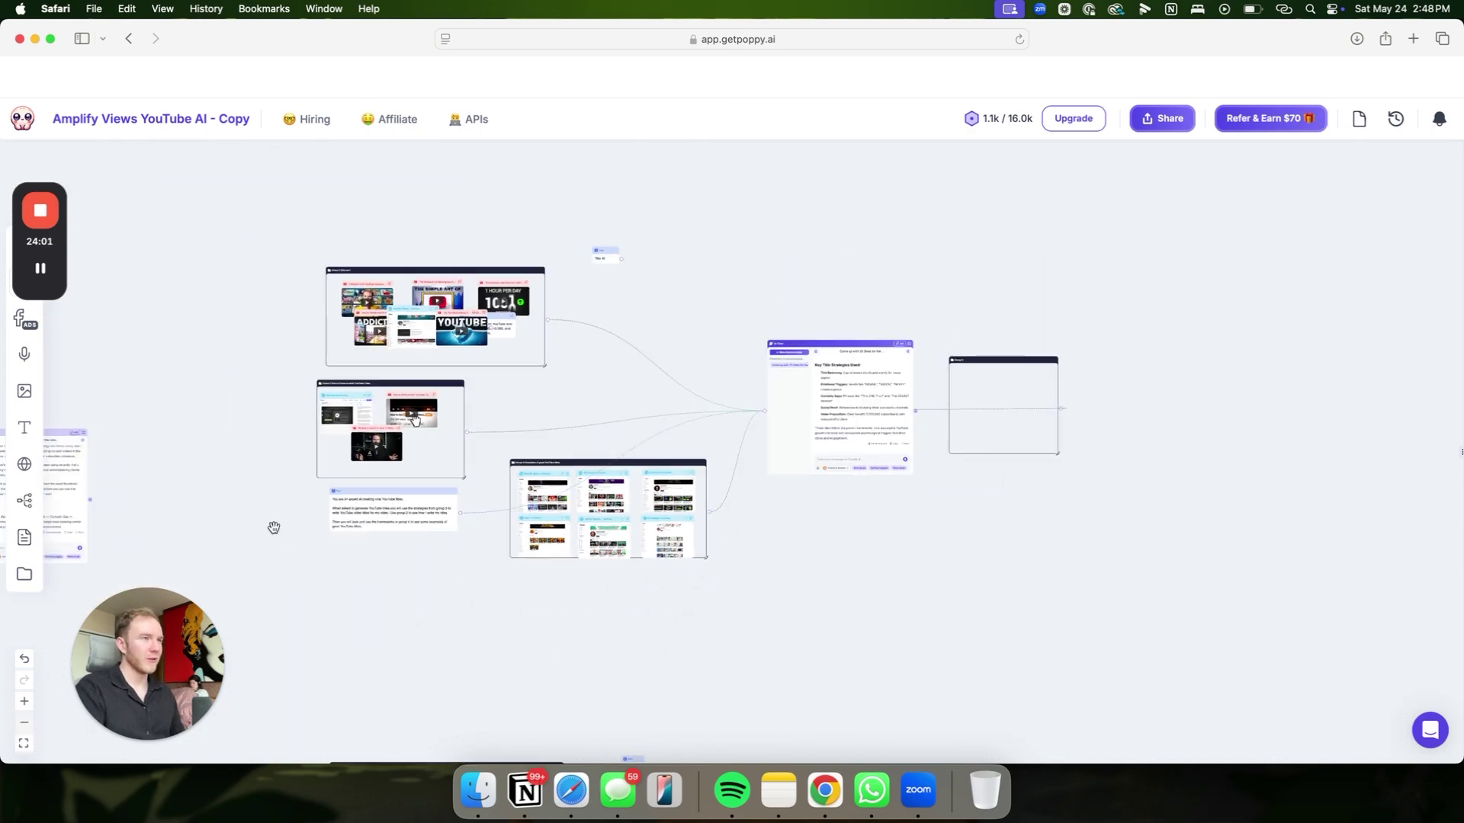
scroll(279, 523, "left", 8)
scroll(279, 523, "up", 5)
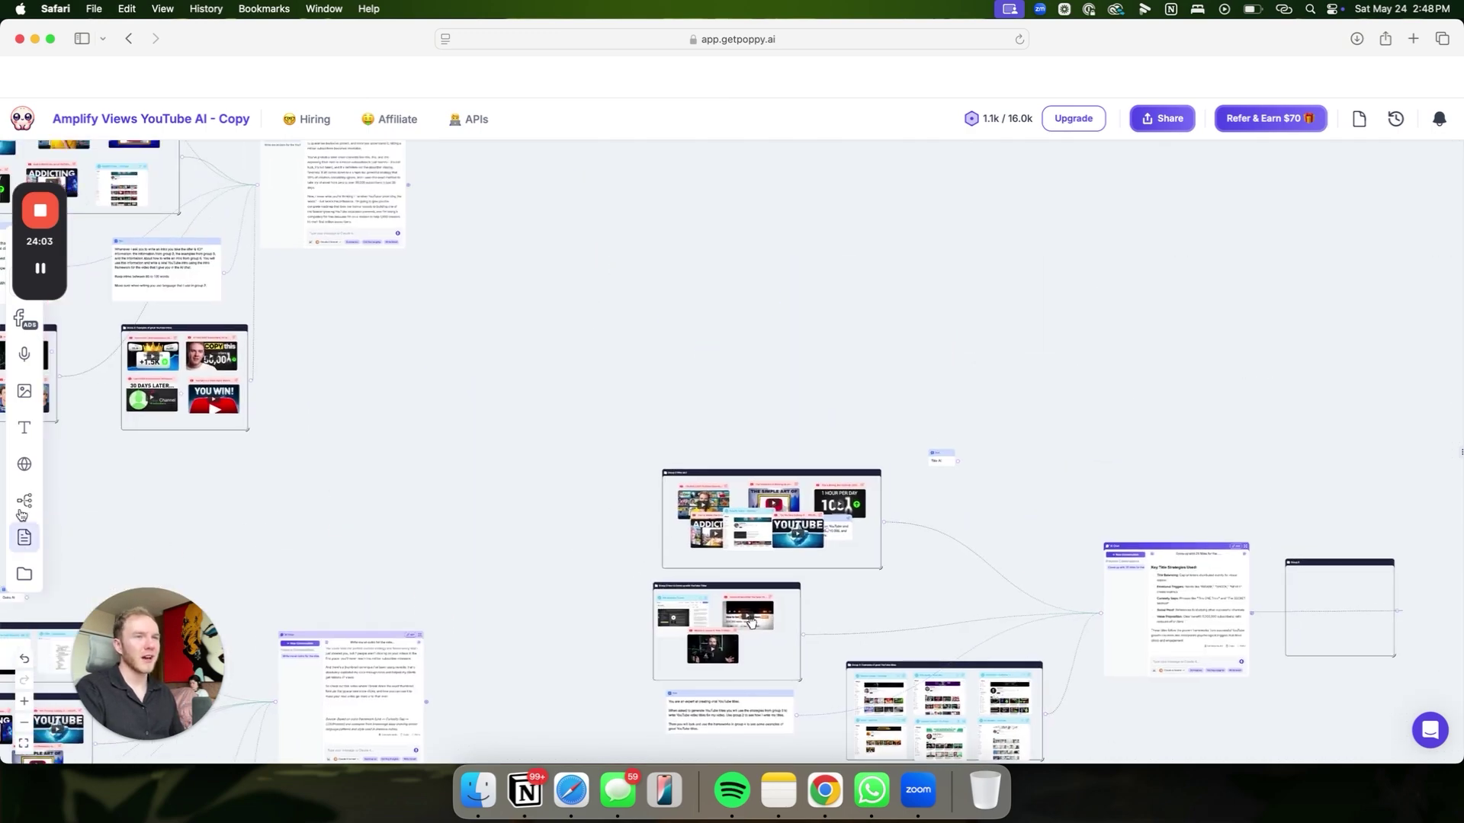
left_click(24, 722)
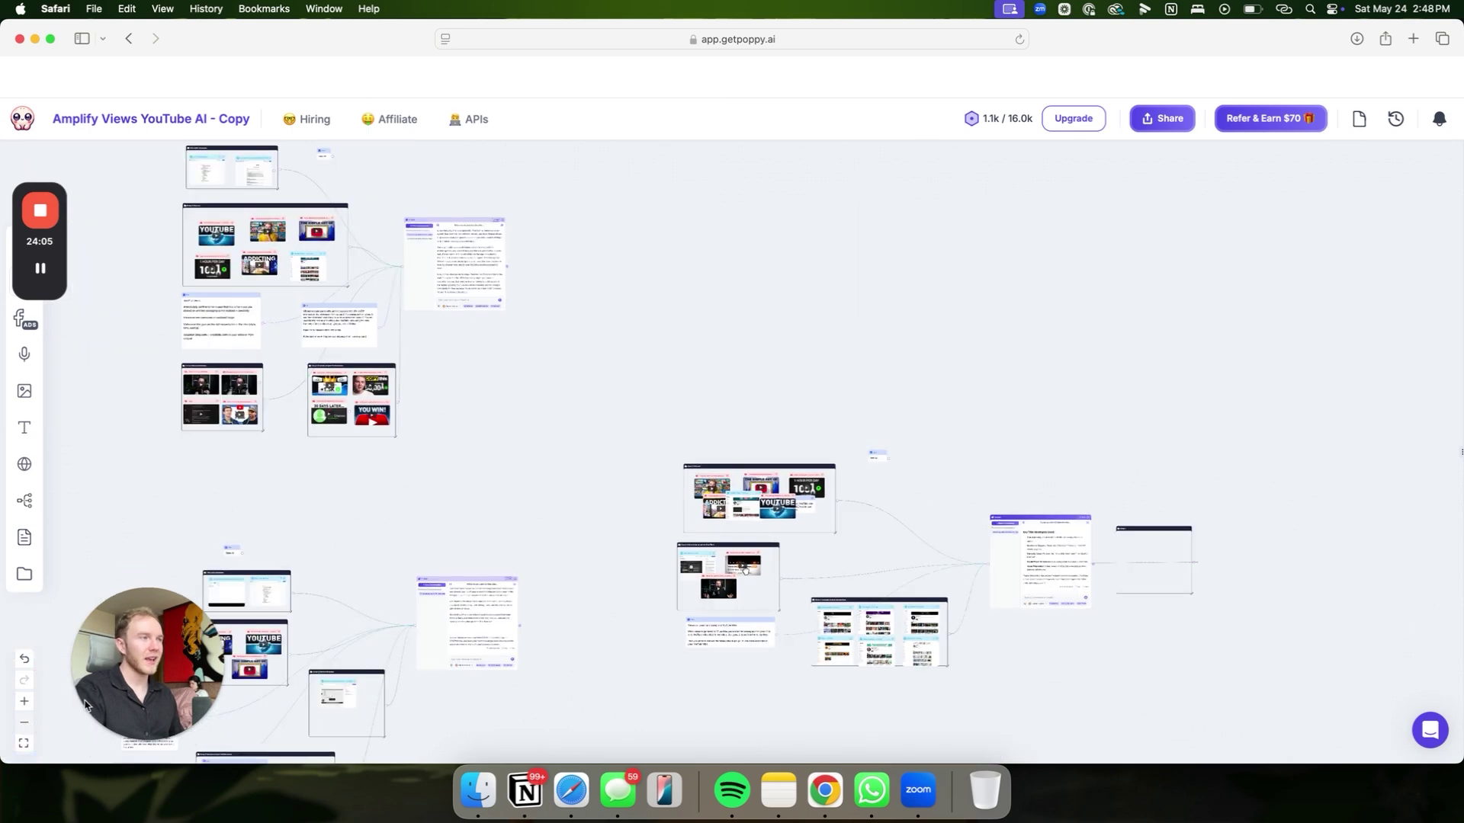
scroll(318, 562, "left", 5)
scroll(317, 562, "up", 4)
scroll(317, 561, "down", 9)
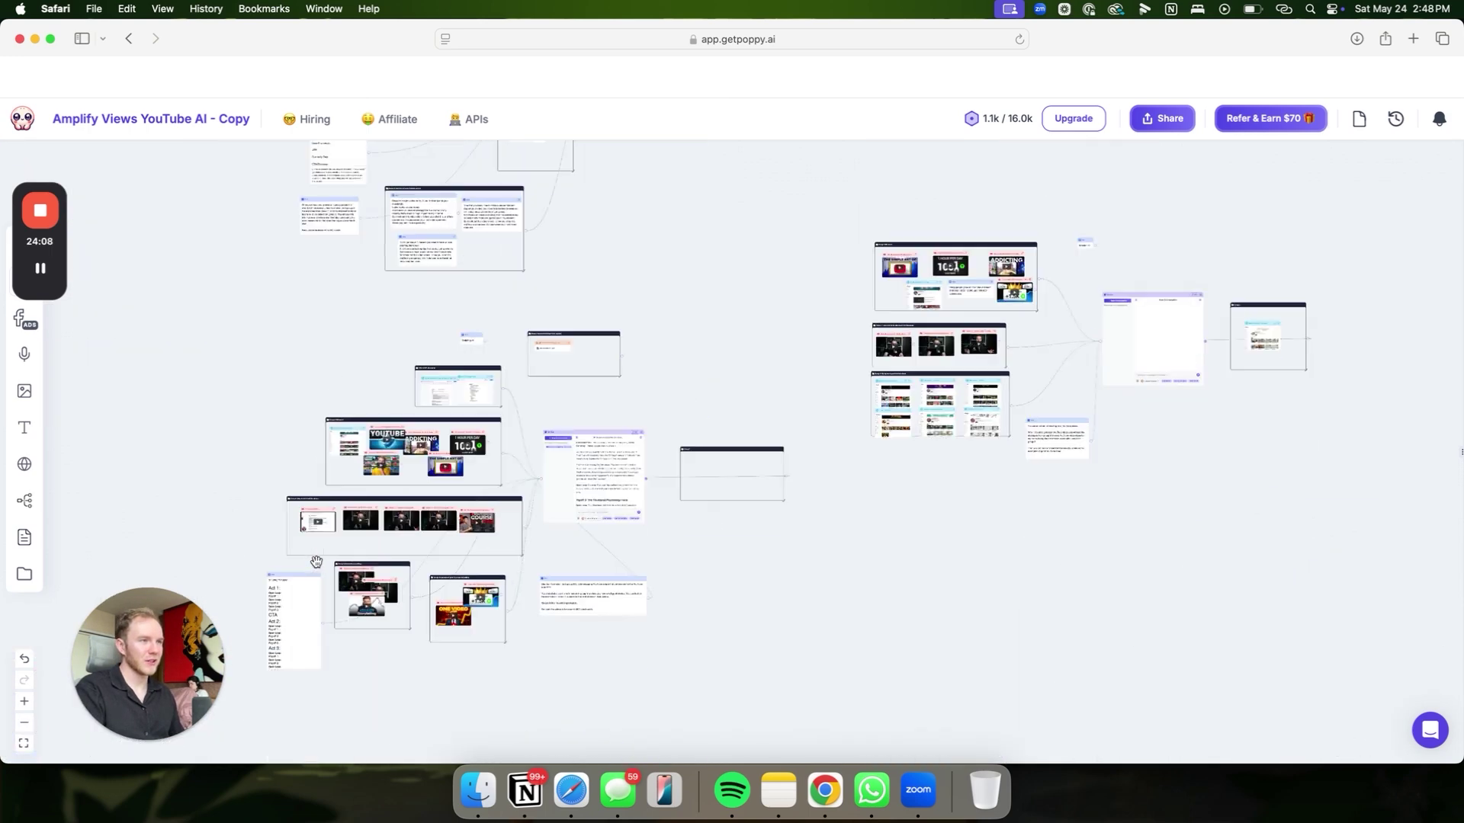
scroll(316, 562, "down", 3)
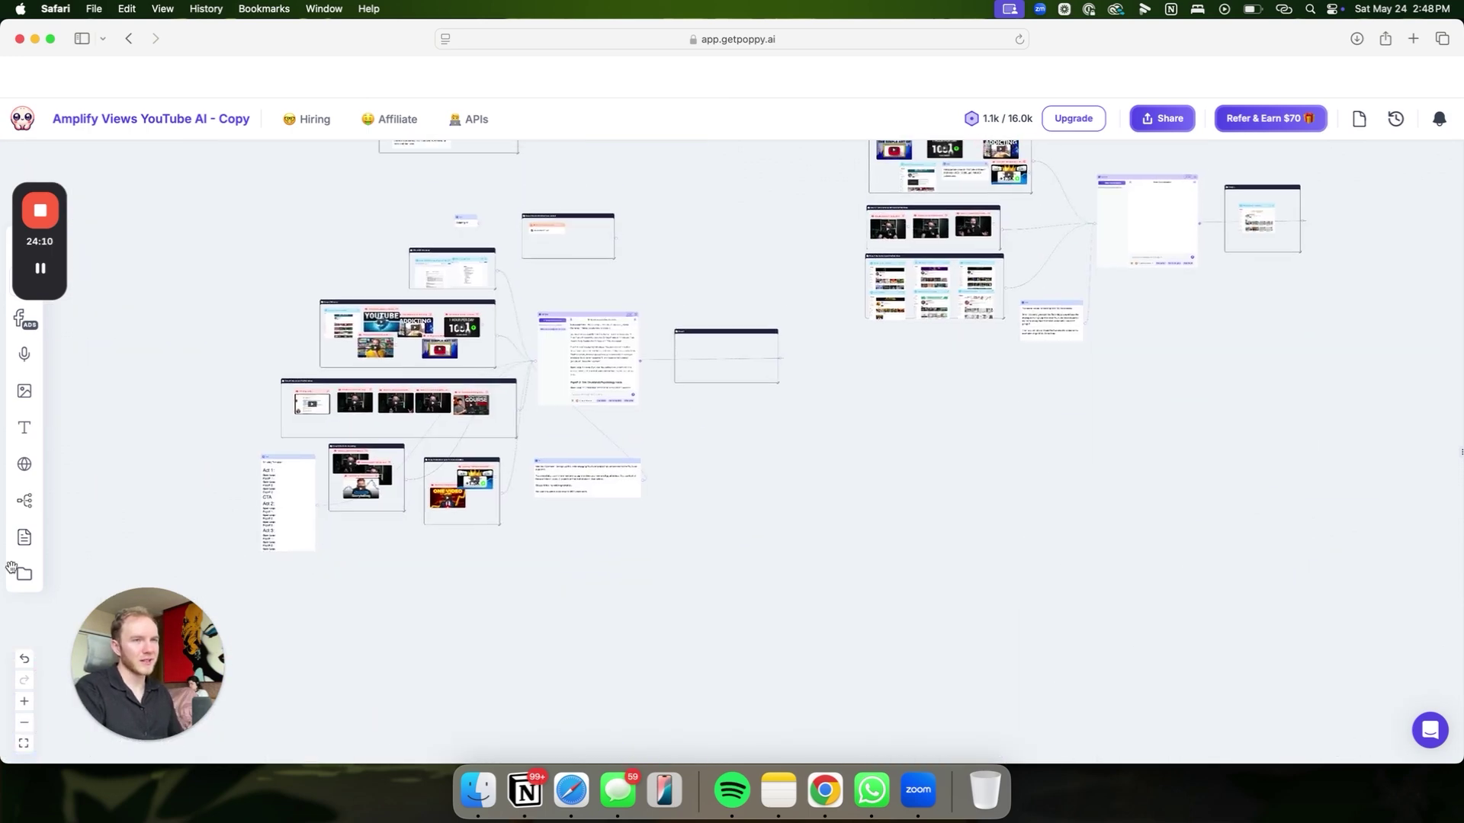
left_click(23, 701)
scroll(544, 286, "up", 3)
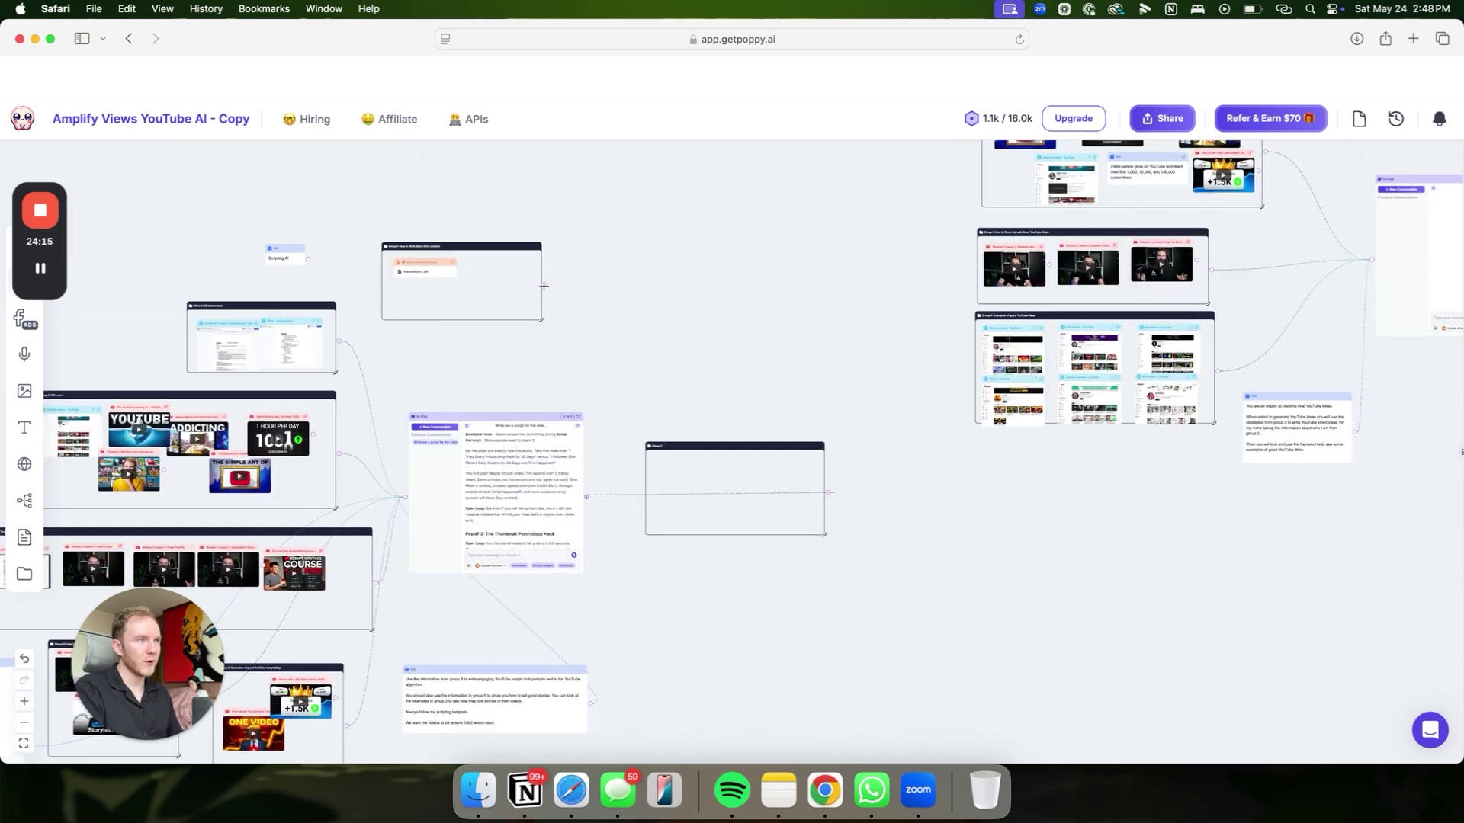
left_click_drag(544, 286, 508, 562)
- Ask the script chat to turn this video into a 60-second short
left_click(508, 562)
type("Turn this video")
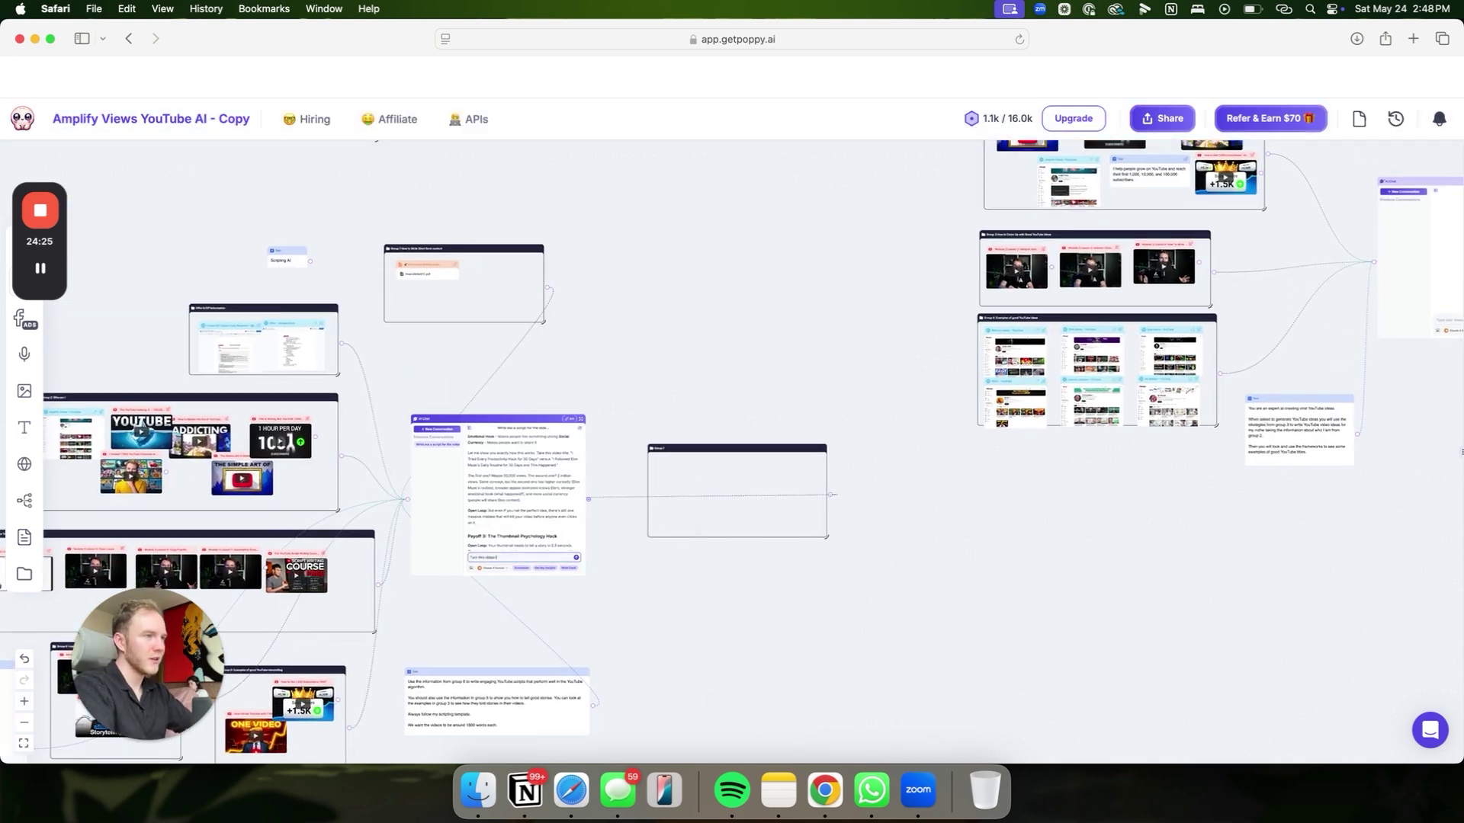
type(" into a 60 sec")
type("ond short fo")
scroll(526, 395, "down", 2)
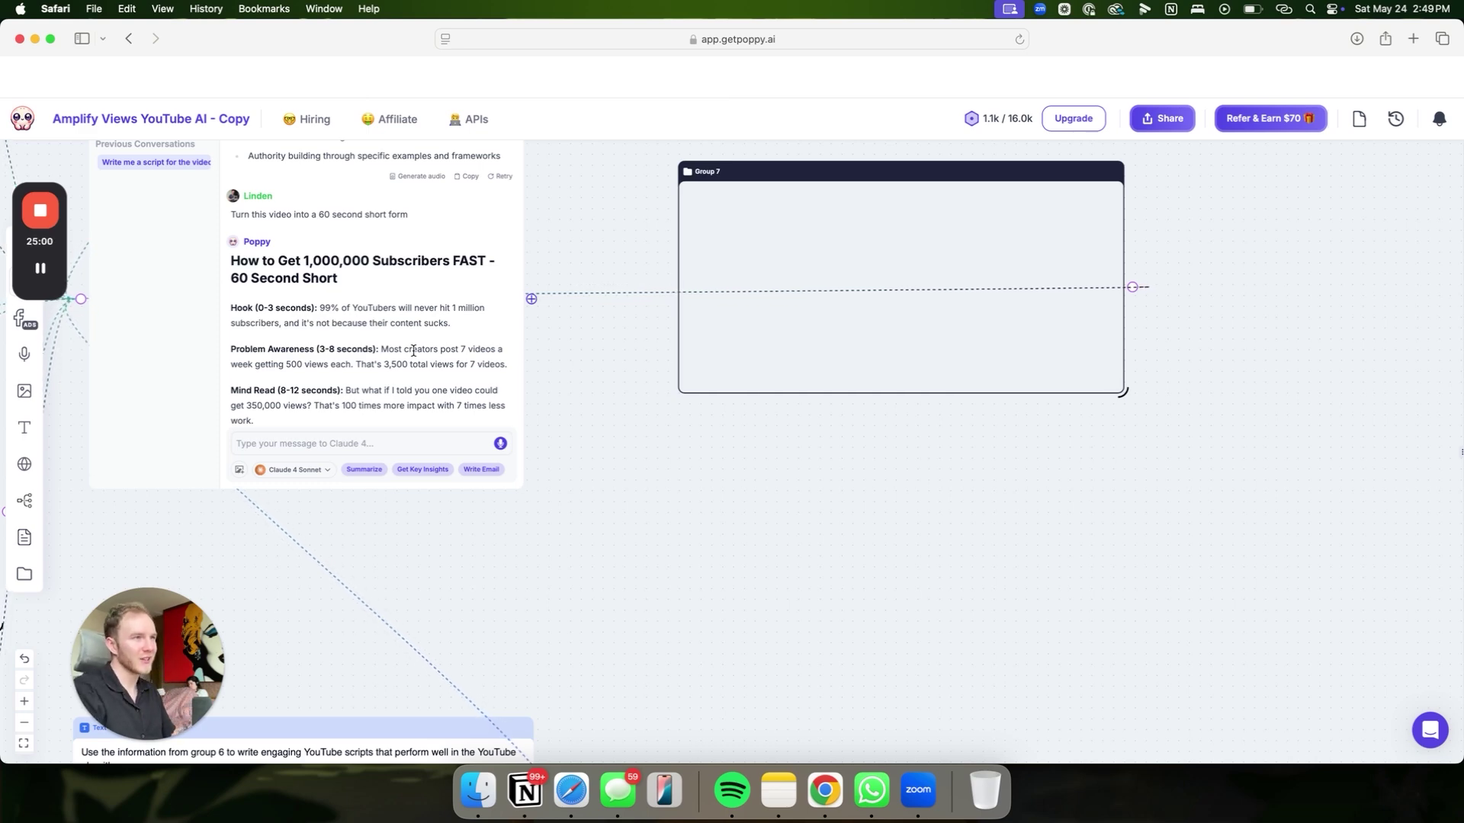
- Scroll through the 60-second short past the comment-"VIRAL" CTA to Key Changes for Short Form
scroll(413, 351, "down", 2)
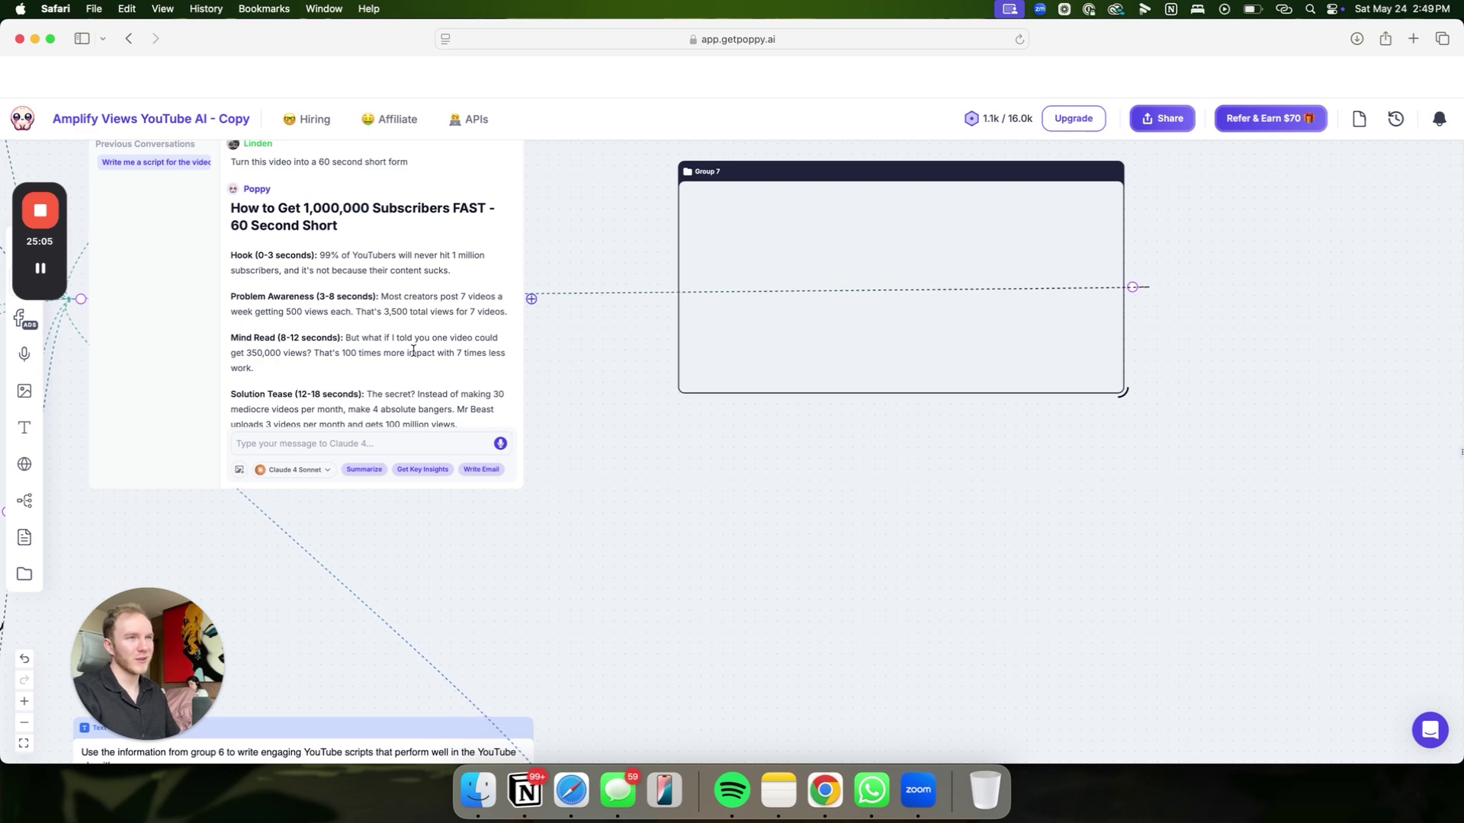
scroll(414, 351, "down", 2)
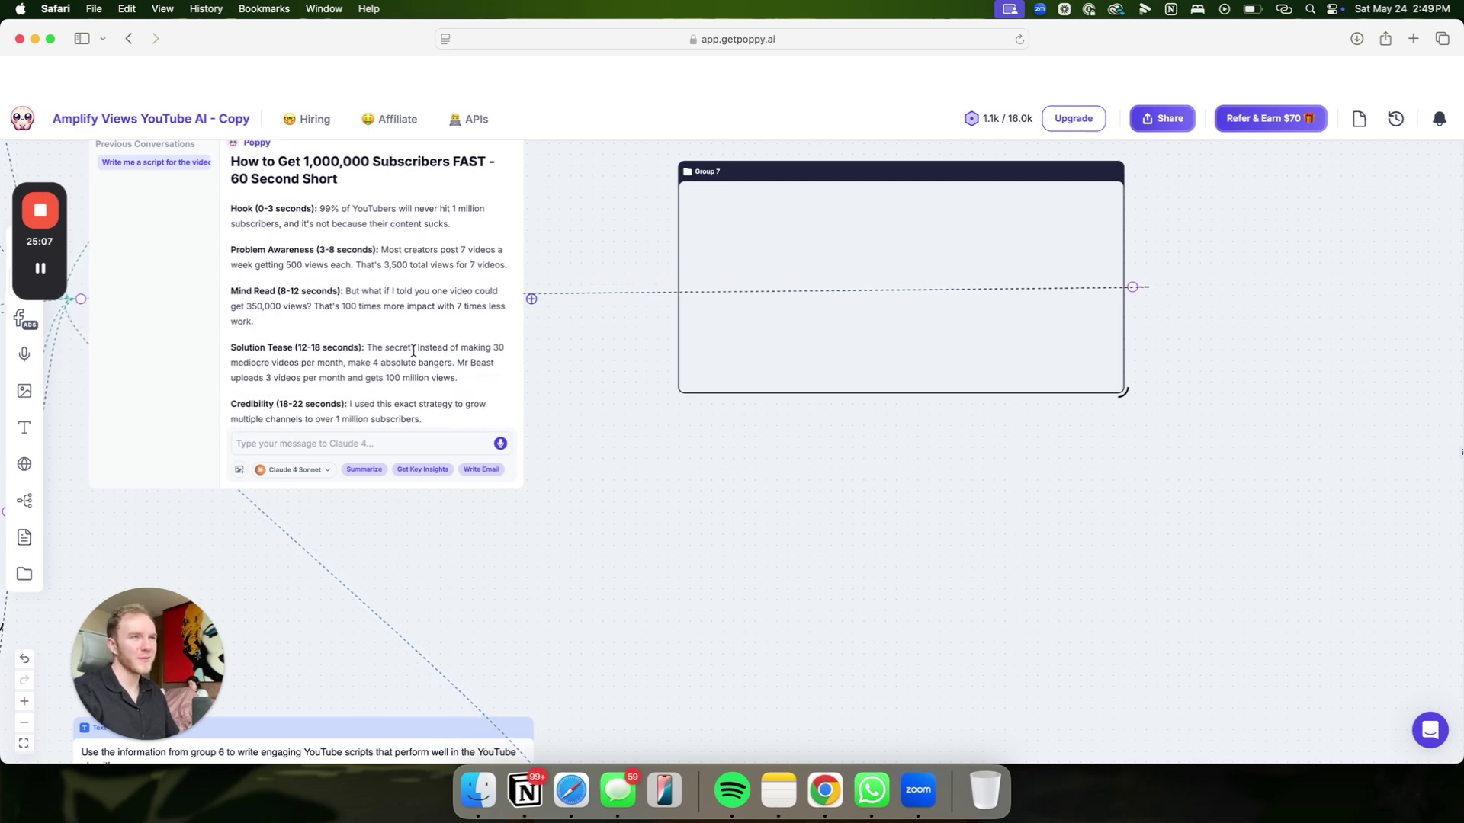
scroll(413, 351, "down", 1)
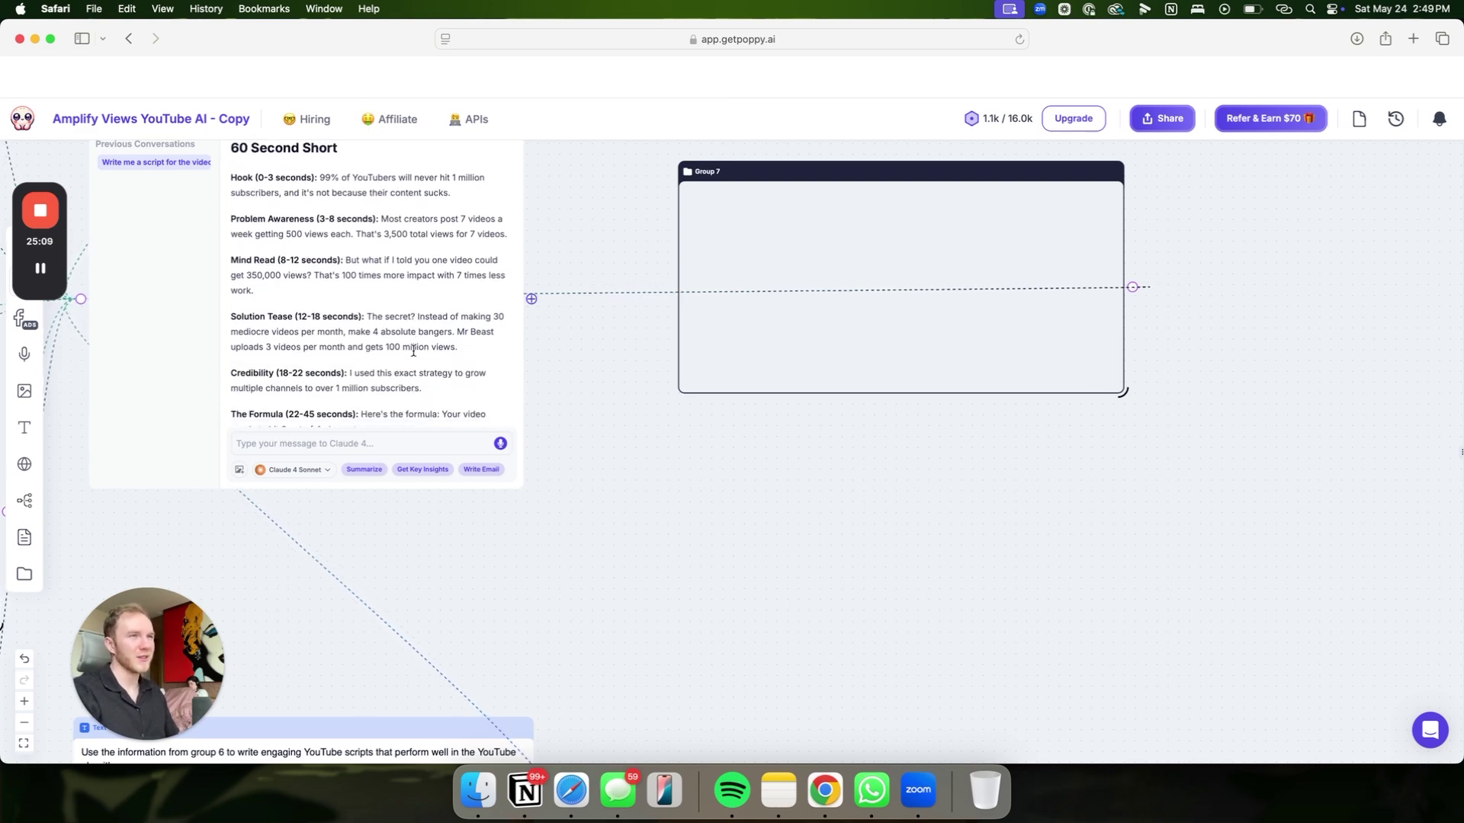
scroll(413, 351, "down", 3)
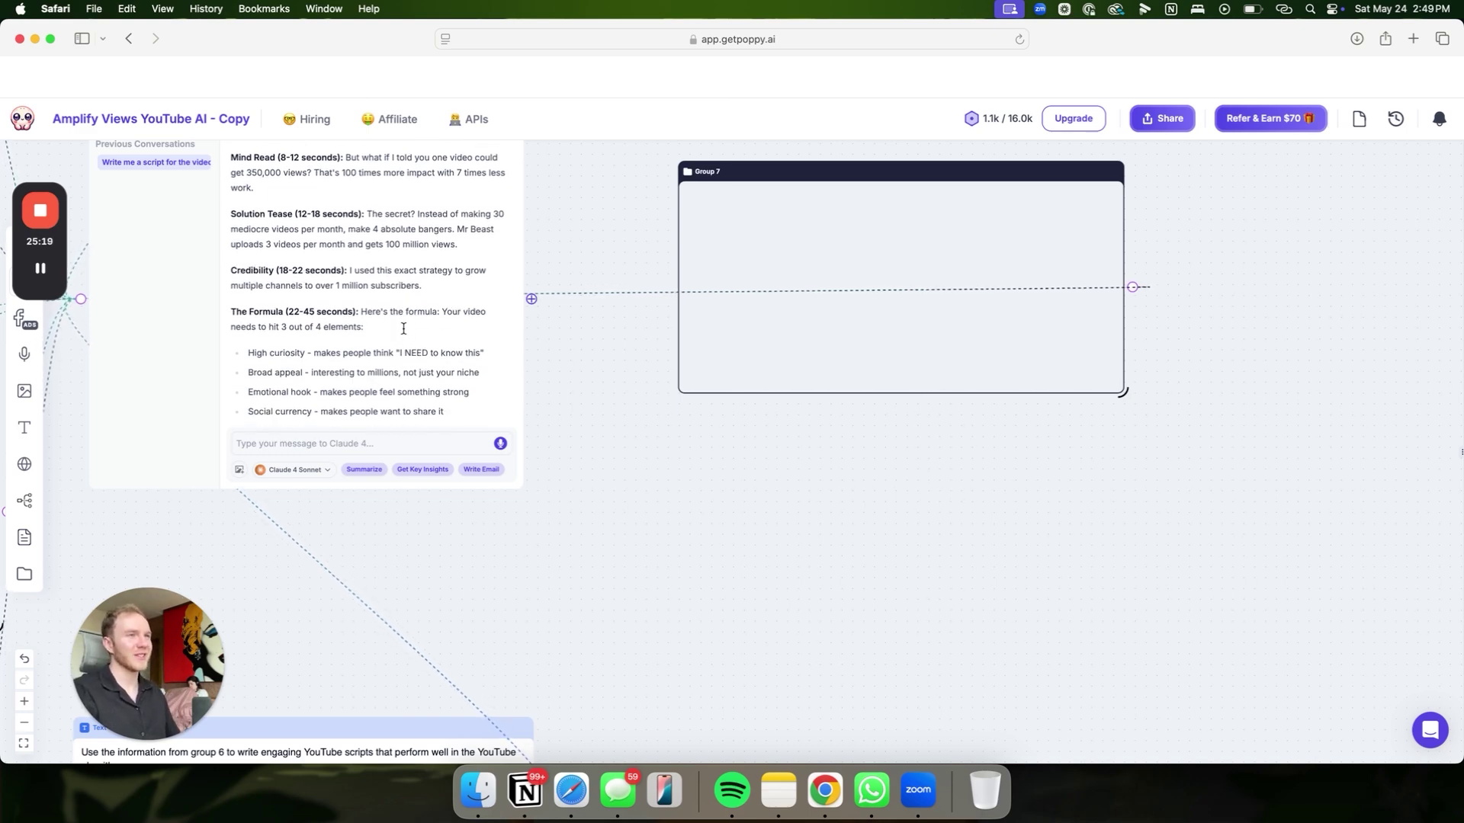
scroll(403, 329, "down", 3)
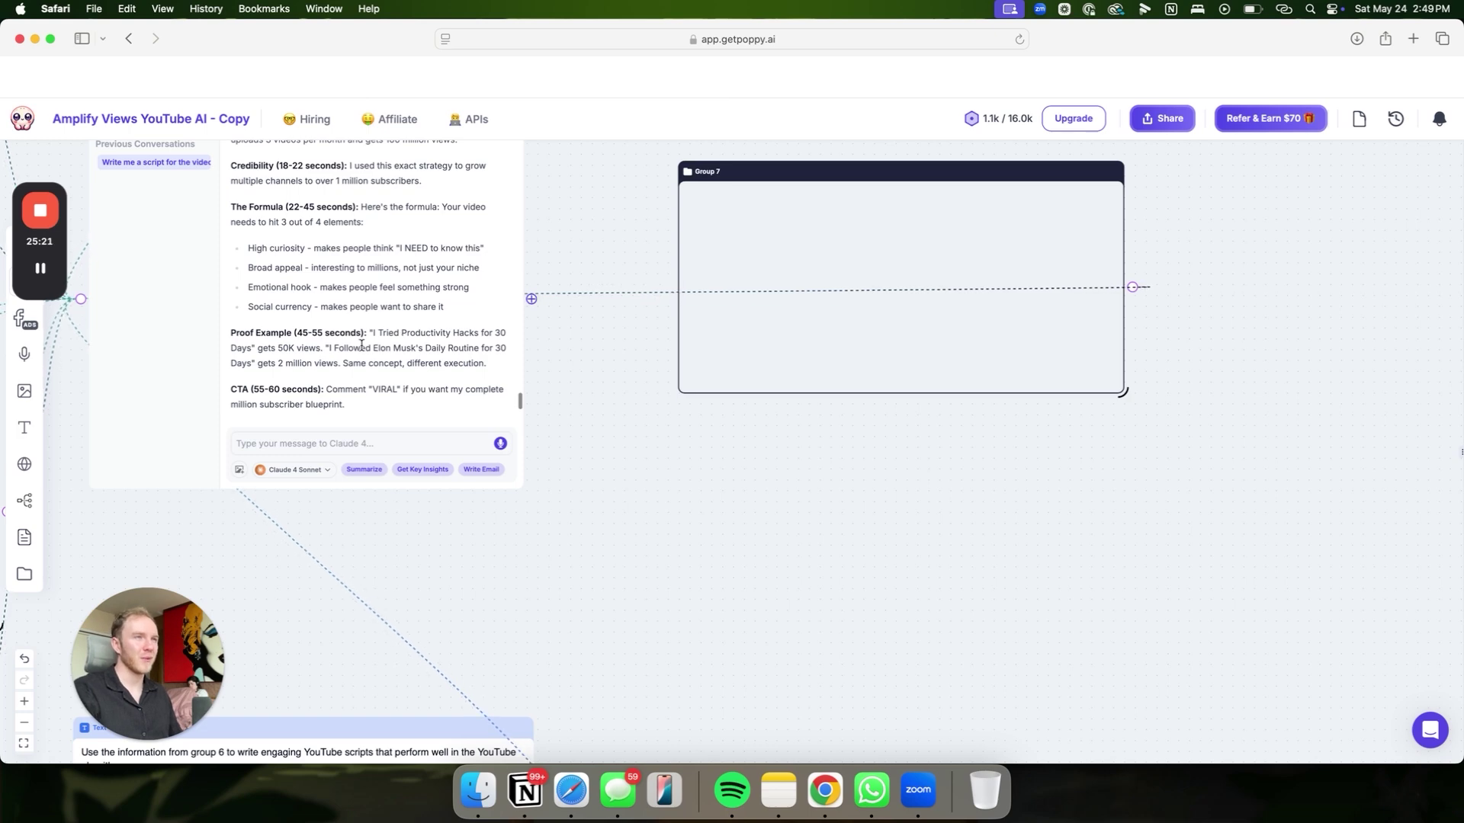
scroll(363, 338, "down", 3)
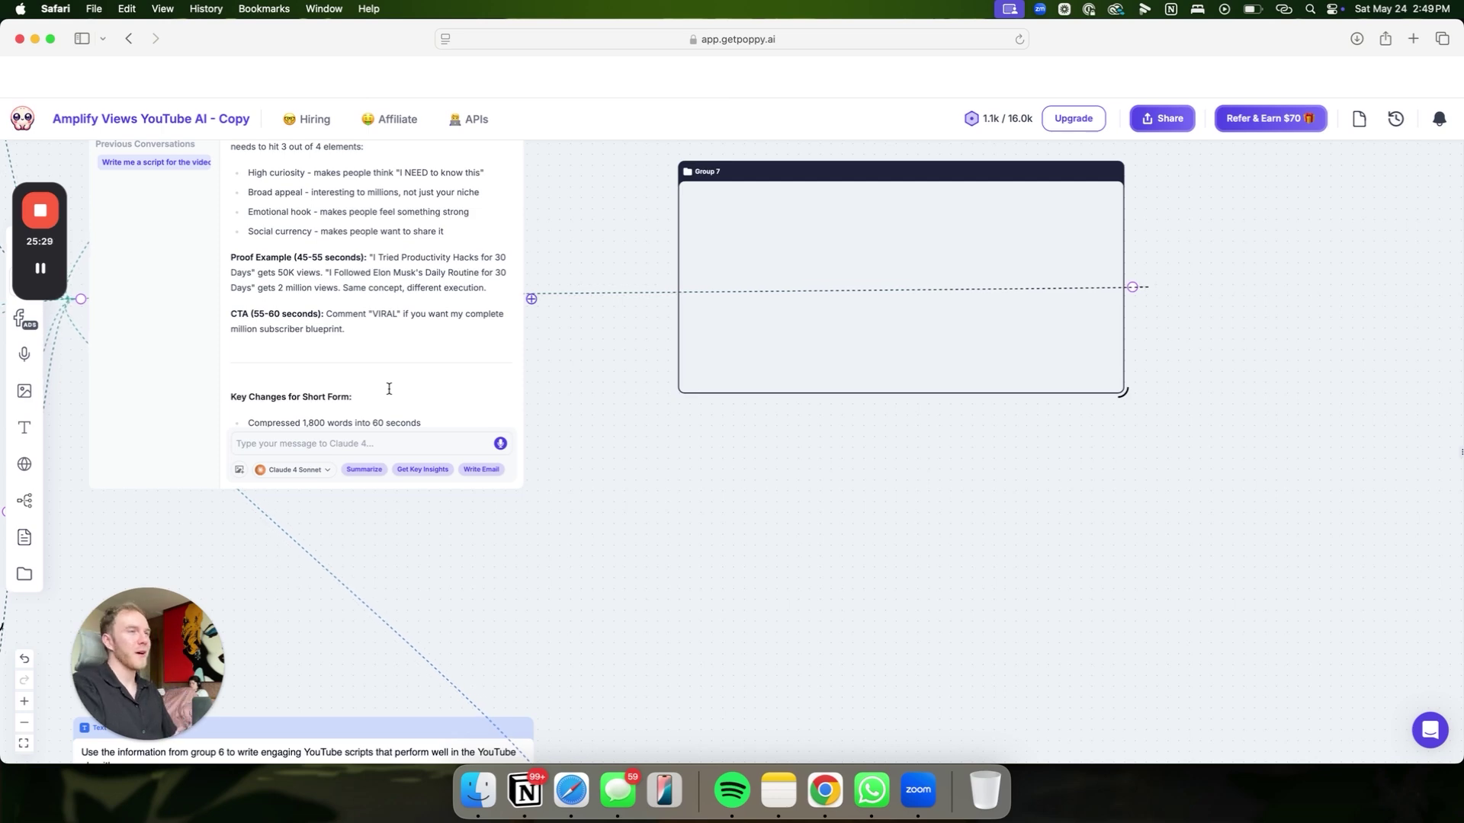
- Zoom out four levels to show the script-writing area around the finished chat
left_click(24, 723)
left_click(24, 723)
left_click(23, 723)
left_click(24, 724)
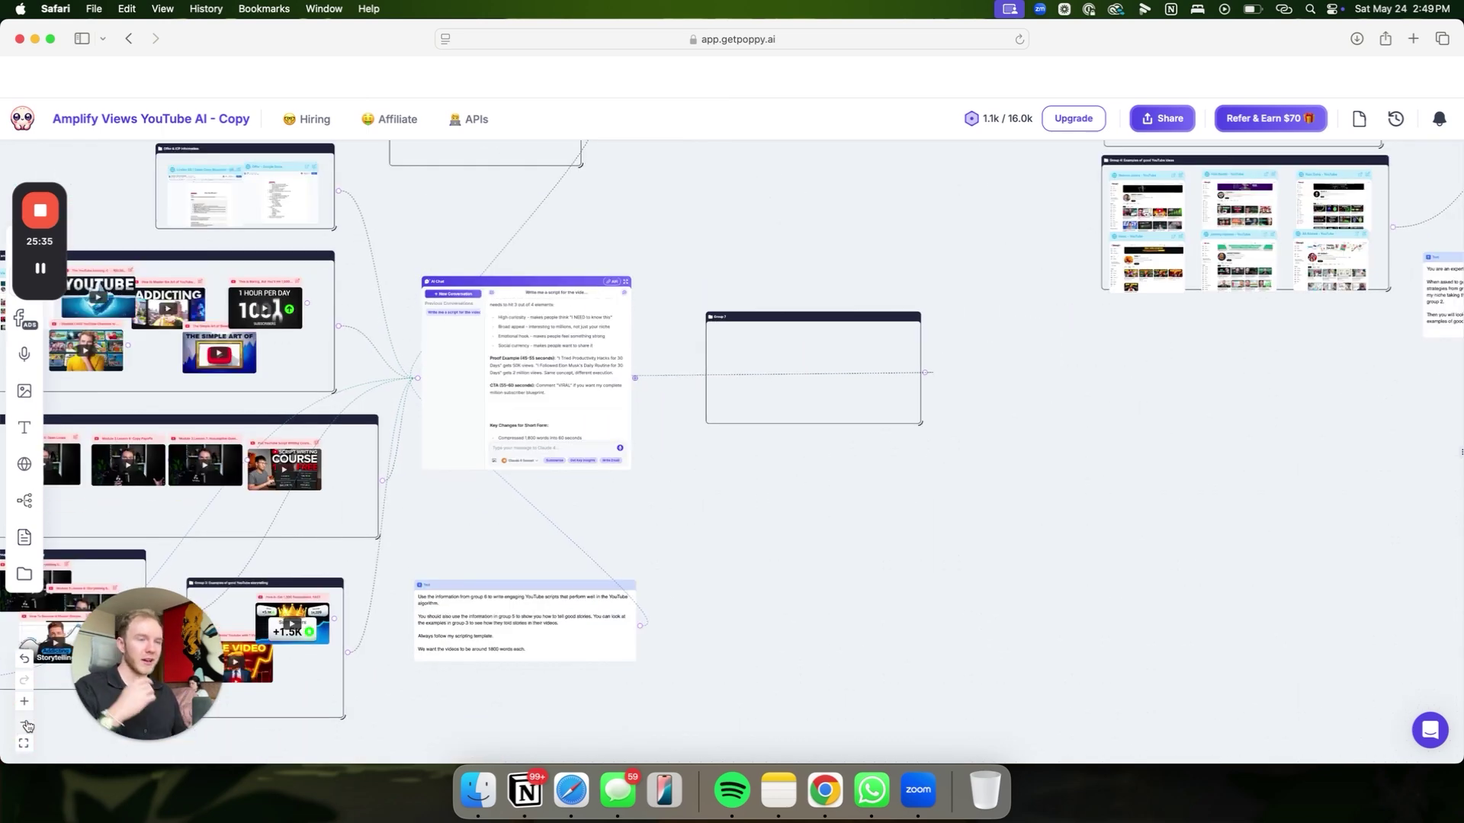